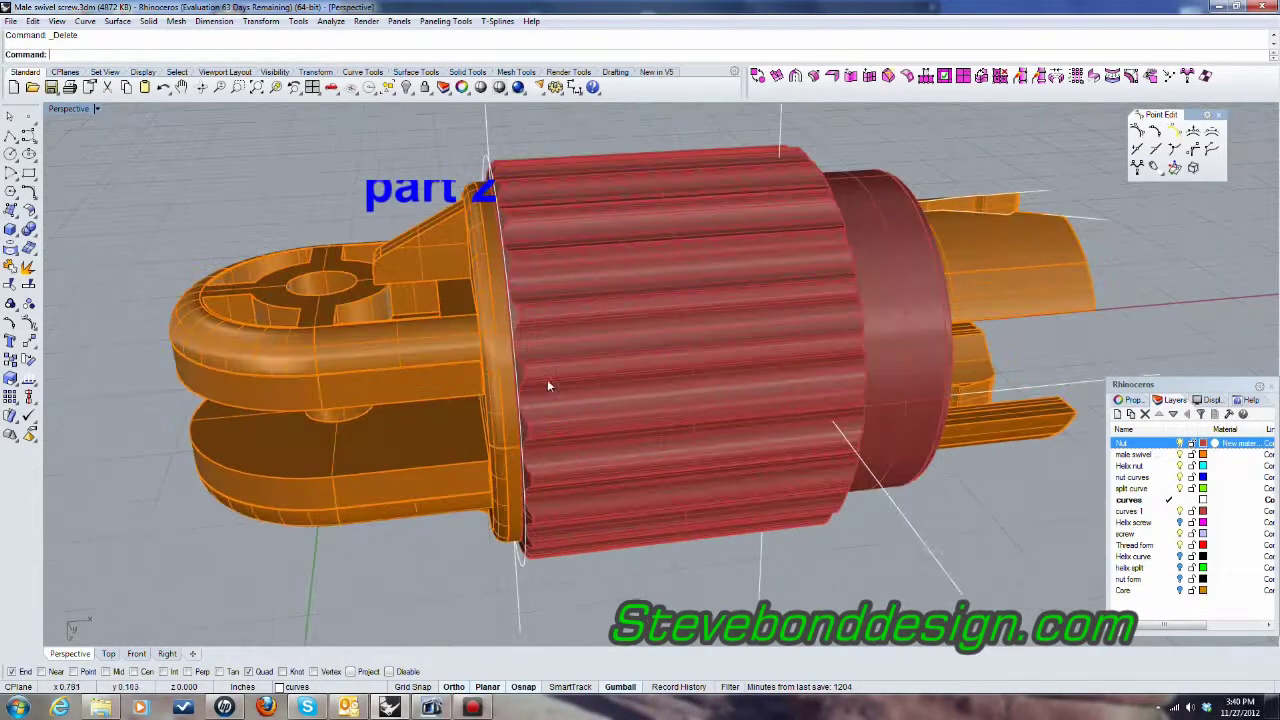
# Step: Hide the Nut and male swivel layers so that only the construction curves are shown
pyautogui.scroll(-2, 599, 418)
pyautogui.moveTo(600, 420)
pyautogui.mouseDown(button='right')
pyautogui.moveTo(660, 406)
pyautogui.moveTo(624, 418)
pyautogui.moveTo(623, 432)
pyautogui.moveTo(606, 412)
pyautogui.moveTo(595, 418)
pyautogui.moveTo(612, 420)
pyautogui.mouseUp(button='right')
pyautogui.scroll(3, 542, 243)
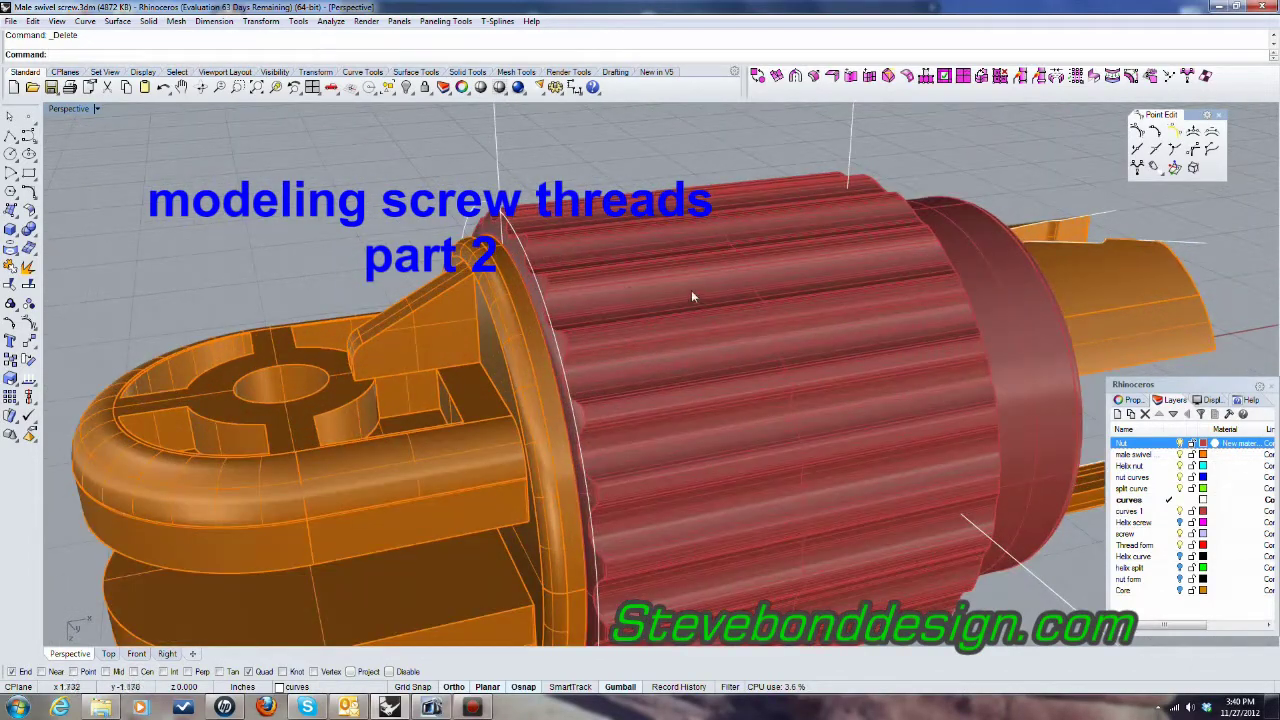
pyautogui.scroll(-5, 645, 340)
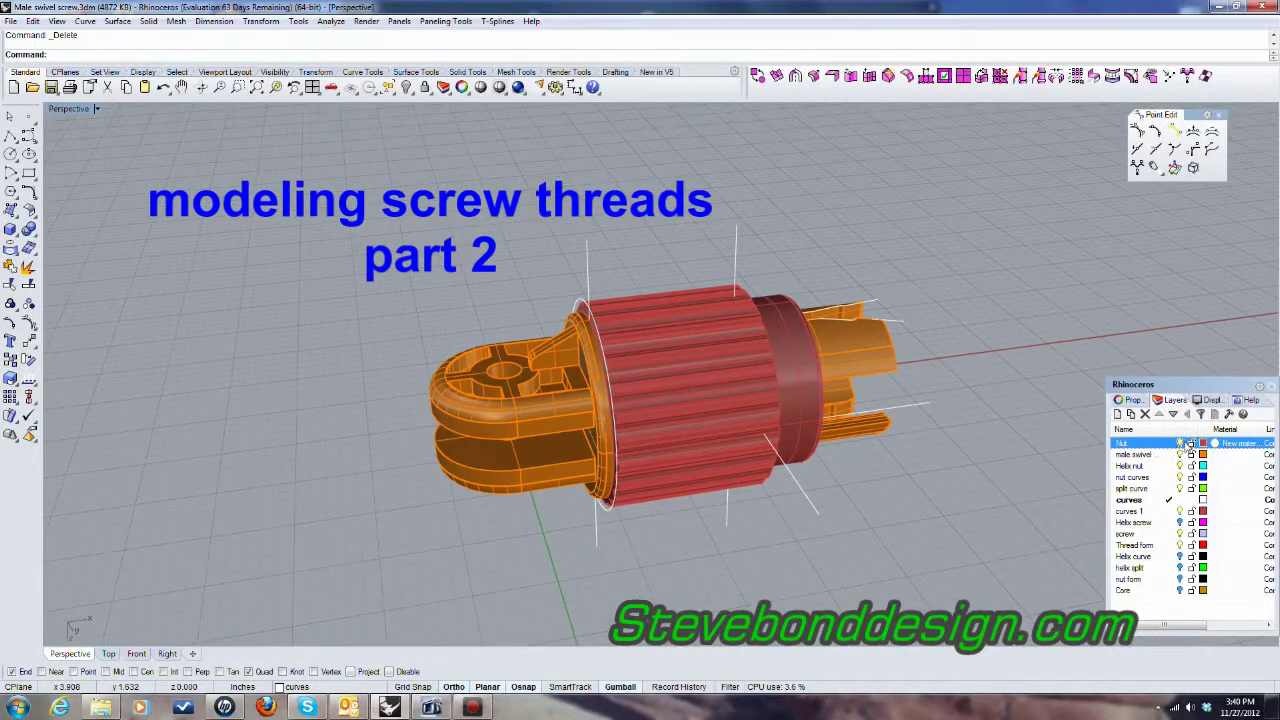
pyautogui.click(1180, 443)
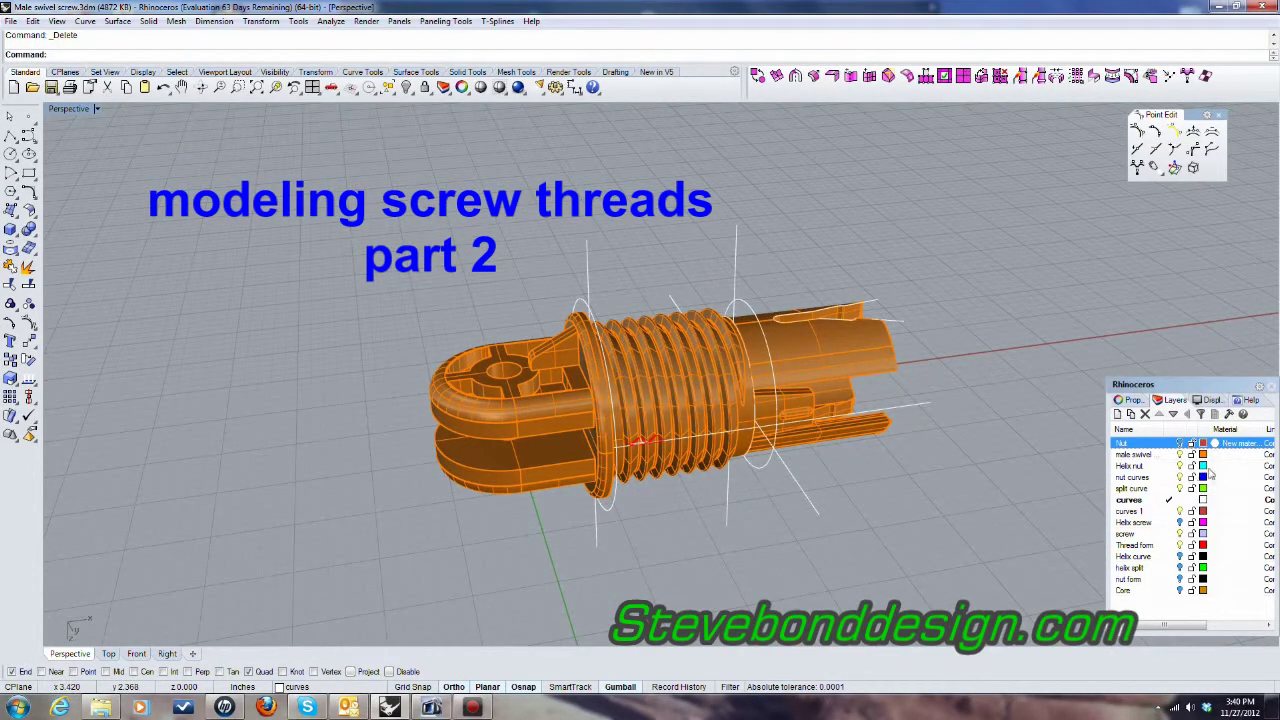
pyautogui.click(1180, 454)
# Step: Start a helix and set its axis along the full length of the cyan center line
pyautogui.scroll(5, 652, 410)
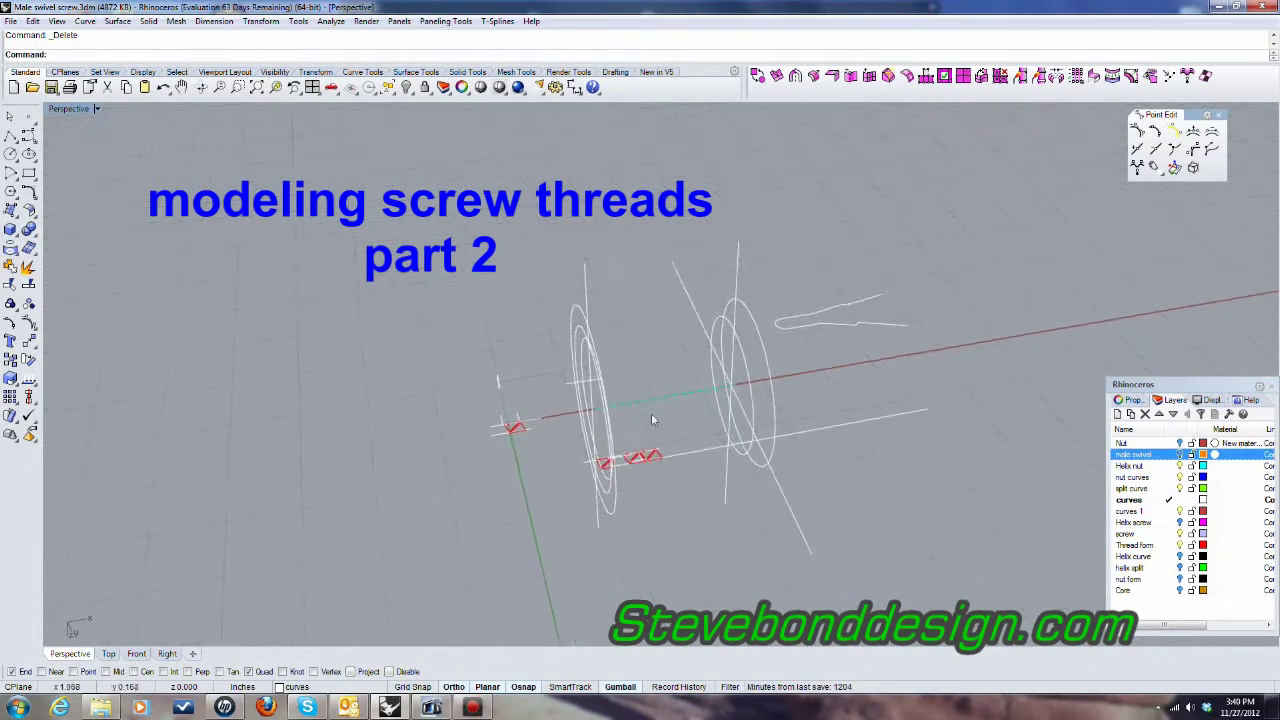
pyautogui.moveTo(681, 402); pyautogui.dragTo(712, 395, button='right')
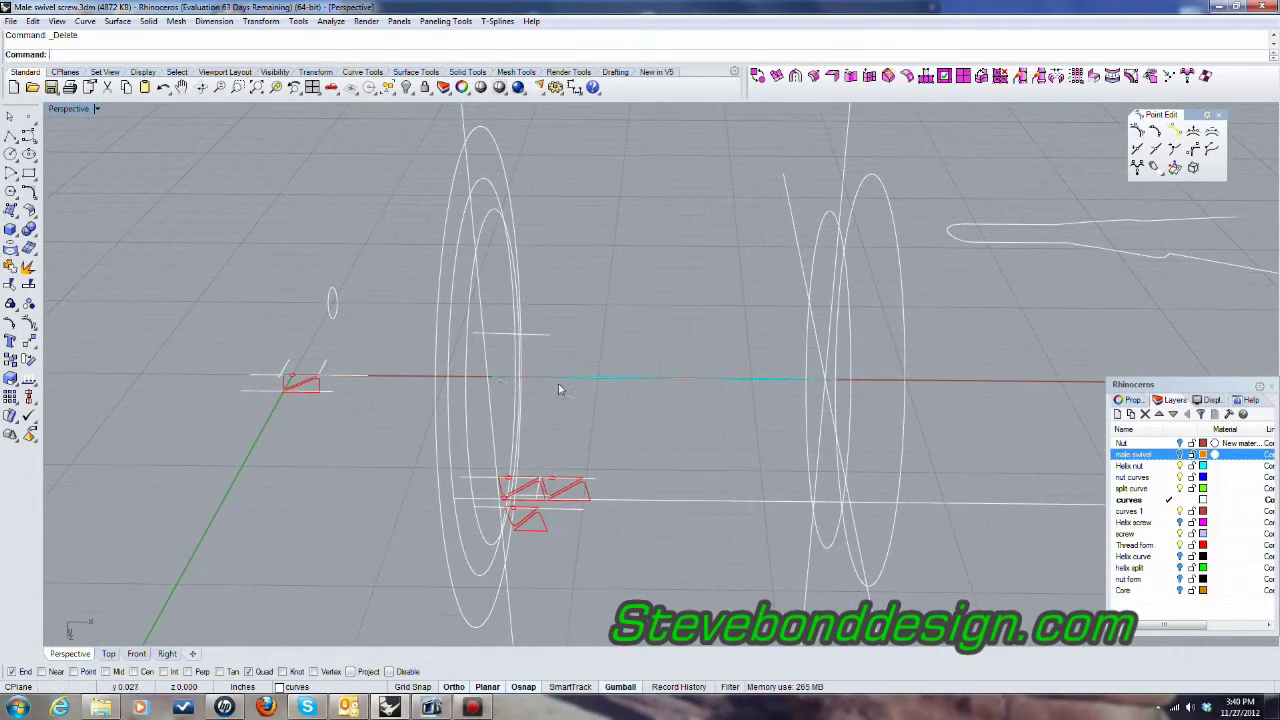
pyautogui.moveTo(811, 375); pyautogui.dragTo(558, 371, button='right')
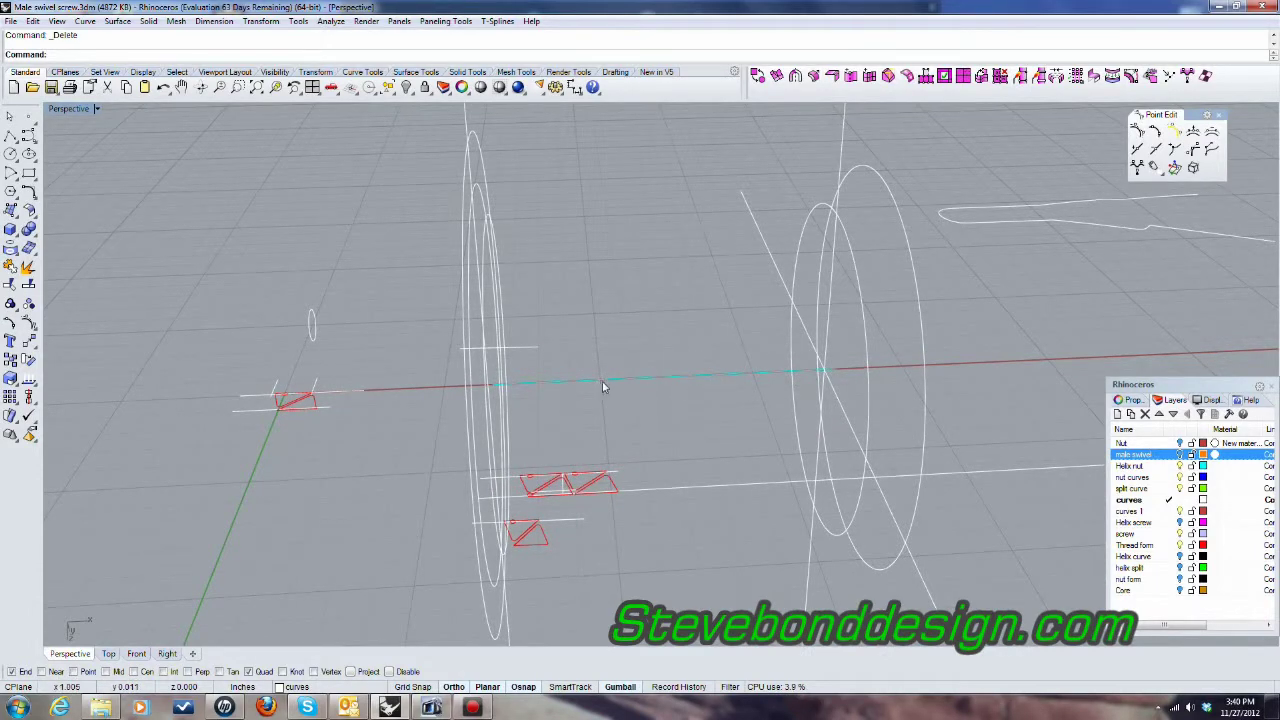
pyautogui.moveTo(757, 383); pyautogui.dragTo(700, 380, button='right')
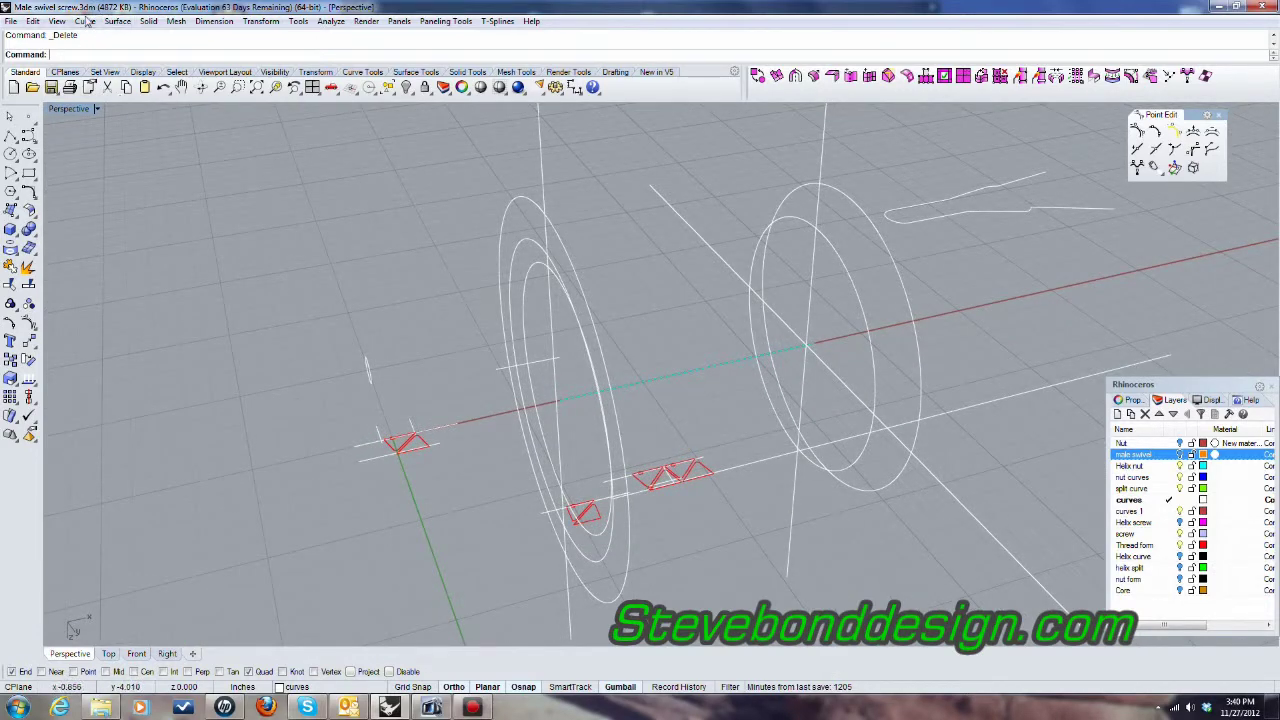
pyautogui.click(85, 21)
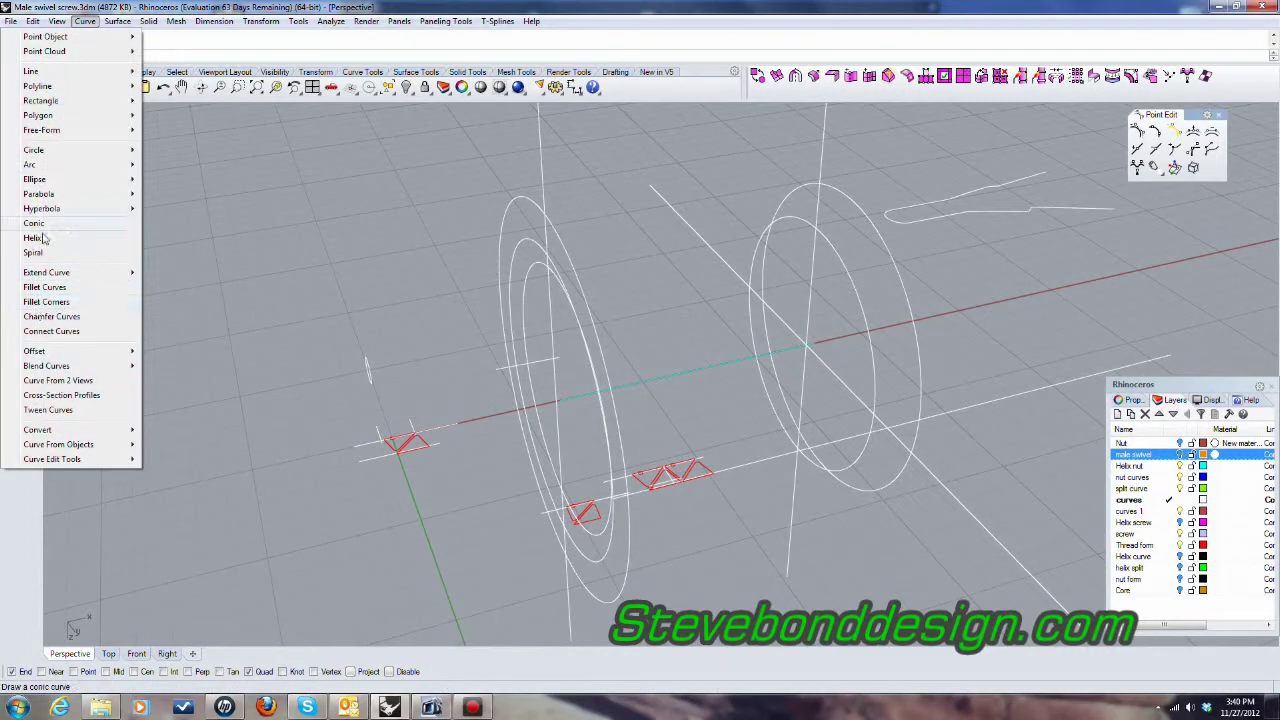
pyautogui.click(33, 238)
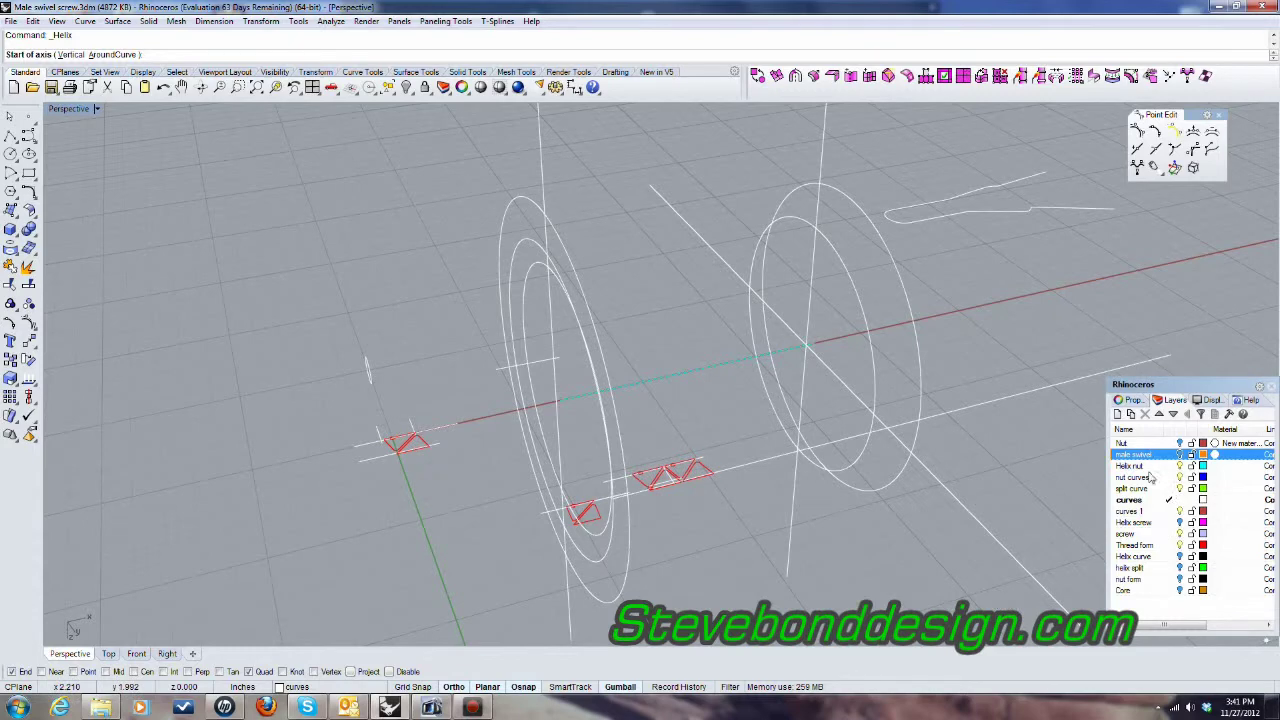
pyautogui.click(560, 399)
pyautogui.click(813, 342)
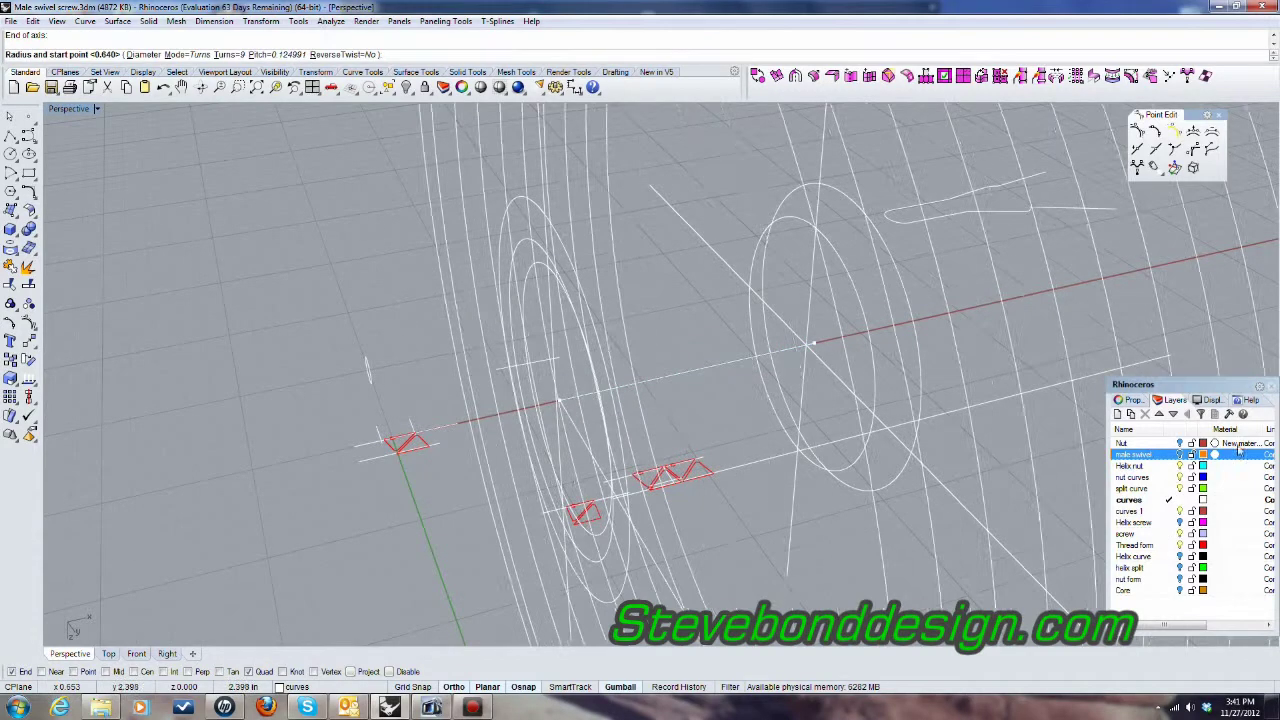
# Step: Make nut curves the current layer and finish the 9-turn helix with a 0.640 in radius starting at the end of the long white line
pyautogui.click(1176, 467)
pyautogui.click(1172, 467)
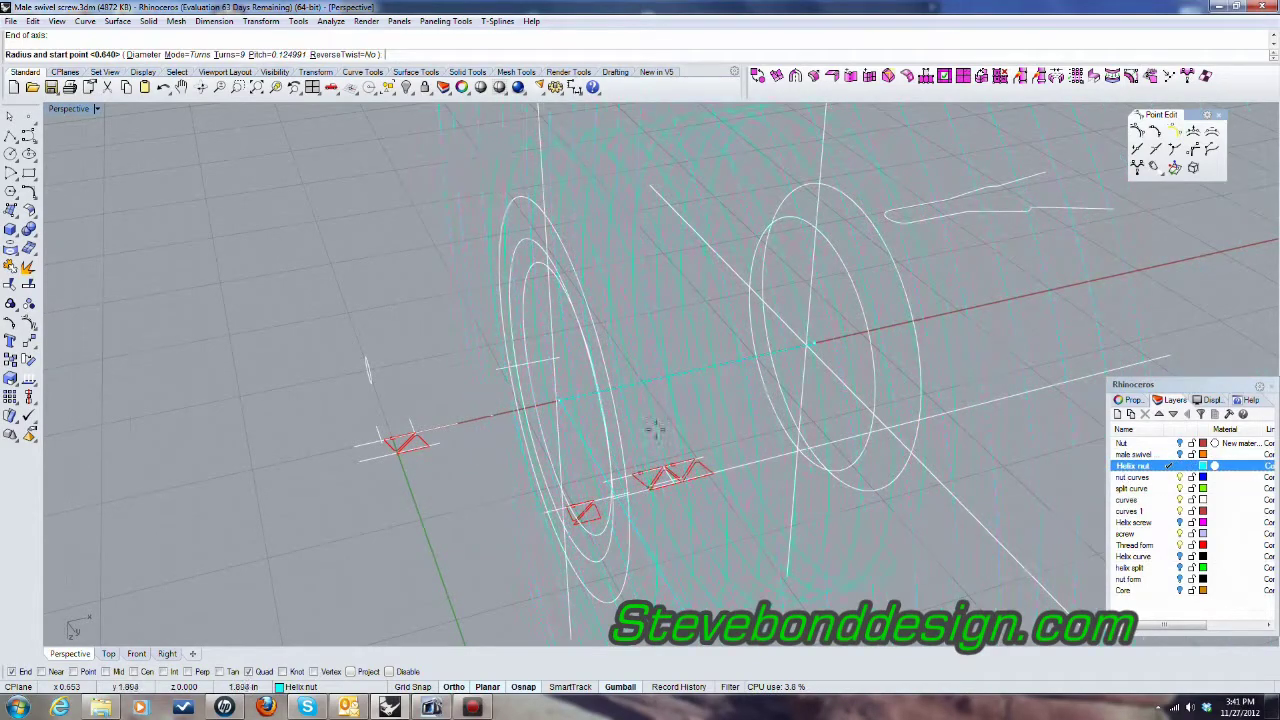
pyautogui.moveTo(646, 443); pyautogui.dragTo(700, 505, button='right')
pyautogui.scroll(6, 698, 510)
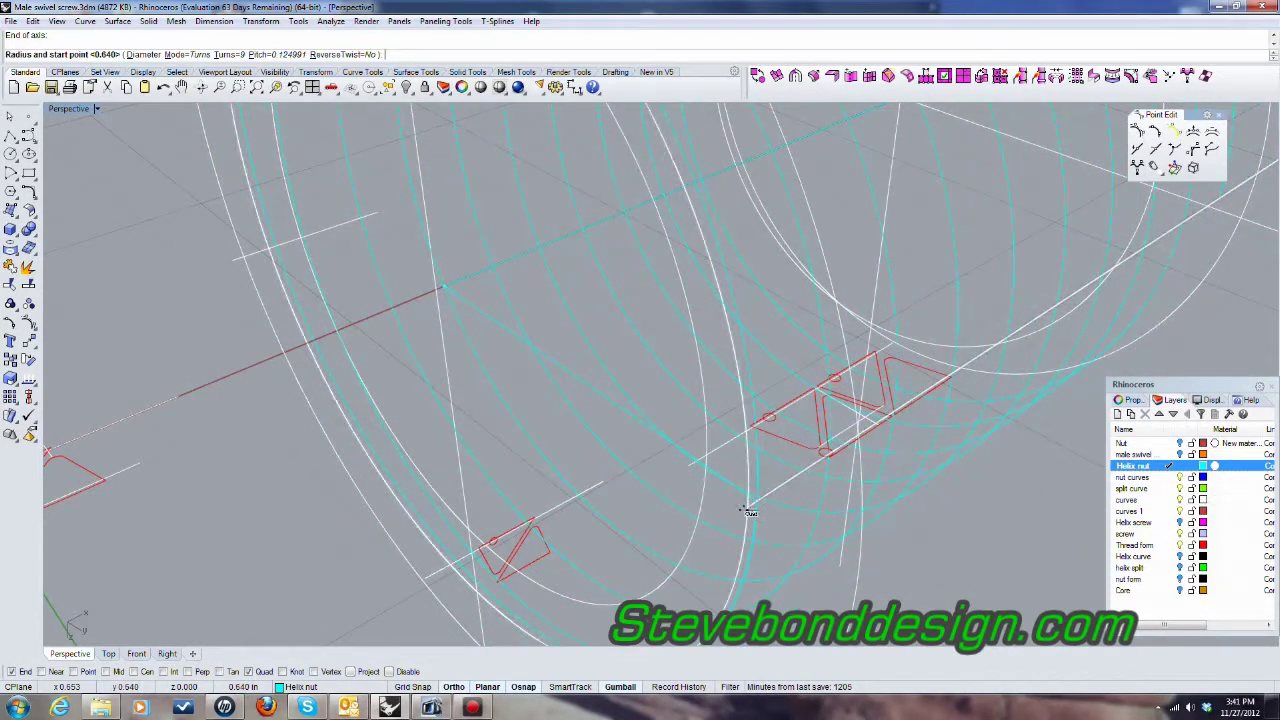
pyautogui.scroll(3, 755, 513)
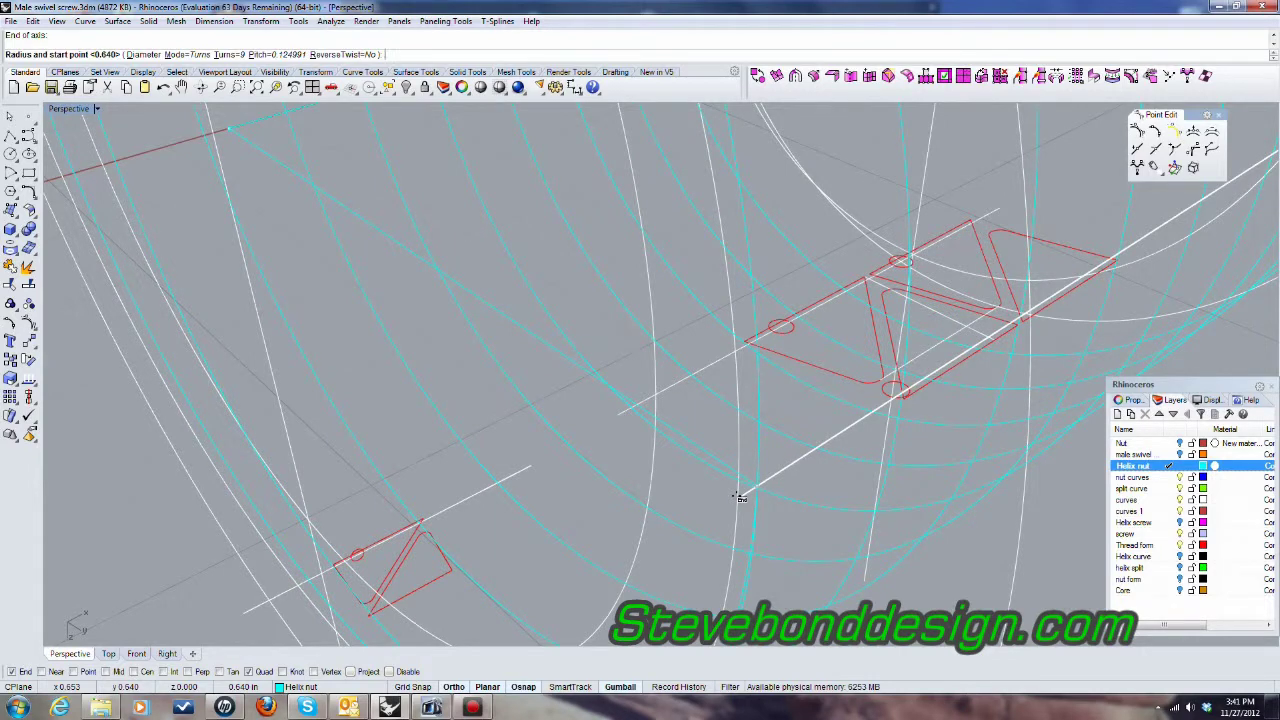
pyautogui.click(1162, 478)
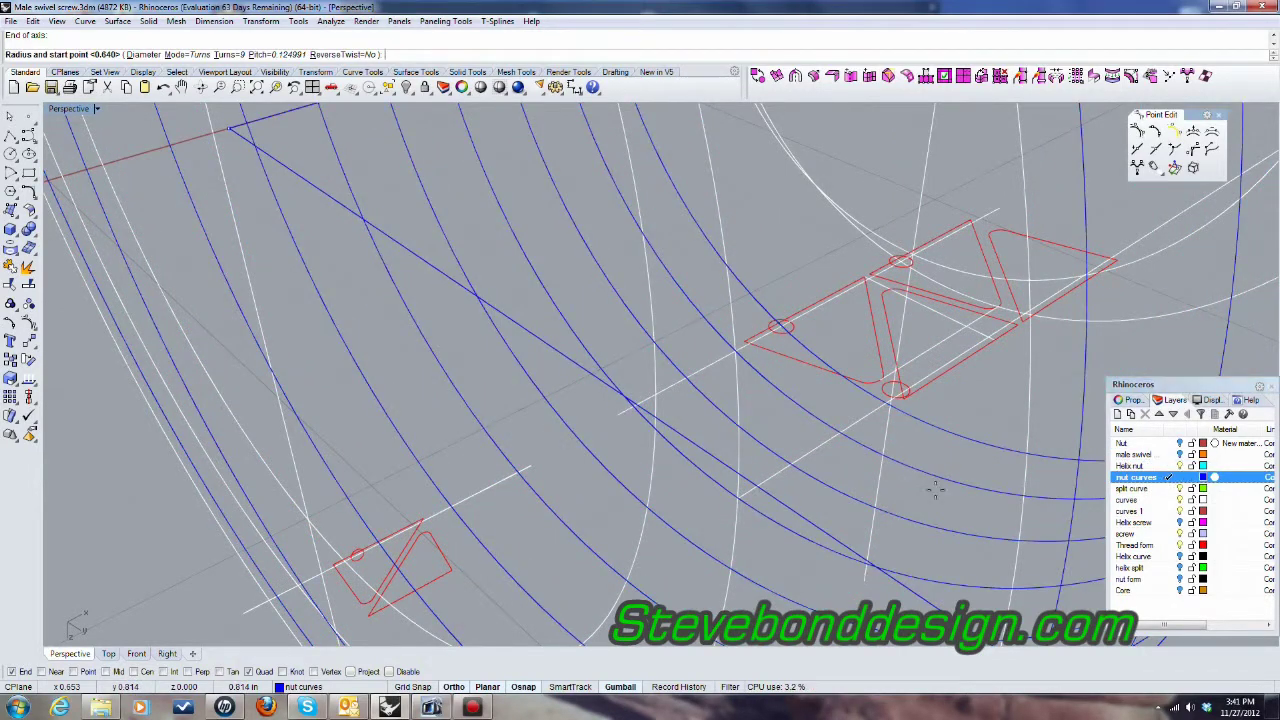
pyautogui.click(740, 493)
# Step: Hide the curves layer to leave the helix and the thread profiles in view
pyautogui.moveTo(740, 493); pyautogui.dragTo(1150, 508, button='right')
pyautogui.click(1181, 500)
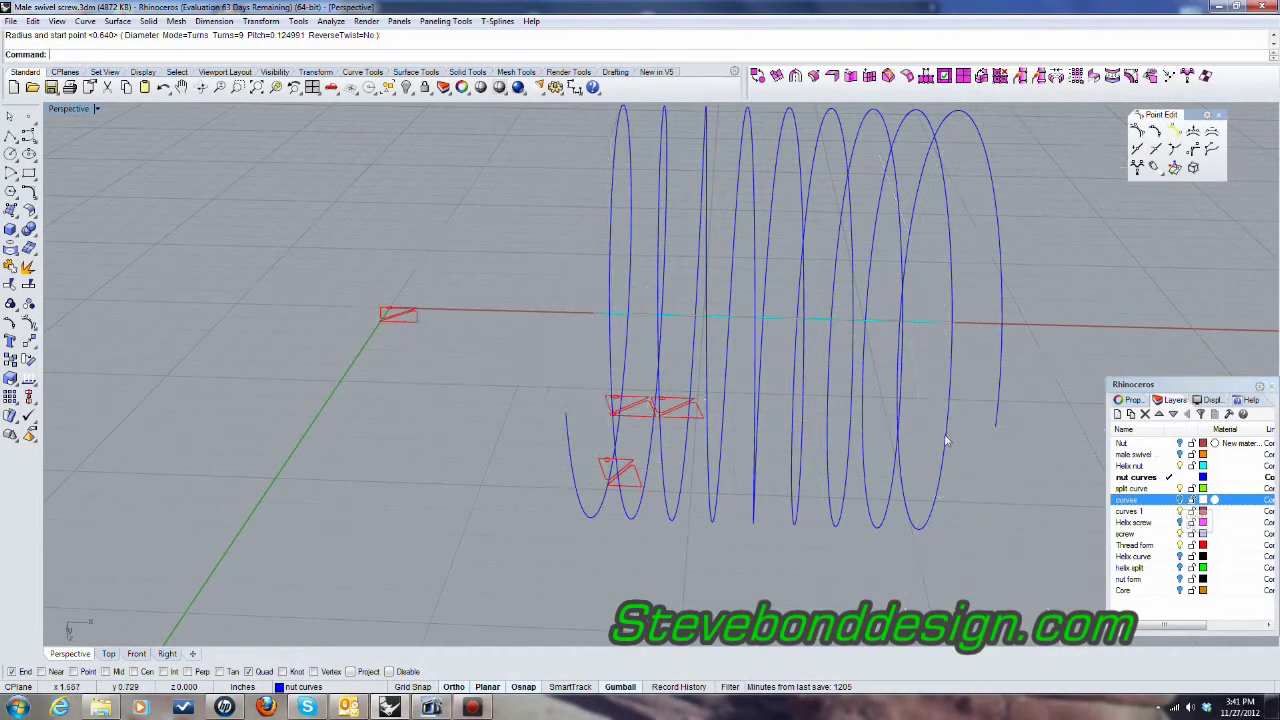
pyautogui.moveTo(940, 420); pyautogui.dragTo(880, 420, button='right')
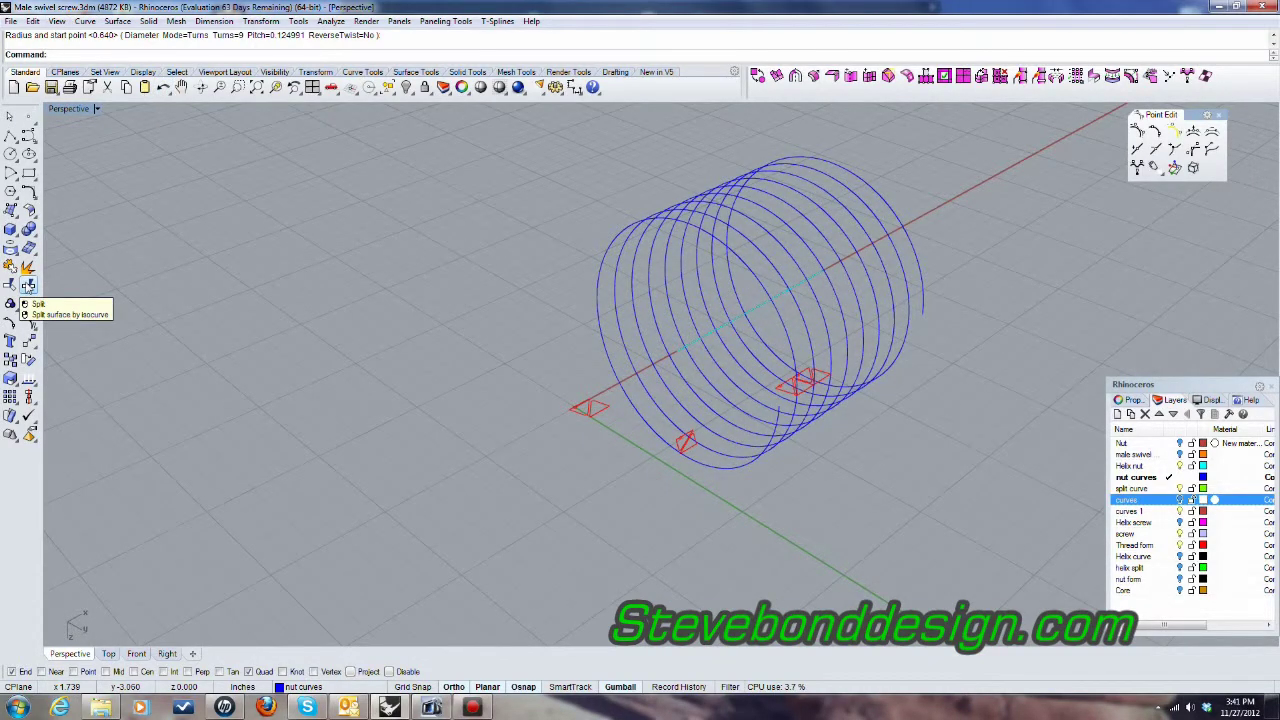
# Step: Split the helix at its quadrant point beside the thread profile nearest its start, using the Point option and only the Quad snap
pyautogui.click(29, 285)
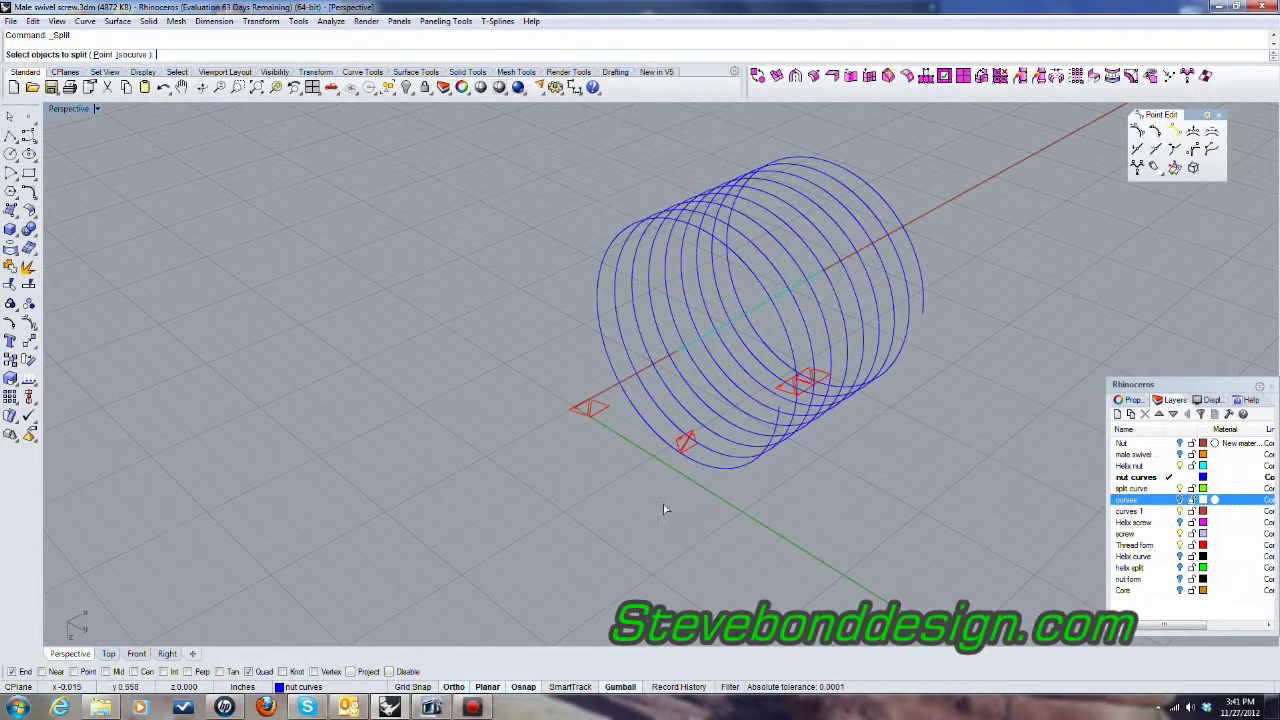
pyautogui.click(700, 461)
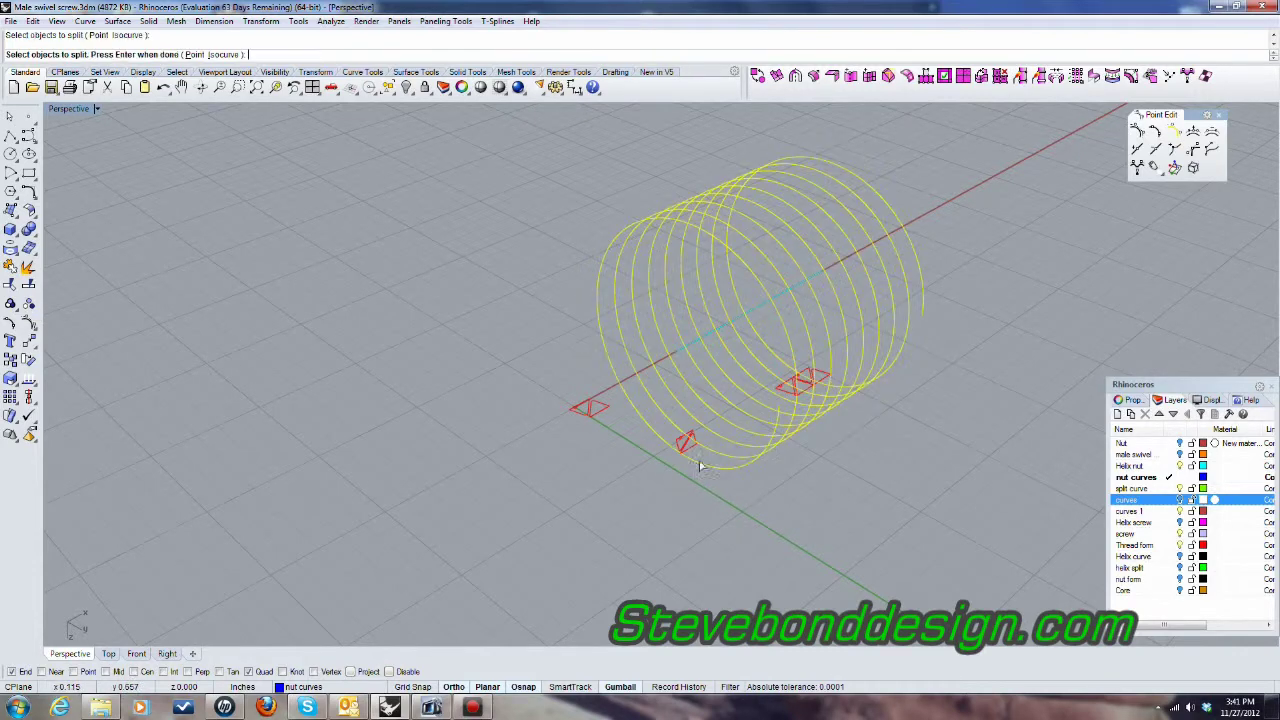
pyautogui.click(195, 56)
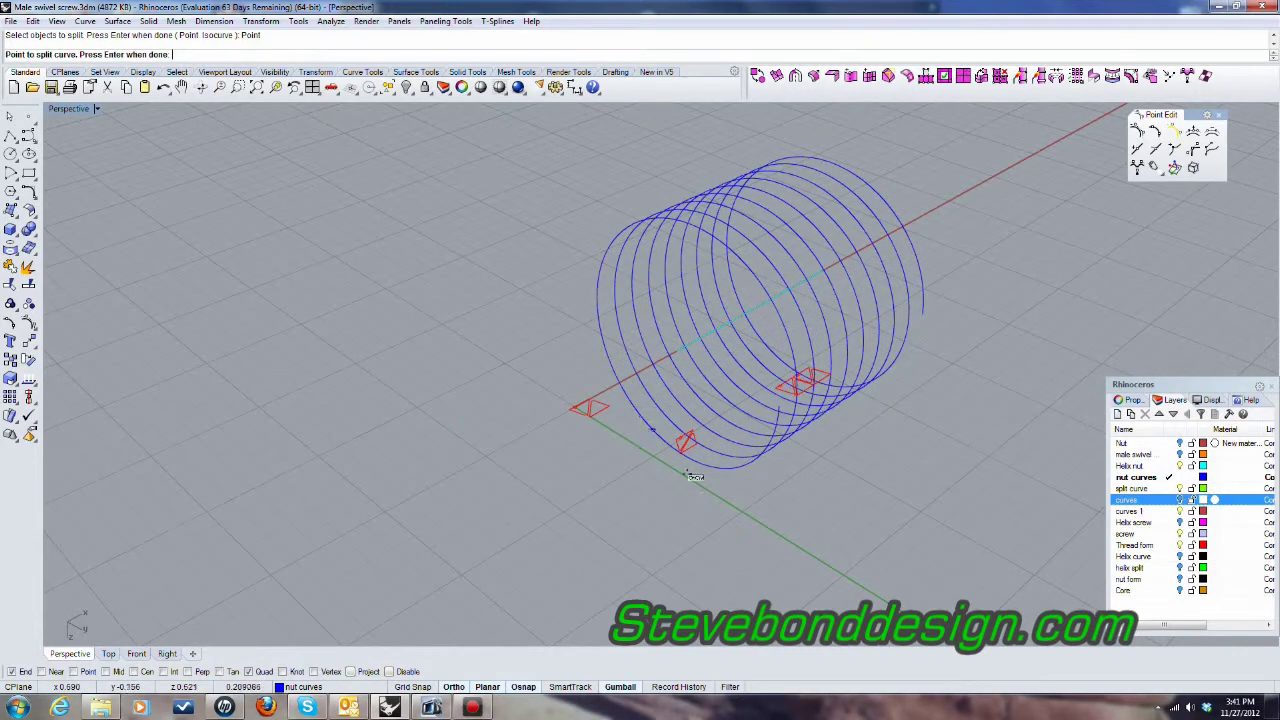
pyautogui.scroll(5, 680, 438)
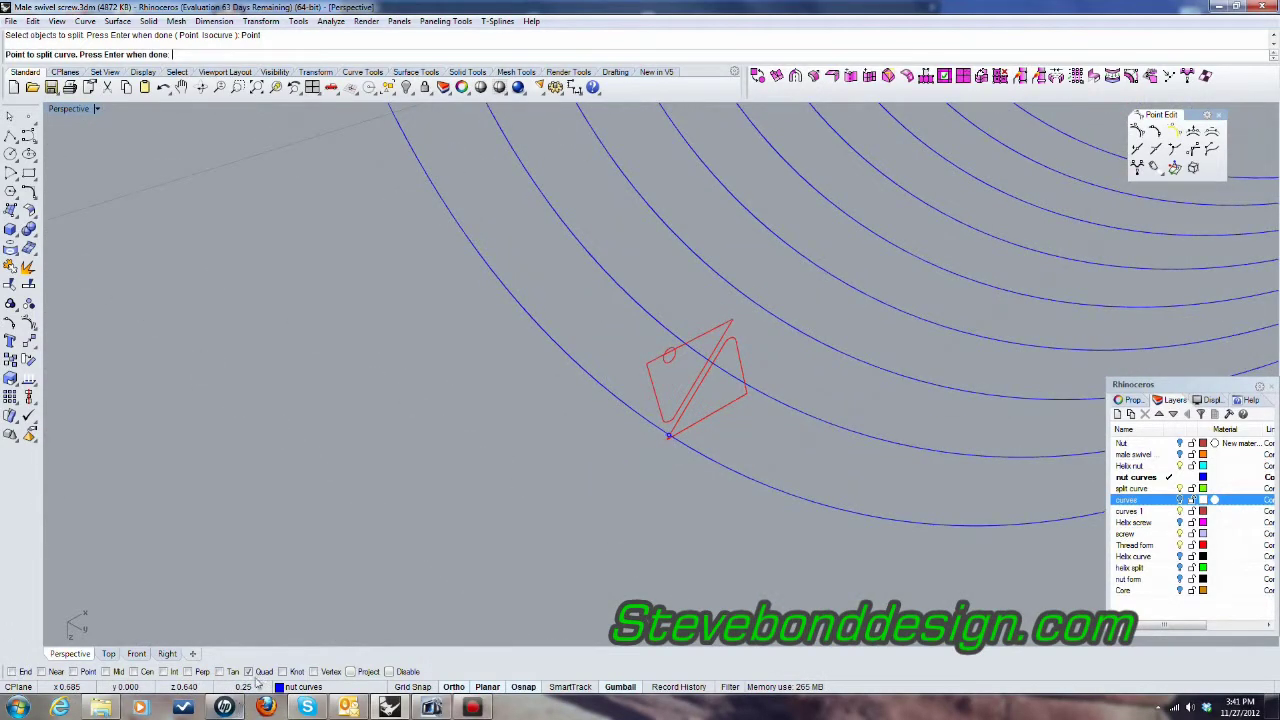
pyautogui.click(666, 432)
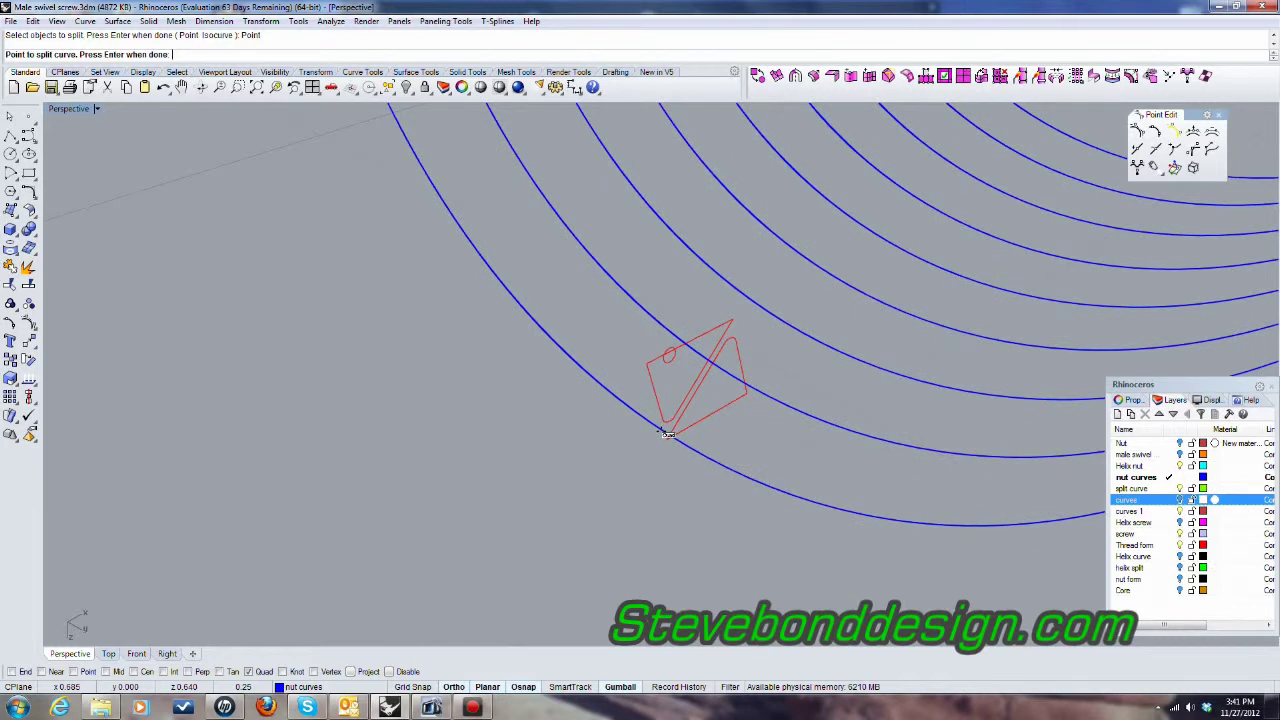
pyautogui.scroll(4, 666, 432)
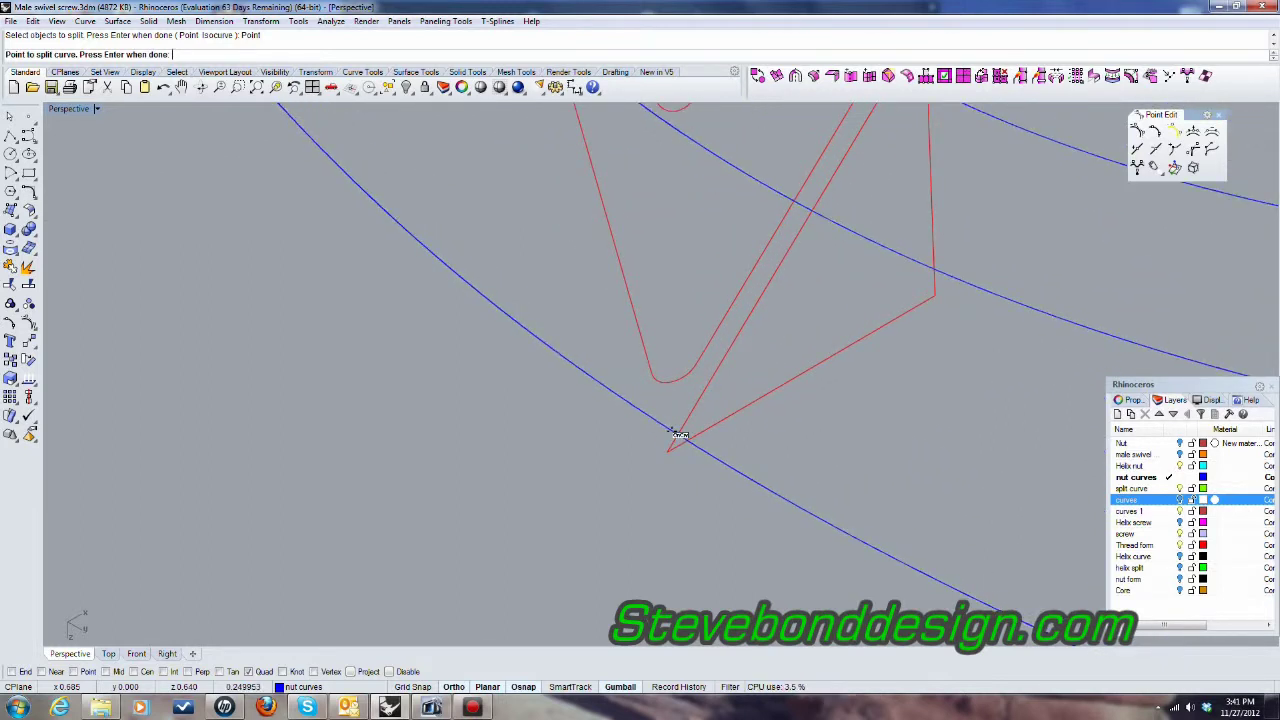
pyautogui.click(671, 434)
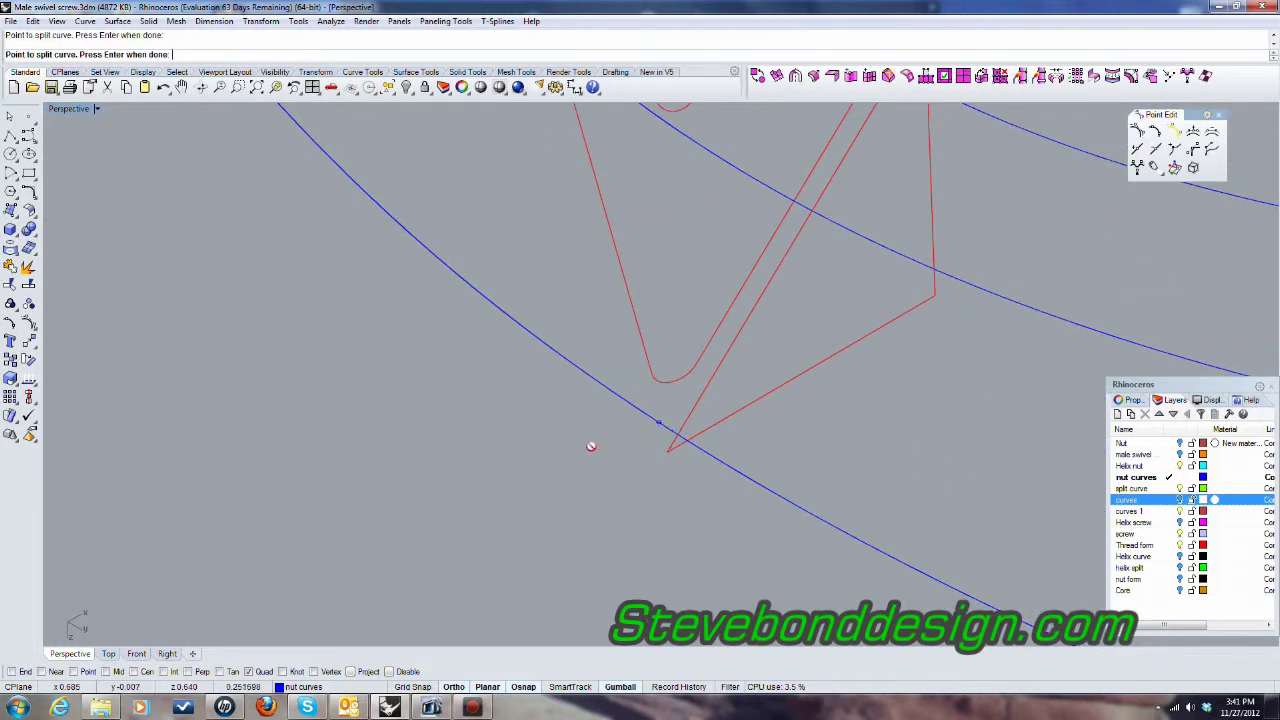
pyautogui.press('Return')
# Step: Make split curve the current layer and move the short split-off starting piece of the helix onto it
pyautogui.scroll(-4, 410, 452)
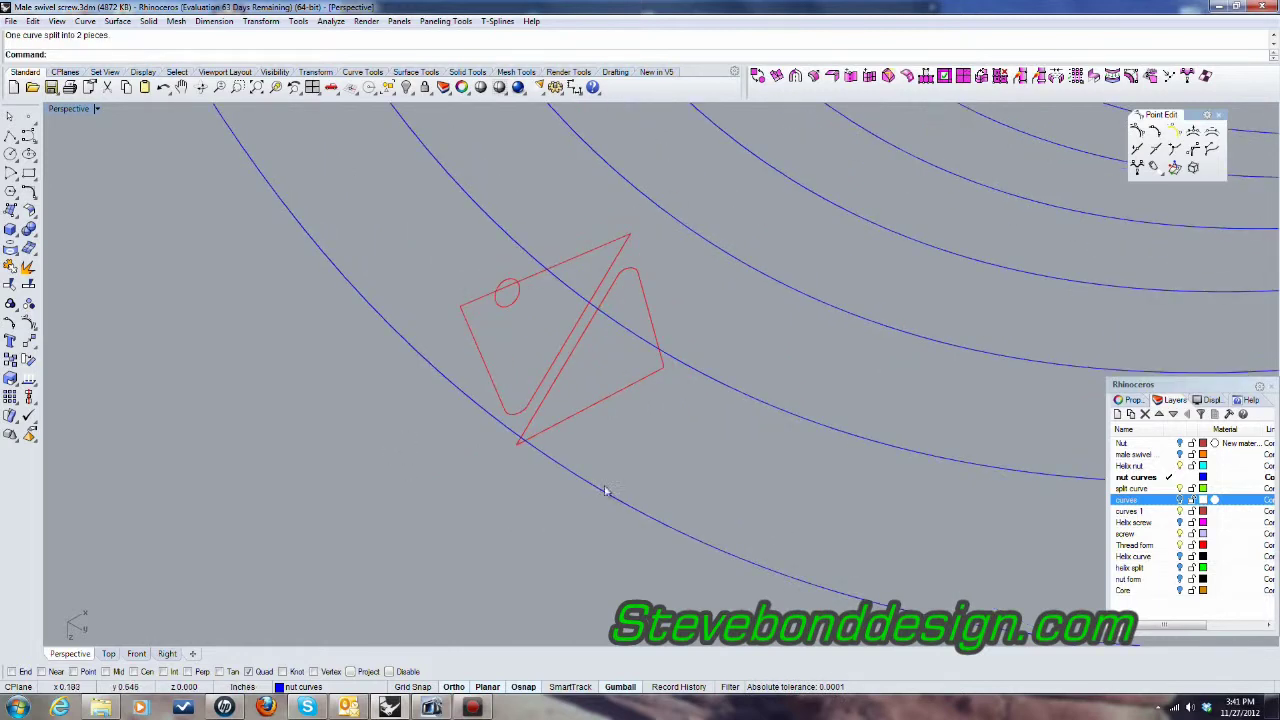
pyautogui.click(602, 492)
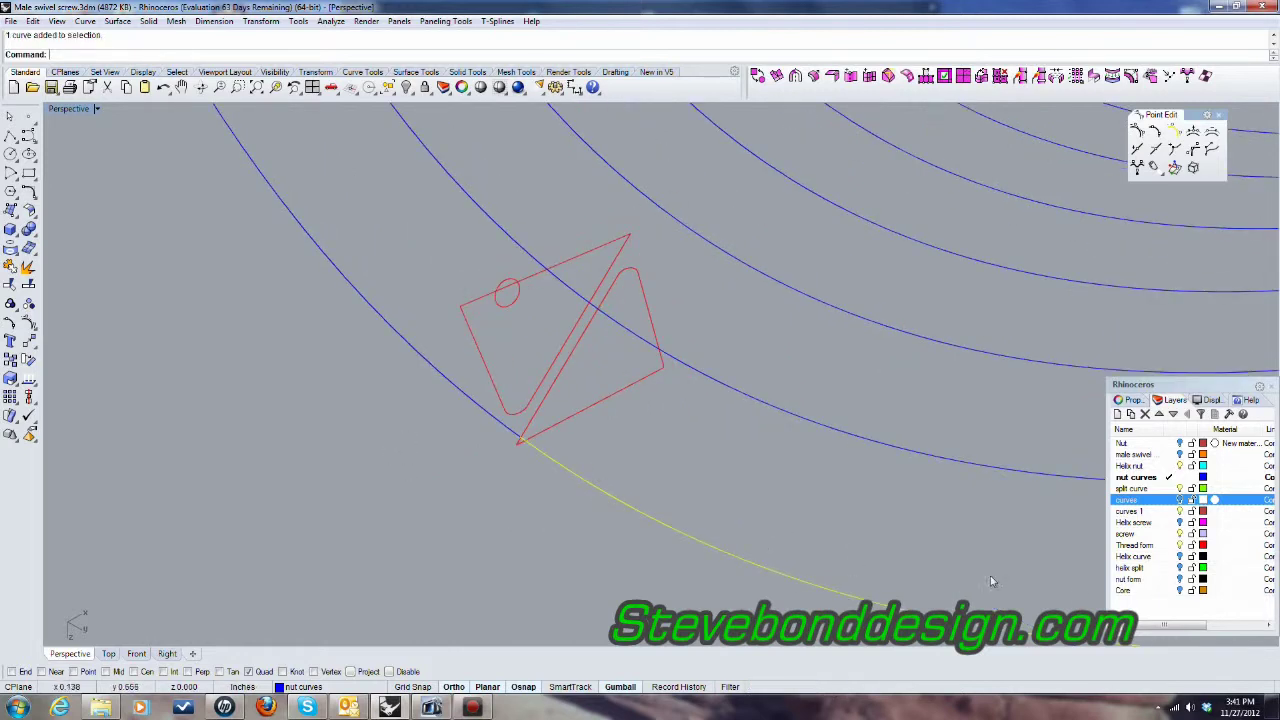
pyautogui.click(1168, 488)
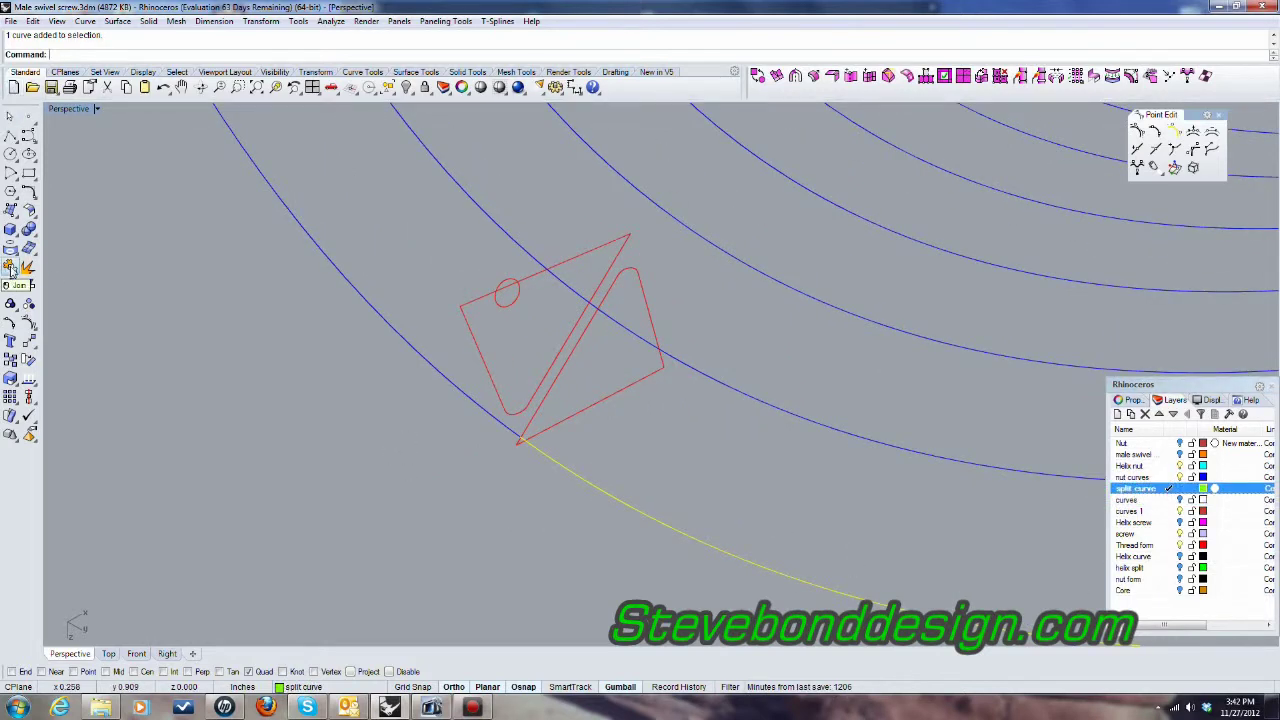
pyautogui.click(34, 22)
pyautogui.moveTo(55, 279)
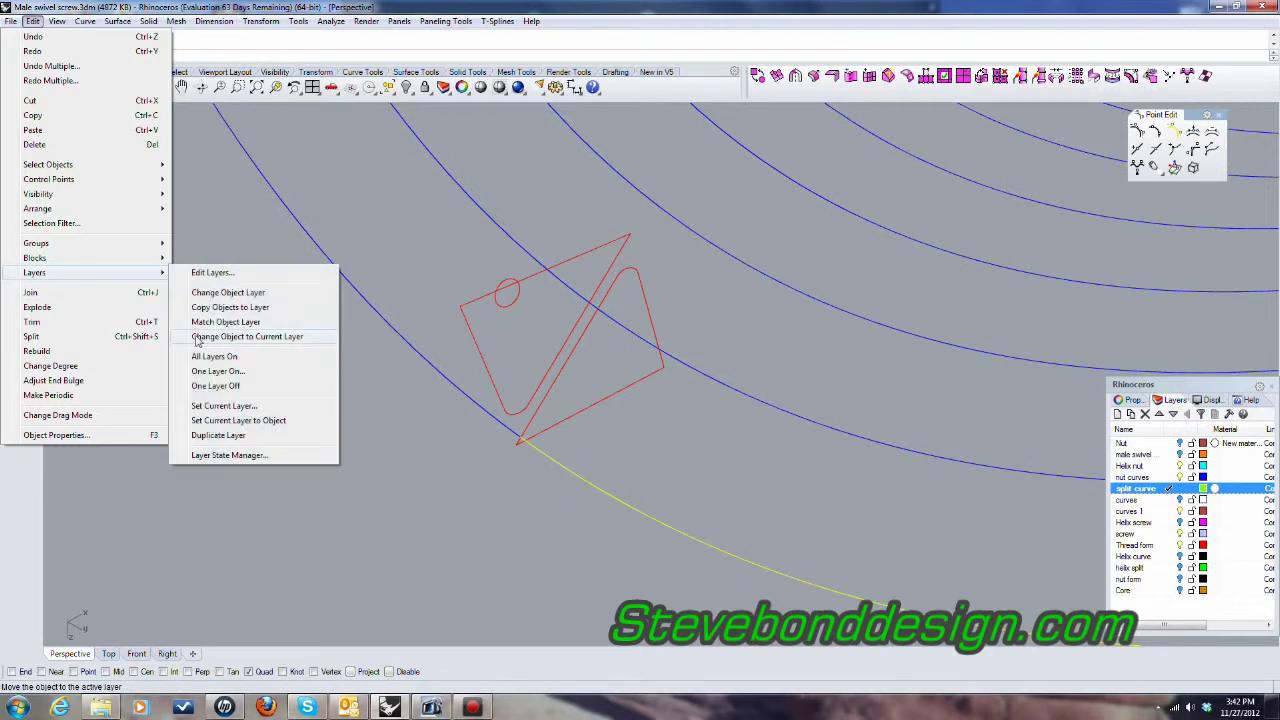
pyautogui.click(240, 336)
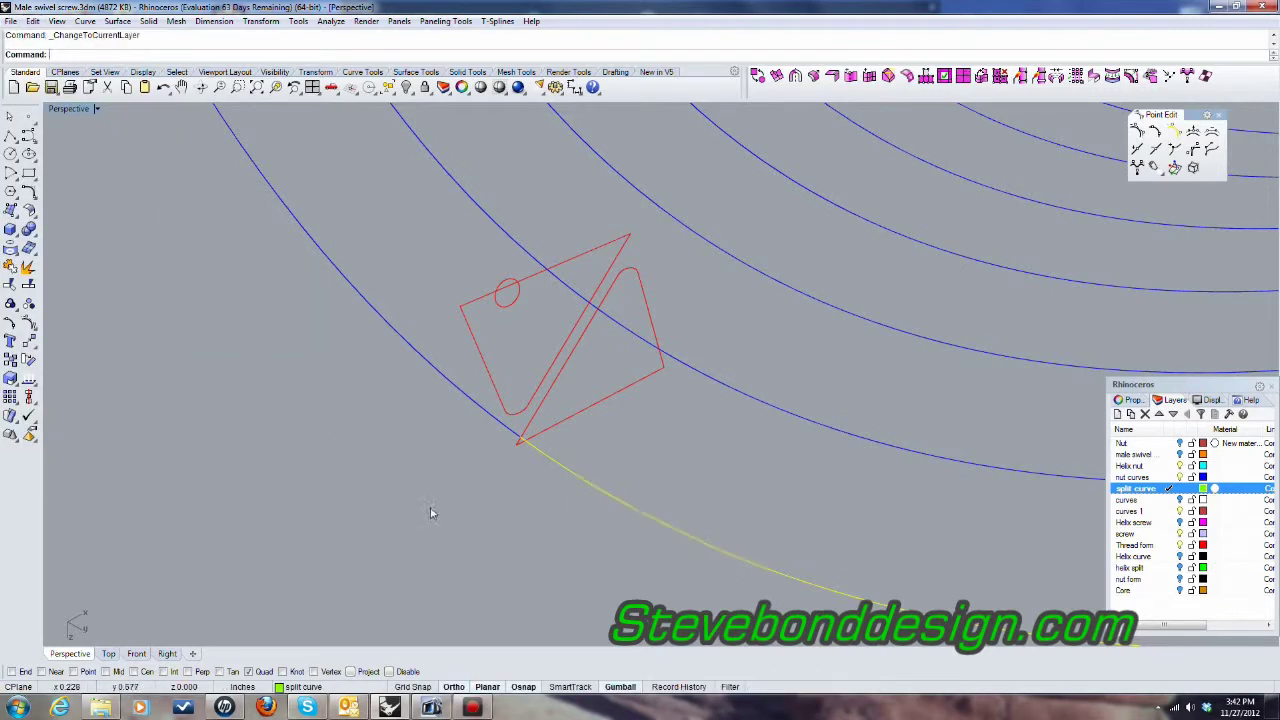
pyautogui.moveTo(430, 513); pyautogui.dragTo(545, 440, button='right')
pyautogui.click(85, 21)
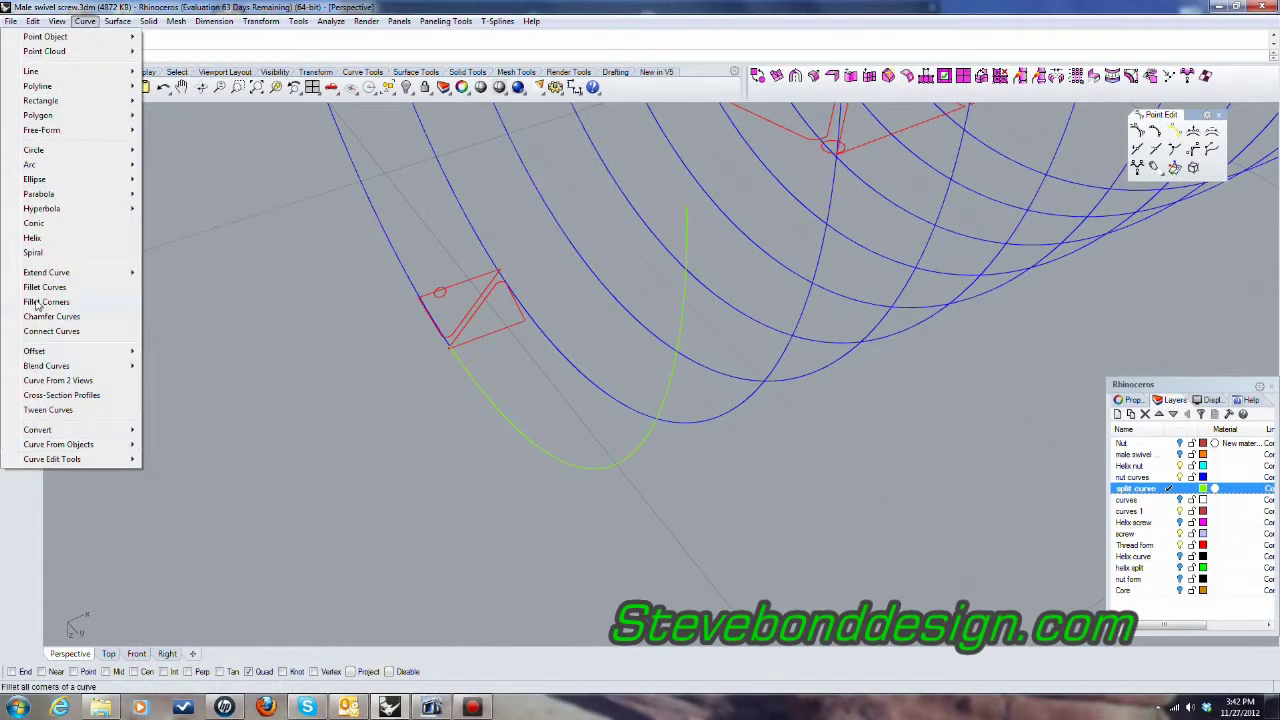
pyautogui.moveTo(38, 280)
pyautogui.click(184, 273)
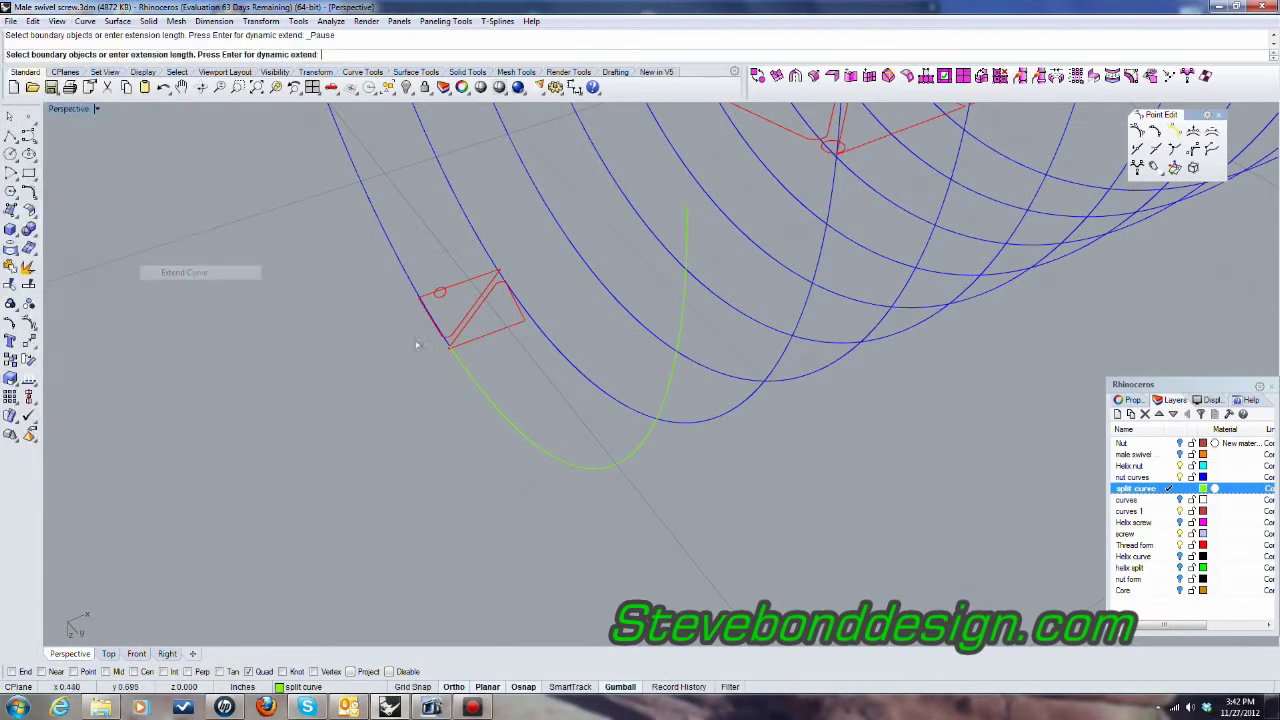
pyautogui.click(408, 285)
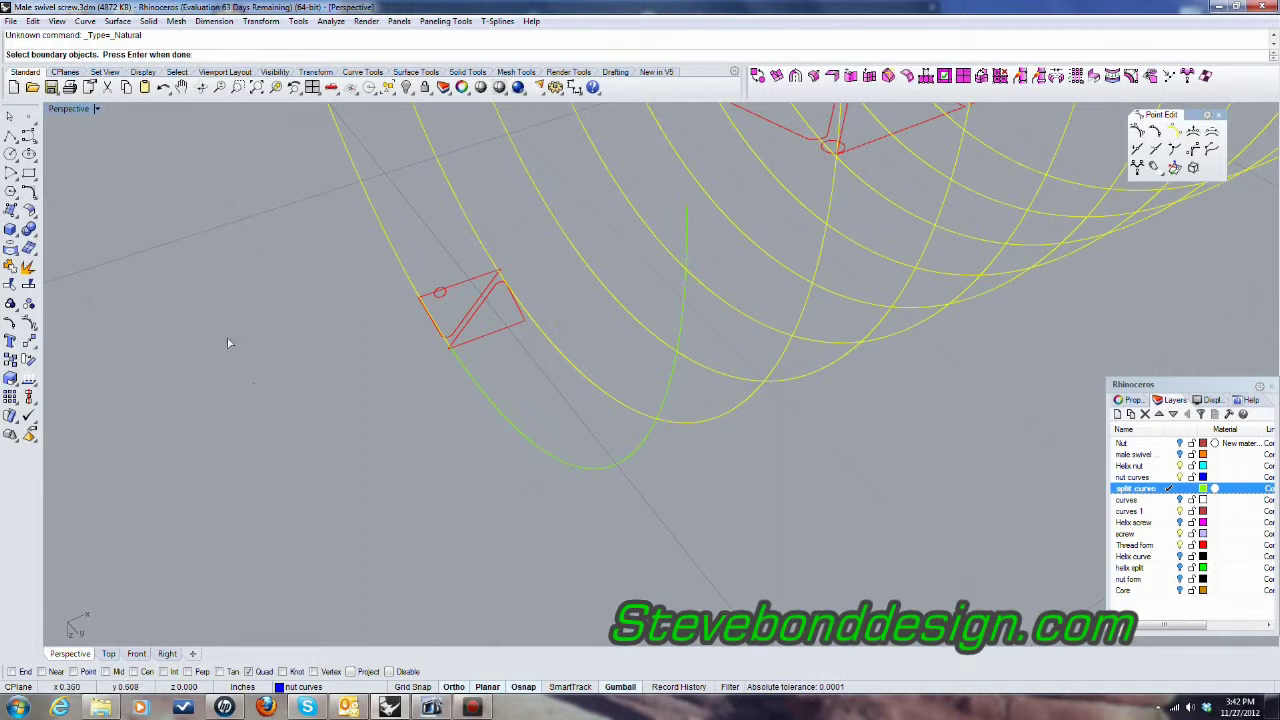
pyautogui.press('Escape')
# Step: Extend the split end of the main helix dynamically with Type=Natural, up to the far end of the split-off piece
pyautogui.press('Return')
pyautogui.press('Return')
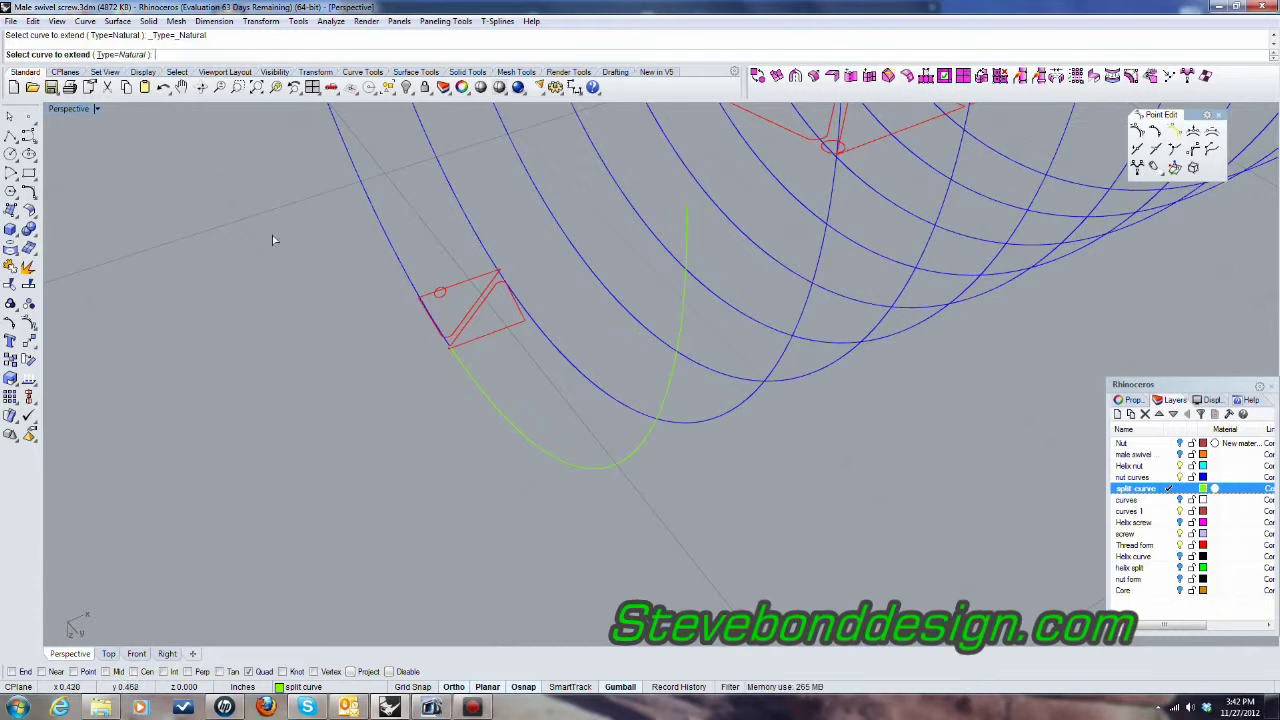
pyautogui.click(451, 339)
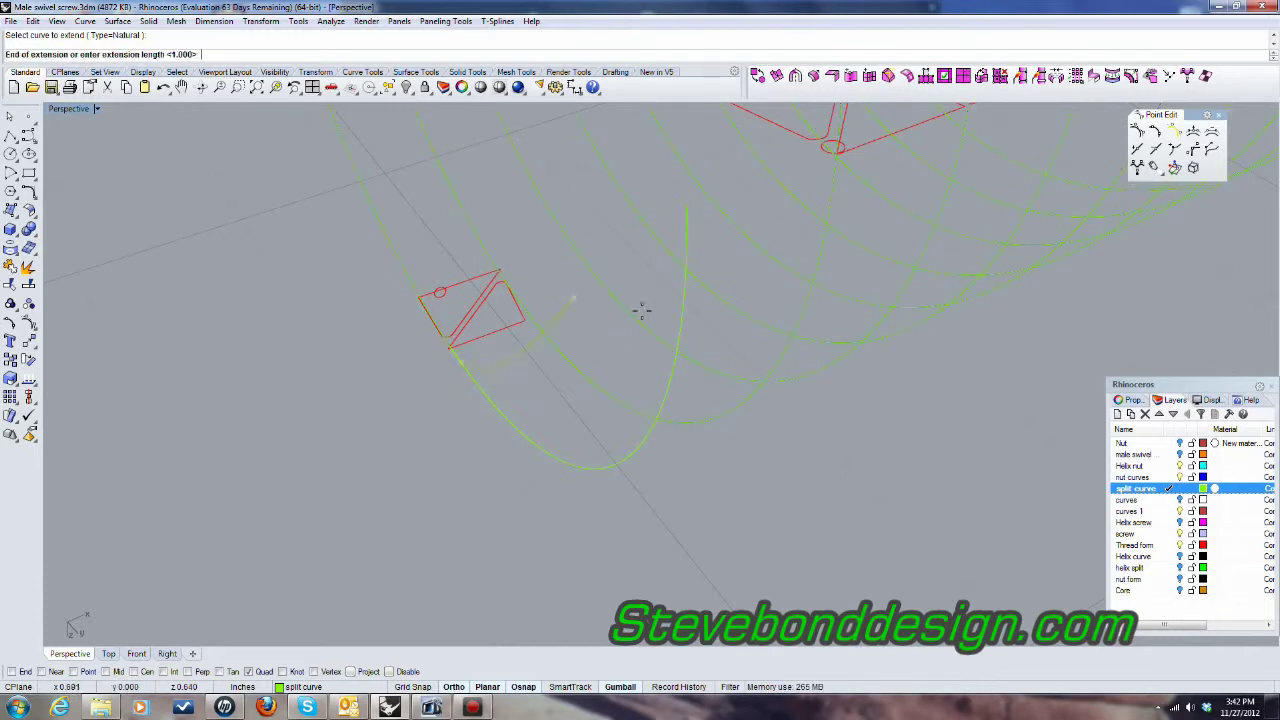
pyautogui.click(686, 207)
pyautogui.moveTo(686, 207); pyautogui.dragTo(749, 469, button='right')
pyautogui.scroll(-3, 749, 469)
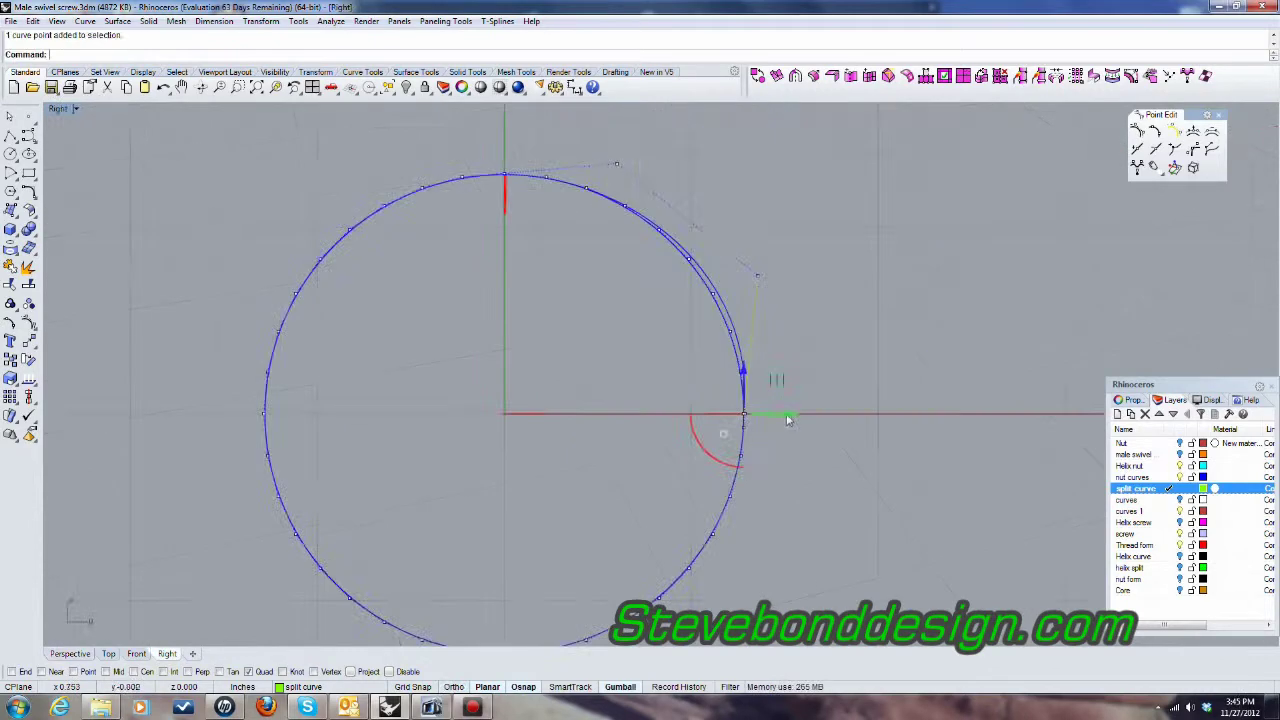
# Step: Move the selected end control point of the helix about 0.056 in horizontally outward in the Right view
pyautogui.moveTo(788, 414); pyautogui.dragTo(766, 425)
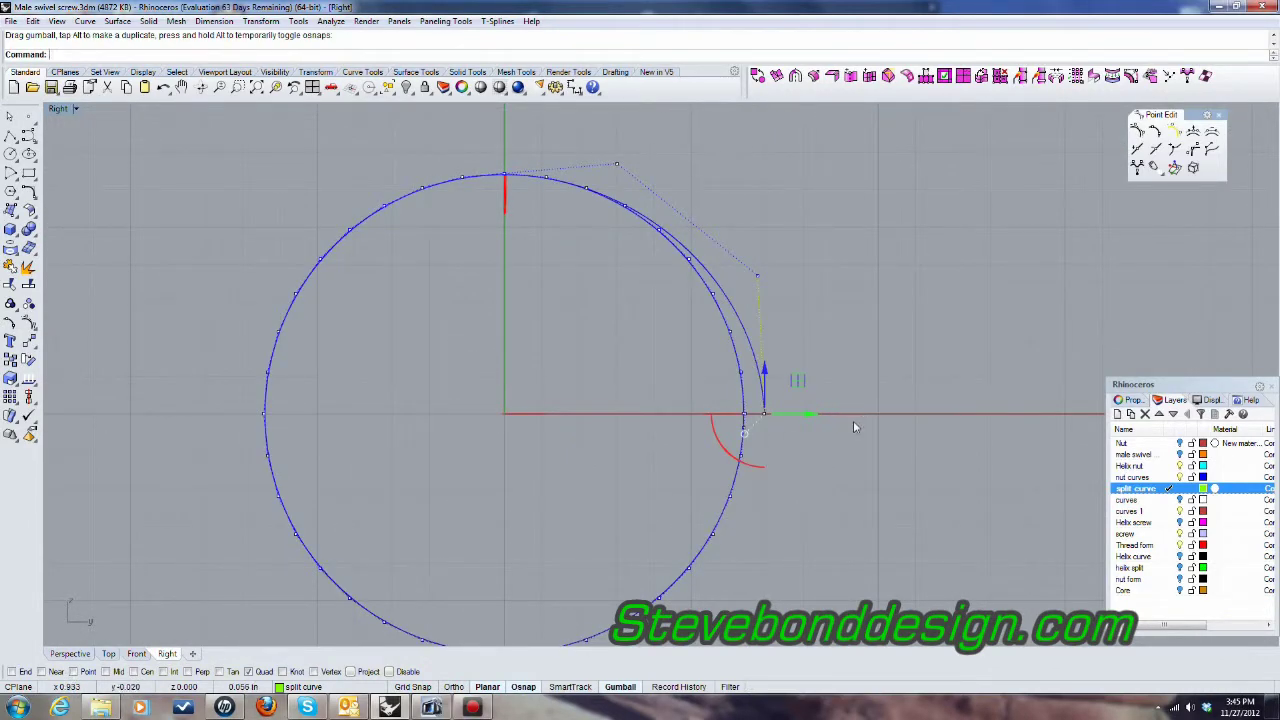
# Step: Undo the last drag of the helix's end control point and move it 0.085 in horizontally outward in the Right view instead
pyautogui.hotkey('ctrl', 'z')
pyautogui.click(785, 412)
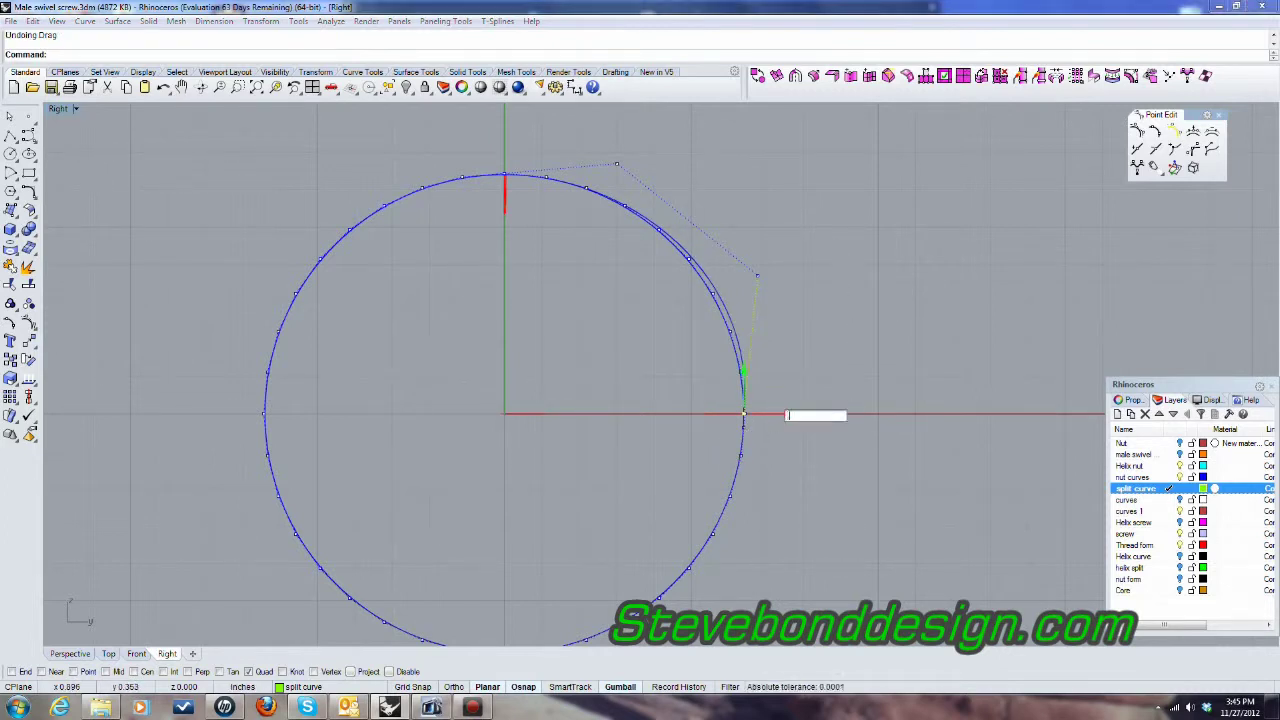
pyautogui.write('.085')
pyautogui.press('Return')
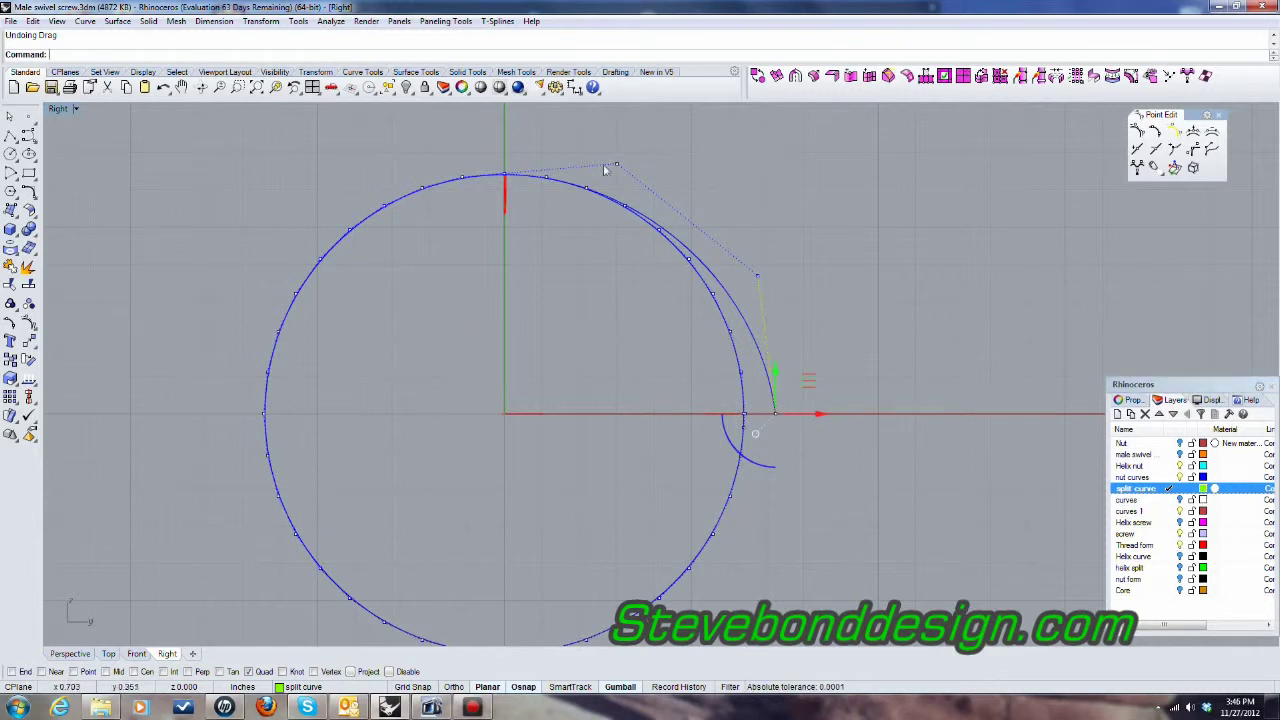
# Step: Turn off the control points of the flared helix and show all four views
pyautogui.doubleClick(58, 109)
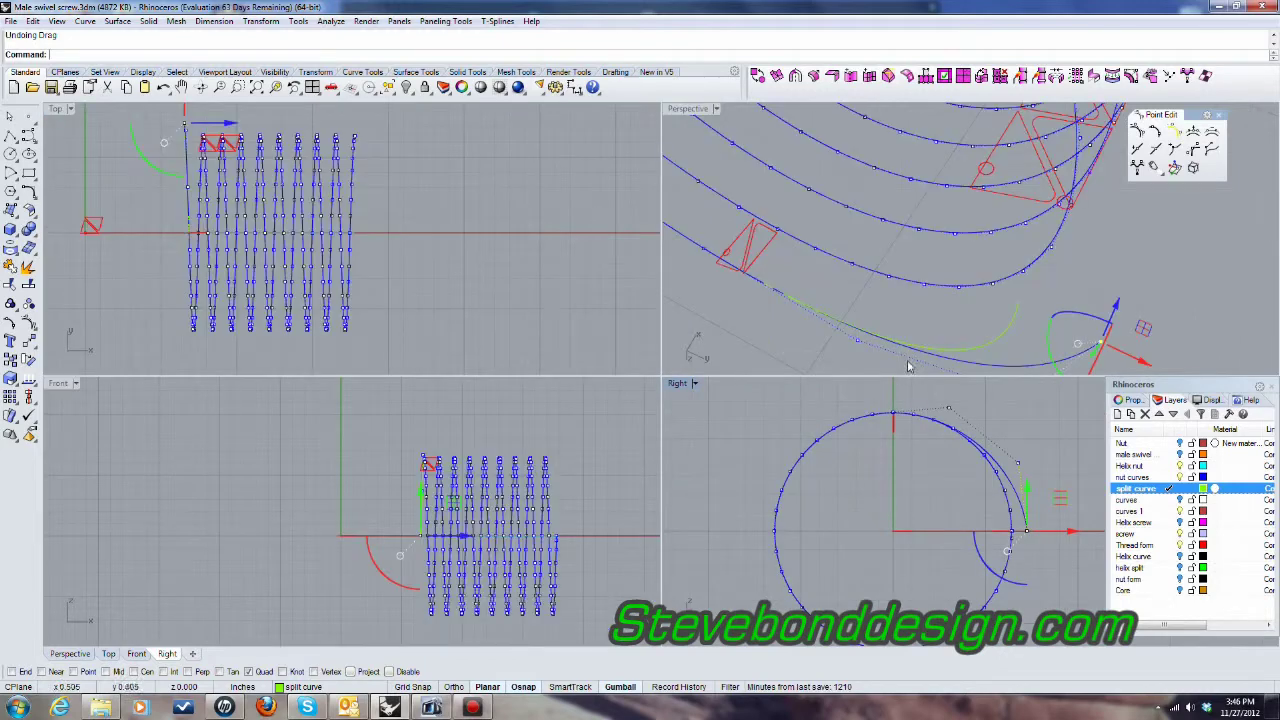
pyautogui.scroll(-6, 951, 317)
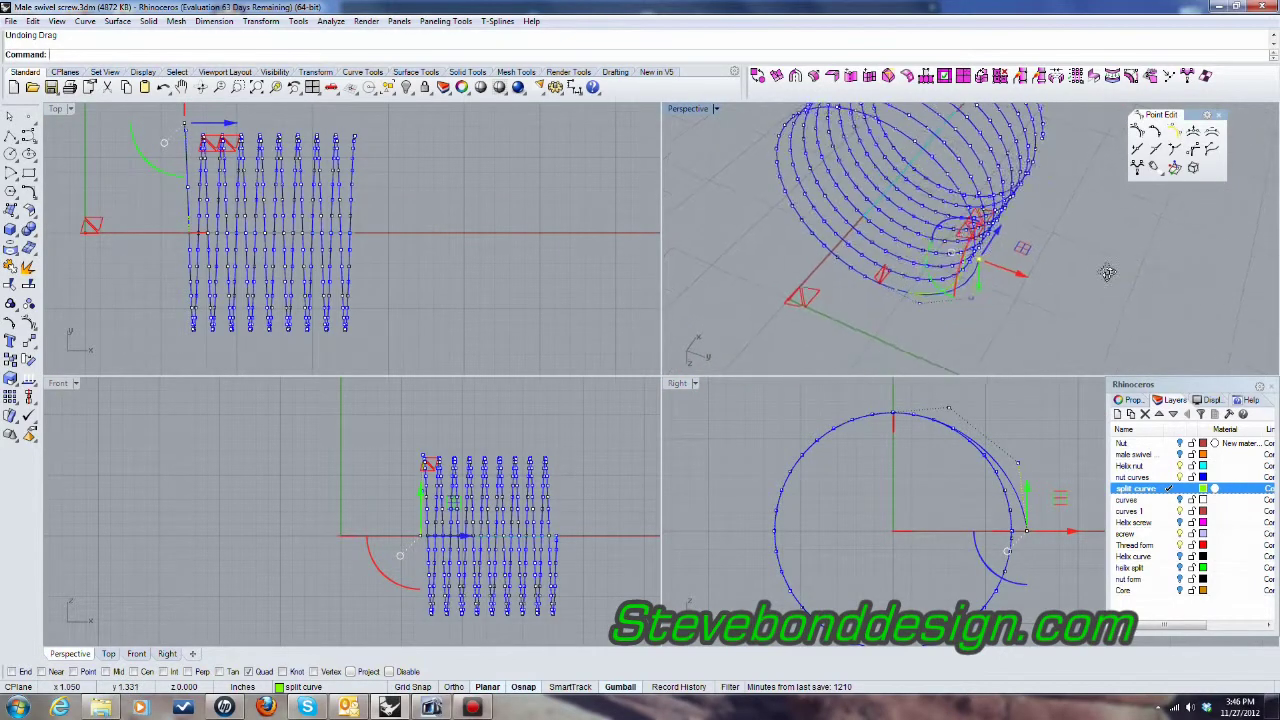
pyautogui.moveTo(1110, 308); pyautogui.dragTo(1143, 266, button='right')
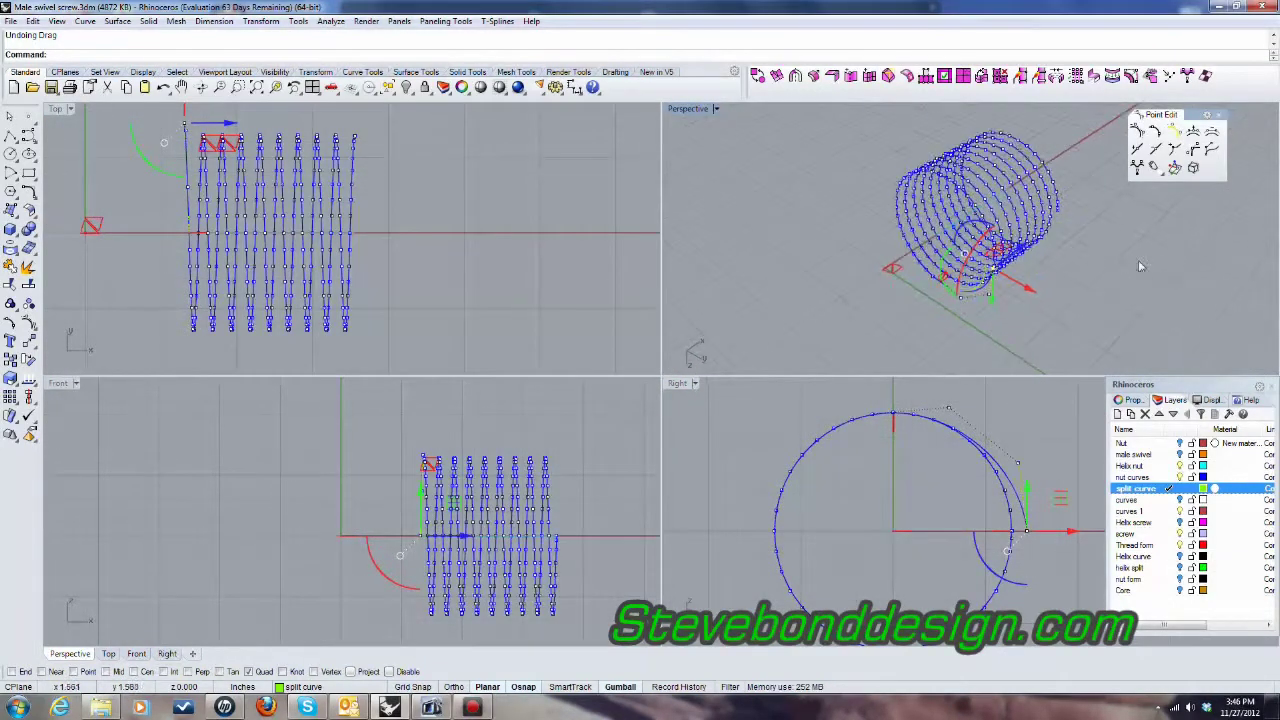
pyautogui.click(1137, 131)
# Step: Compare the helix's flared end with the split-off piece in the Perspective view and closely in the Front view
pyautogui.scroll(4, 1014, 268)
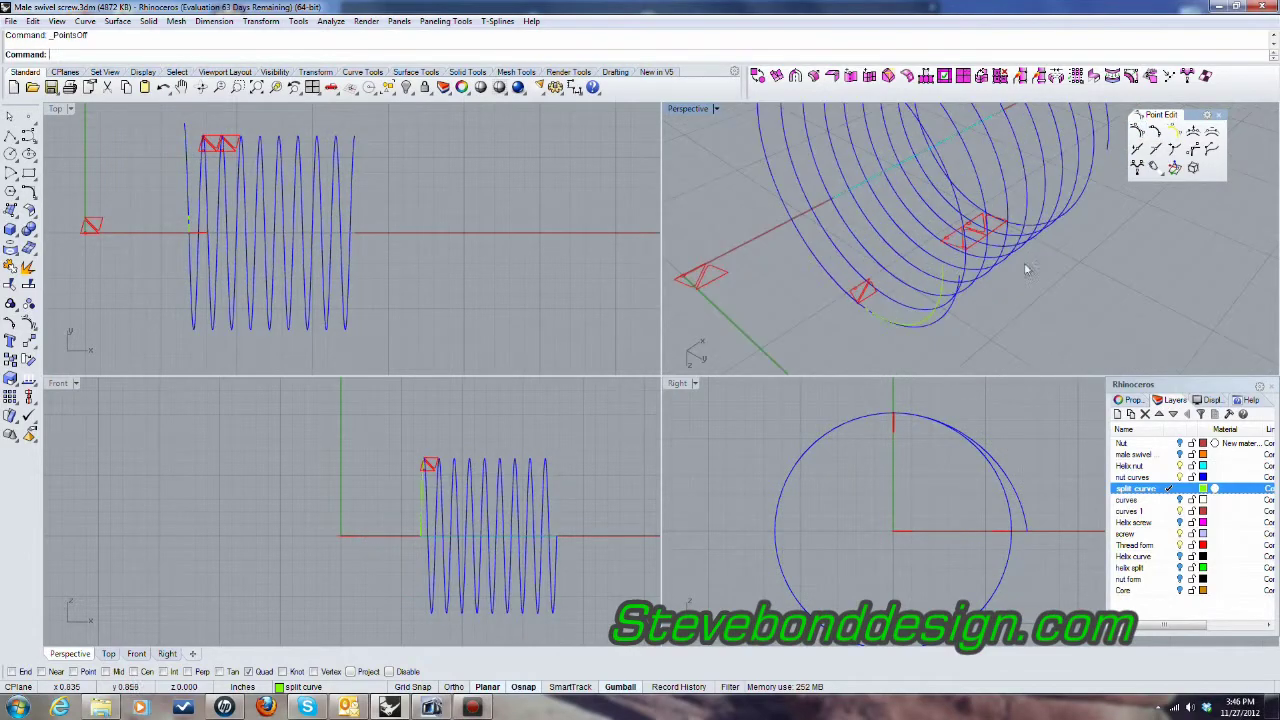
pyautogui.scroll(-2, 928, 272)
pyautogui.doubleClick(690, 110)
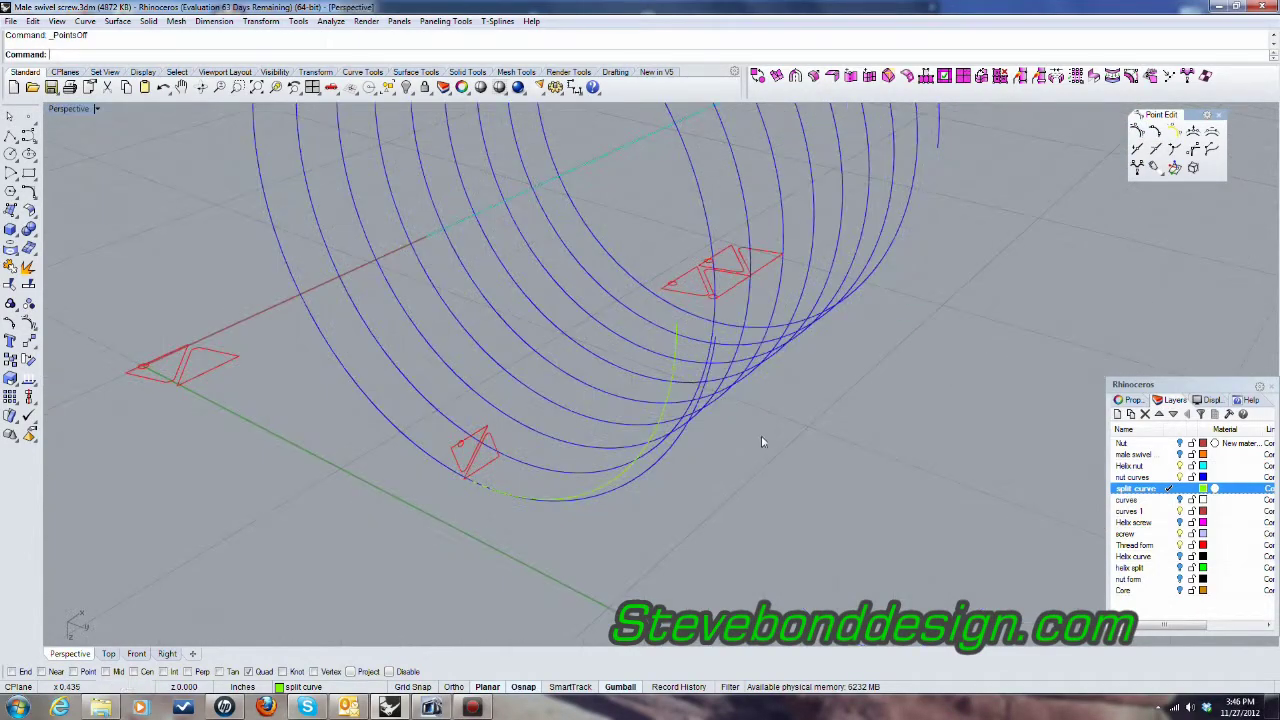
pyautogui.scroll(-3, 761, 435)
pyautogui.scroll(6, 562, 456)
pyautogui.moveTo(580, 428); pyautogui.dragTo(524, 408, button='right')
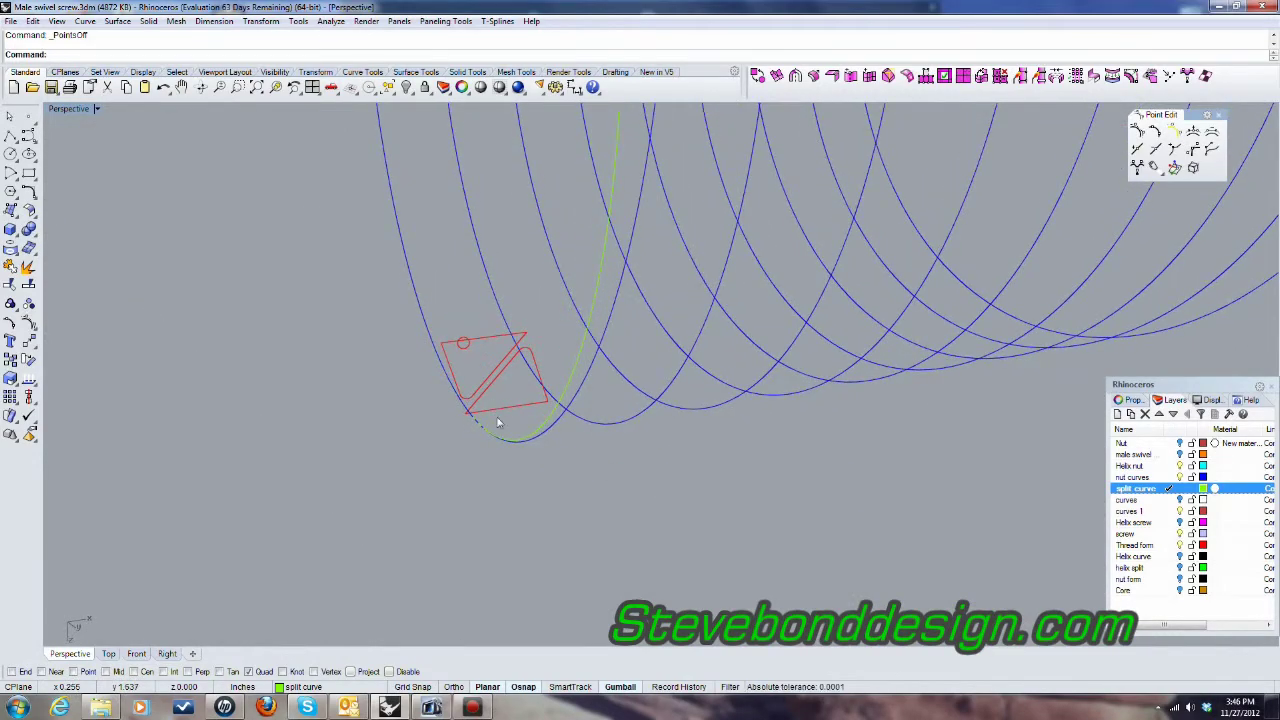
pyautogui.scroll(-5, 629, 449)
pyautogui.moveTo(657, 443); pyautogui.dragTo(615, 453, button='right')
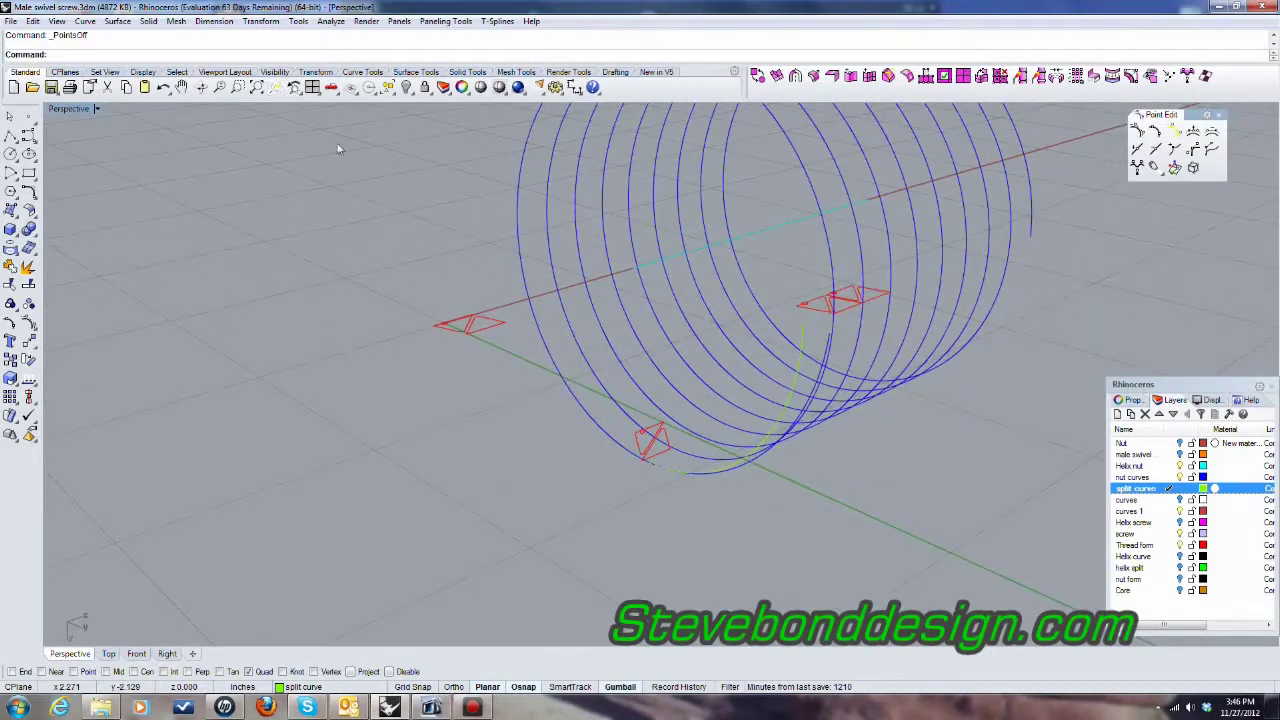
pyautogui.moveTo(785, 330); pyautogui.dragTo(530, 323, button='right')
pyautogui.click(636, 358)
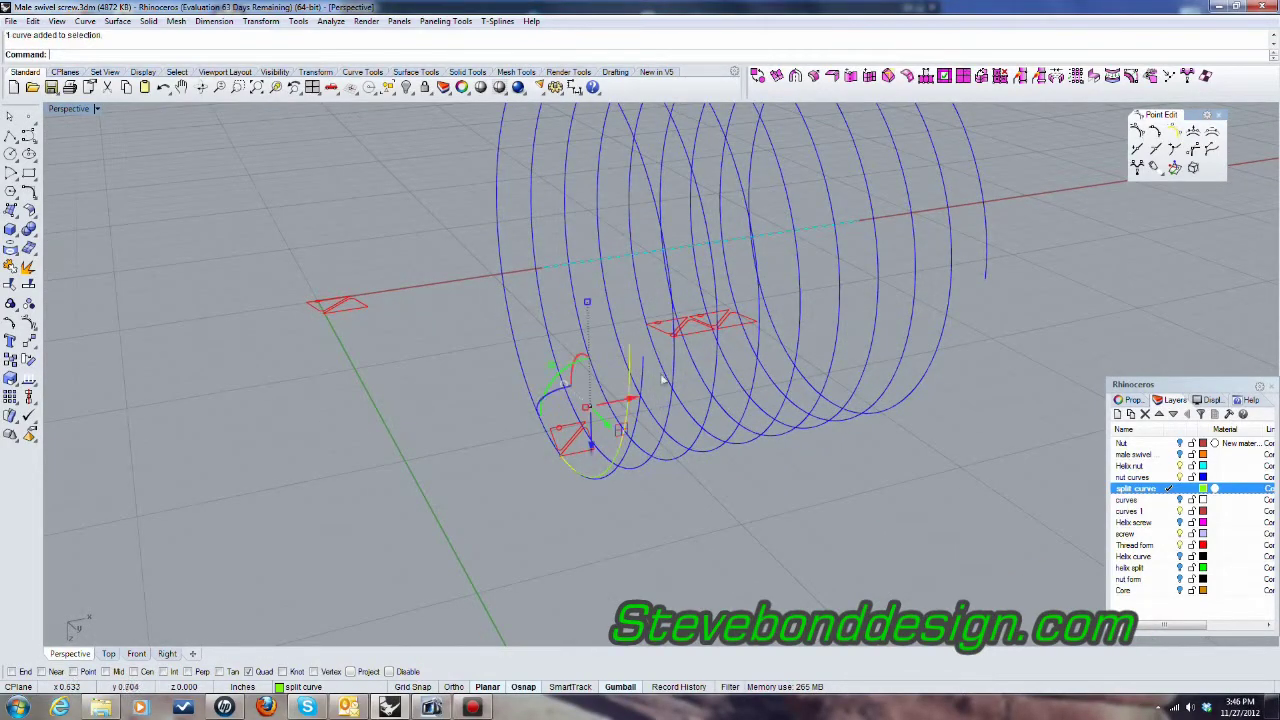
pyautogui.doubleClick(68, 109)
pyautogui.scroll(5, 415, 502)
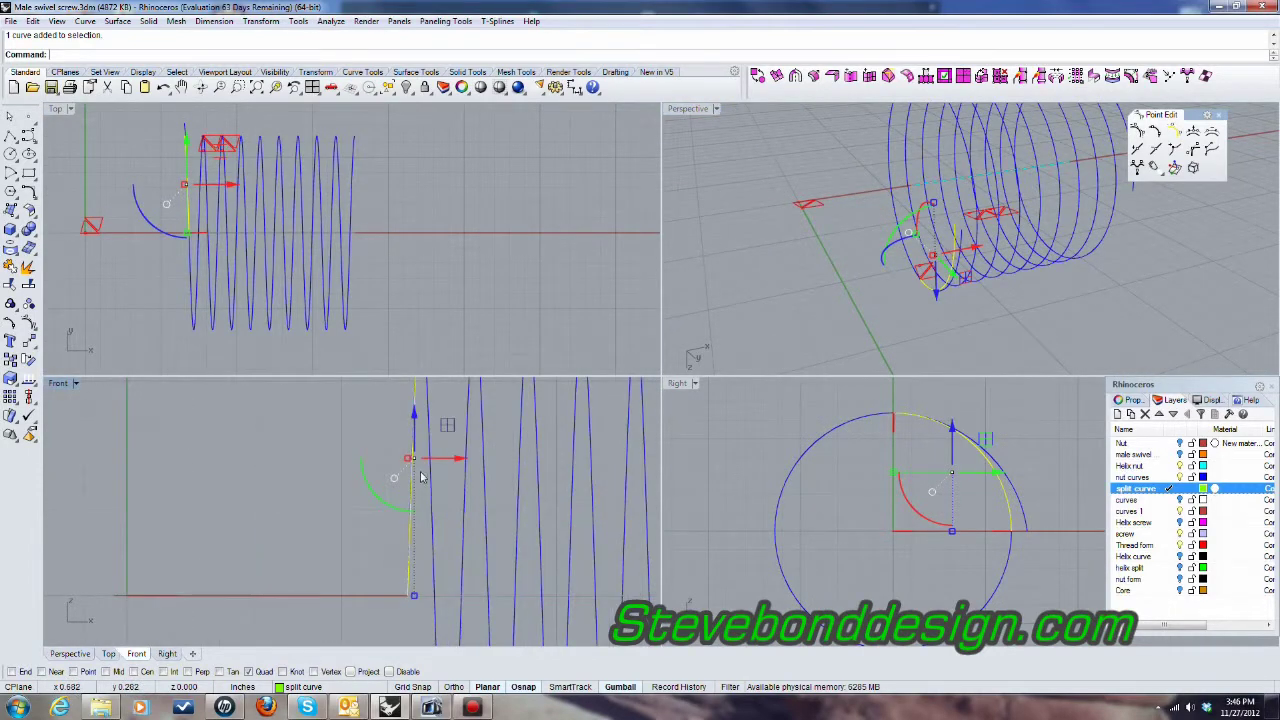
pyautogui.scroll(15, 387, 413)
pyautogui.scroll(-4, 403, 522)
pyautogui.moveTo(436, 517); pyautogui.dragTo(411, 546, button='right')
pyautogui.click(451, 537)
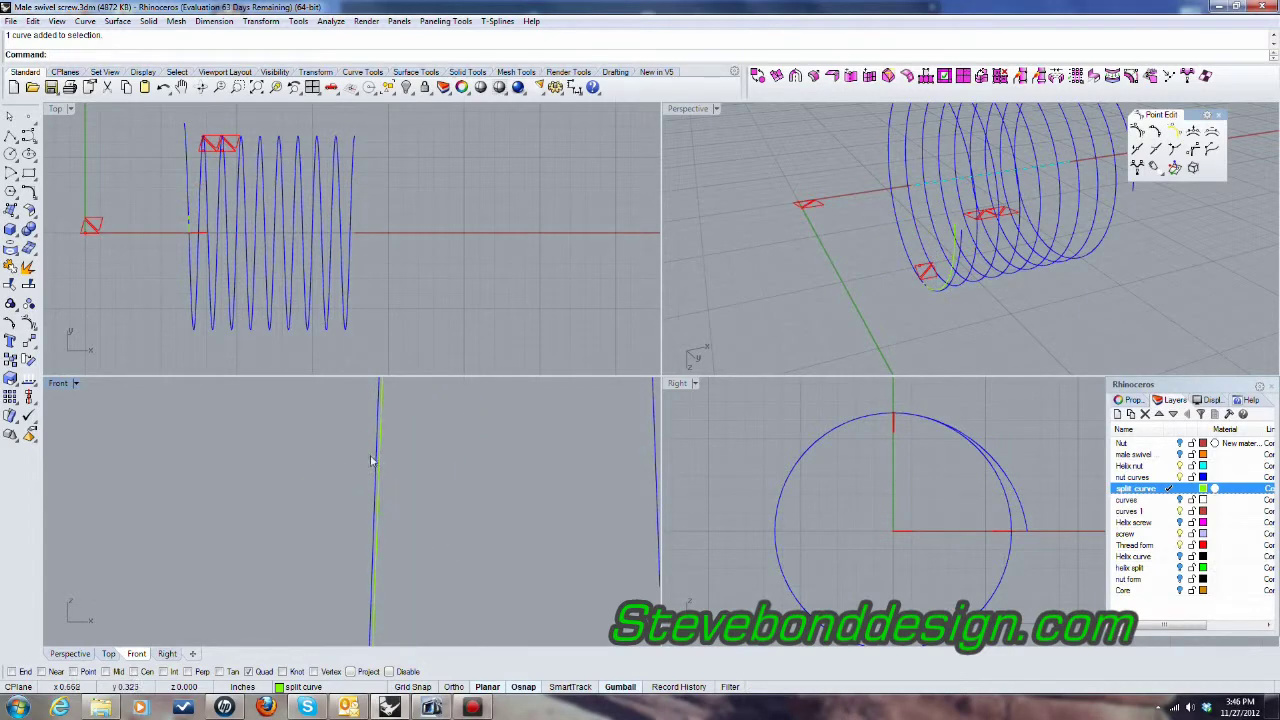
pyautogui.scroll(1, 379, 464)
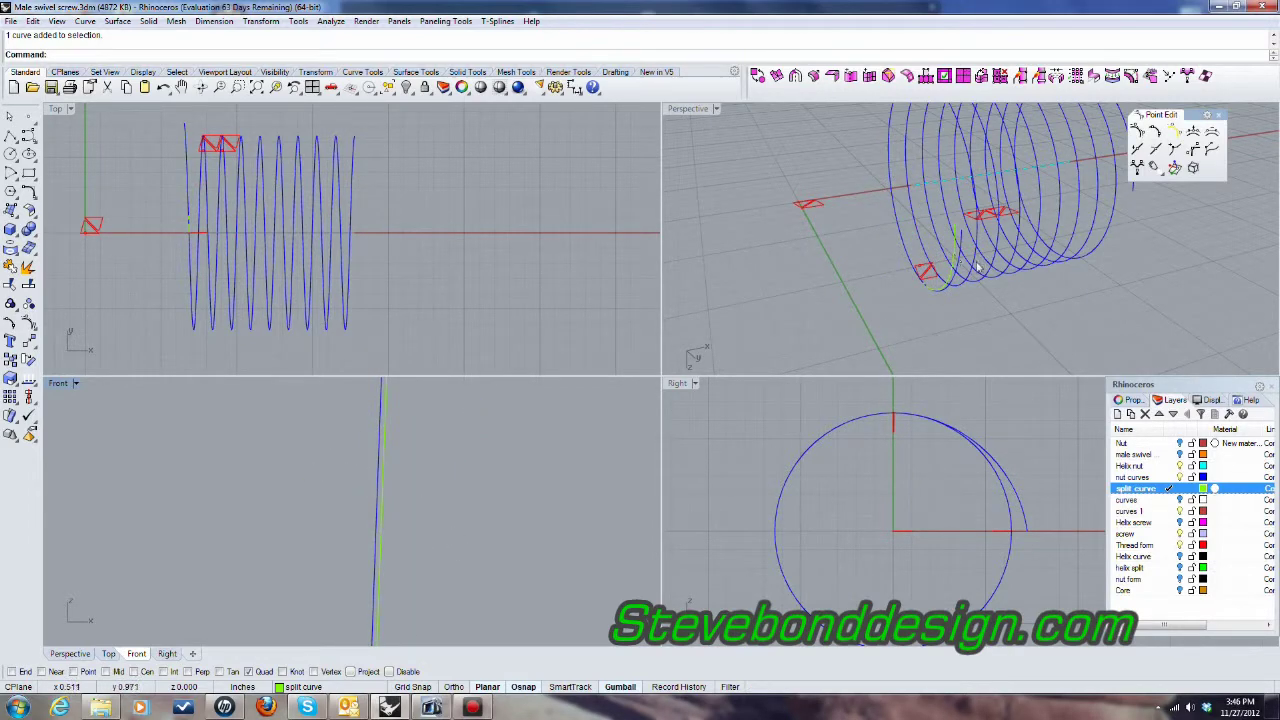
# Step: Show the helix's control points and move the one next to the flared end about 0.001 in toward the split-off piece in the Front view
pyautogui.click(1137, 131)
pyautogui.click(966, 289)
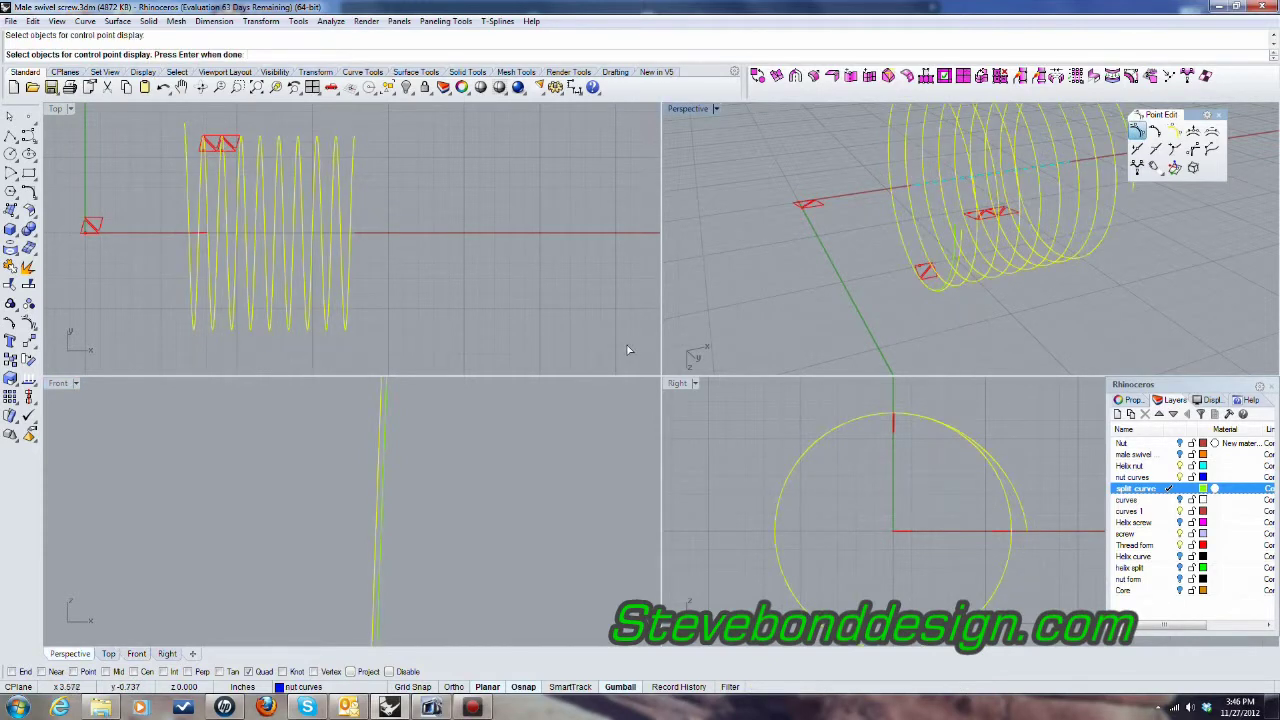
pyautogui.press('Return')
pyautogui.scroll(-12, 442, 492)
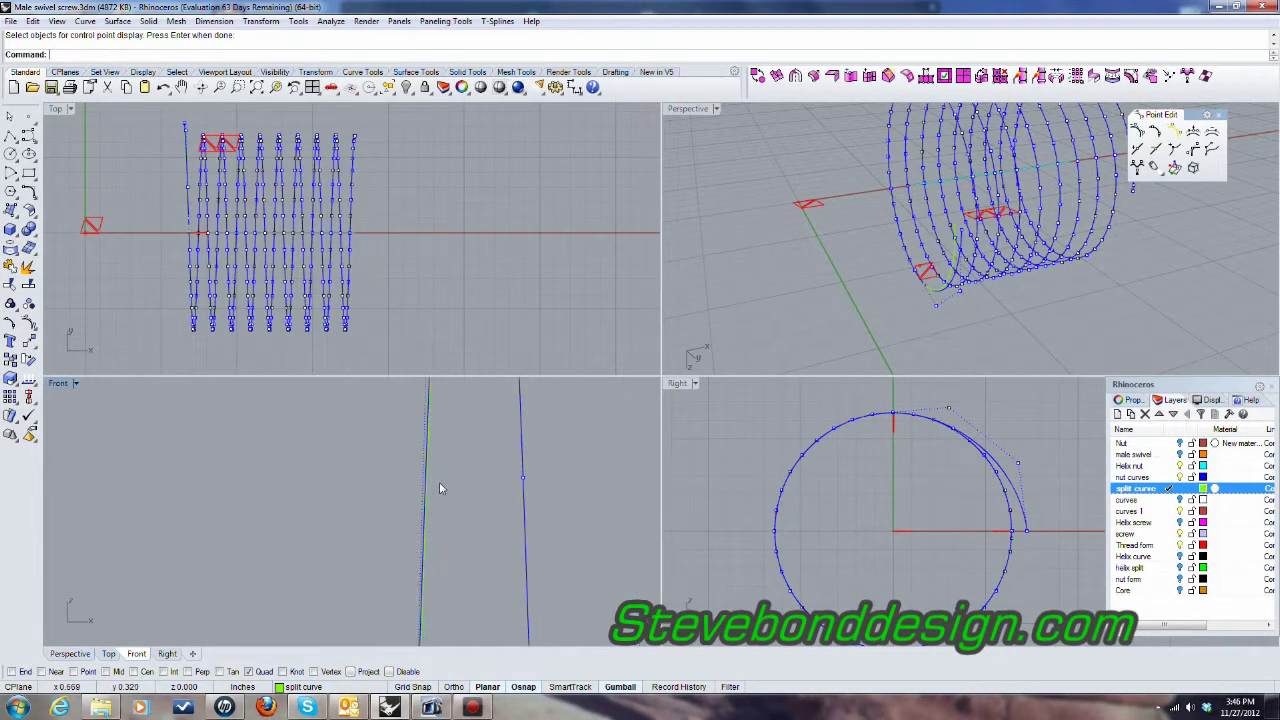
pyautogui.scroll(3, 440, 492)
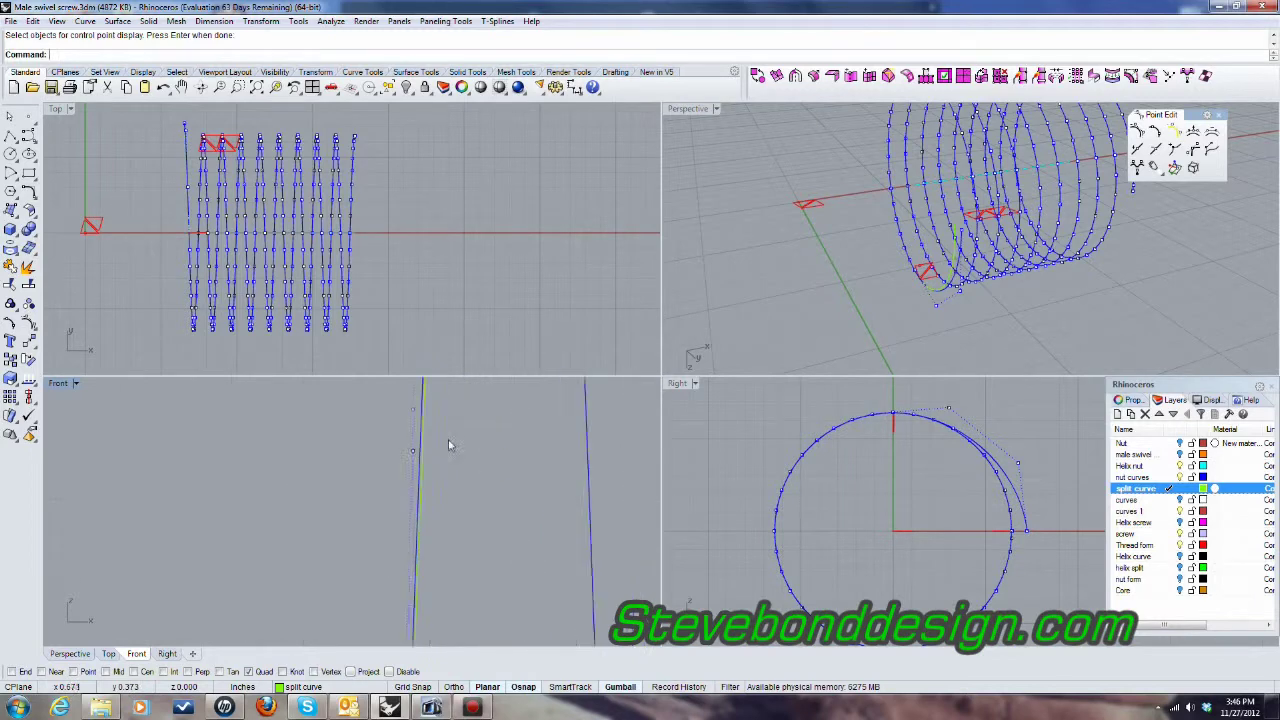
pyautogui.click(380, 489)
pyautogui.scroll(3, 434, 490)
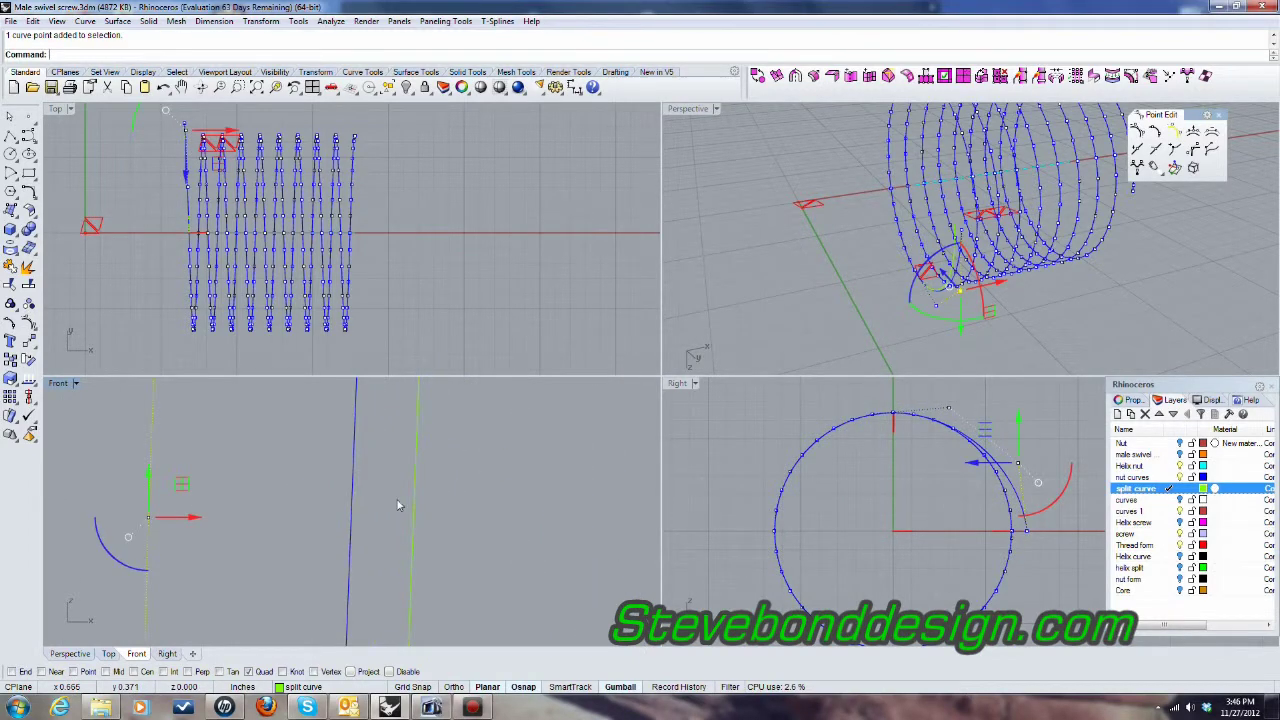
pyautogui.moveTo(193, 521); pyautogui.dragTo(281, 522)
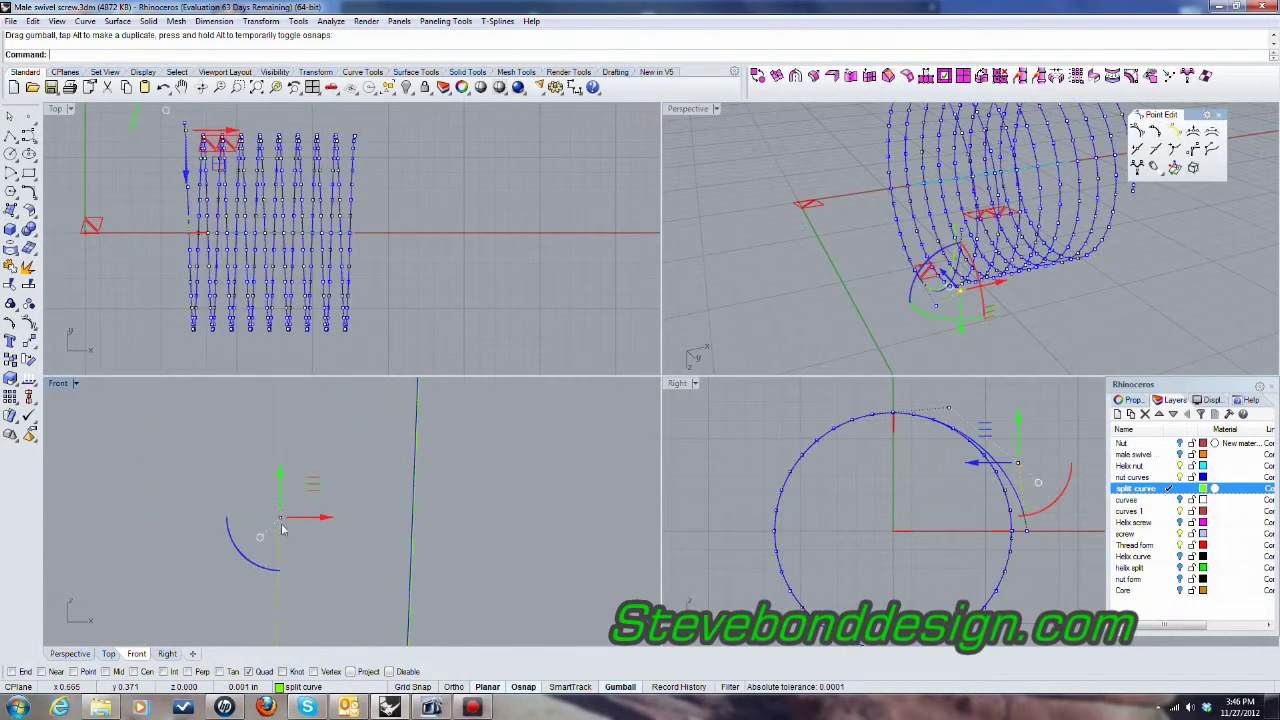
pyautogui.click(511, 543)
# Step: Check the flared end's alignment in the Front view, then delete the split-off helix piece and turn off the control points
pyautogui.scroll(-8, 457, 560)
pyautogui.scroll(6, 457, 575)
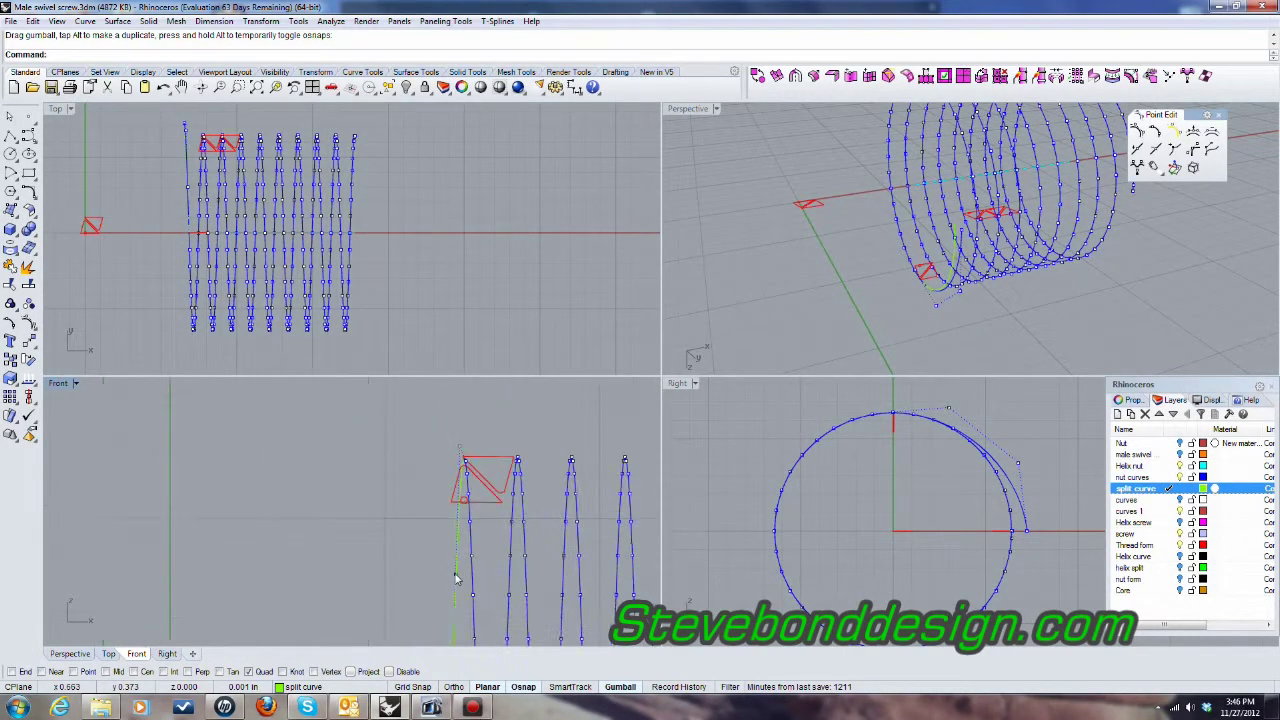
pyautogui.scroll(-8, 443, 482)
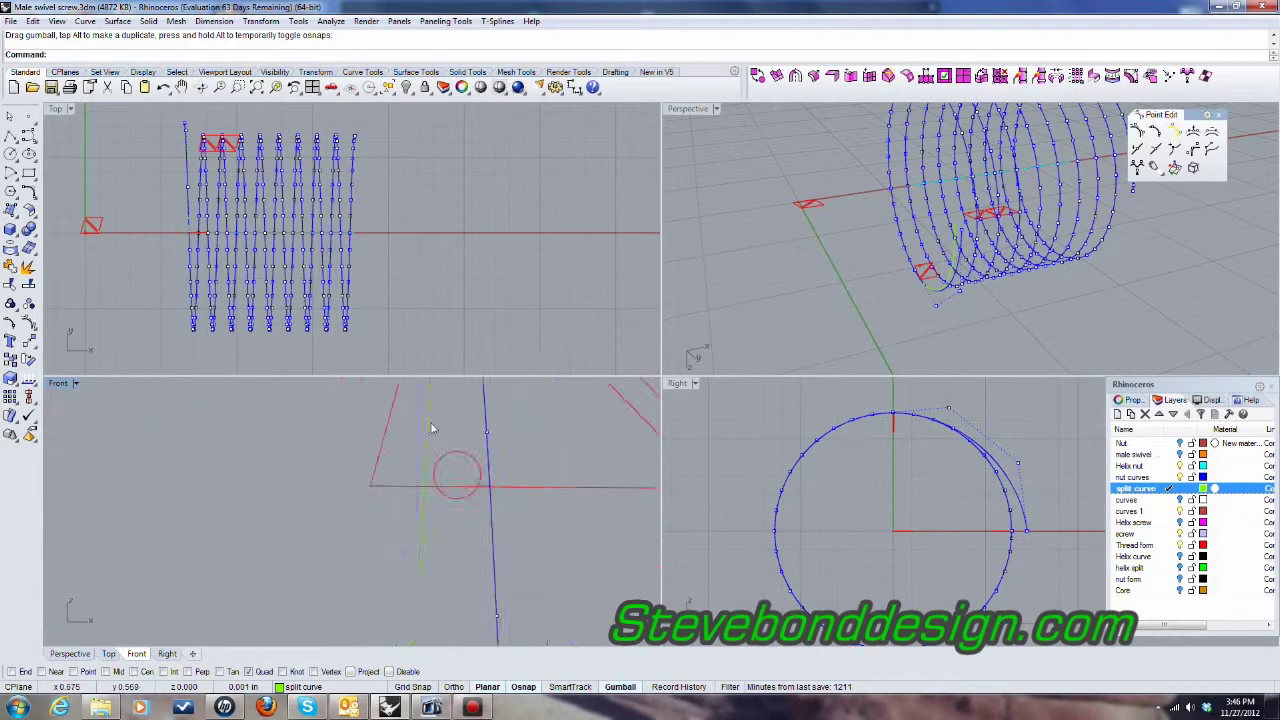
pyautogui.scroll(3, 434, 560)
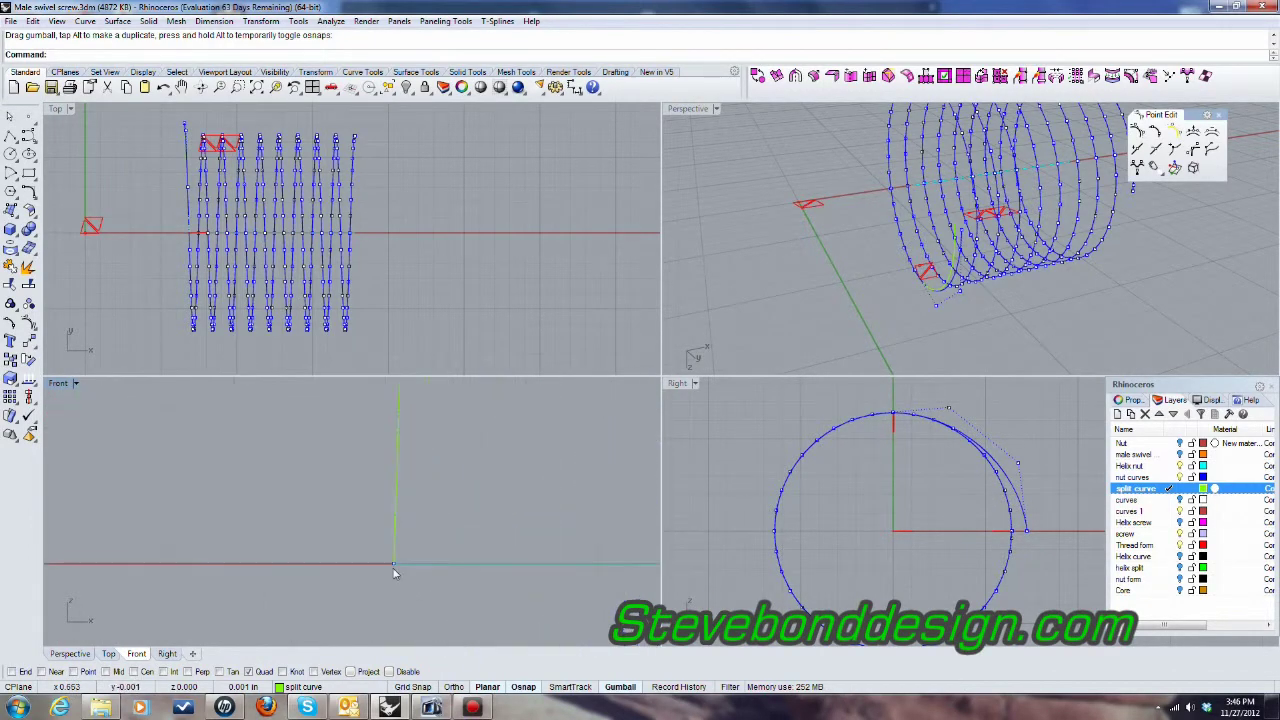
pyautogui.scroll(5, 393, 568)
pyautogui.scroll(6, 398, 554)
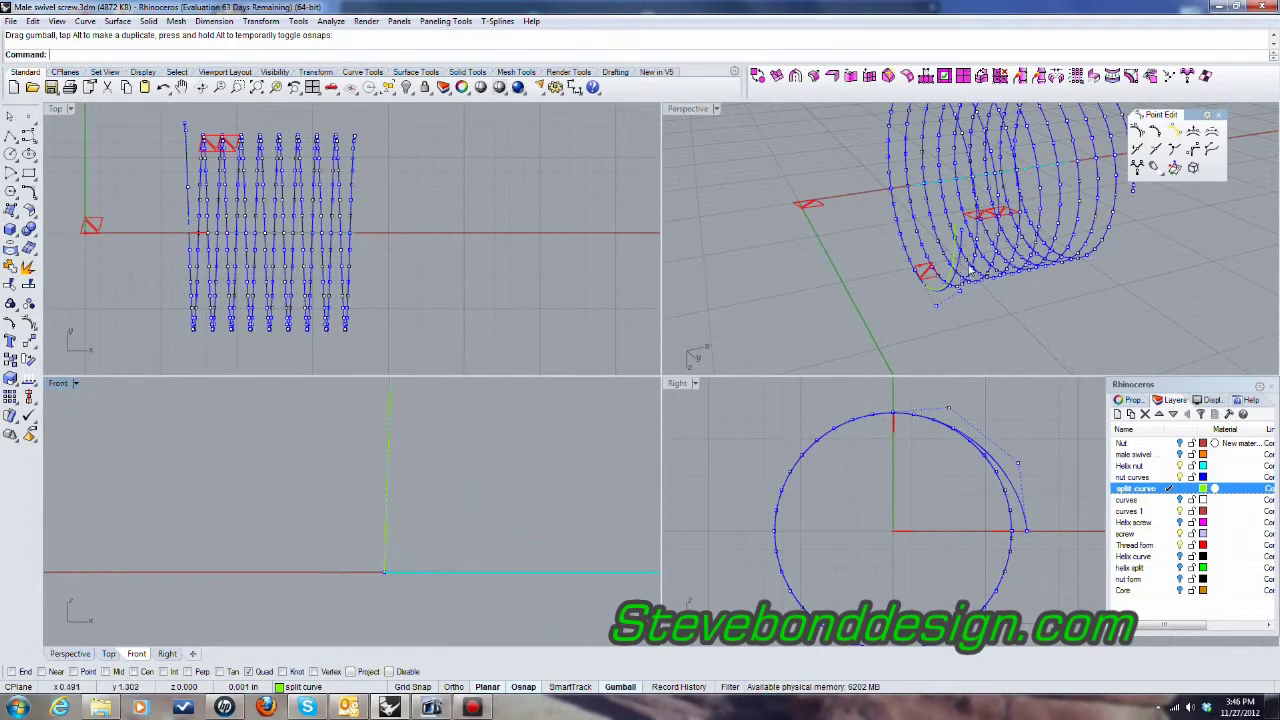
pyautogui.scroll(5, 968, 270)
pyautogui.click(871, 195)
pyautogui.press('Delete')
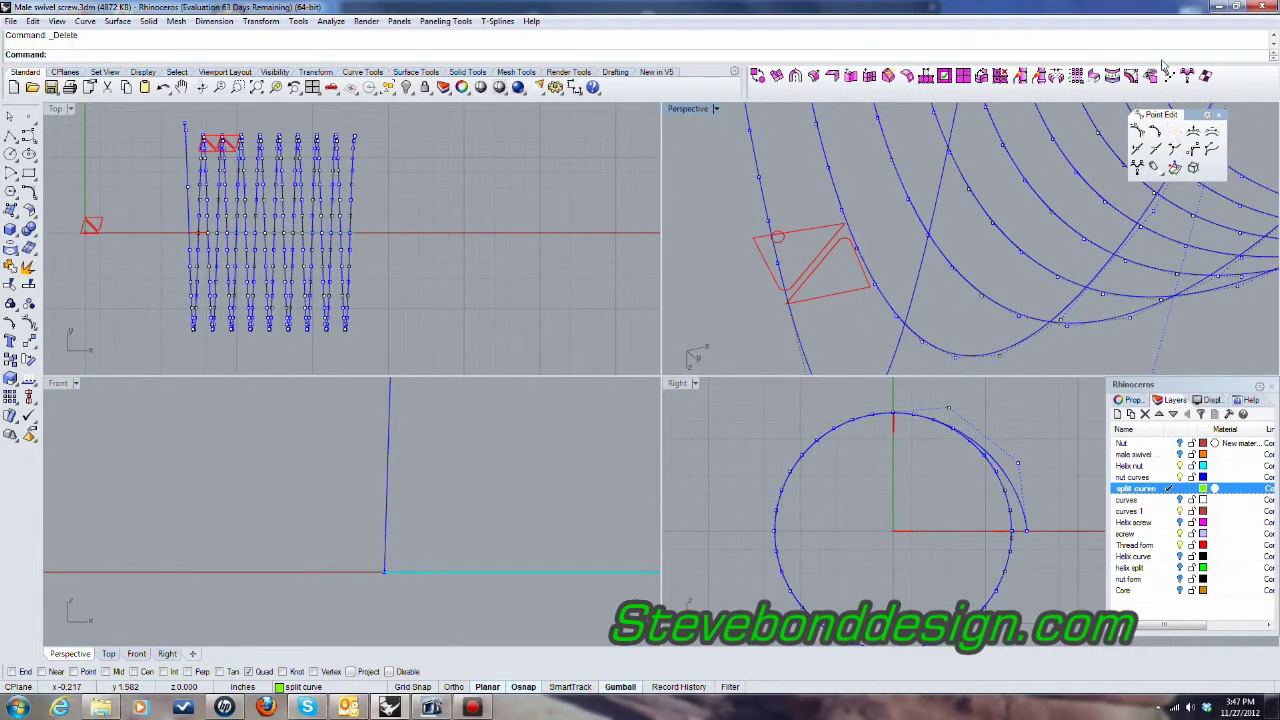
pyautogui.rightClick(1137, 131)
# Step: Examine the flared start of the helix from several angles in the Perspective view
pyautogui.moveTo(889, 340); pyautogui.dragTo(901, 276, button='right')
pyautogui.scroll(-8, 901, 276)
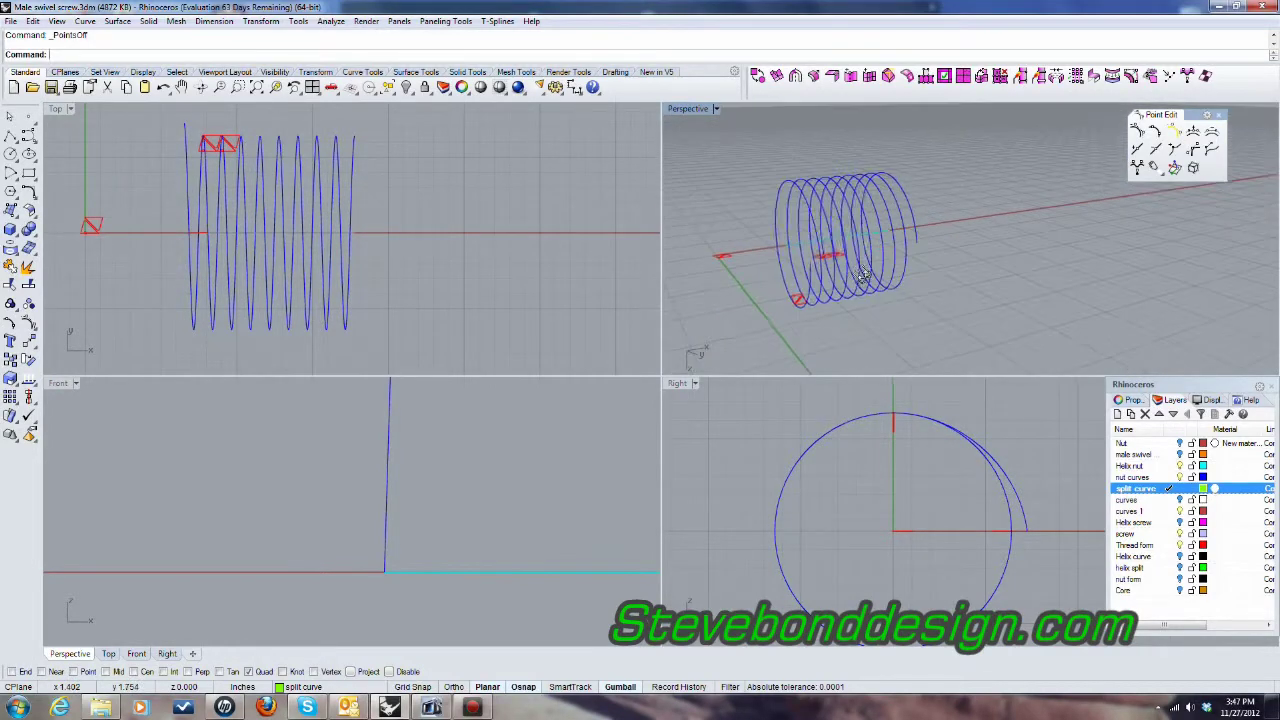
pyautogui.scroll(5, 857, 277)
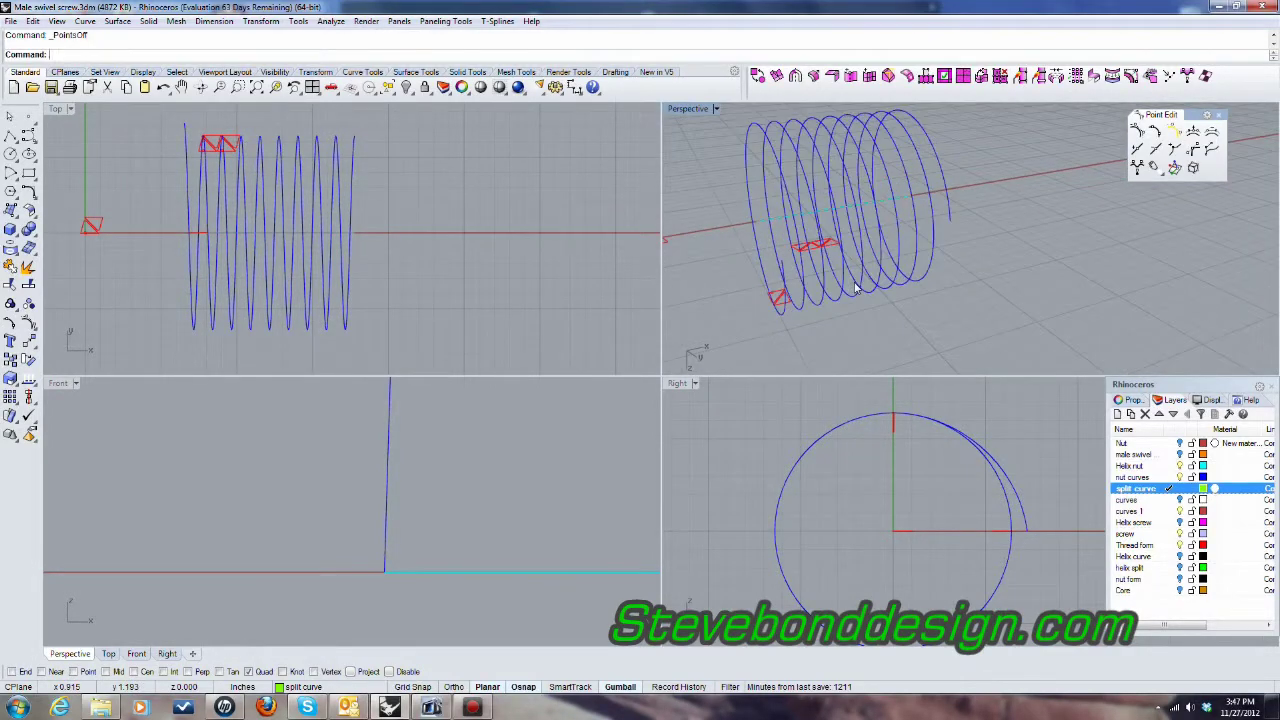
pyautogui.moveTo(988, 221); pyautogui.dragTo(1022, 274, button='right')
pyautogui.scroll(-4, 950, 215)
pyautogui.scroll(7, 848, 264)
pyautogui.scroll(-6, 886, 270)
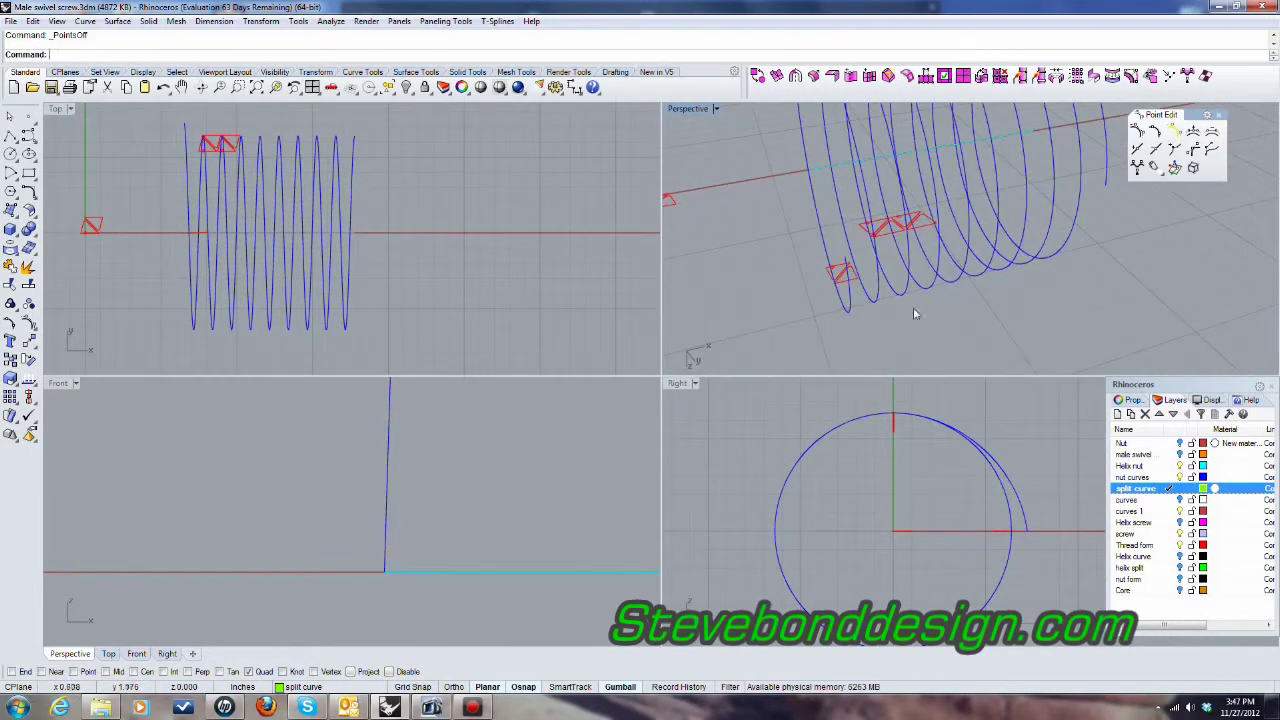
pyautogui.scroll(3, 918, 316)
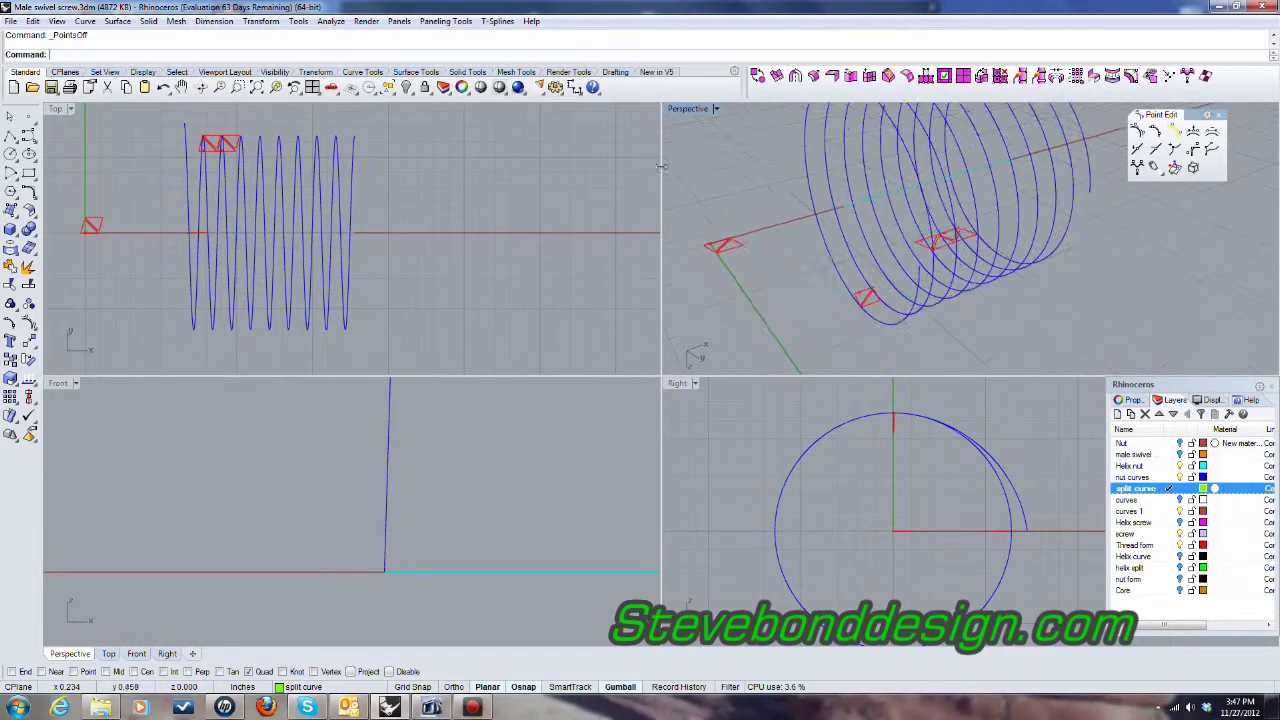
# Step: Sweep the thread profile closest to the flared start along the helix's flared end with Sweep 1 Rail, Roadlike Right style, without simplifying
pyautogui.doubleClick(690, 110)
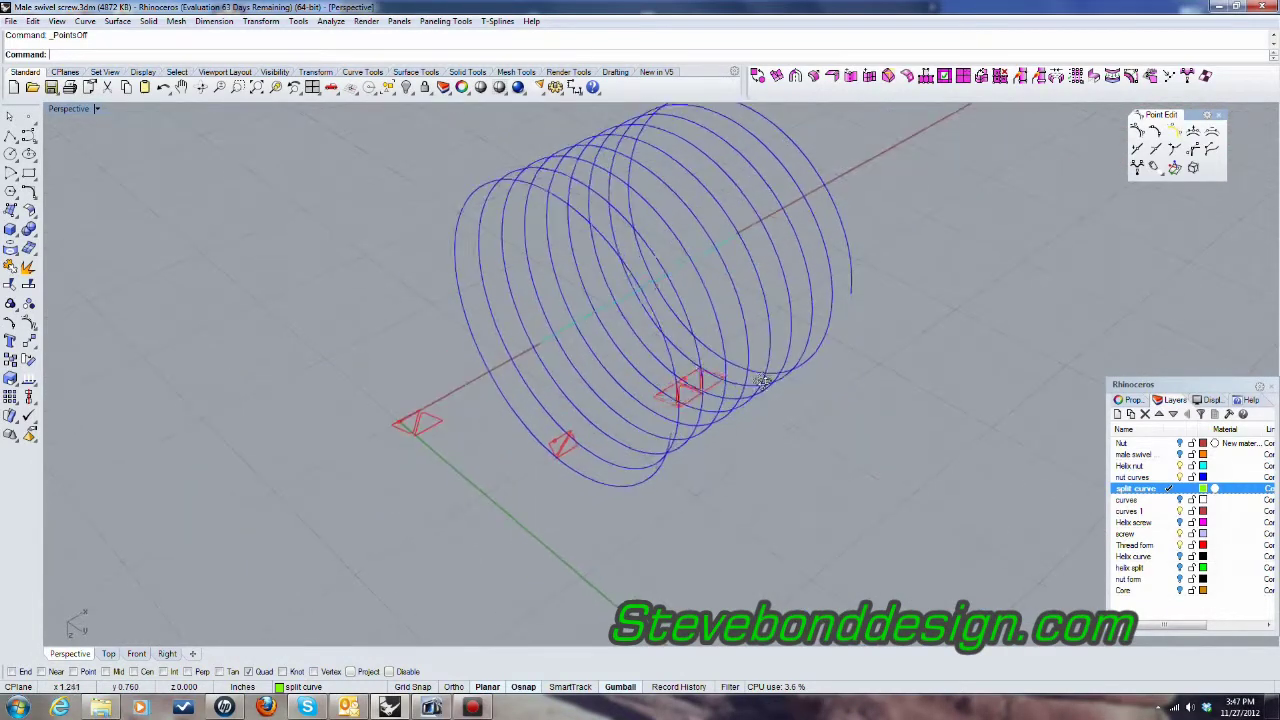
pyautogui.scroll(5, 593, 445)
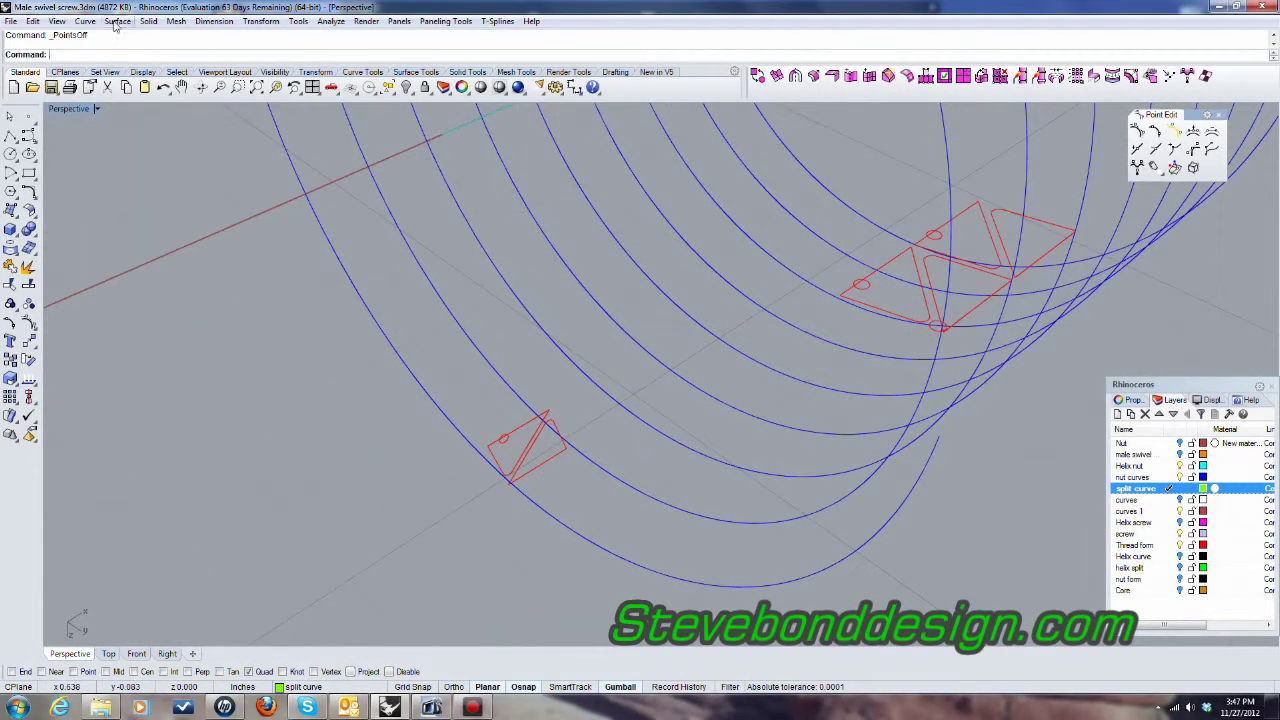
pyautogui.click(117, 21)
pyautogui.click(57, 66)
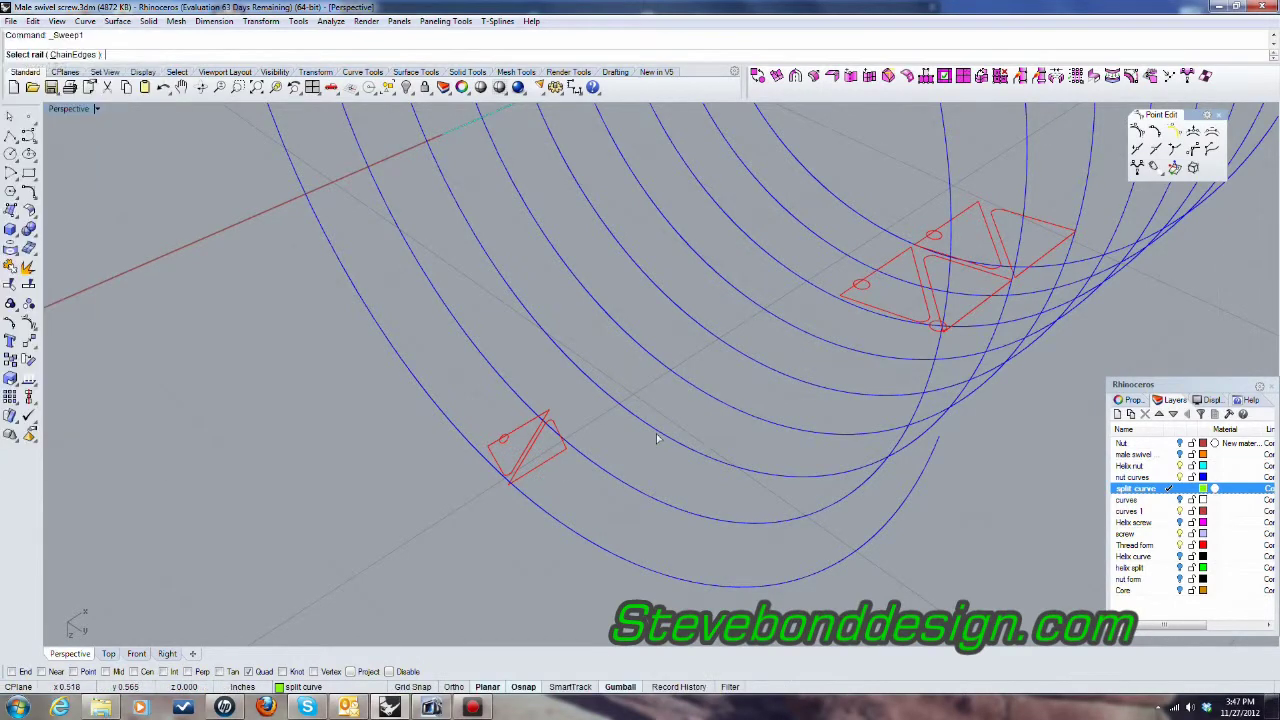
pyautogui.click(517, 493)
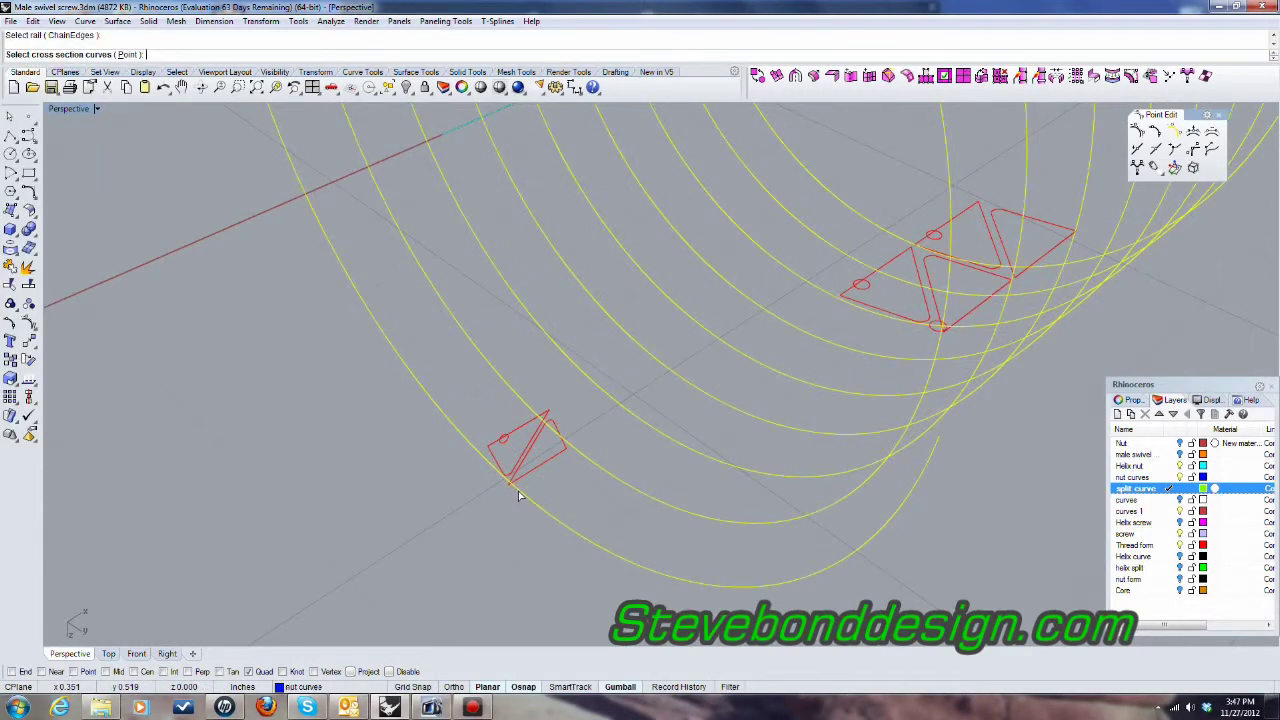
pyautogui.click(540, 465)
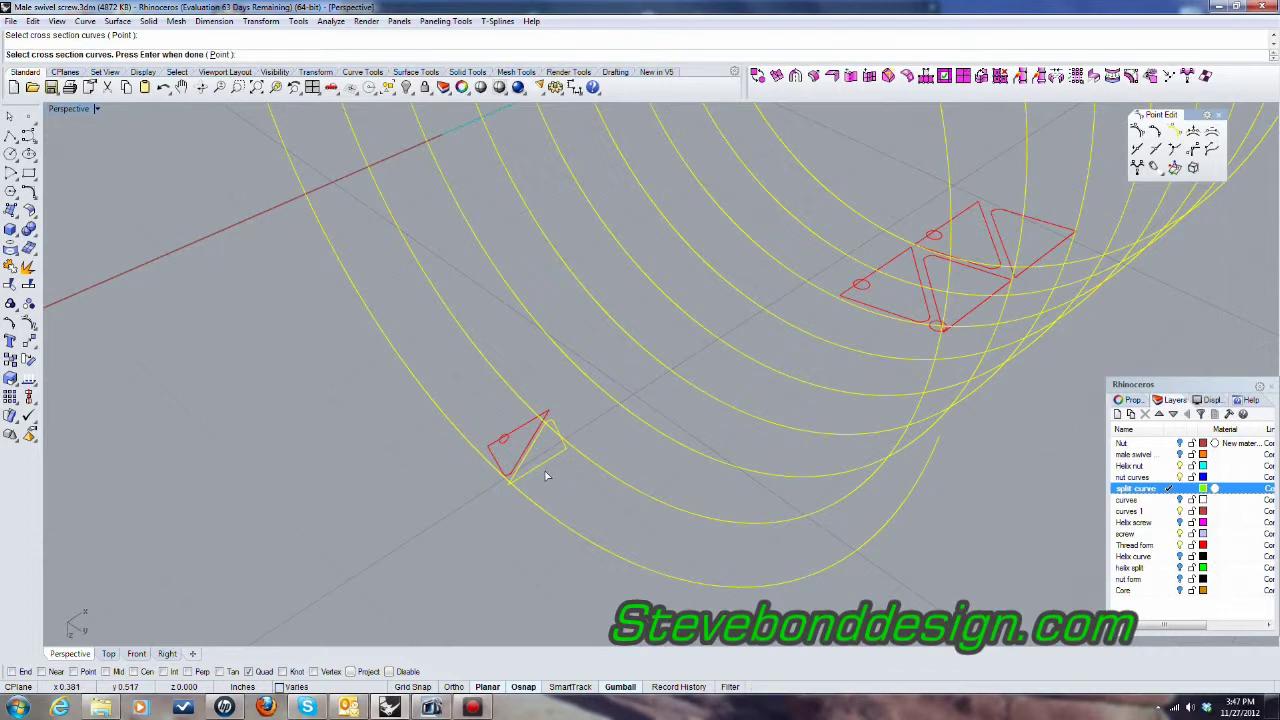
pyautogui.press('Return')
pyautogui.press('Return')
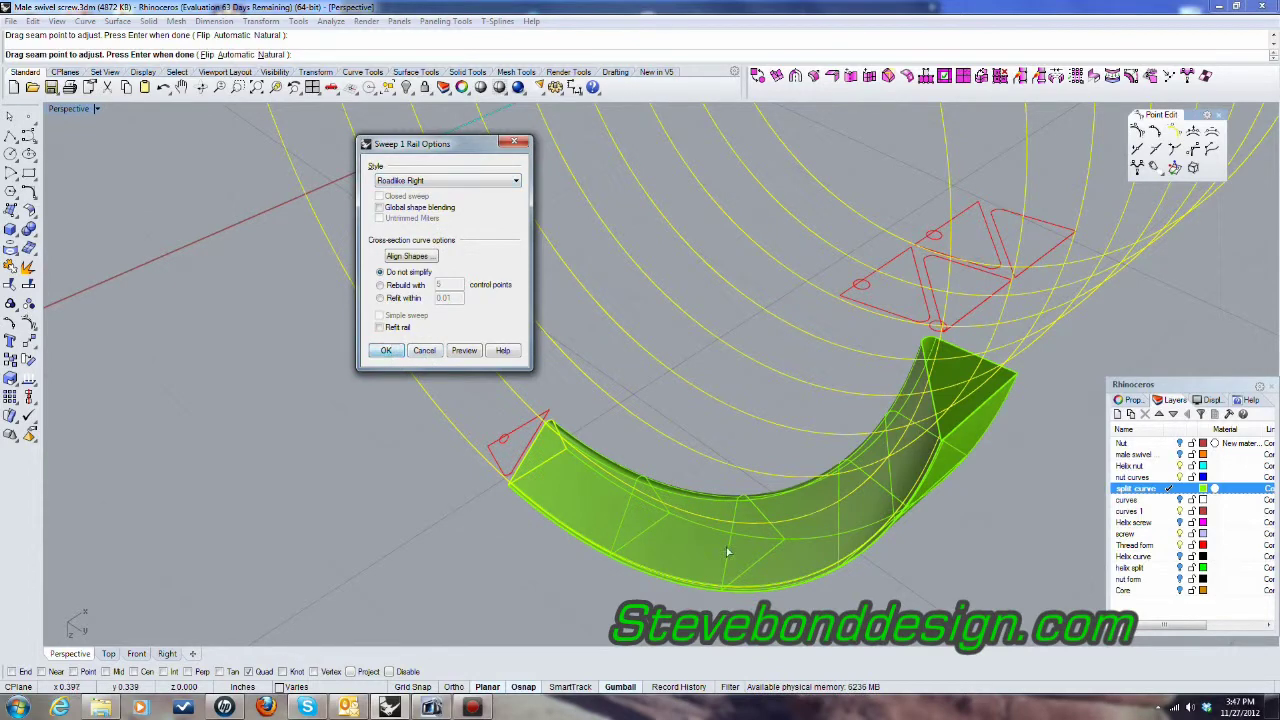
pyautogui.click(386, 351)
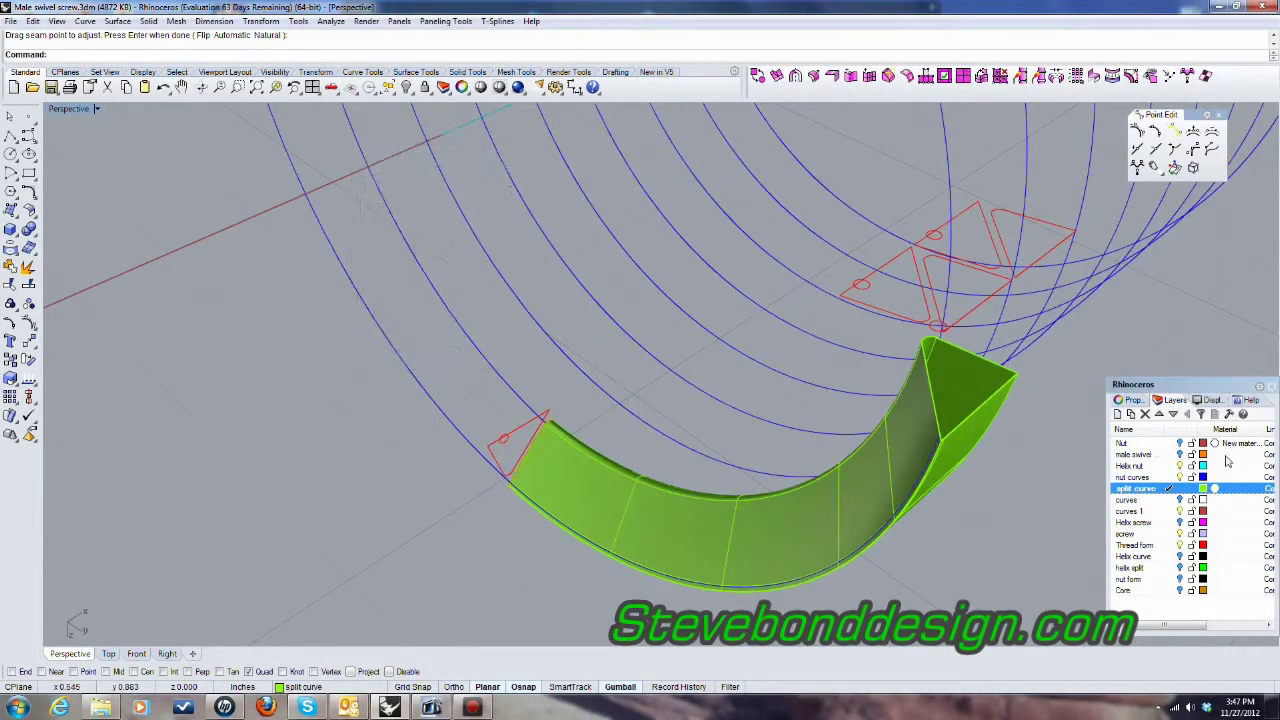
# Step: Make Helix nut the current layer
pyautogui.click(1166, 468)
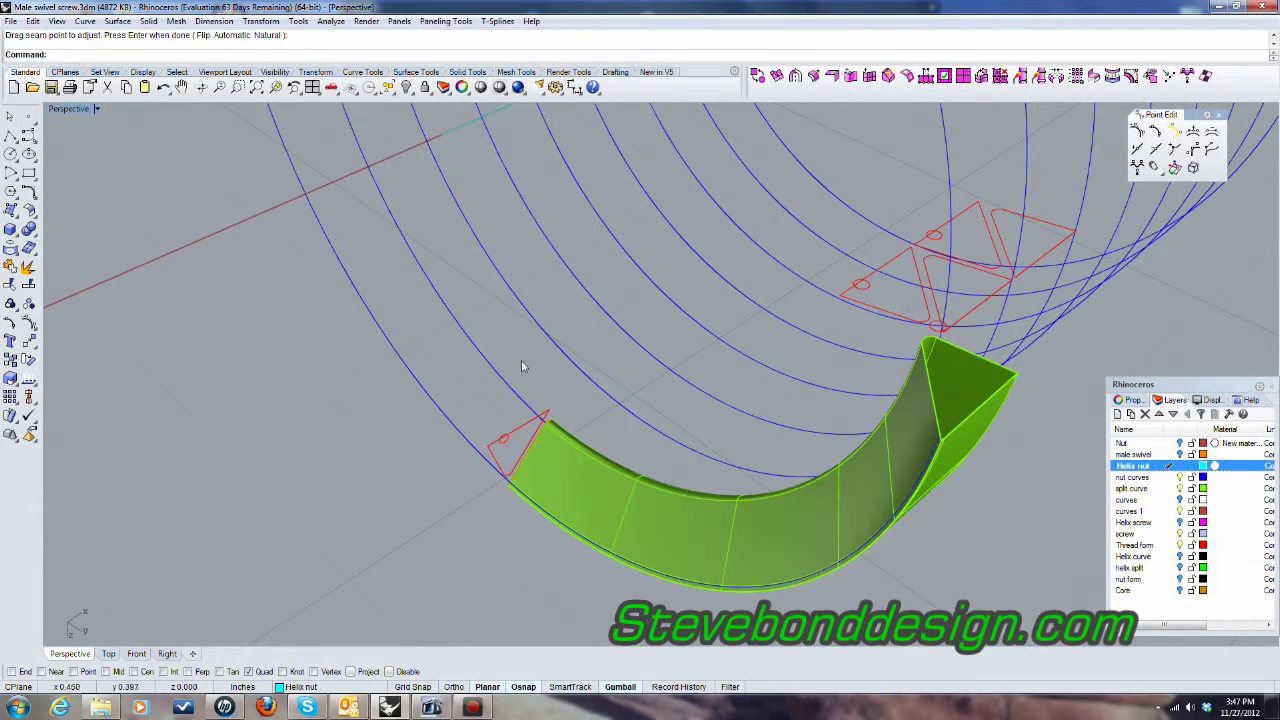
# Step: Sweep the thread profile at the flared sweep's end along the main nut helix with Sweep 1 Rail, Roadlike Right style, without simplifying
pyautogui.rightClick(462, 445)
pyautogui.click(468, 444)
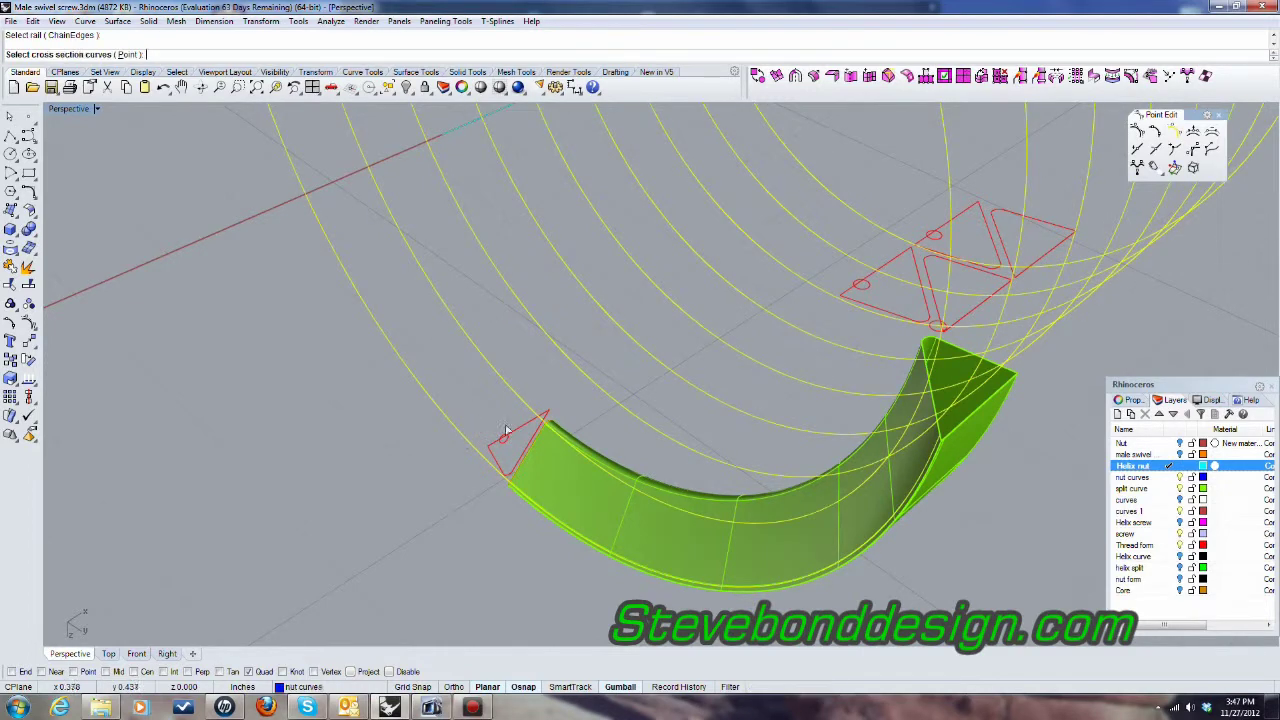
pyautogui.scroll(3, 537, 448)
pyautogui.click(537, 437)
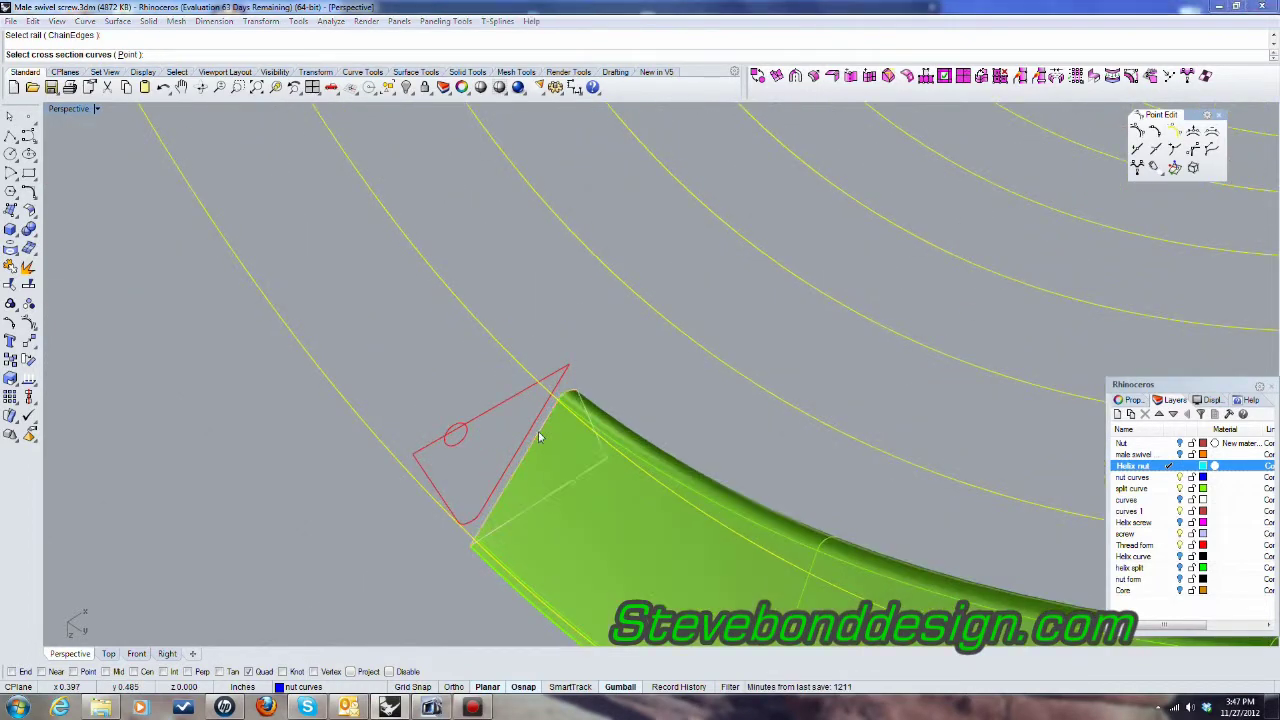
pyautogui.click(578, 468)
pyautogui.rightClick(362, 403)
pyautogui.rightClick(368, 400)
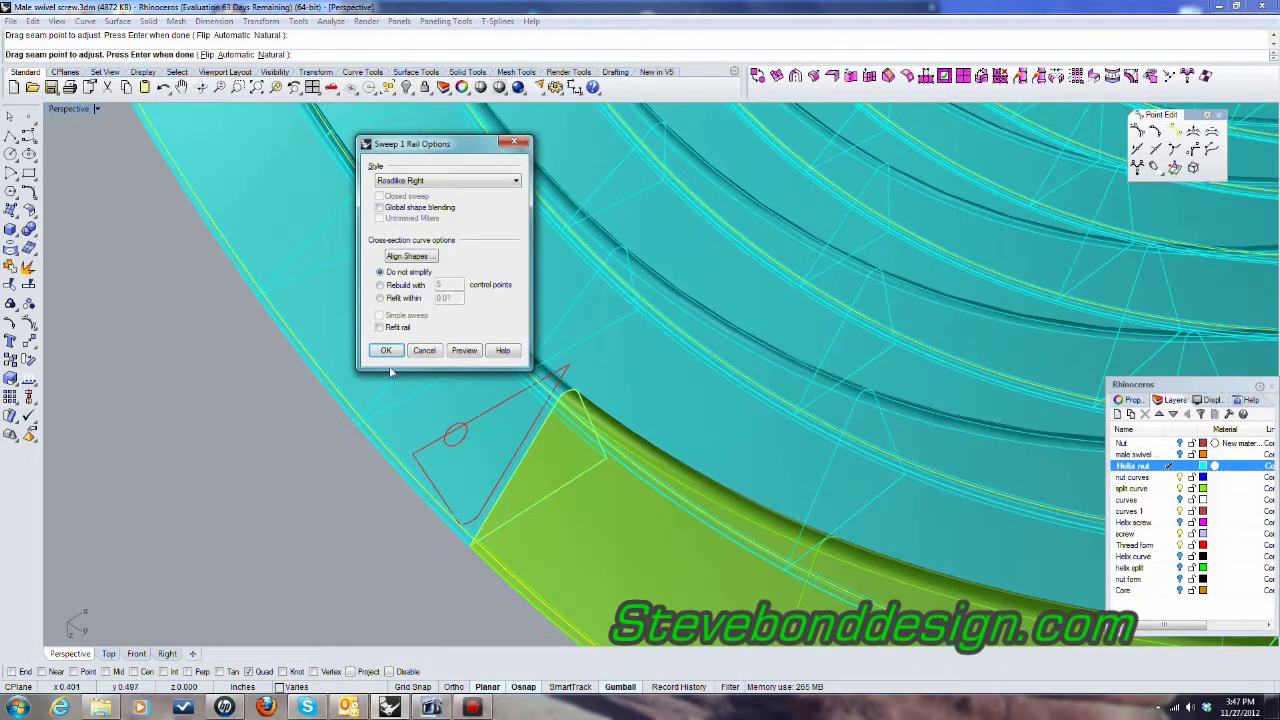
pyautogui.click(390, 352)
# Step: Join the flared starting sweep and the main helix sweep into one polysurface
pyautogui.scroll(-8, 708, 348)
pyautogui.moveTo(671, 486); pyautogui.dragTo(620, 405, button='right')
pyautogui.click(10, 267)
pyautogui.click(592, 436)
pyautogui.click(630, 457)
pyautogui.rightClick(628, 465)
# Step: Cap the planar holes at the ends of the joined thread helix
pyautogui.click(148, 21)
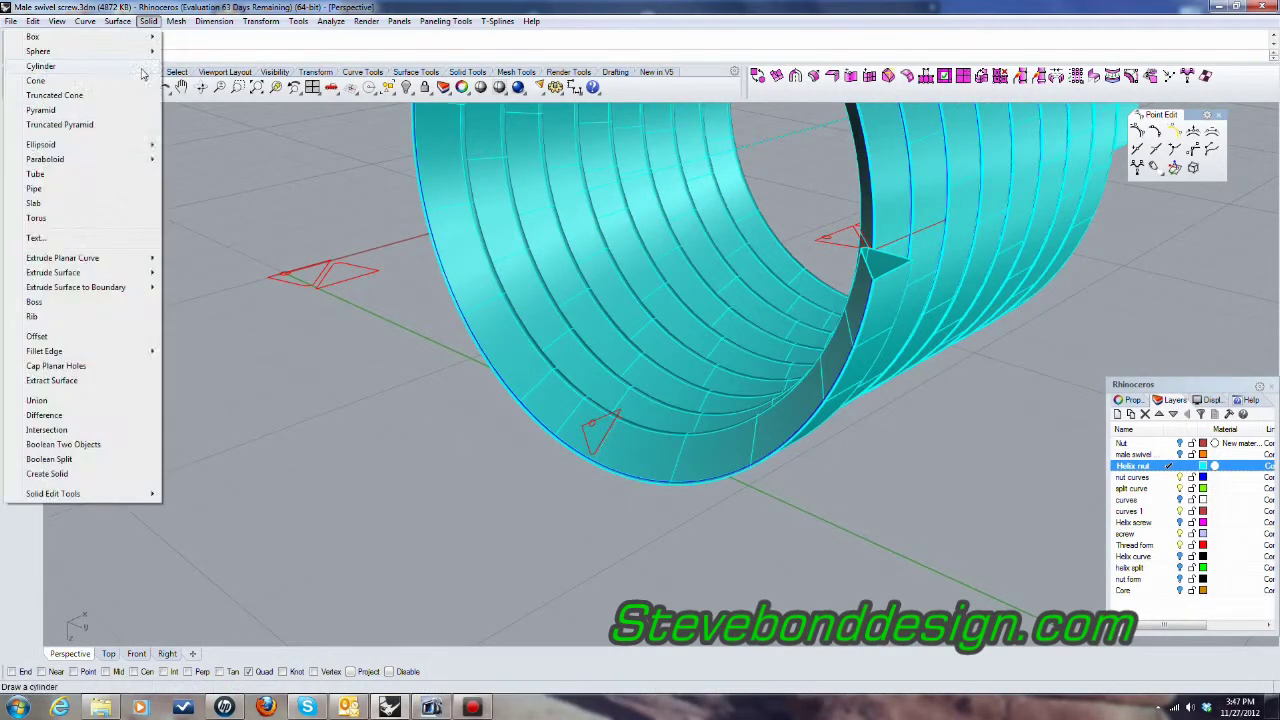
pyautogui.click(58, 367)
pyautogui.click(778, 410)
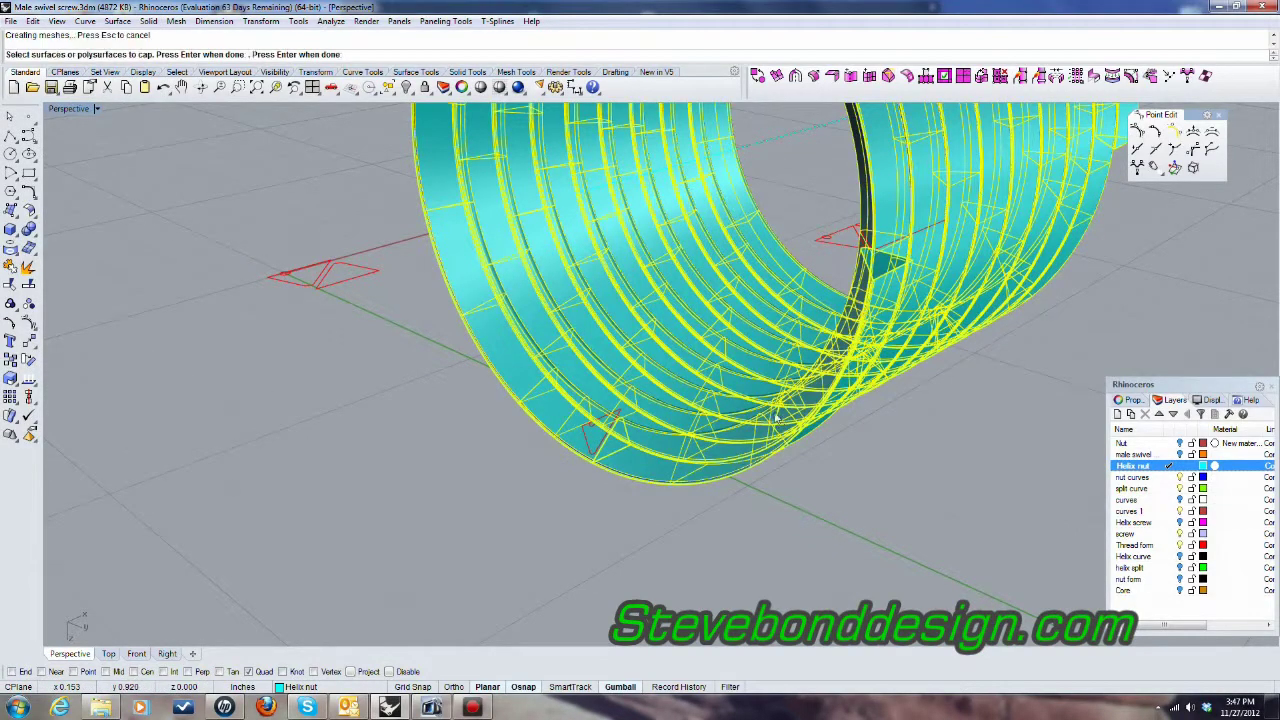
pyautogui.rightClick(913, 263)
pyautogui.moveTo(873, 289); pyautogui.dragTo(774, 429, button='right')
pyautogui.scroll(-4, 767, 503)
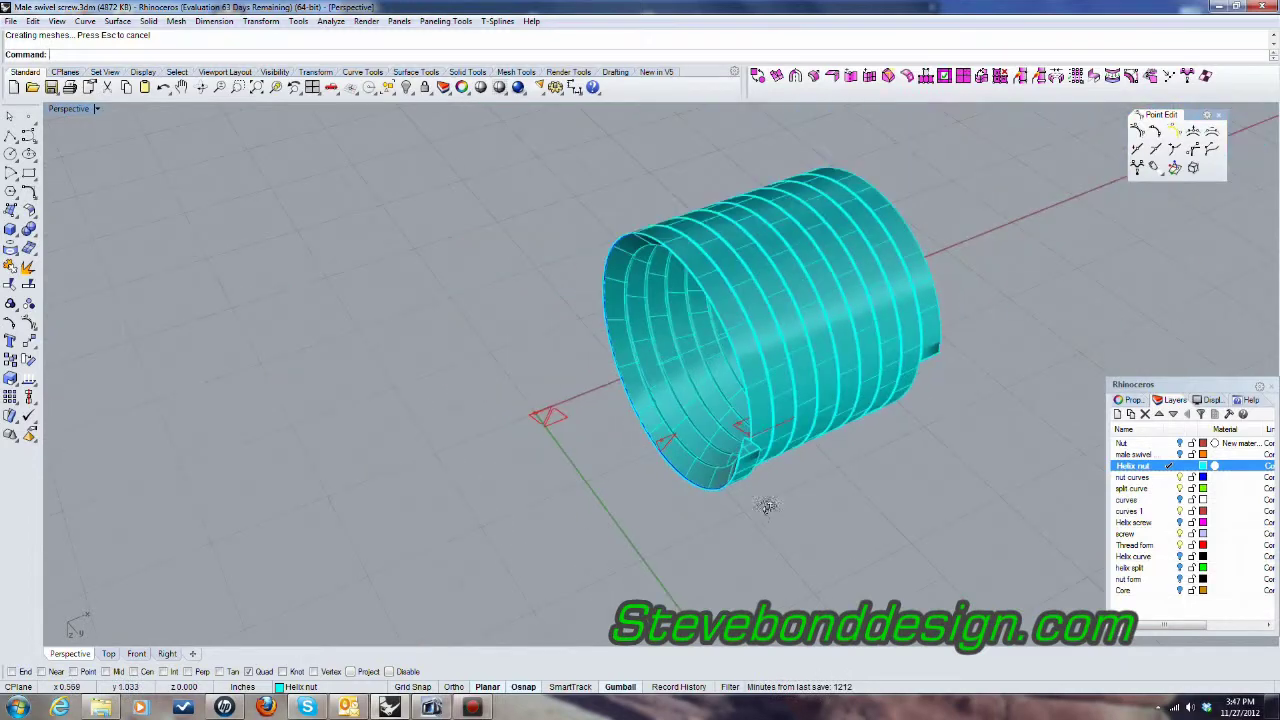
pyautogui.moveTo(767, 503); pyautogui.dragTo(774, 491, button='right')
# Step: Turn on the Core layer and examine its circle against the capped thread helix from several angles
pyautogui.click(1179, 590)
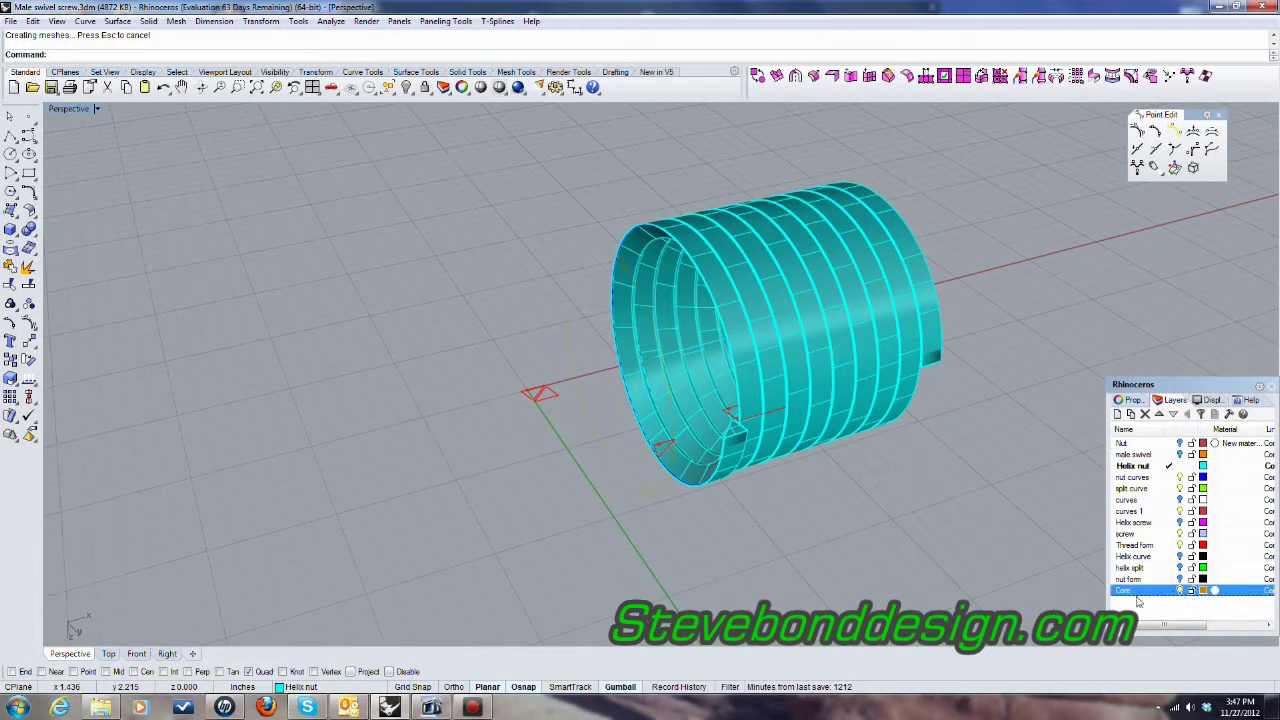
pyautogui.moveTo(746, 430); pyautogui.dragTo(702, 438, button='right')
pyautogui.moveTo(682, 303); pyautogui.dragTo(592, 239, button='right')
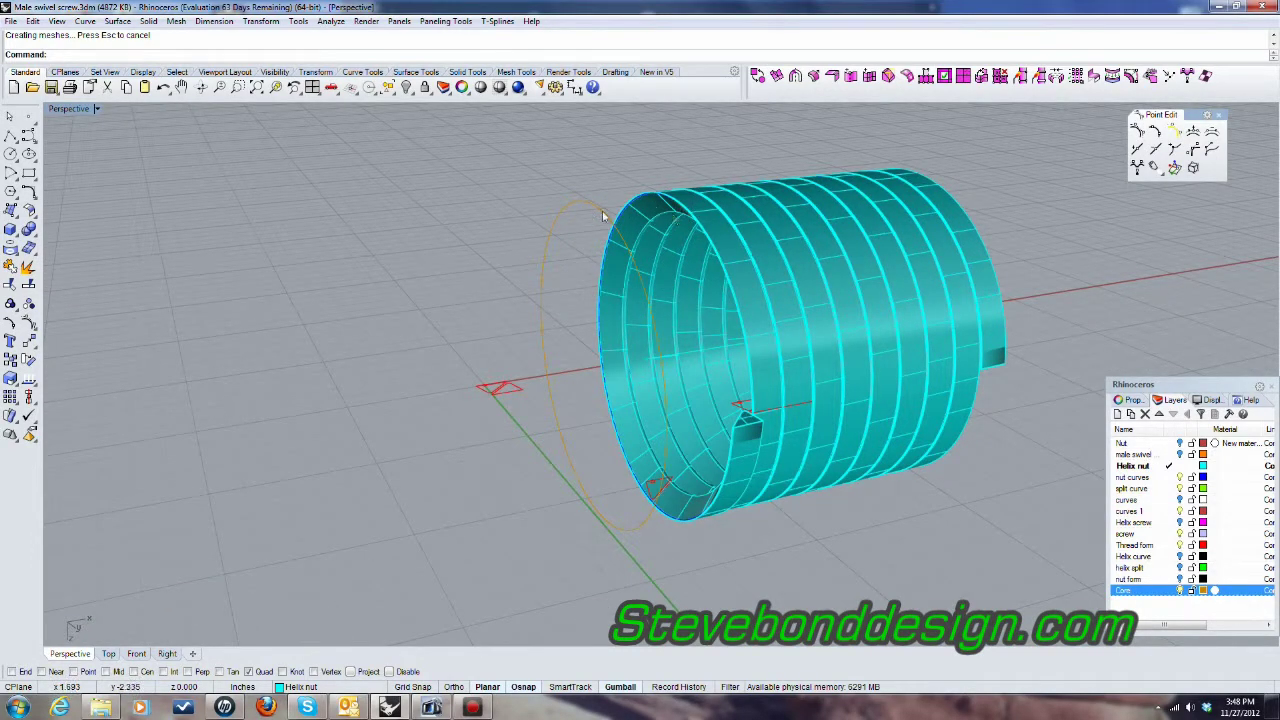
pyautogui.scroll(4, 717, 205)
pyautogui.scroll(-6, 583, 286)
pyautogui.moveTo(680, 300); pyautogui.dragTo(607, 277, button='right')
pyautogui.scroll(3, 659, 290)
pyautogui.scroll(-2, 499, 302)
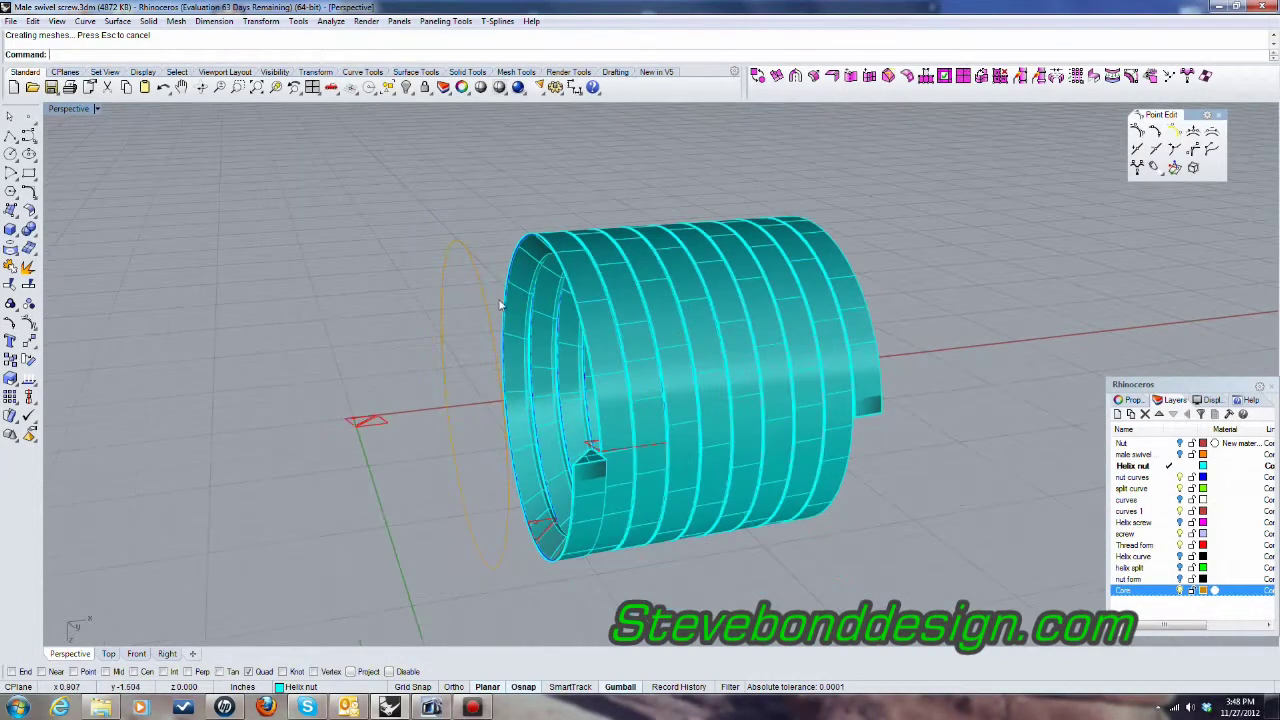
pyautogui.moveTo(586, 312); pyautogui.dragTo(542, 314, button='right')
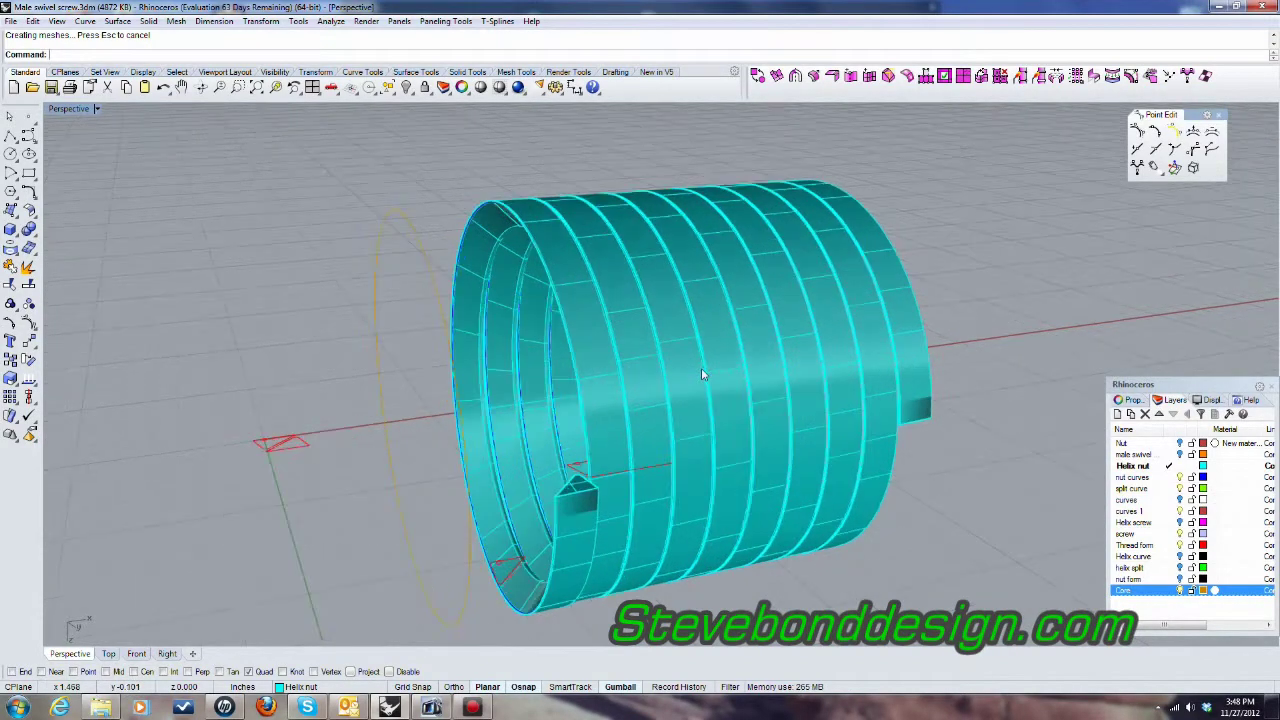
pyautogui.moveTo(714, 371)
pyautogui.mouseDown(button='right')
pyautogui.moveTo(730, 363)
pyautogui.moveTo(686, 409)
pyautogui.moveTo(724, 376)
pyautogui.mouseUp(button='right')
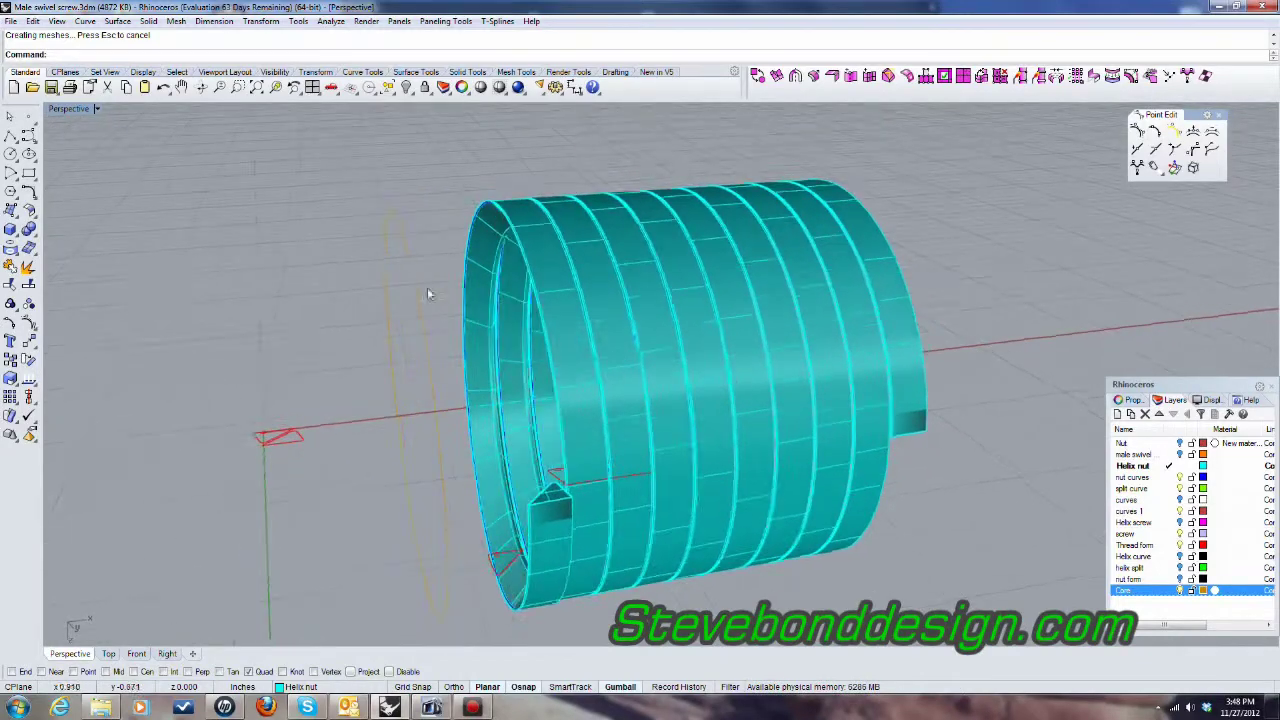
# Step: Extrude the core circle straight into a solid on the Core layer, ending at the far vertical construction line's endpoint with the curves layer shown
pyautogui.click(397, 228)
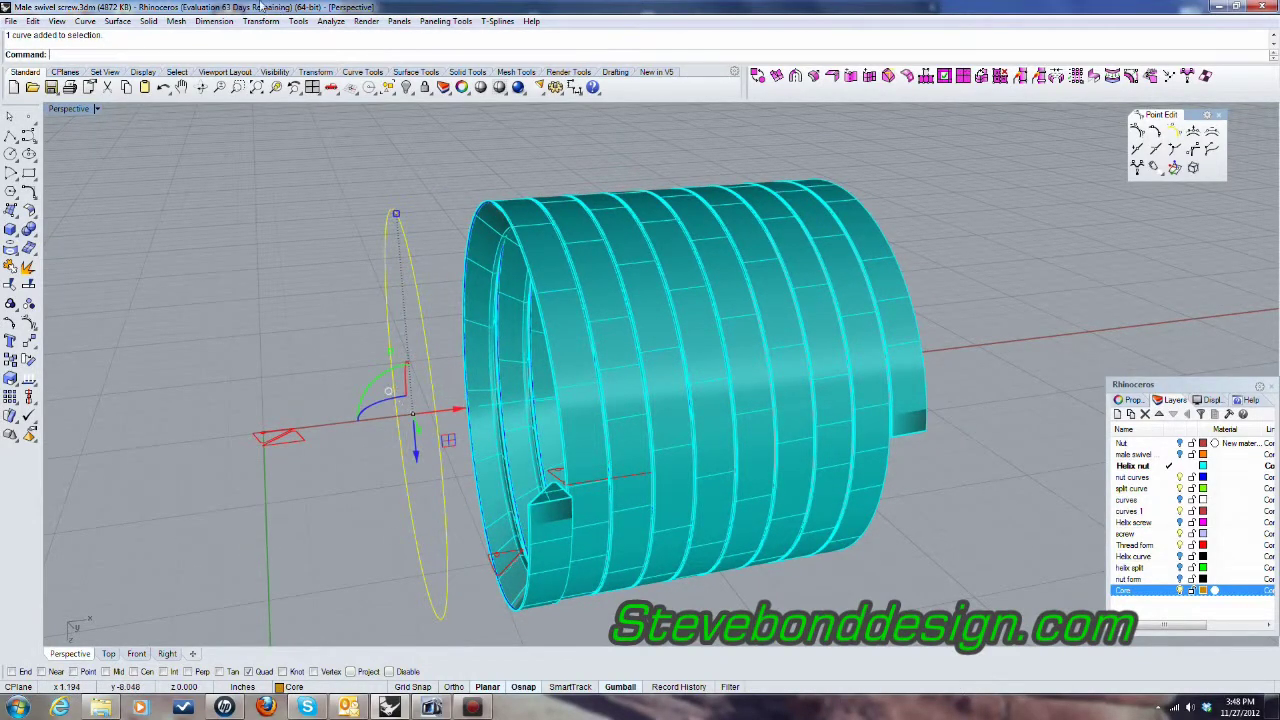
pyautogui.click(148, 21)
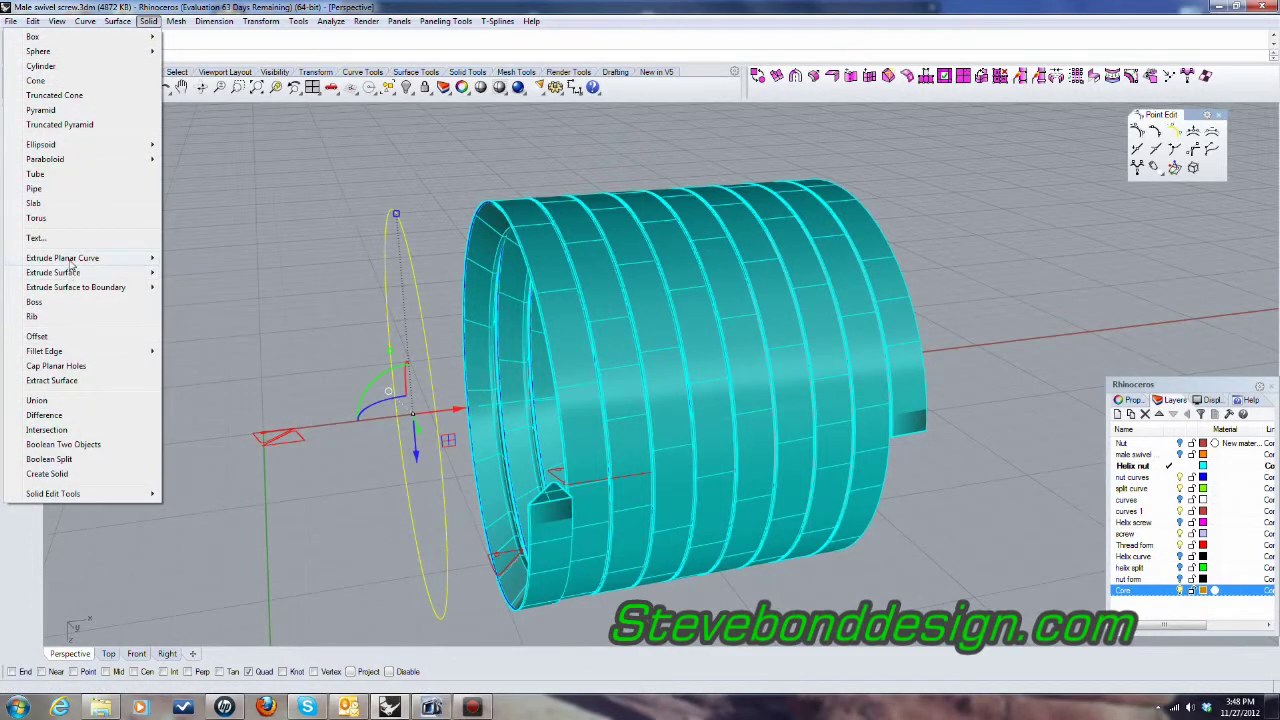
pyautogui.moveTo(72, 262)
pyautogui.click(218, 262)
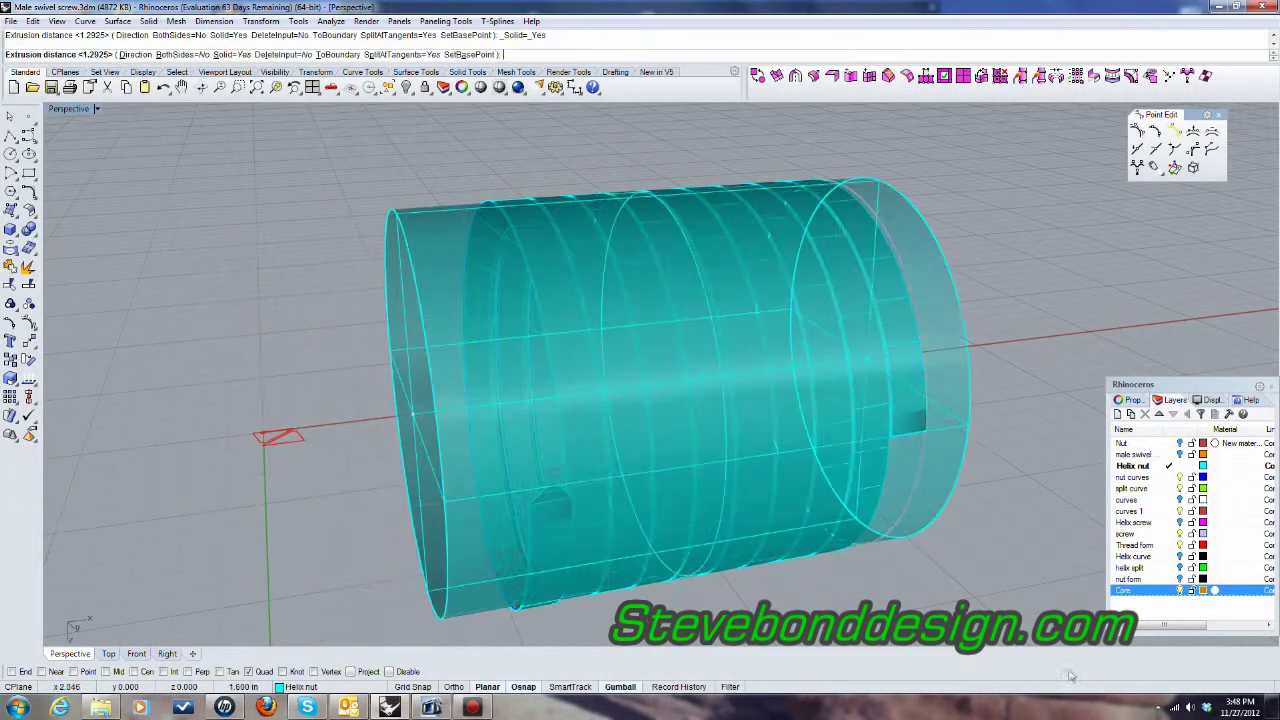
pyautogui.click(1180, 499)
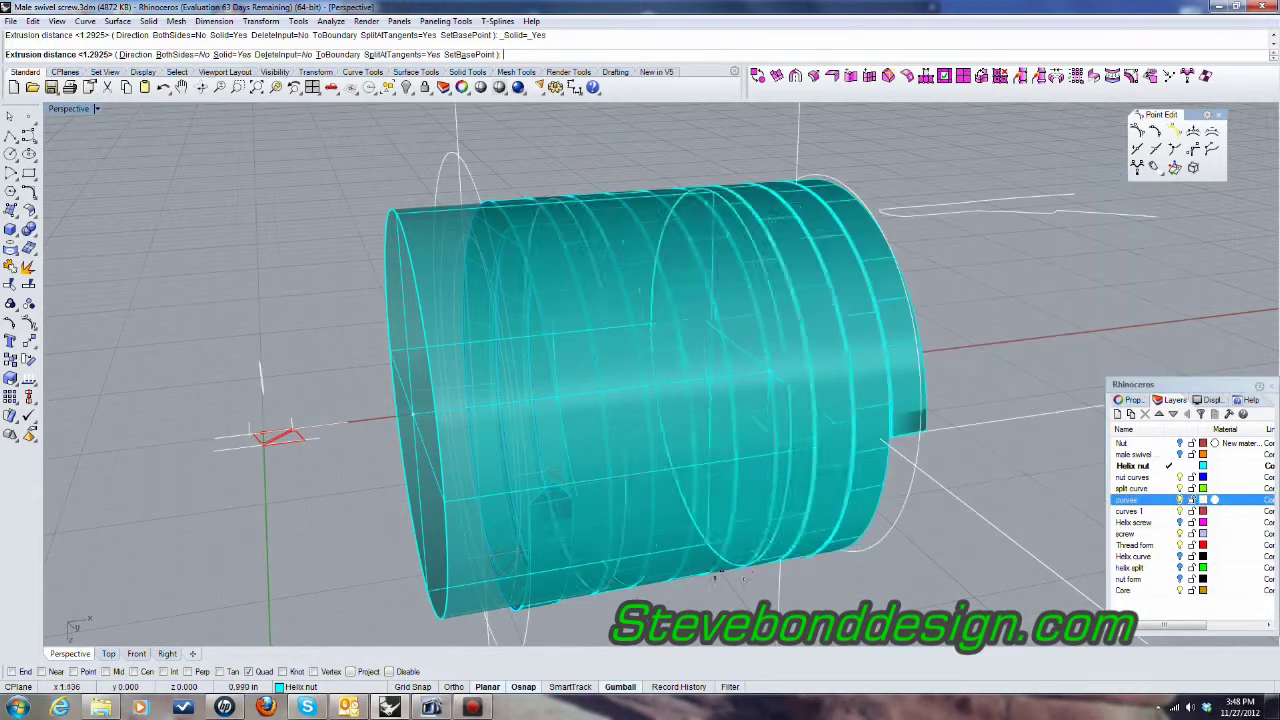
pyautogui.scroll(-7, 691, 571)
pyautogui.moveTo(706, 568); pyautogui.dragTo(735, 461, button='right')
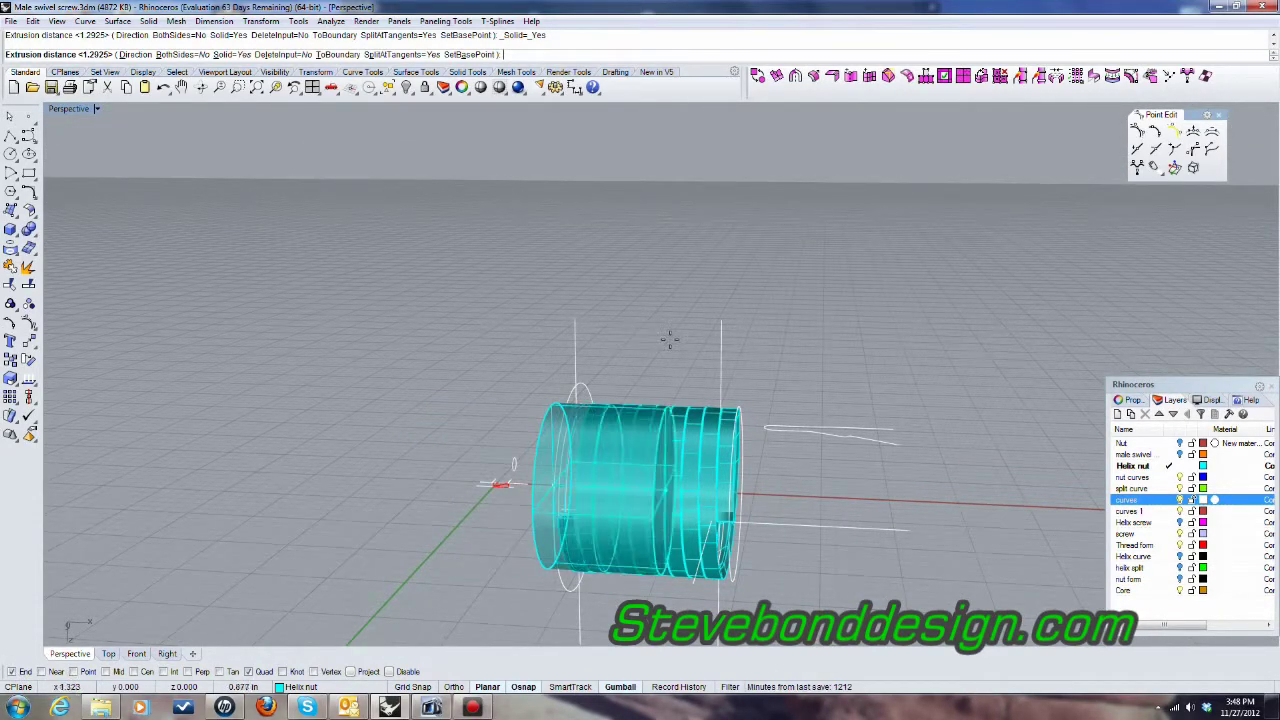
pyautogui.click(1163, 591)
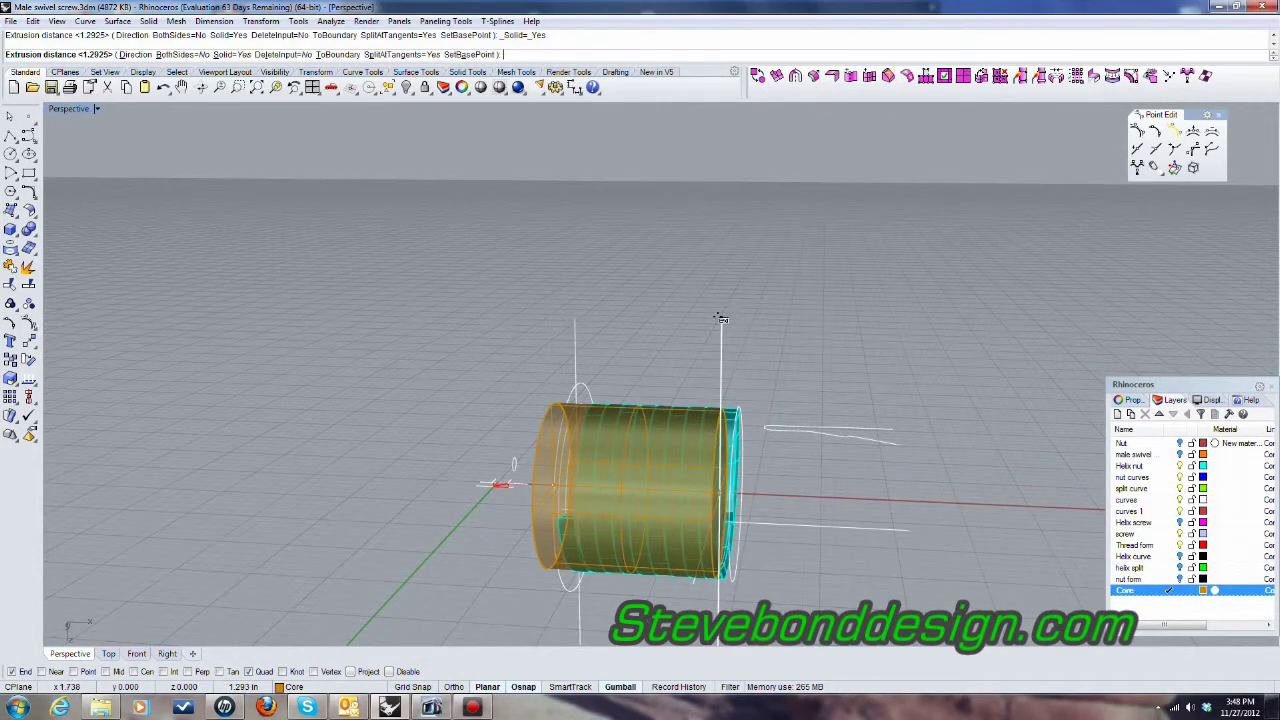
pyautogui.click(720, 318)
# Step: Examine how the extruded core sits inside the thread helix, from both ends and the side
pyautogui.scroll(-6, 807, 297)
pyautogui.moveTo(807, 297); pyautogui.dragTo(660, 424, button='right')
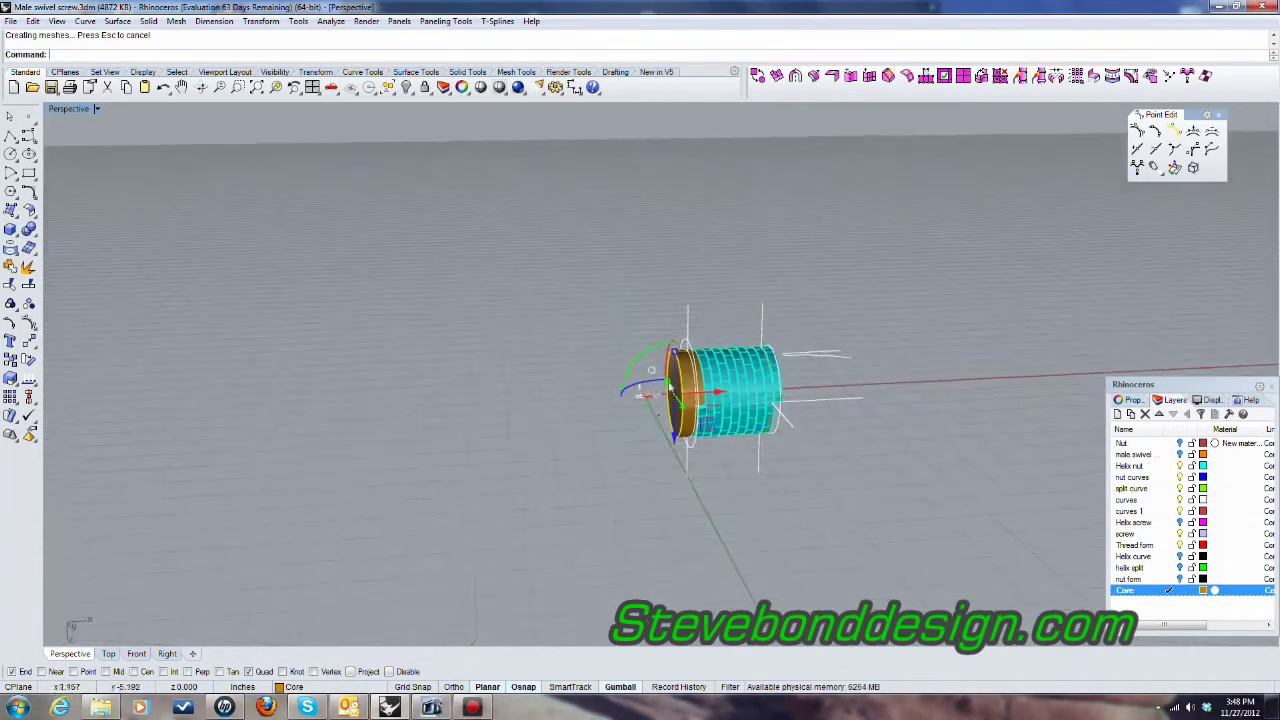
pyautogui.scroll(10, 672, 420)
pyautogui.click(408, 428)
pyautogui.scroll(5, 822, 358)
pyautogui.scroll(-8, 905, 398)
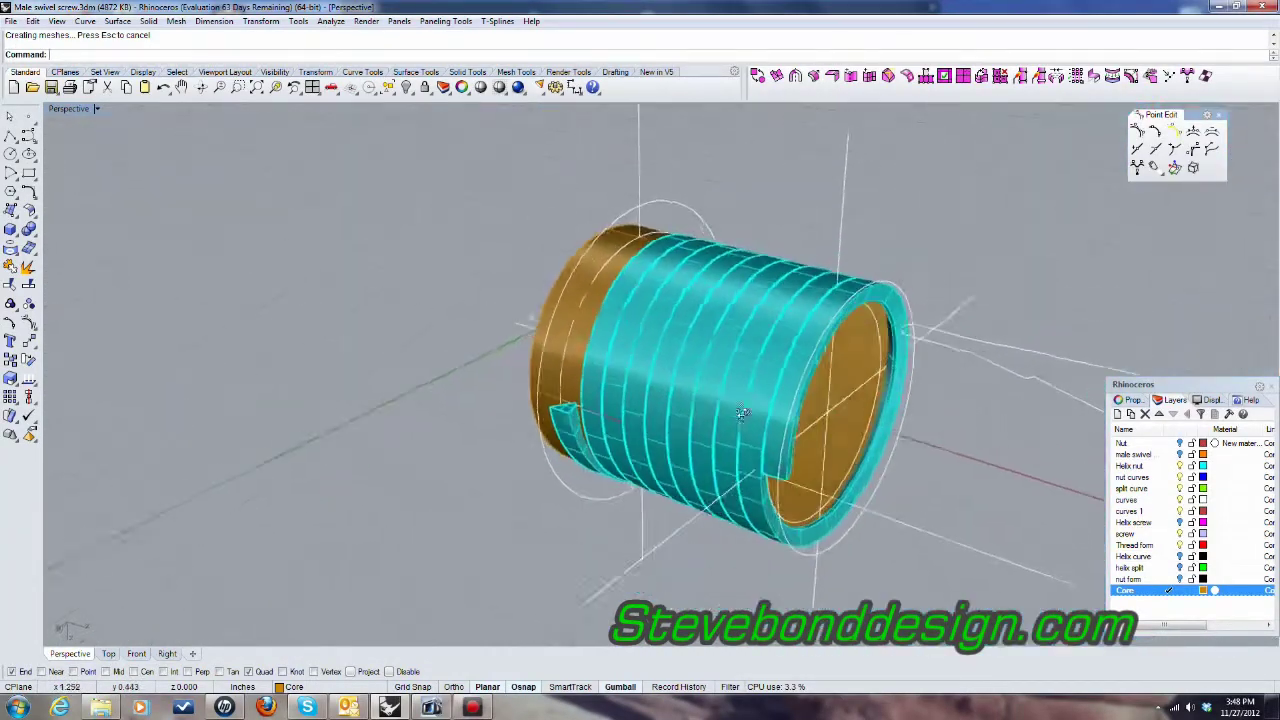
pyautogui.moveTo(742, 413); pyautogui.dragTo(750, 421, button='right')
pyautogui.scroll(4, 798, 434)
pyautogui.moveTo(841, 418); pyautogui.dragTo(940, 395, button='right')
# Step: Subtract the thread helix from the core cylinder with Boolean Difference
pyautogui.click(148, 21)
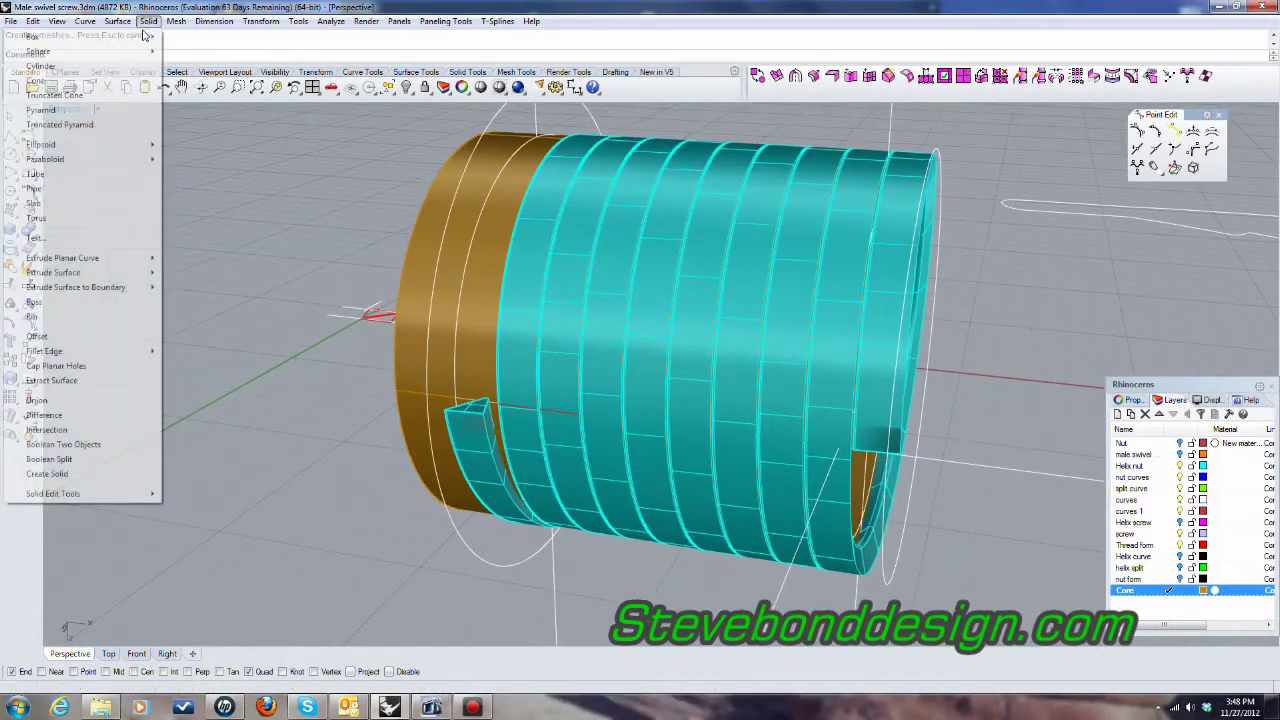
pyautogui.click(60, 415)
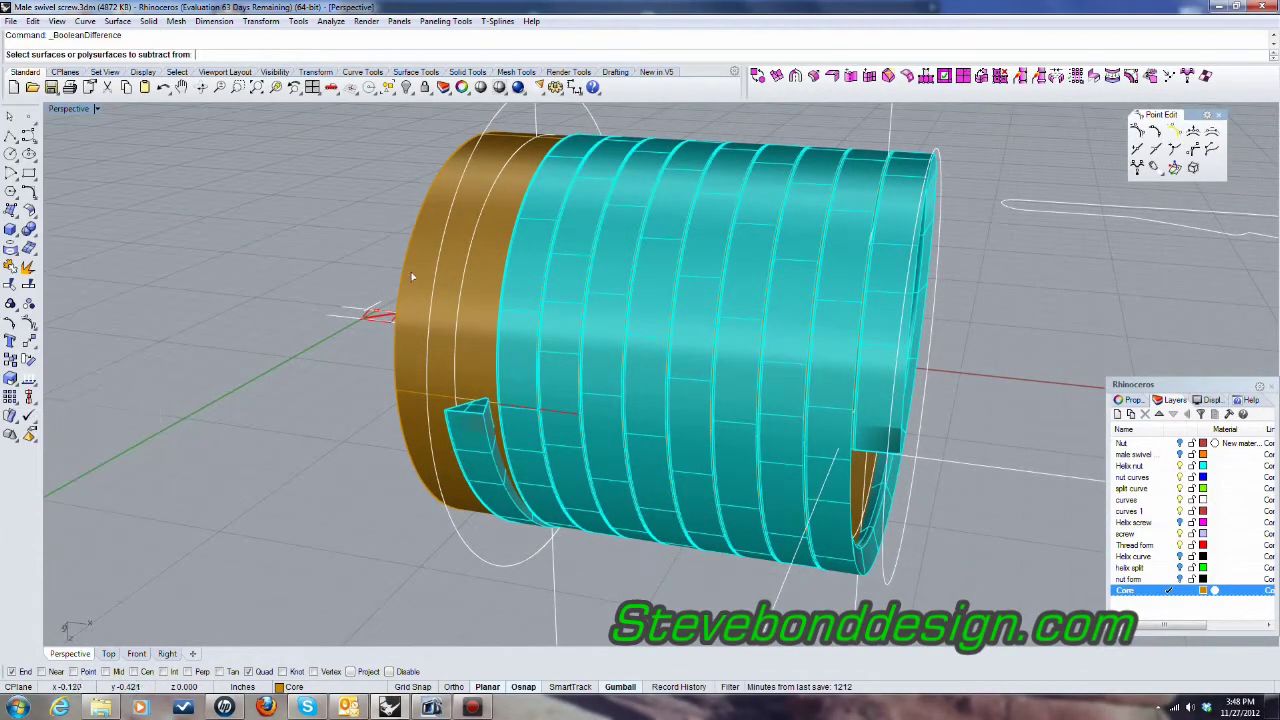
pyautogui.click(478, 295)
pyautogui.press('Return')
pyautogui.click(565, 378)
pyautogui.press('Return')
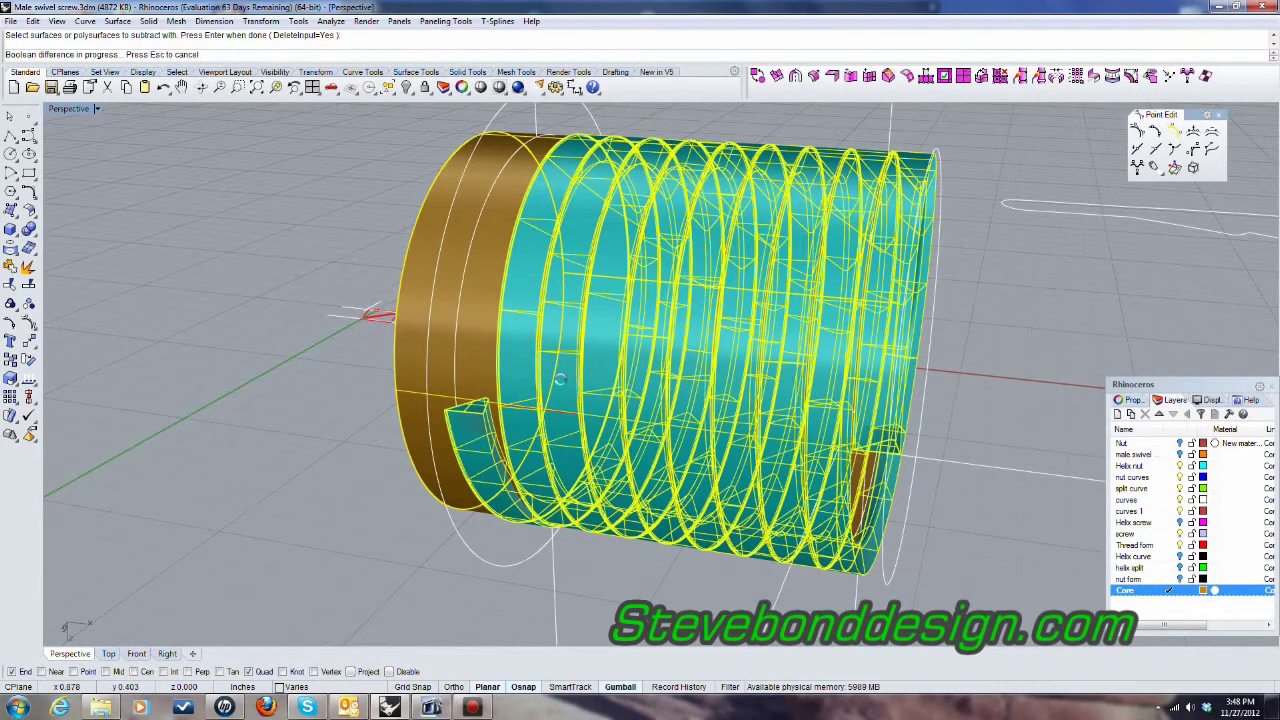
# Step: Examine the cut threads on the core from several angles, including the flared thread start and the far end
pyautogui.moveTo(564, 381); pyautogui.dragTo(548, 477, button='right')
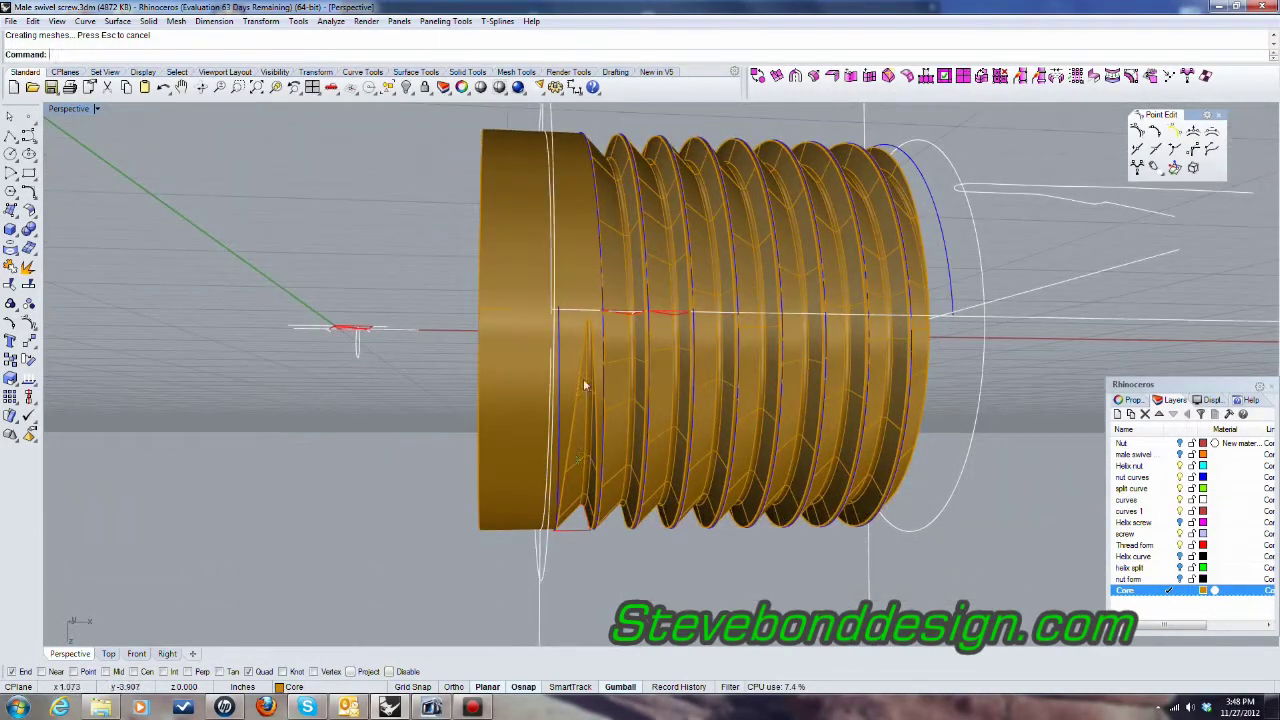
pyautogui.moveTo(586, 387); pyautogui.dragTo(694, 520, button='right')
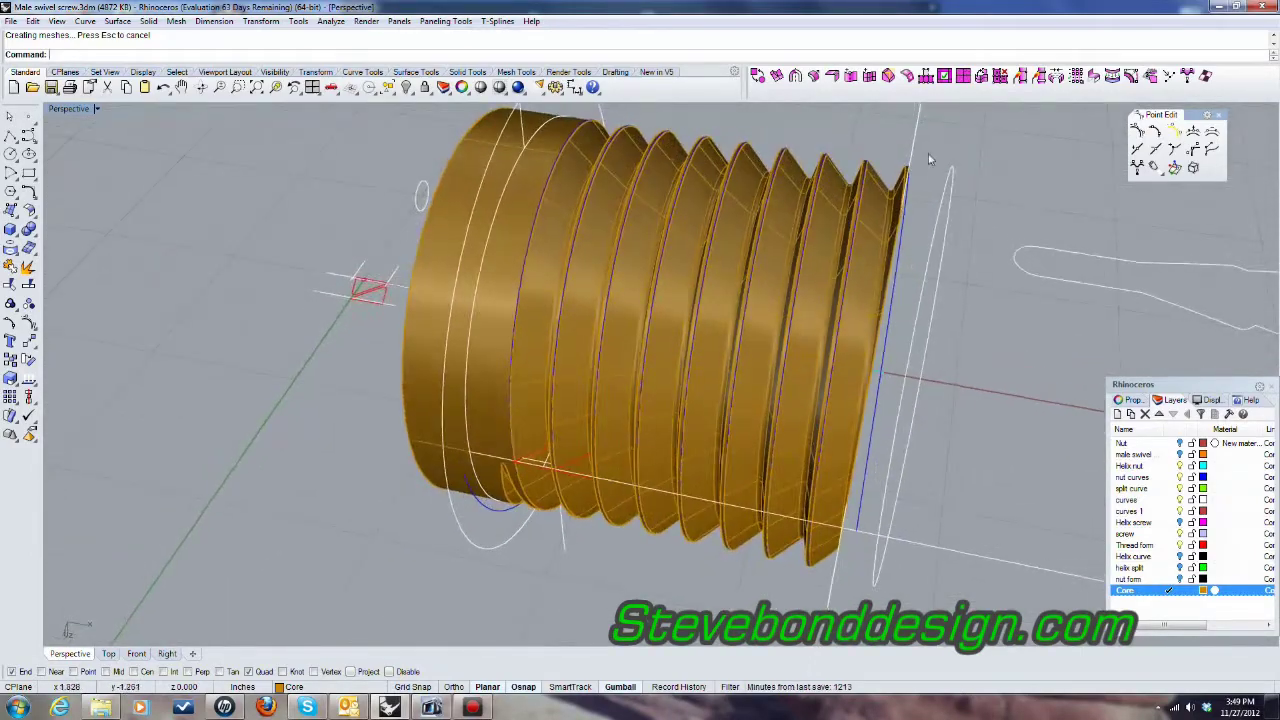
pyautogui.scroll(10, 912, 172)
pyautogui.scroll(-8, 826, 292)
pyautogui.moveTo(857, 312); pyautogui.dragTo(872, 280, button='right')
pyautogui.scroll(-3, 700, 240)
pyautogui.moveTo(755, 276); pyautogui.dragTo(689, 229, button='right')
pyautogui.scroll(7, 766, 249)
pyautogui.scroll(-5, 769, 229)
pyautogui.scroll(5, 752, 238)
pyautogui.scroll(-3, 802, 235)
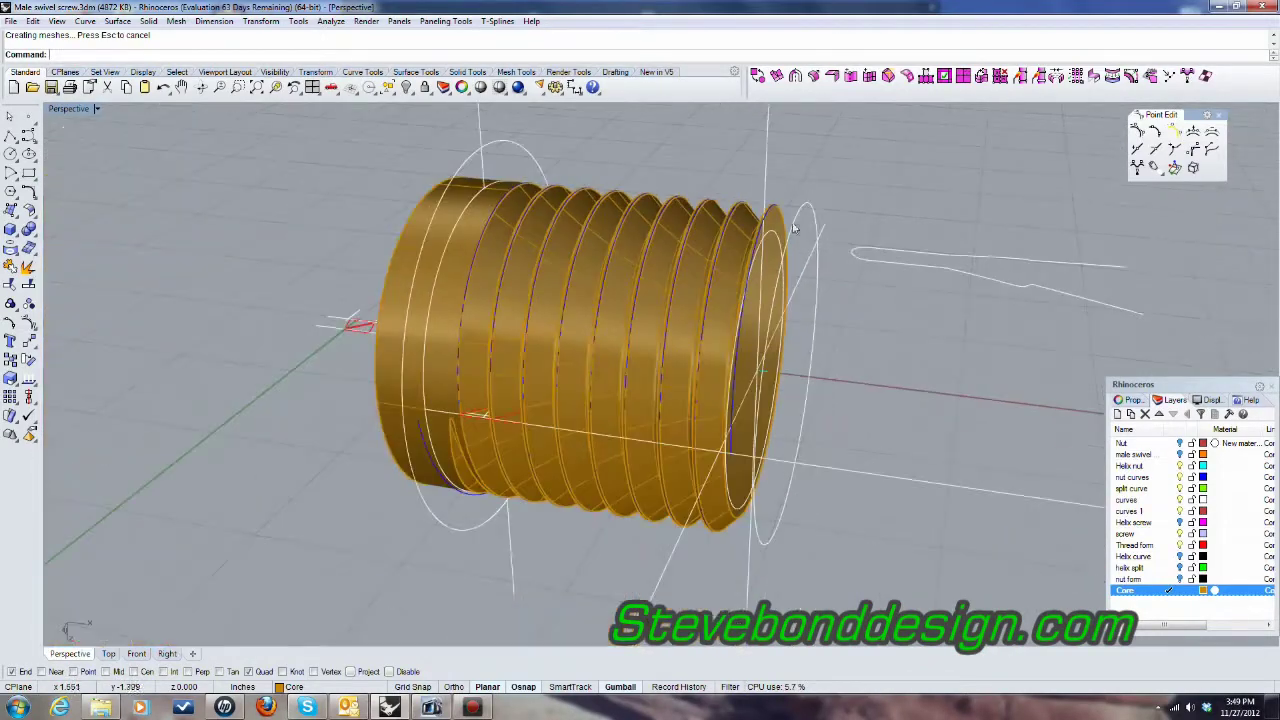
pyautogui.moveTo(800, 243); pyautogui.dragTo(850, 245, button='right')
pyautogui.scroll(3, 749, 223)
pyautogui.scroll(-3, 768, 258)
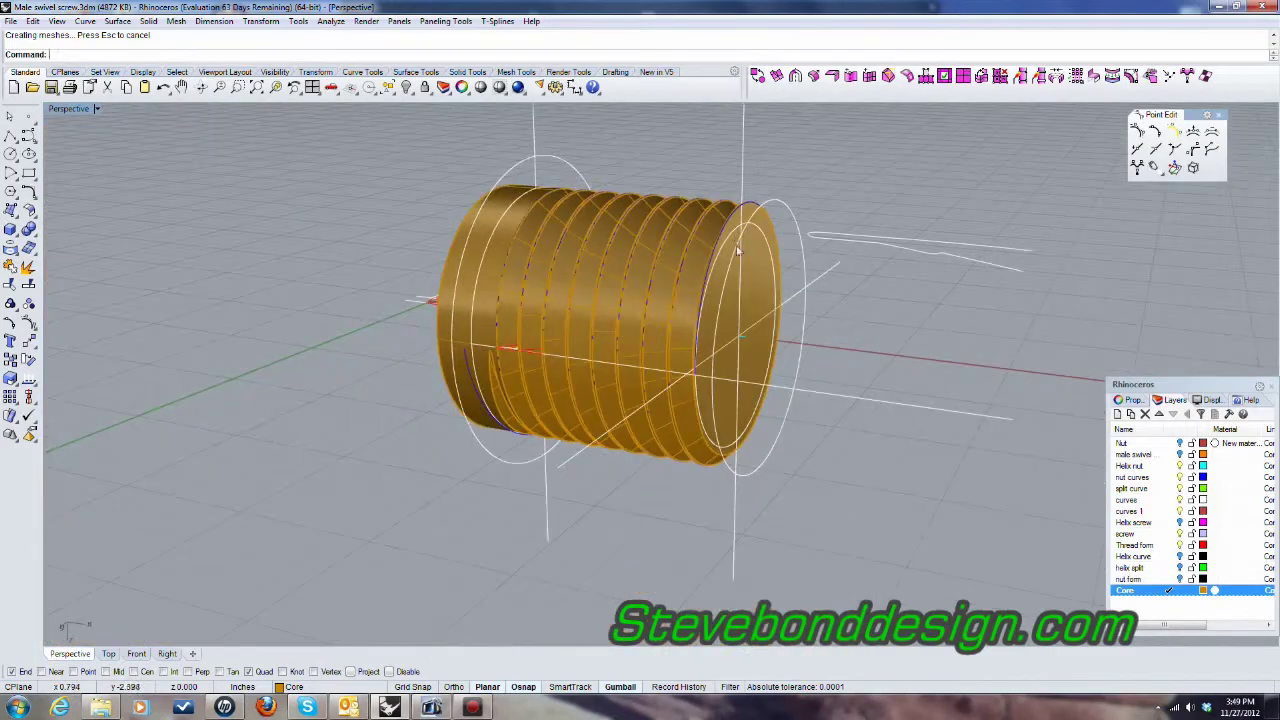
pyautogui.moveTo(768, 258); pyautogui.dragTo(800, 255, button='right')
pyautogui.scroll(2, 768, 240)
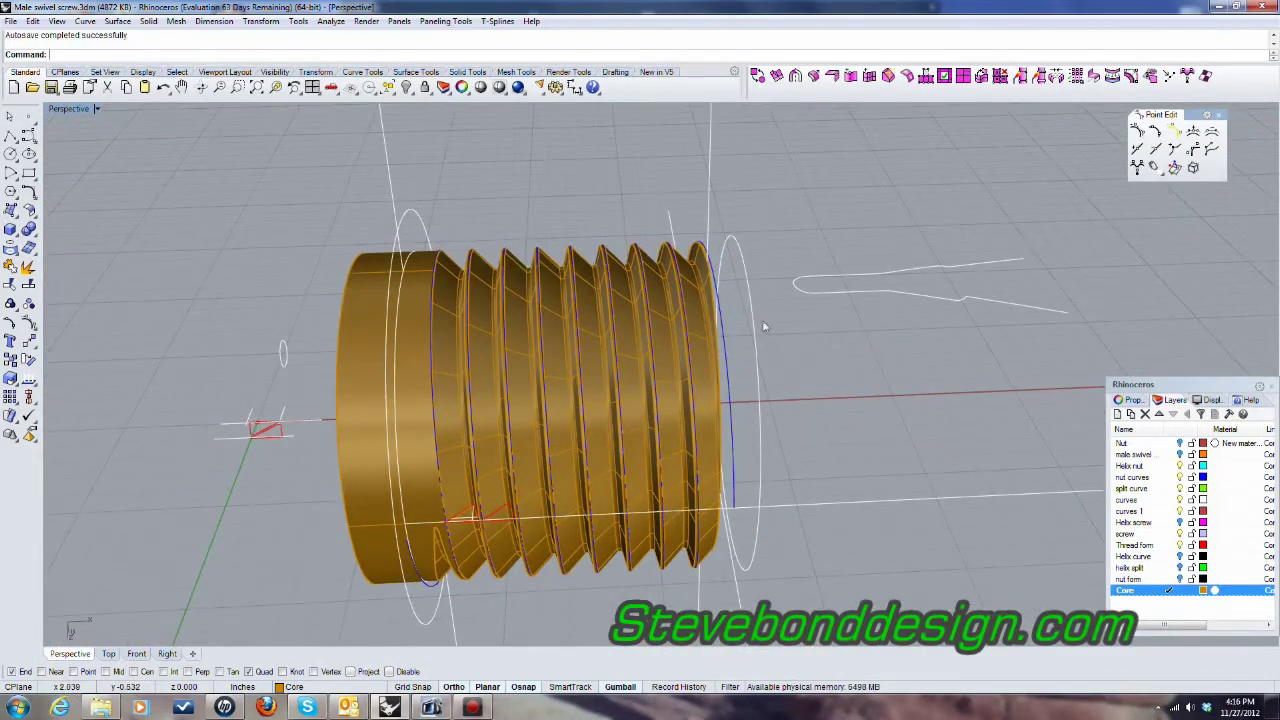
# Step: With curves as the current layer, extract the U-direction isocurve that follows the thread surface to the core's far end
pyautogui.moveTo(763, 326); pyautogui.dragTo(785, 310, button='right')
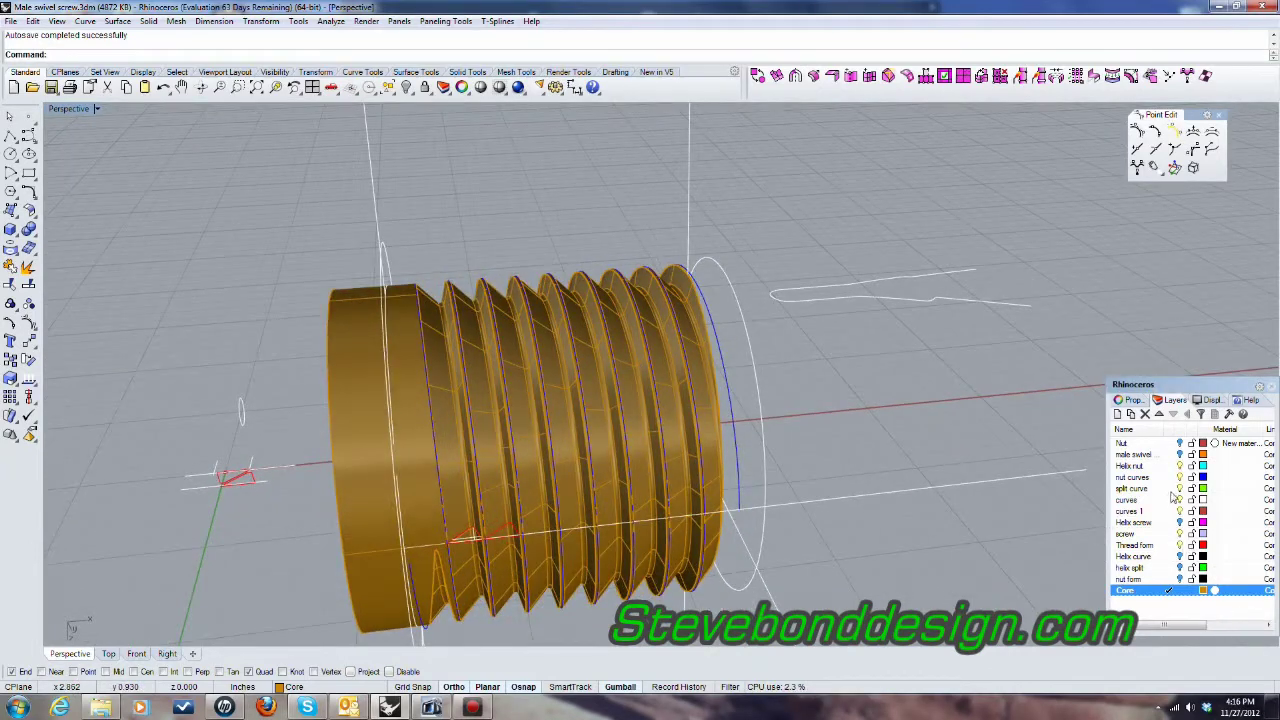
pyautogui.click(1169, 500)
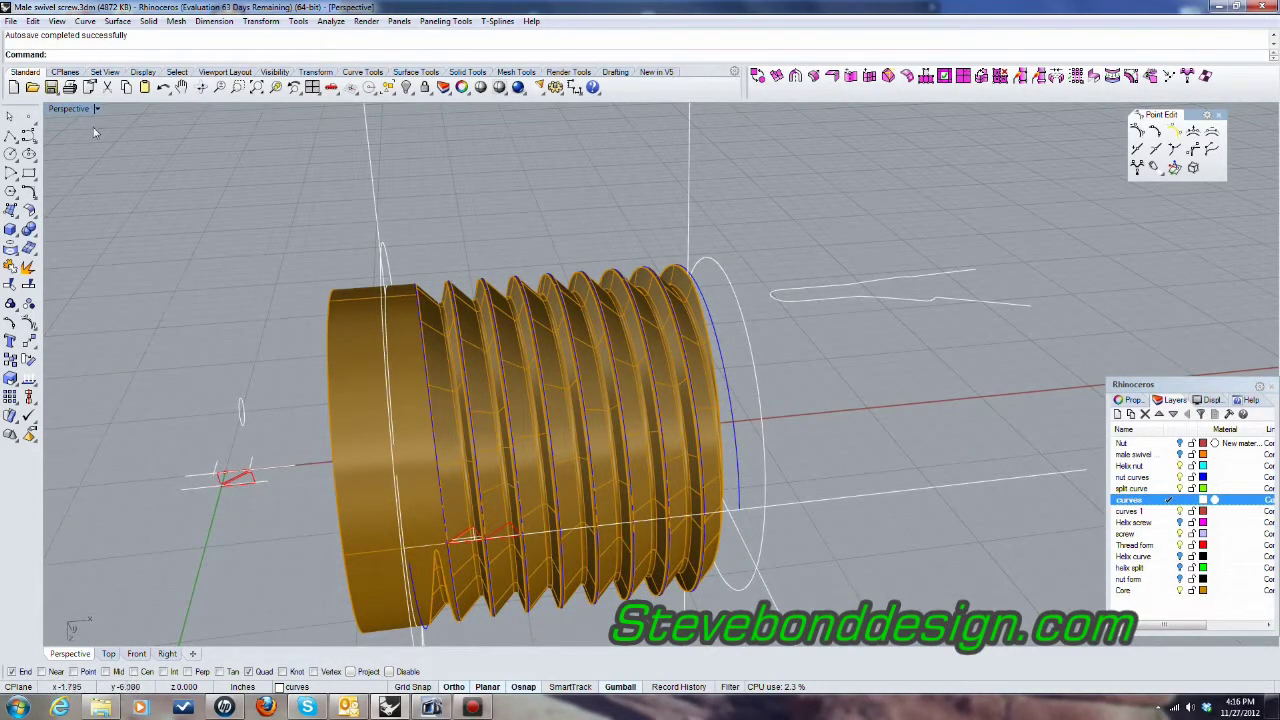
pyautogui.click(84, 21)
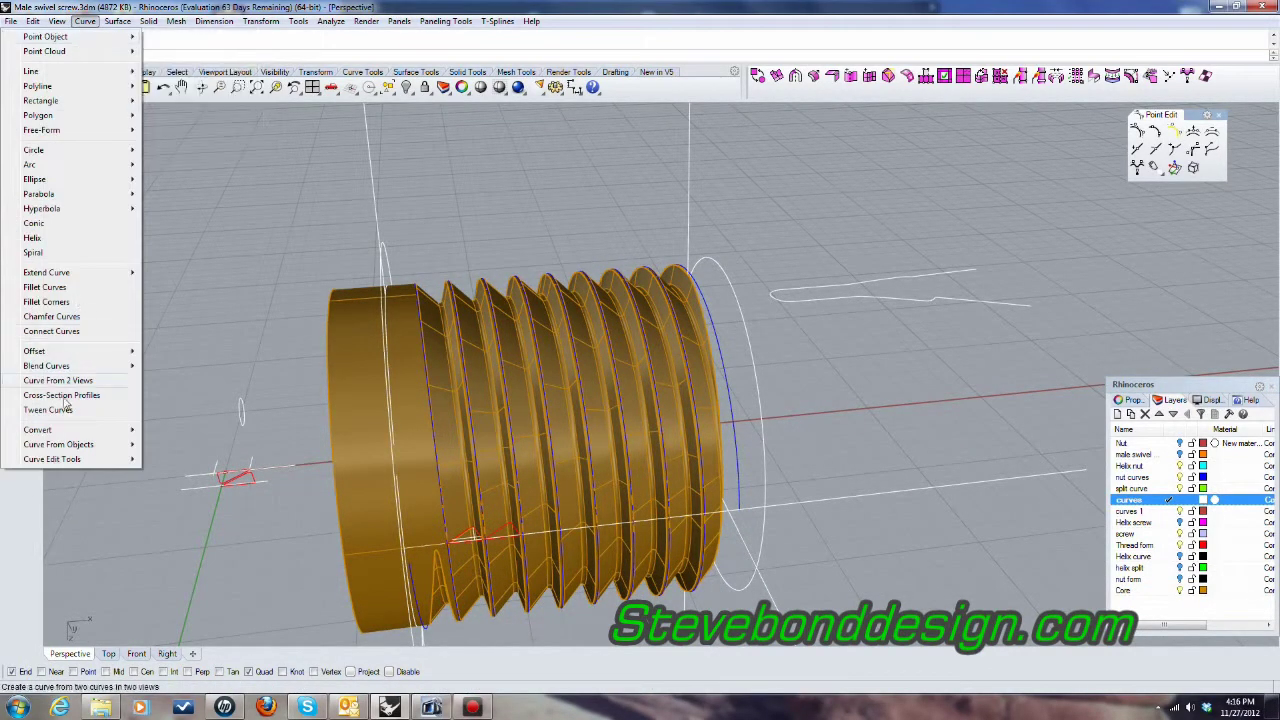
pyautogui.moveTo(140, 446)
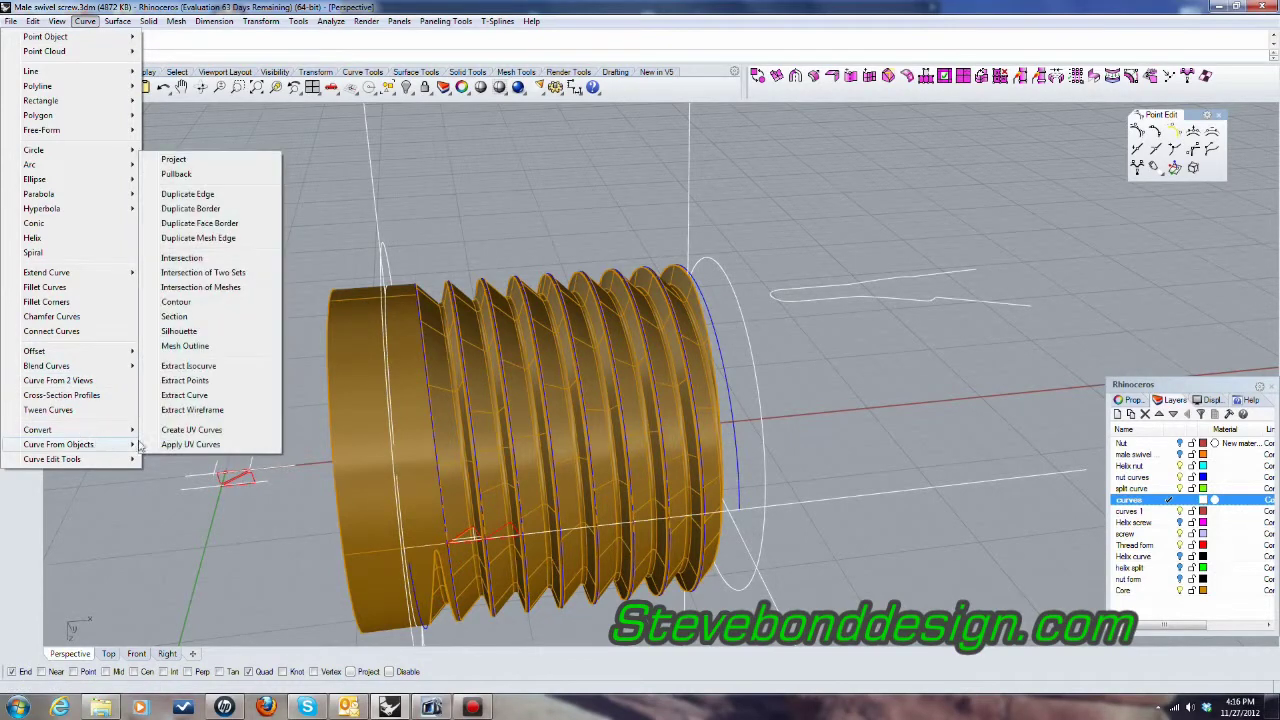
pyautogui.click(188, 367)
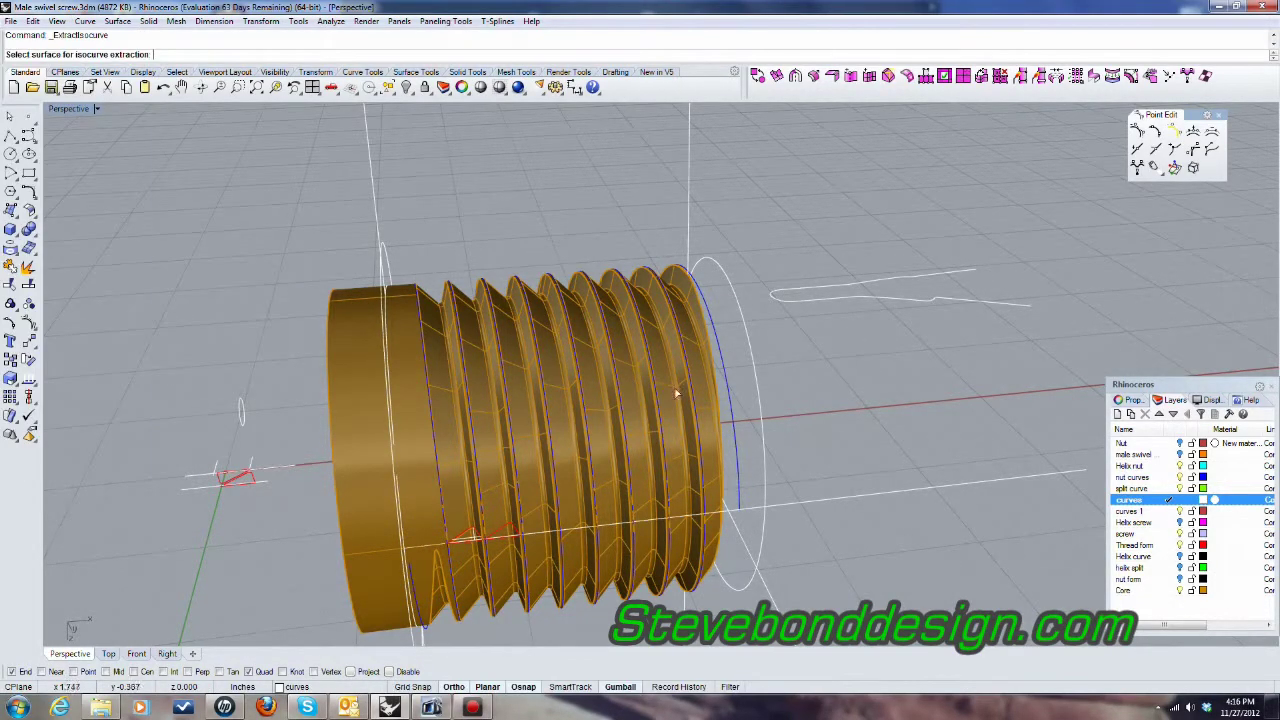
pyautogui.scroll(5, 725, 366)
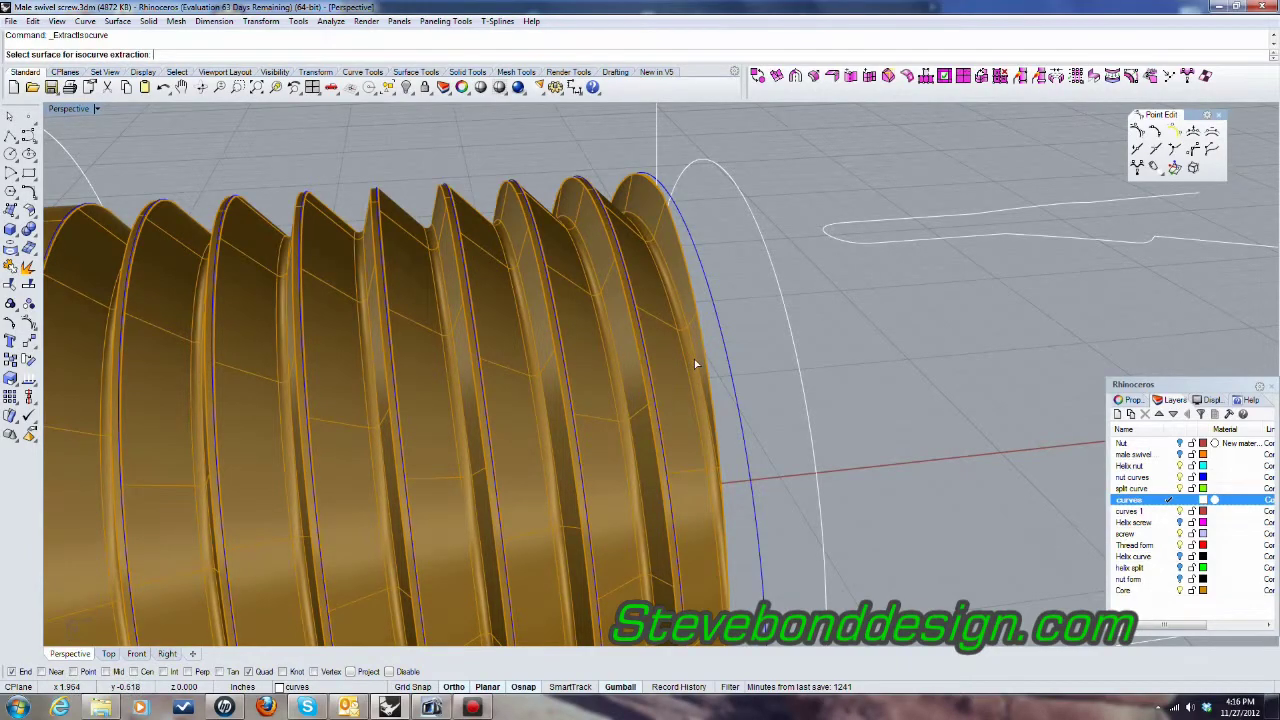
pyautogui.click(694, 368)
pyautogui.scroll(-5, 694, 368)
pyautogui.moveTo(672, 405); pyautogui.dragTo(700, 380, button='right')
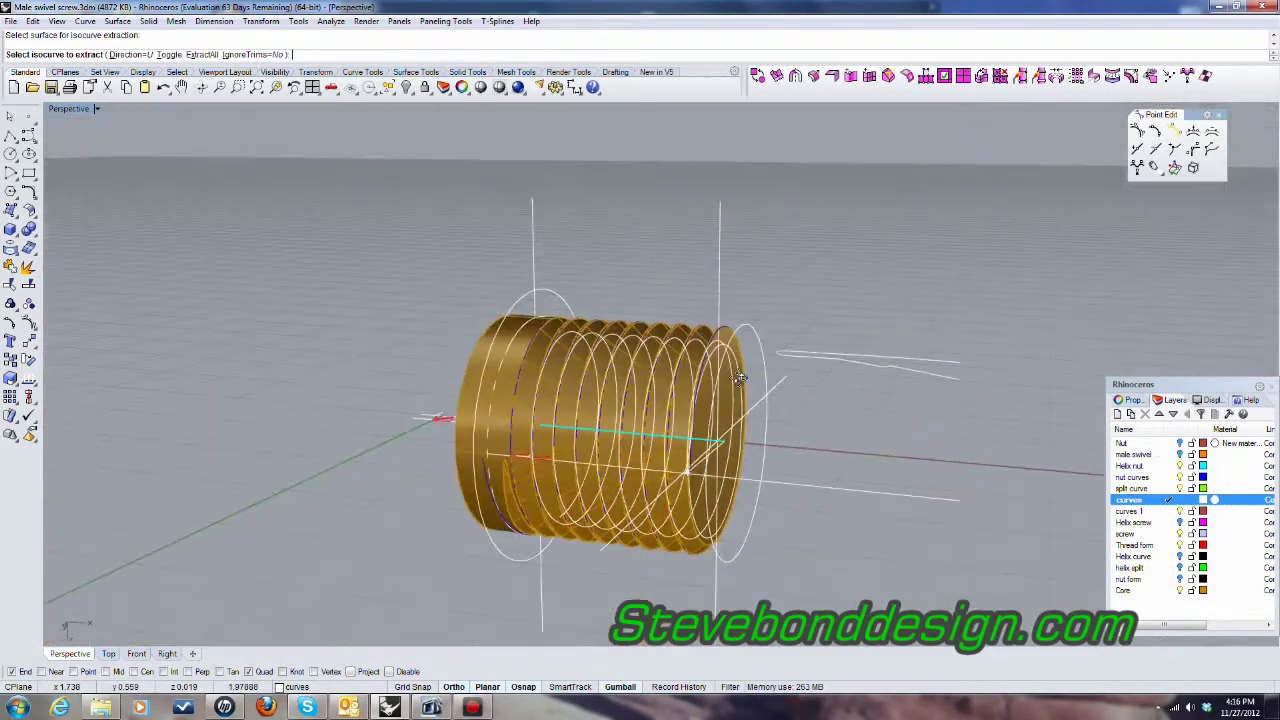
pyautogui.scroll(6, 717, 456)
pyautogui.moveTo(717, 456)
pyautogui.mouseDown(button='right')
pyautogui.moveTo(700, 416)
pyautogui.moveTo(702, 467)
pyautogui.moveTo(718, 460)
pyautogui.moveTo(677, 491)
pyautogui.moveTo(740, 485)
pyautogui.moveTo(712, 418)
pyautogui.moveTo(718, 430)
pyautogui.mouseUp(button='right')
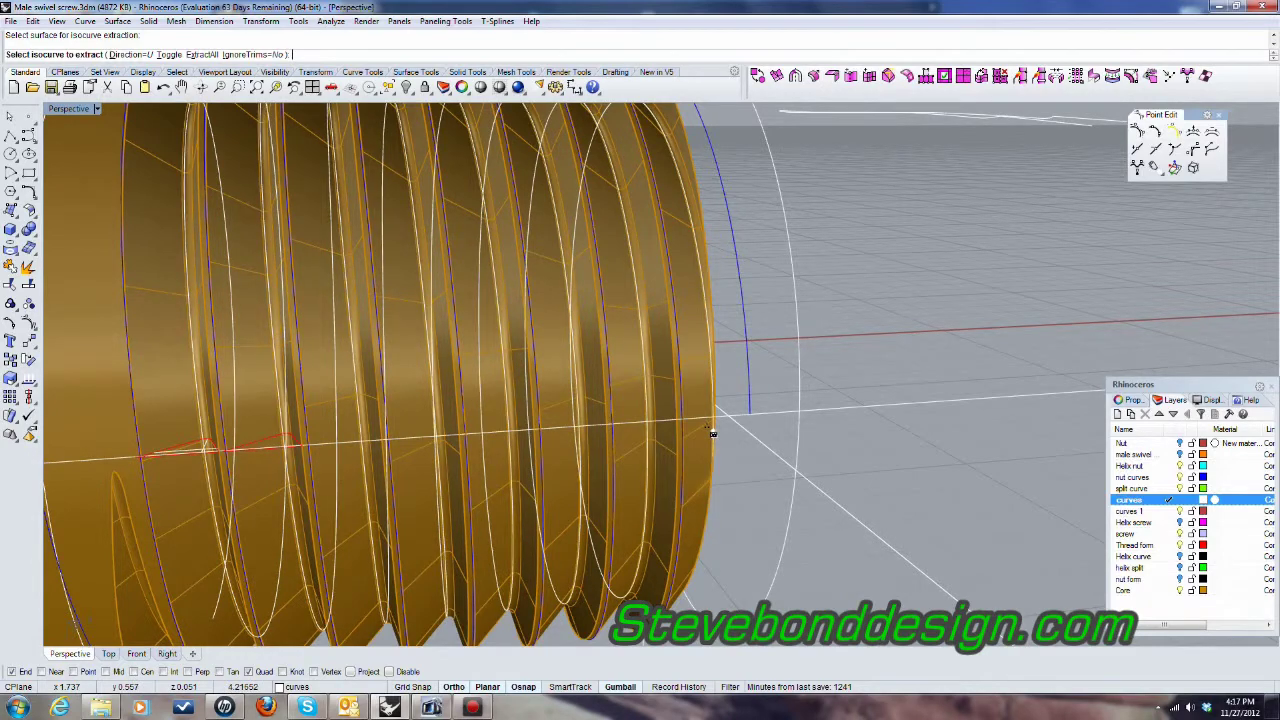
pyautogui.click(713, 432)
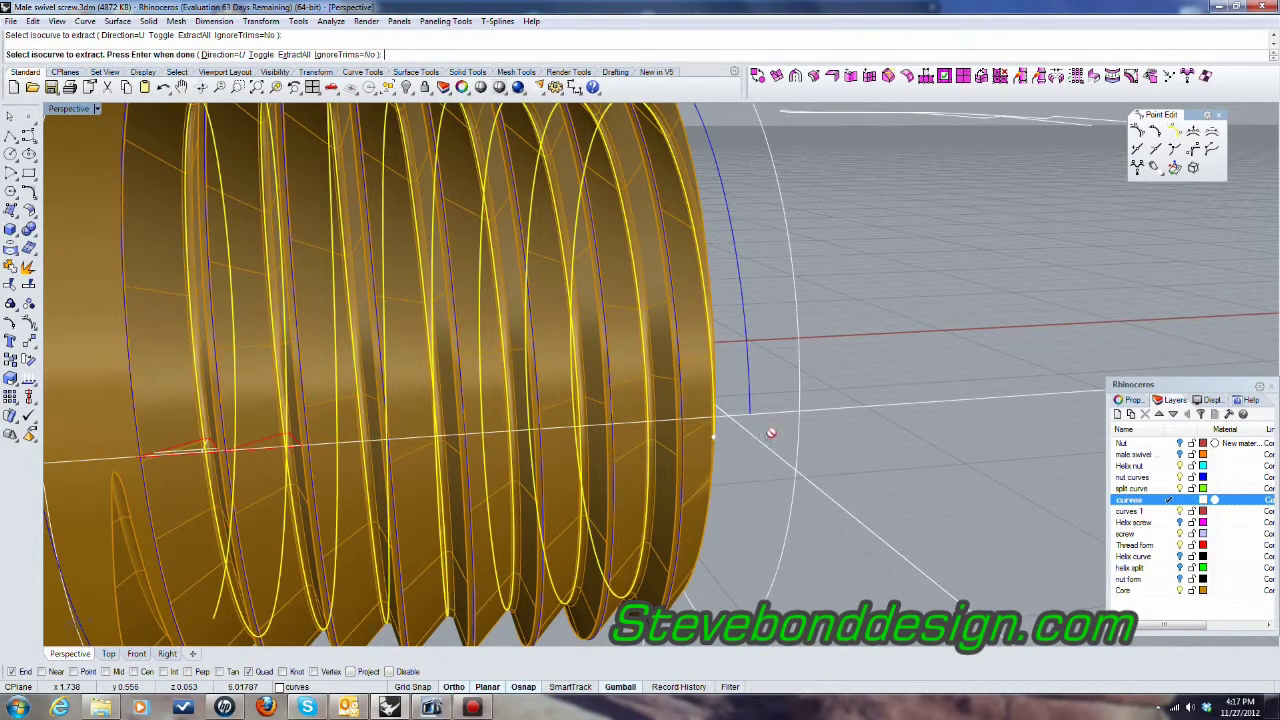
pyautogui.press('Return')
# Step: Lock the Core layer so the threaded solid cannot be selected while the extracted curve is edited
pyautogui.moveTo(1010, 350); pyautogui.dragTo(760, 350, button='right')
pyautogui.scroll(-5, 634, 411)
pyautogui.click(440, 386)
pyautogui.moveTo(628, 426)
pyautogui.mouseDown(button='right')
pyautogui.moveTo(631, 391)
pyautogui.moveTo(648, 429)
pyautogui.mouseUp(button='right')
pyautogui.scroll(7, 598, 428)
pyautogui.scroll(5, 599, 427)
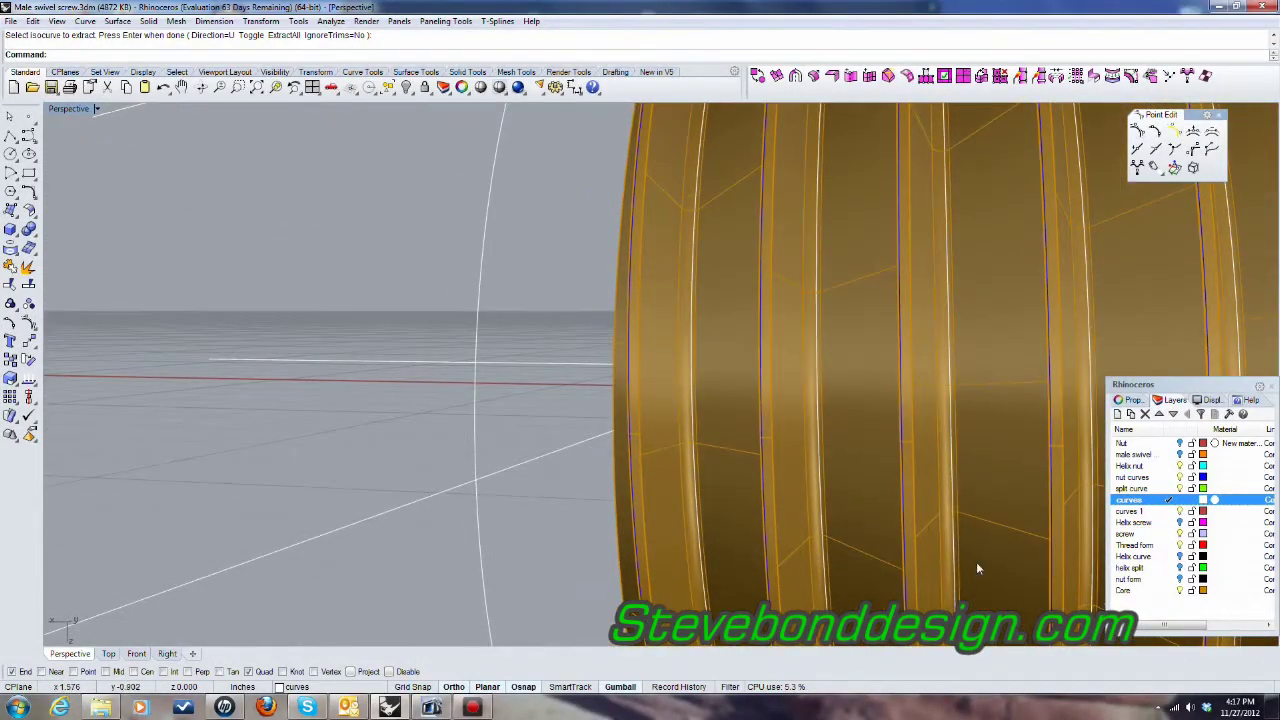
pyautogui.click(1190, 591)
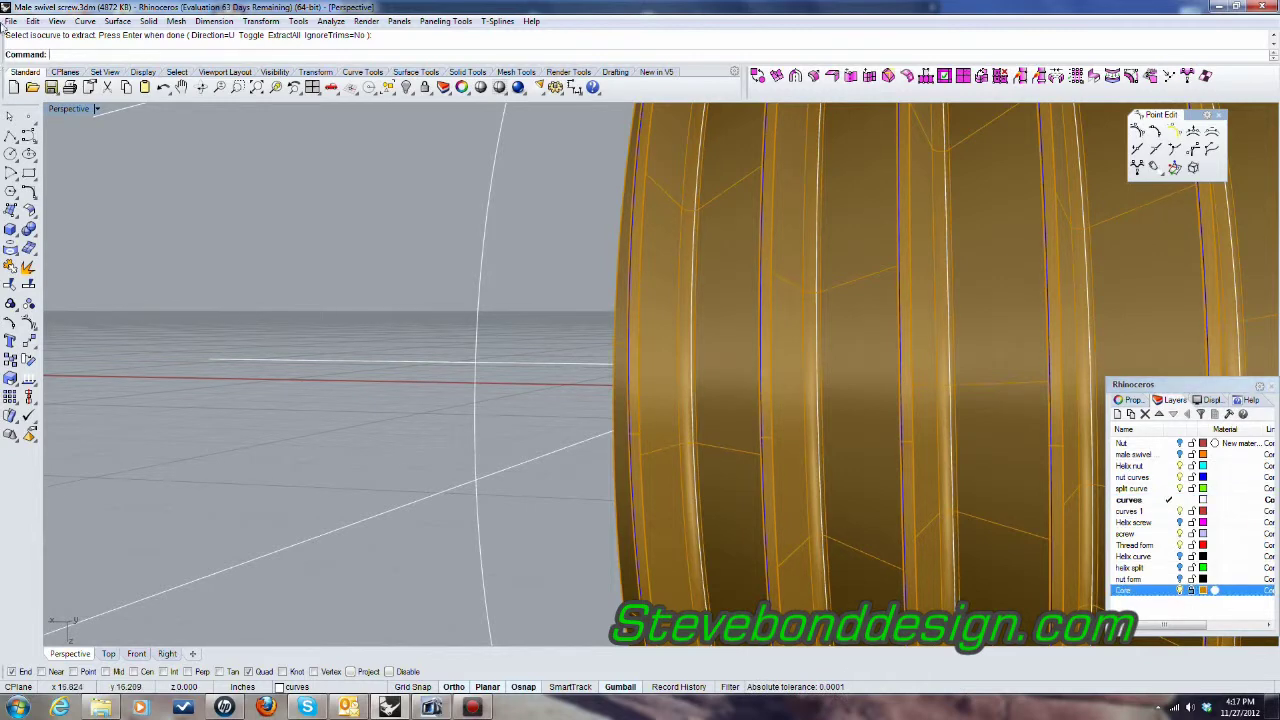
# Step: Split the extracted helical curve at a quadrant point on its last turn and delete the long remainder, keeping the far-end piece
pyautogui.click(29, 286)
pyautogui.click(695, 449)
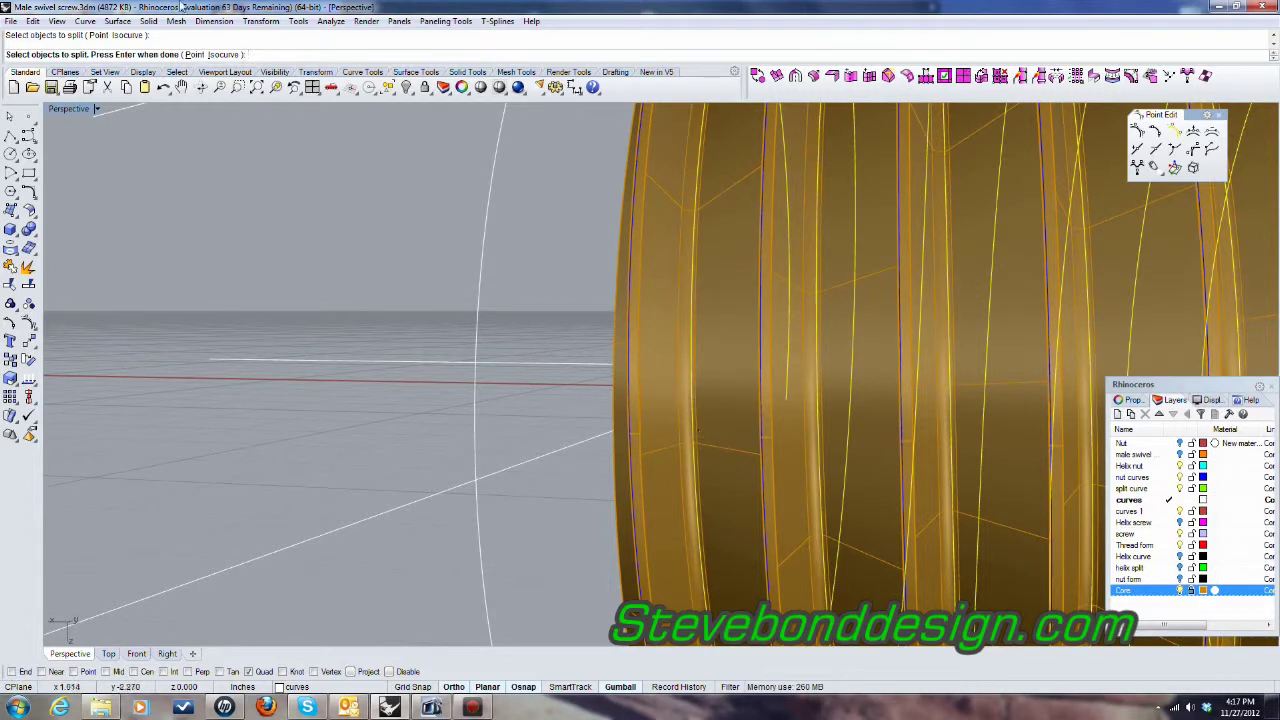
pyautogui.click(196, 54)
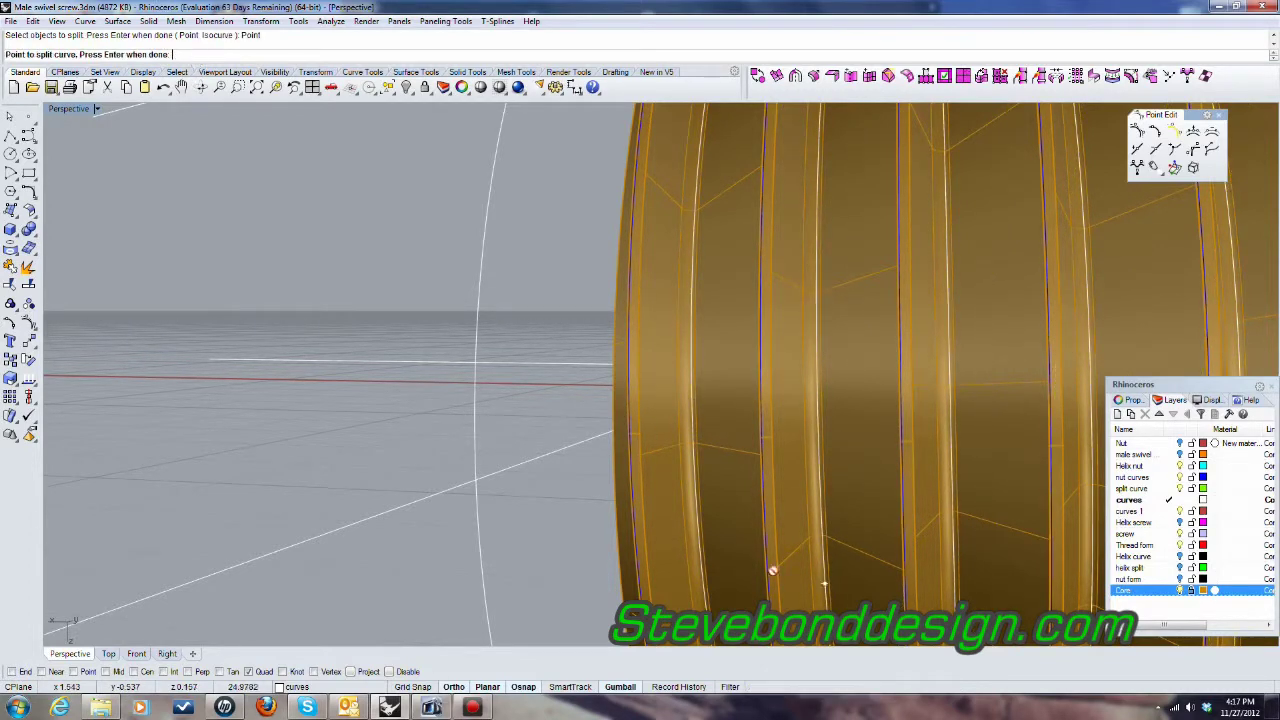
pyautogui.click(693, 427)
pyautogui.press('Return')
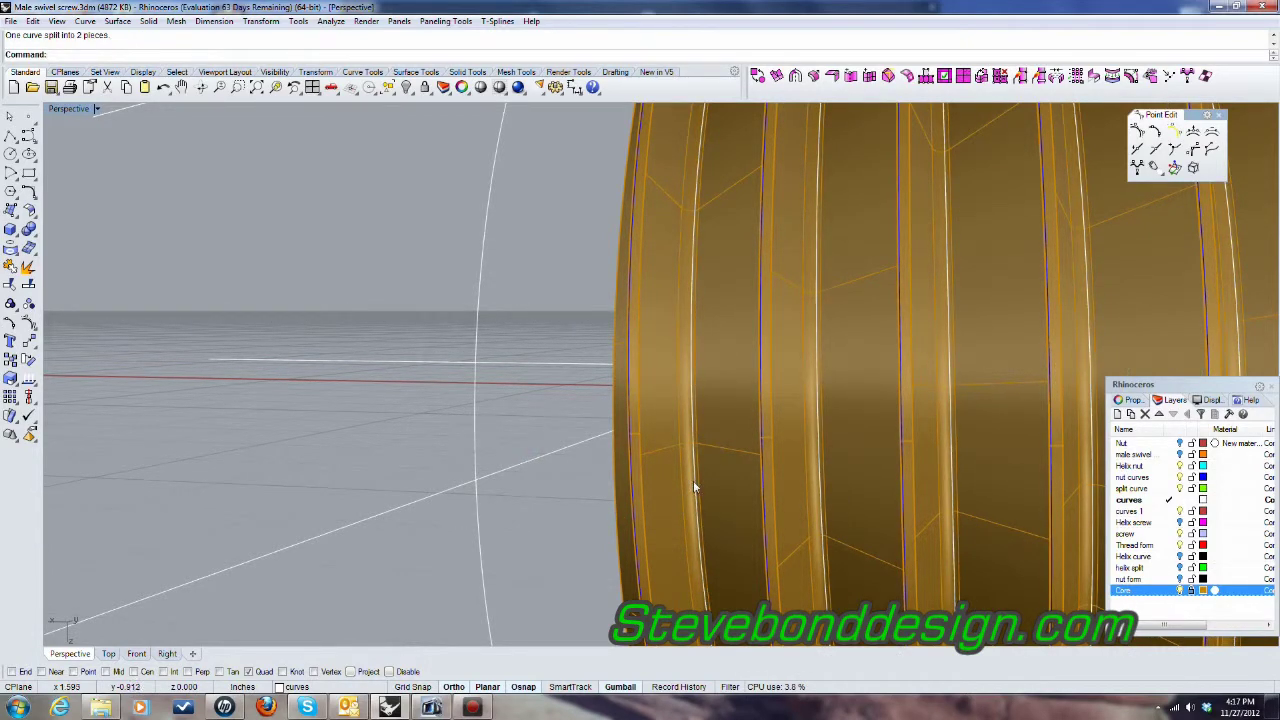
pyautogui.click(693, 480)
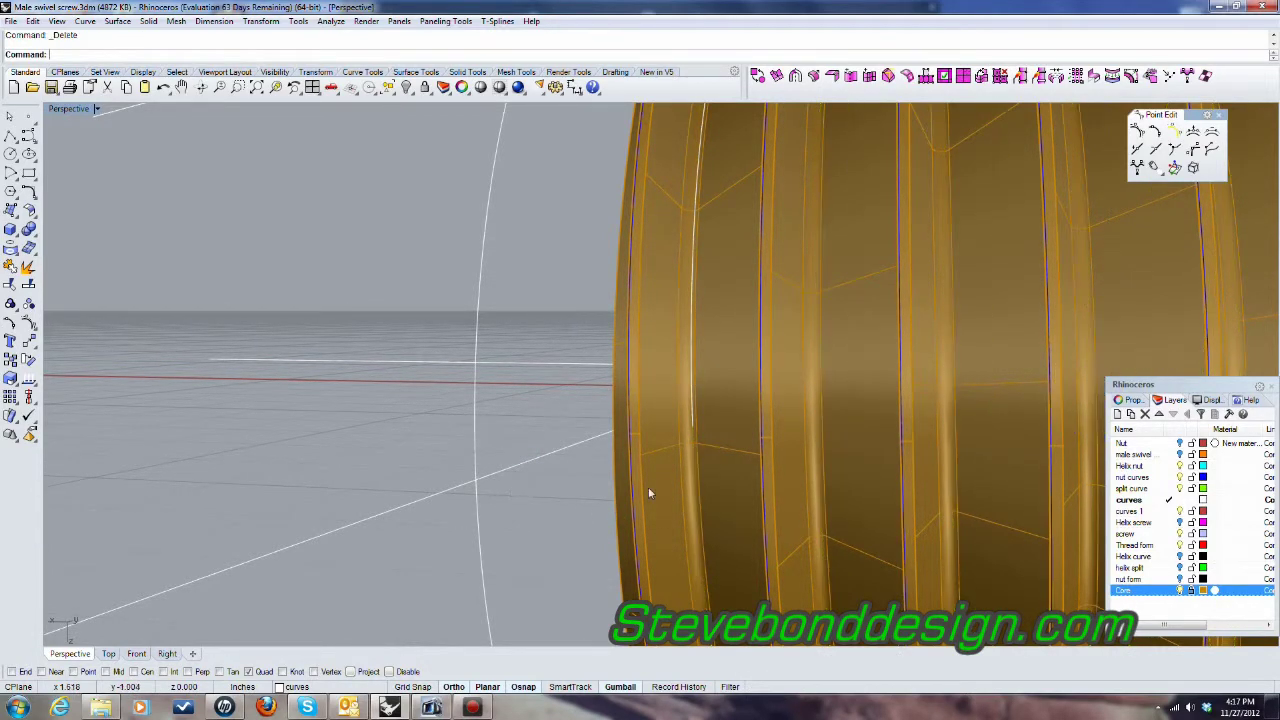
# Step: Turn on the control points of the short curve piece kept at the thread's far end
pyautogui.scroll(-5, 648, 493)
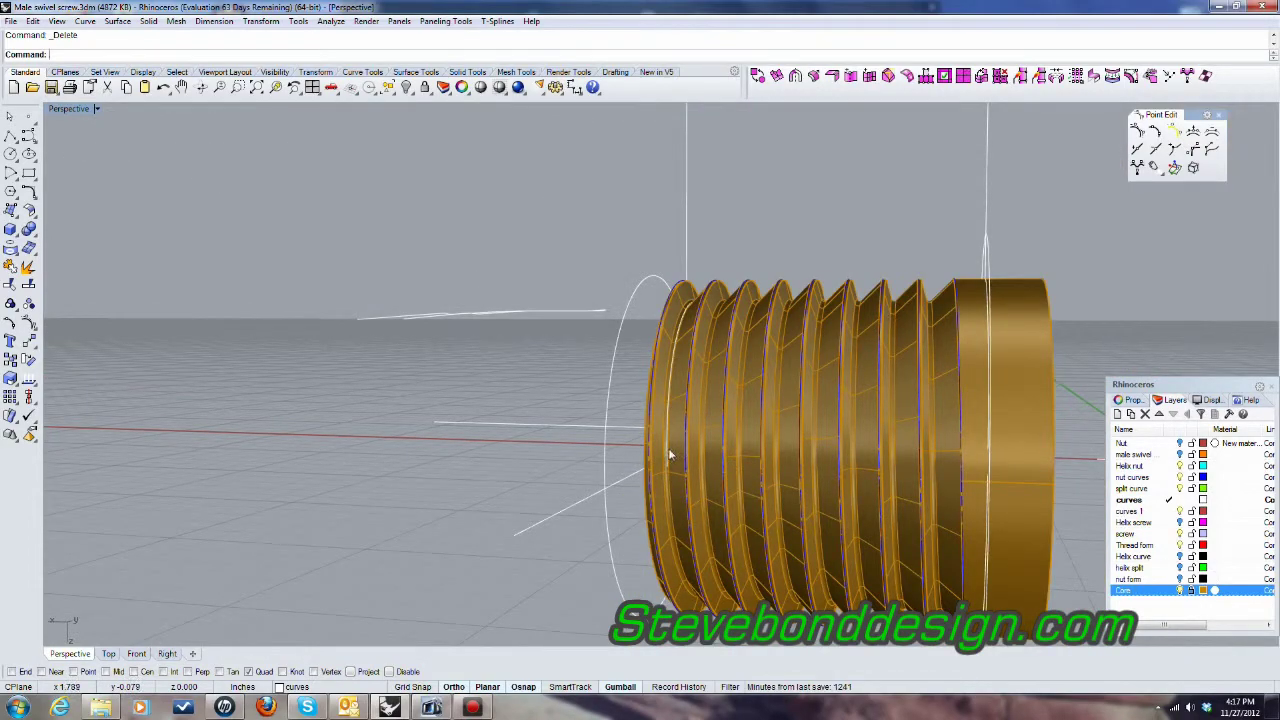
pyautogui.click(668, 452)
pyautogui.moveTo(674, 458); pyautogui.dragTo(414, 466, button='right')
pyautogui.scroll(6, 623, 443)
pyautogui.moveTo(665, 439); pyautogui.dragTo(740, 532, button='right')
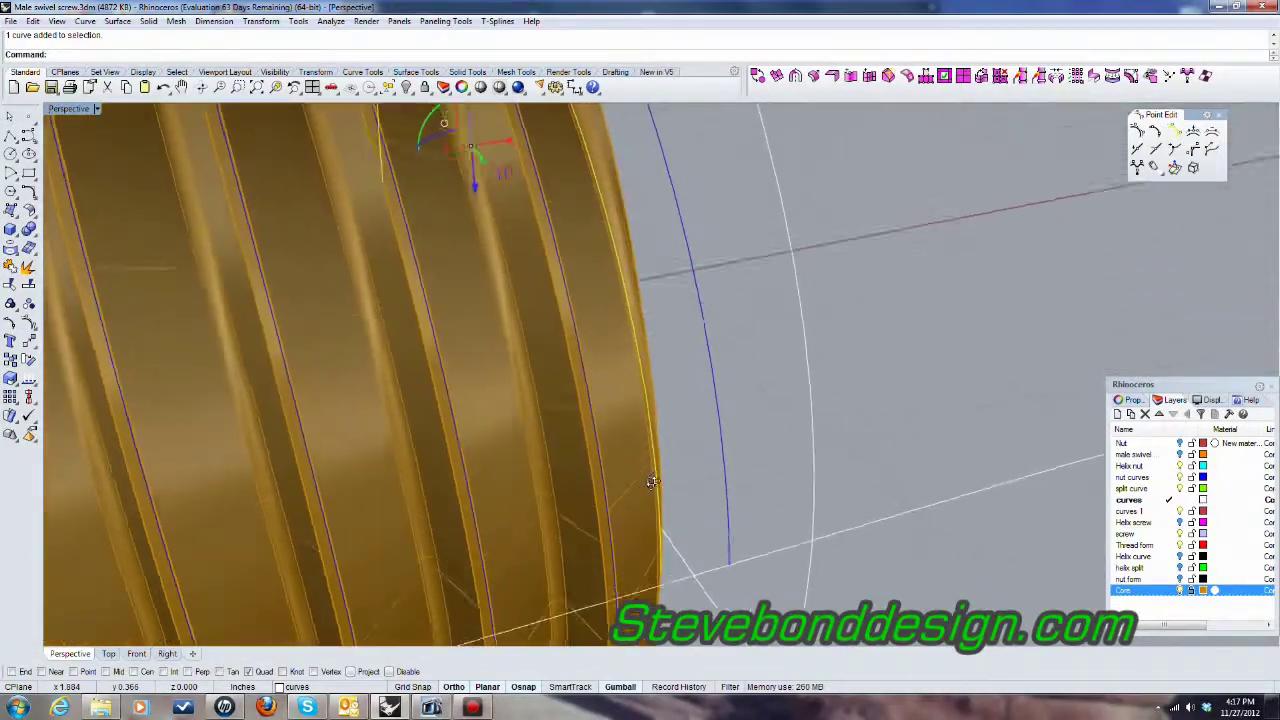
pyautogui.scroll(-6, 740, 532)
pyautogui.scroll(12, 643, 242)
pyautogui.moveTo(654, 316); pyautogui.dragTo(790, 305, button='right')
pyautogui.scroll(-12, 383, 203)
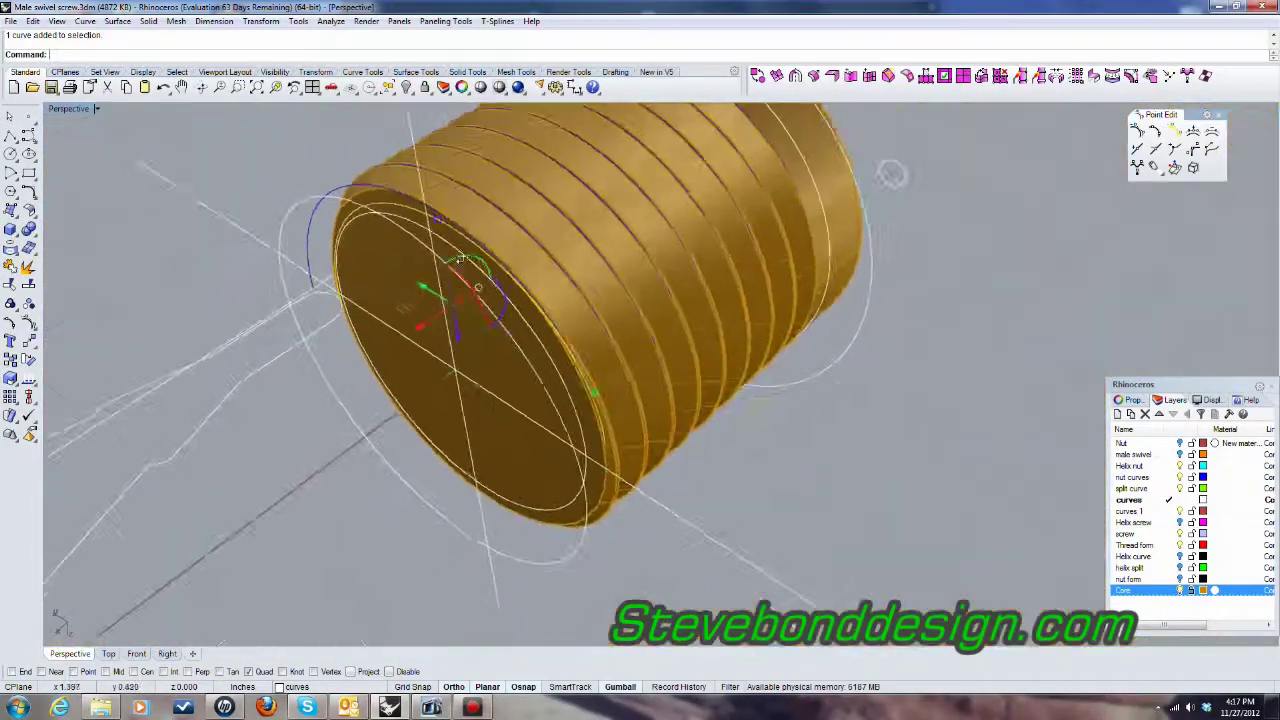
pyautogui.moveTo(383, 203); pyautogui.dragTo(260, 150, button='right')
pyautogui.click(1137, 131)
# Step: Move the two control points at the curve's cut end about 0.084 in outward in the Right view, past the thread crests
pyautogui.scroll(9, 625, 439)
pyautogui.moveTo(625, 439); pyautogui.dragTo(672, 440, button='right')
pyautogui.scroll(3, 610, 458)
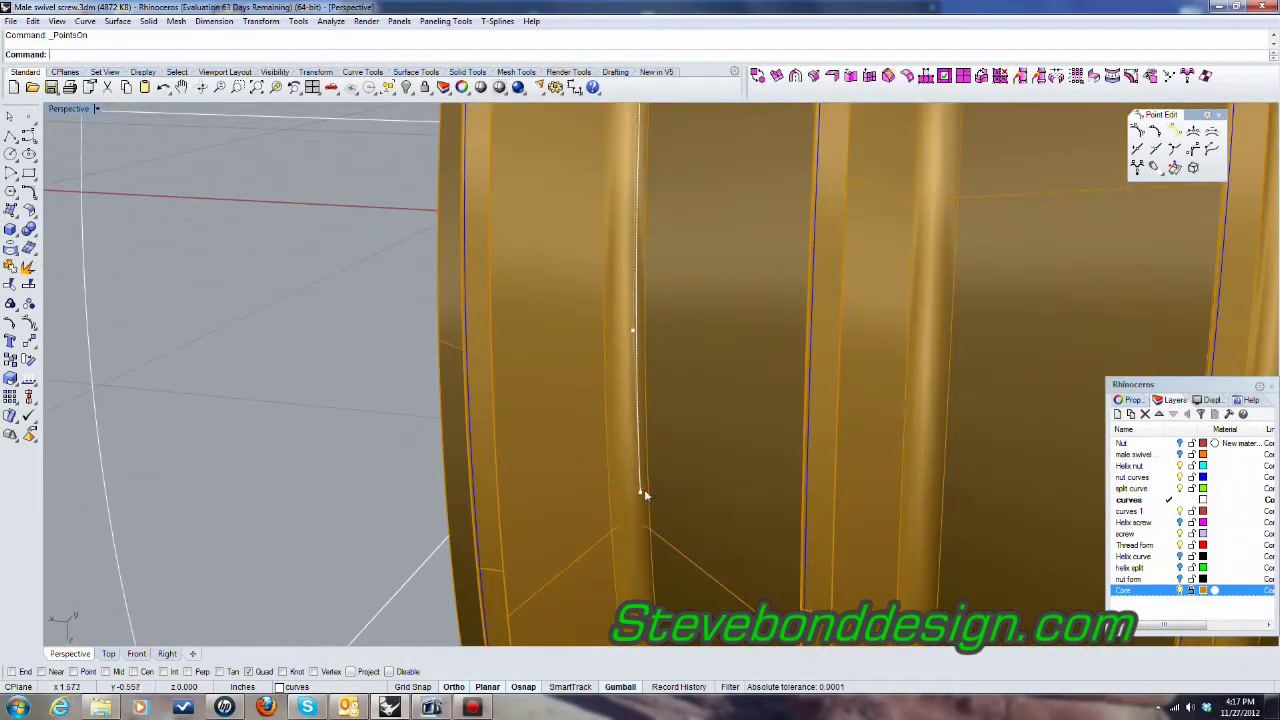
pyautogui.click(641, 493)
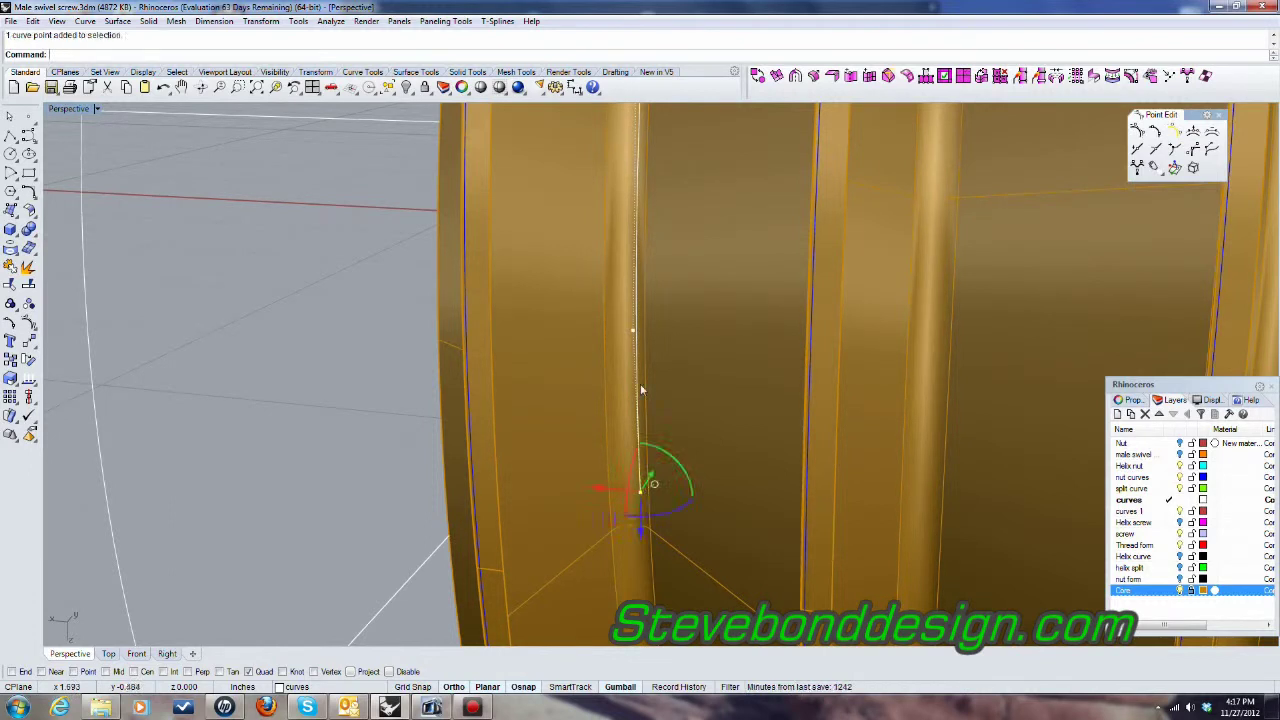
pyautogui.keyDown('shift'); pyautogui.click(634, 331); pyautogui.keyUp('shift')
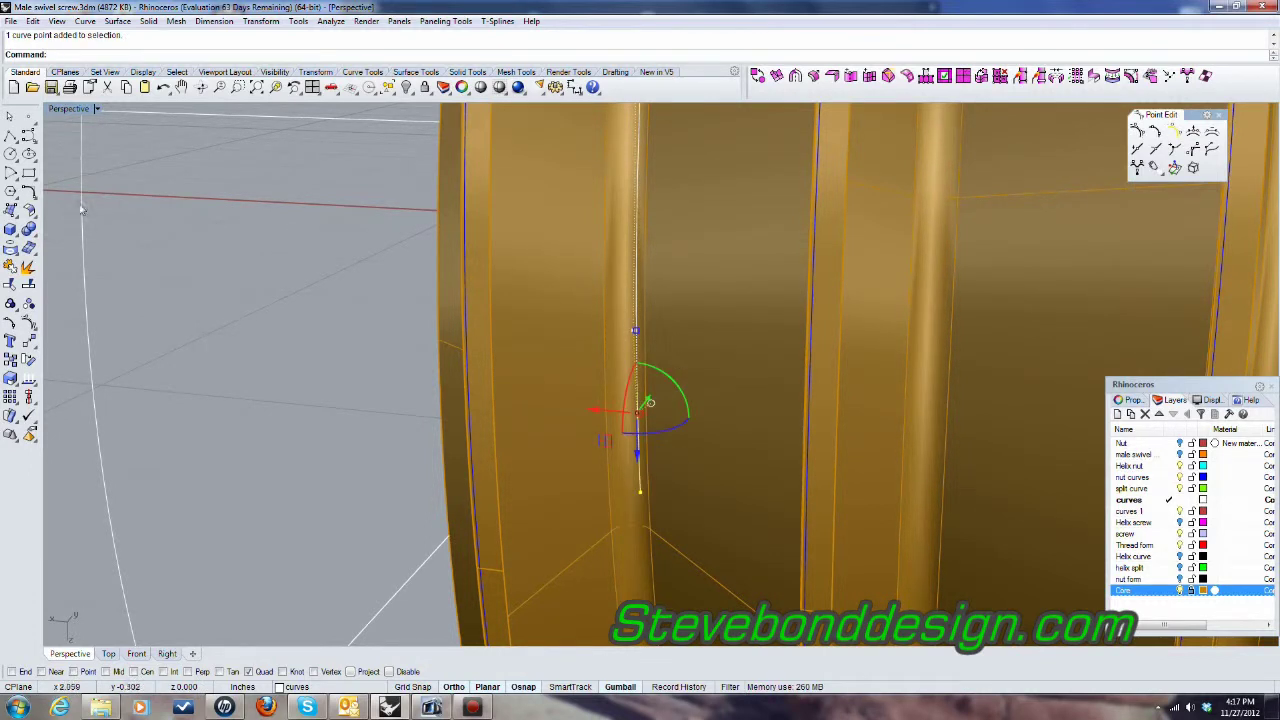
pyautogui.hotkey('ctrl', 'm')
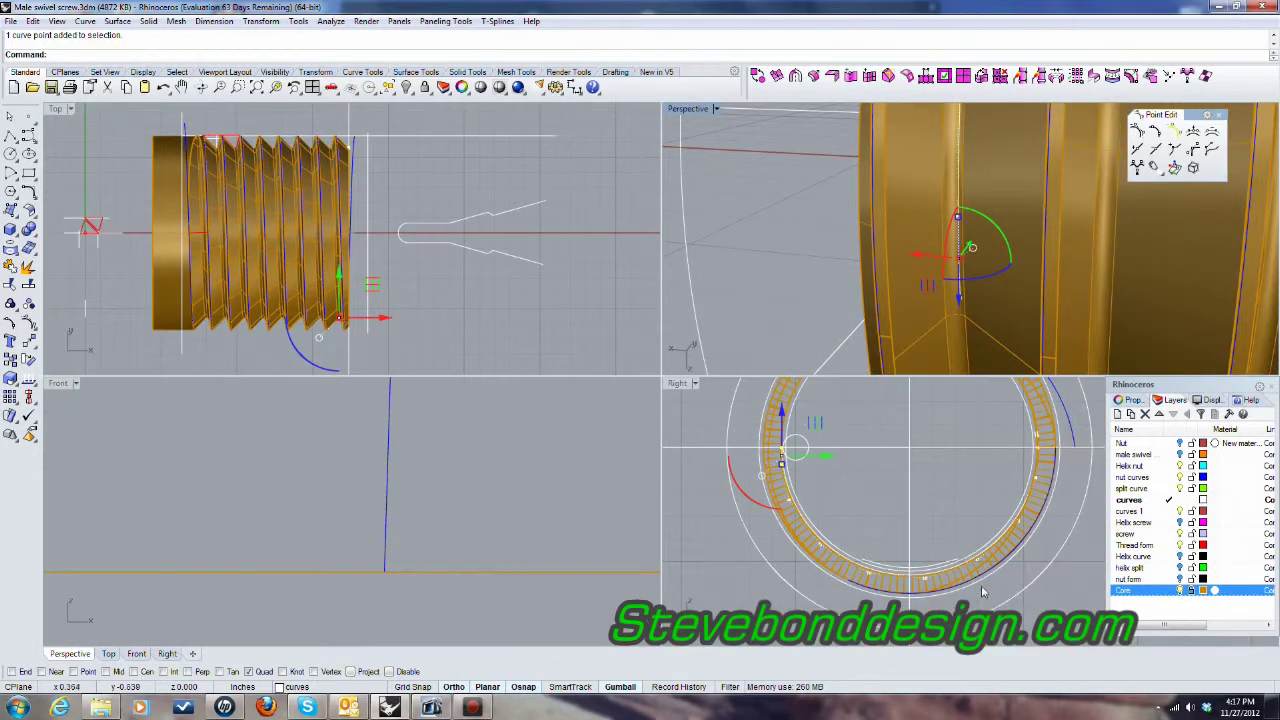
pyautogui.scroll(3, 697, 393)
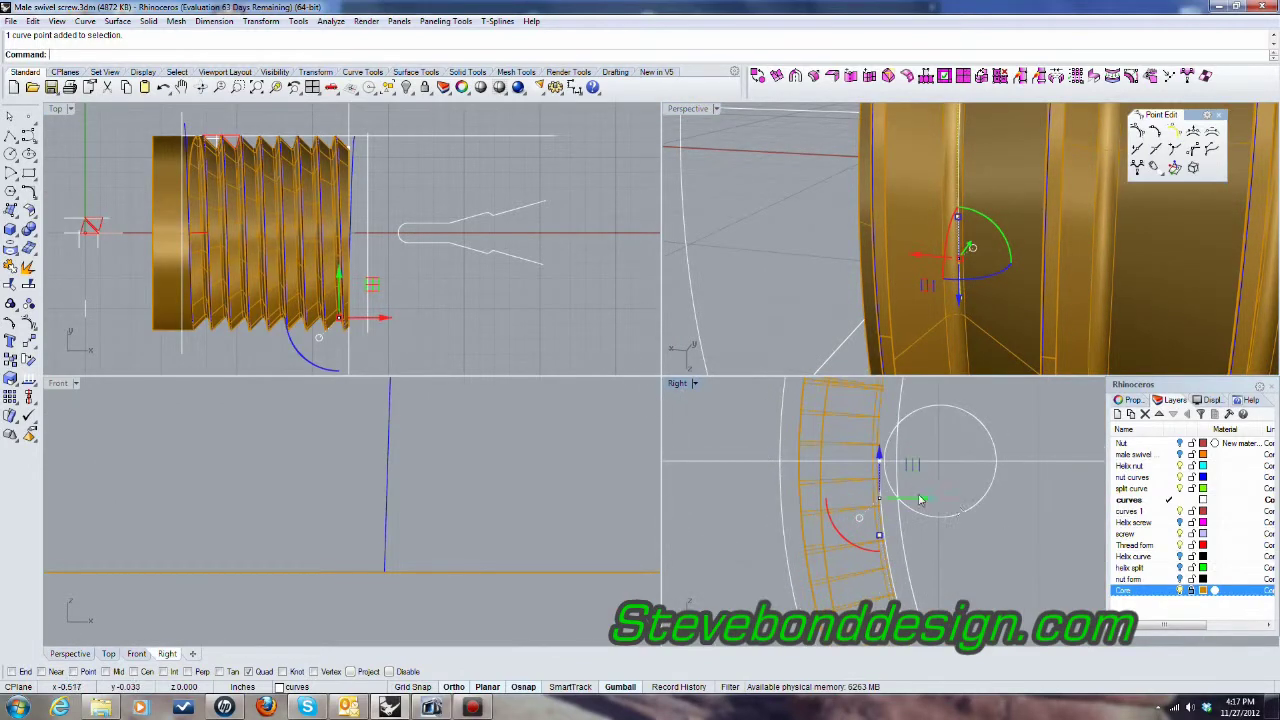
pyautogui.moveTo(920, 499); pyautogui.dragTo(794, 495)
pyautogui.click(727, 549)
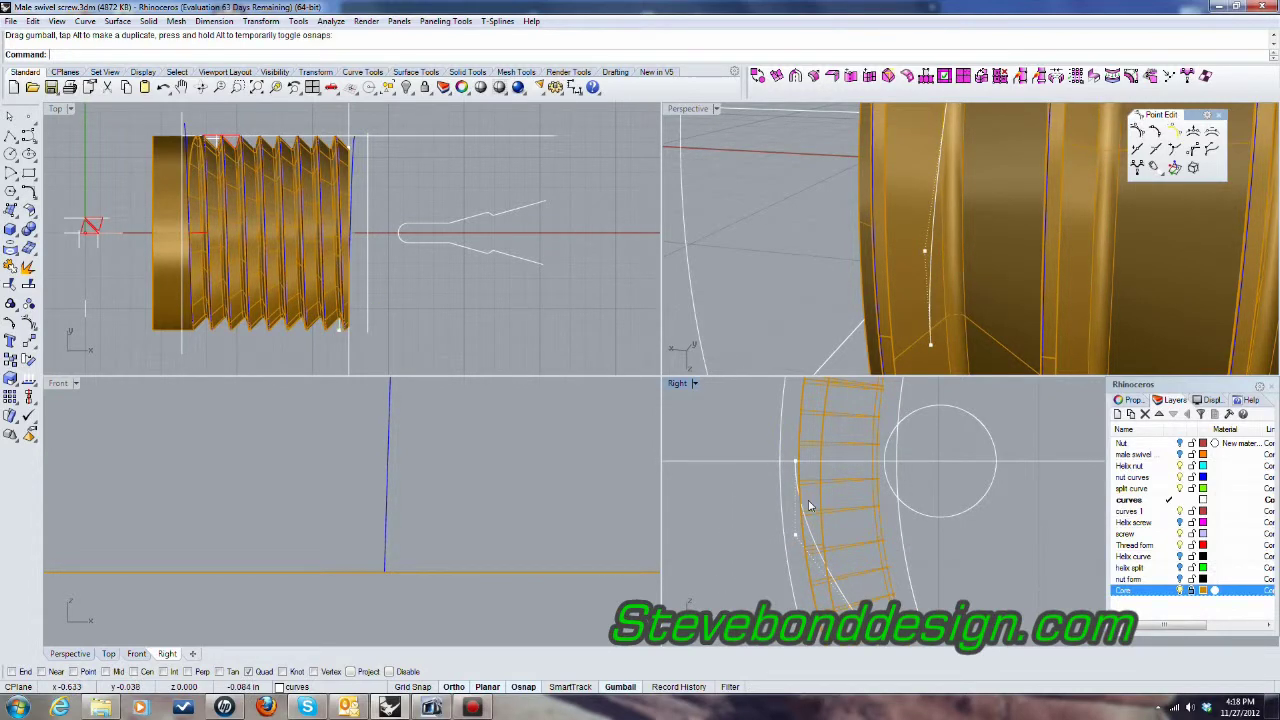
# Step: In the maximized Right view, move the third and fourth control points from the cut end outward and down to smooth the run-out
pyautogui.scroll(-5, 770, 455)
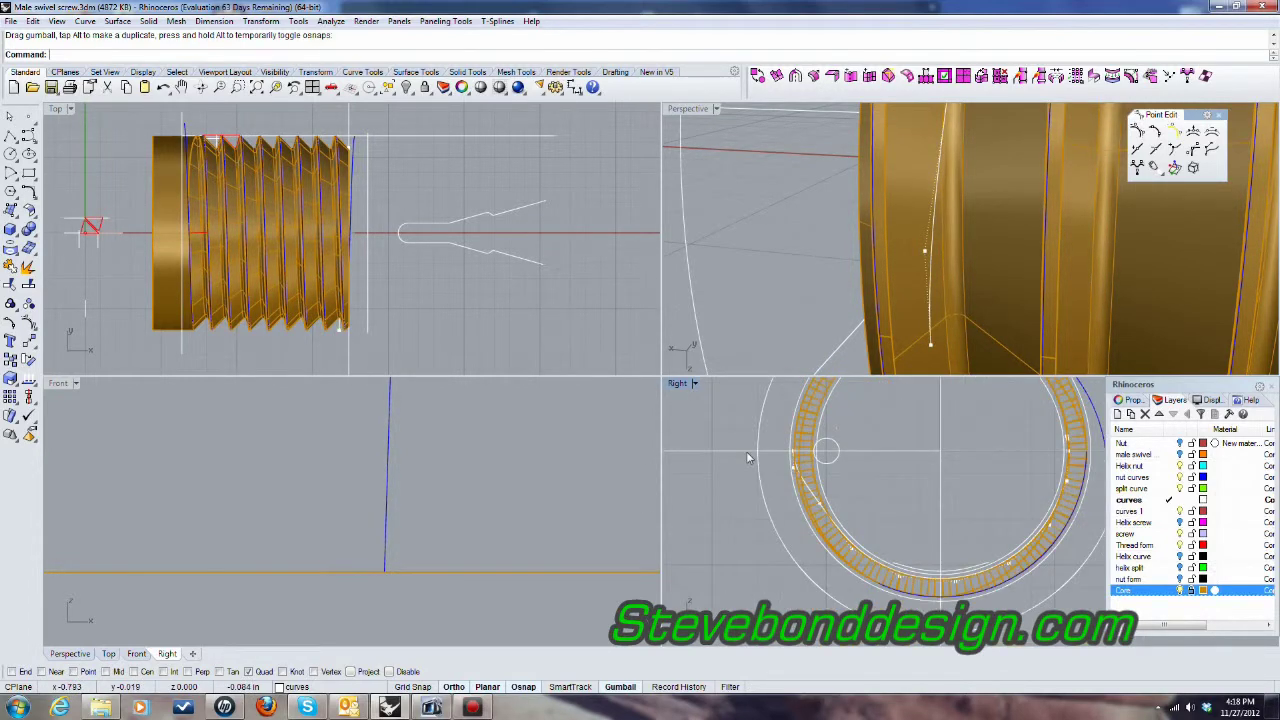
pyautogui.doubleClick(678, 384)
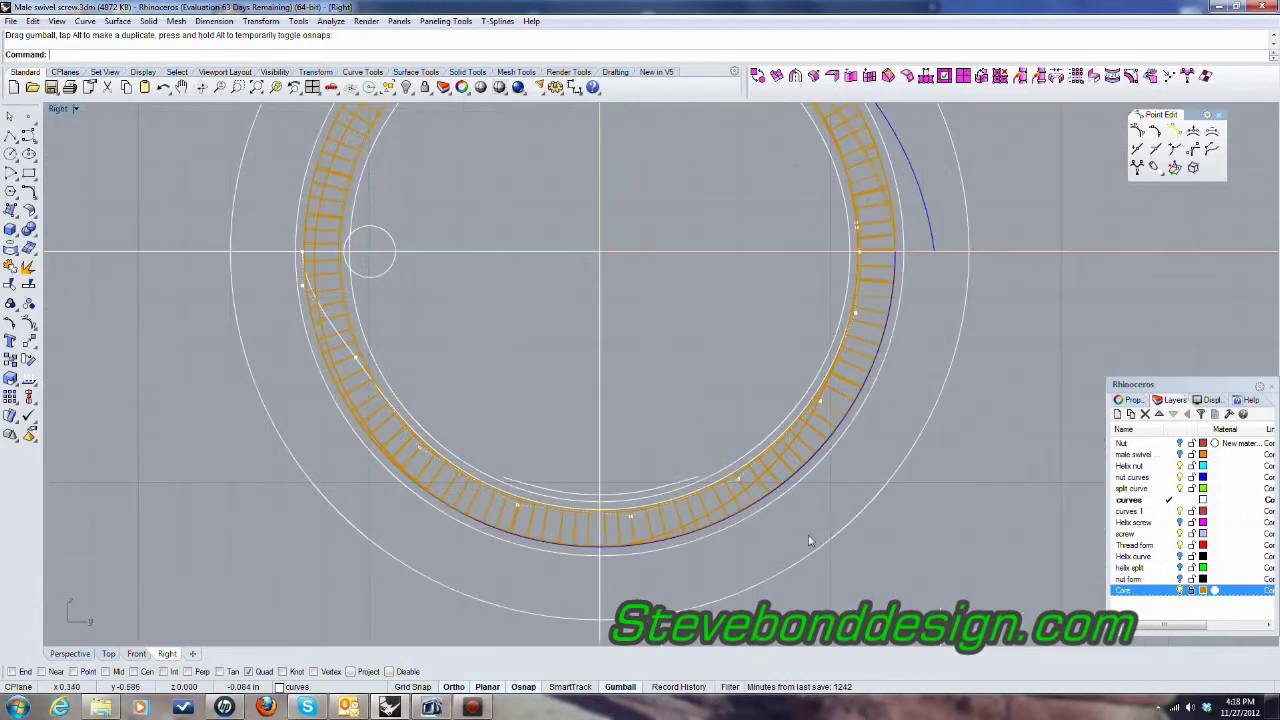
pyautogui.click(355, 360)
pyautogui.moveTo(357, 318); pyautogui.dragTo(340, 395)
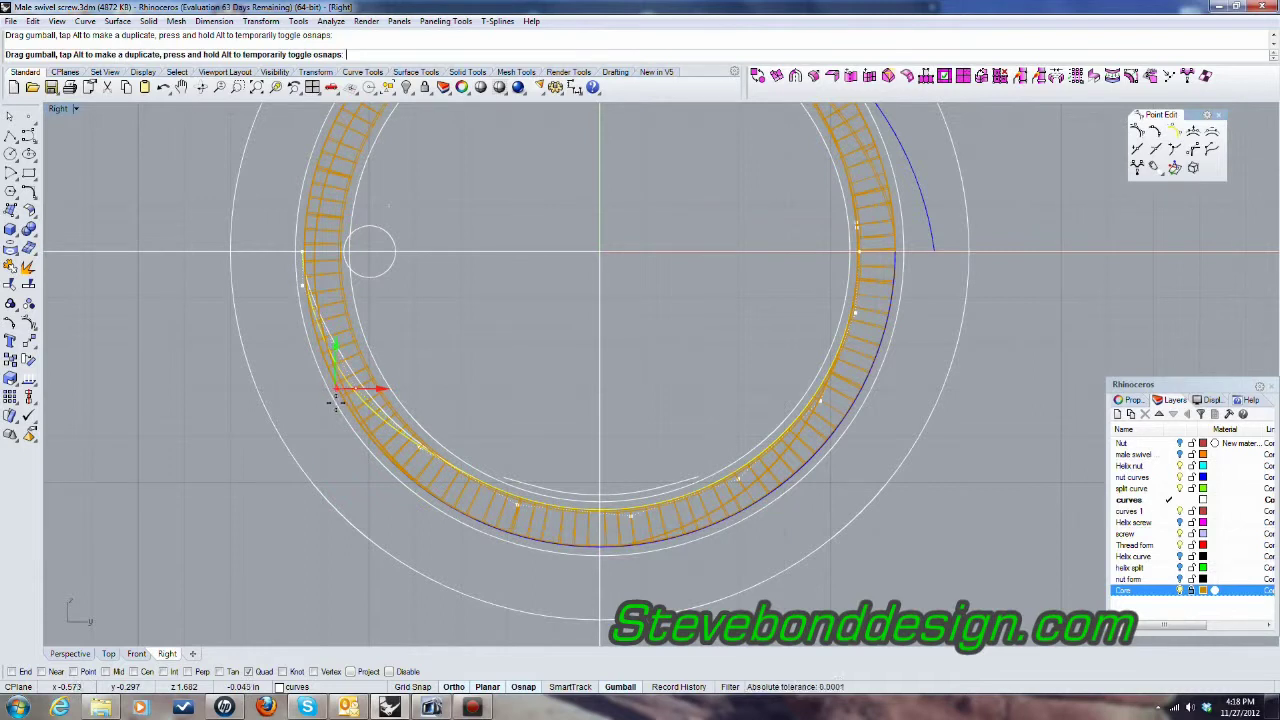
pyautogui.click(420, 448)
pyautogui.moveTo(422, 412); pyautogui.dragTo(454, 460)
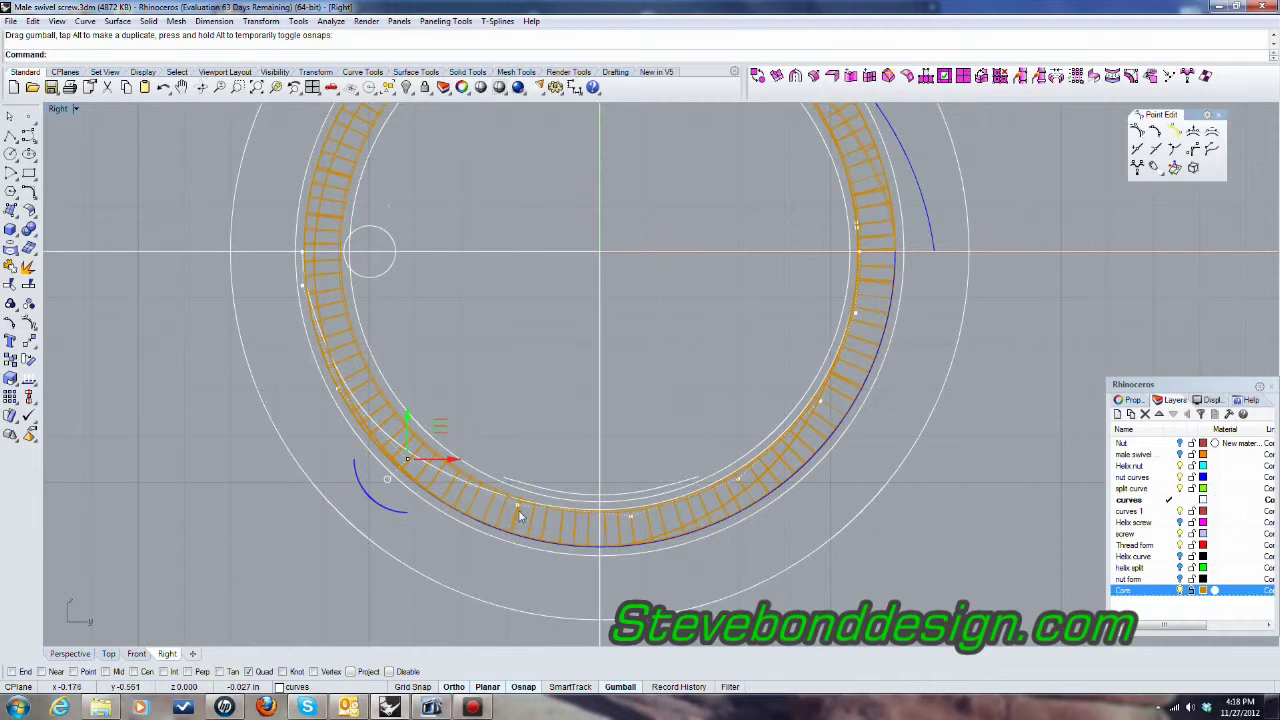
# Step: Lower the next three control points along the bottom of the curve by decreasing amounts to ease it gradually away from the thread root
pyautogui.click(518, 508)
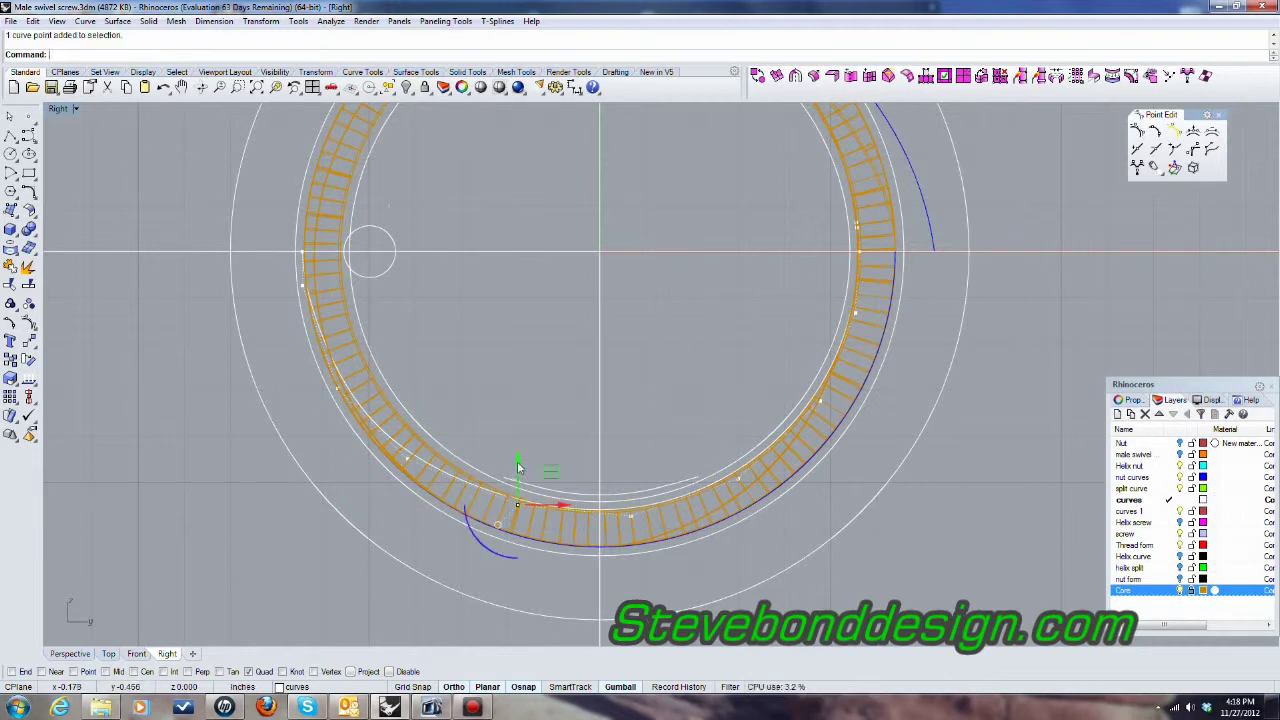
pyautogui.moveTo(518, 466); pyautogui.dragTo(514, 517)
pyautogui.click(632, 518)
pyautogui.moveTo(632, 480); pyautogui.dragTo(632, 522)
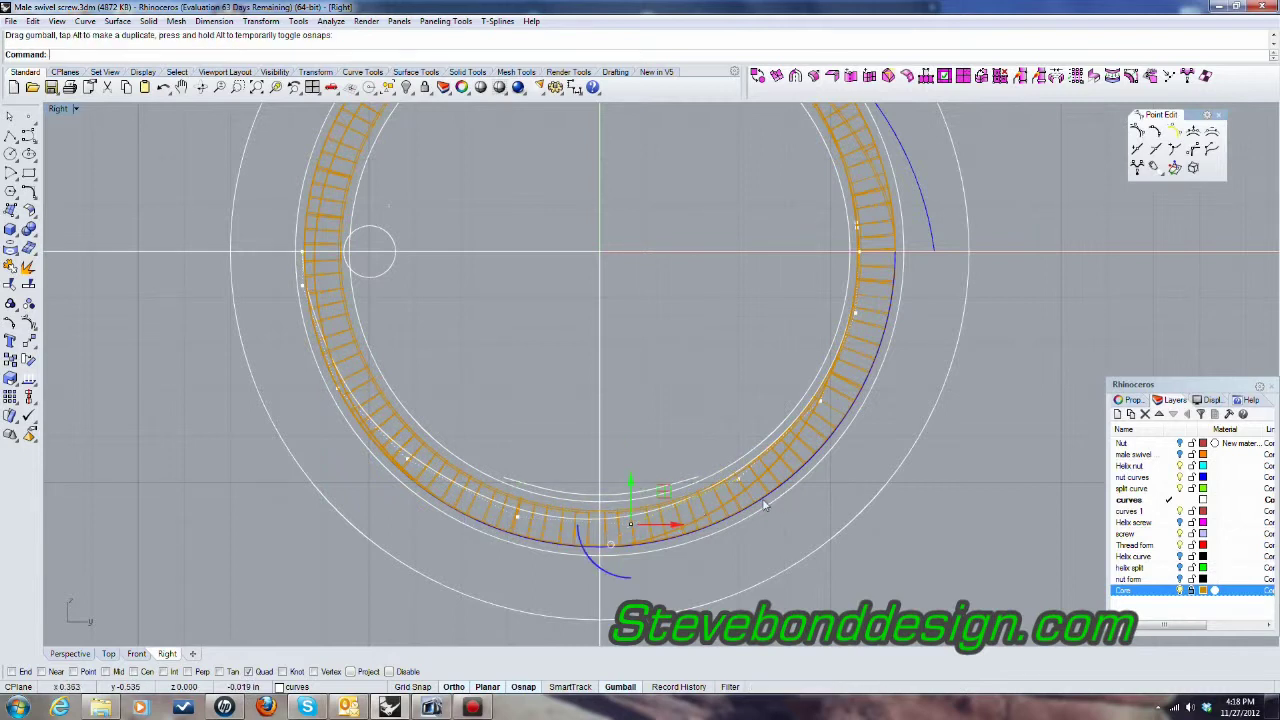
pyautogui.click(739, 478)
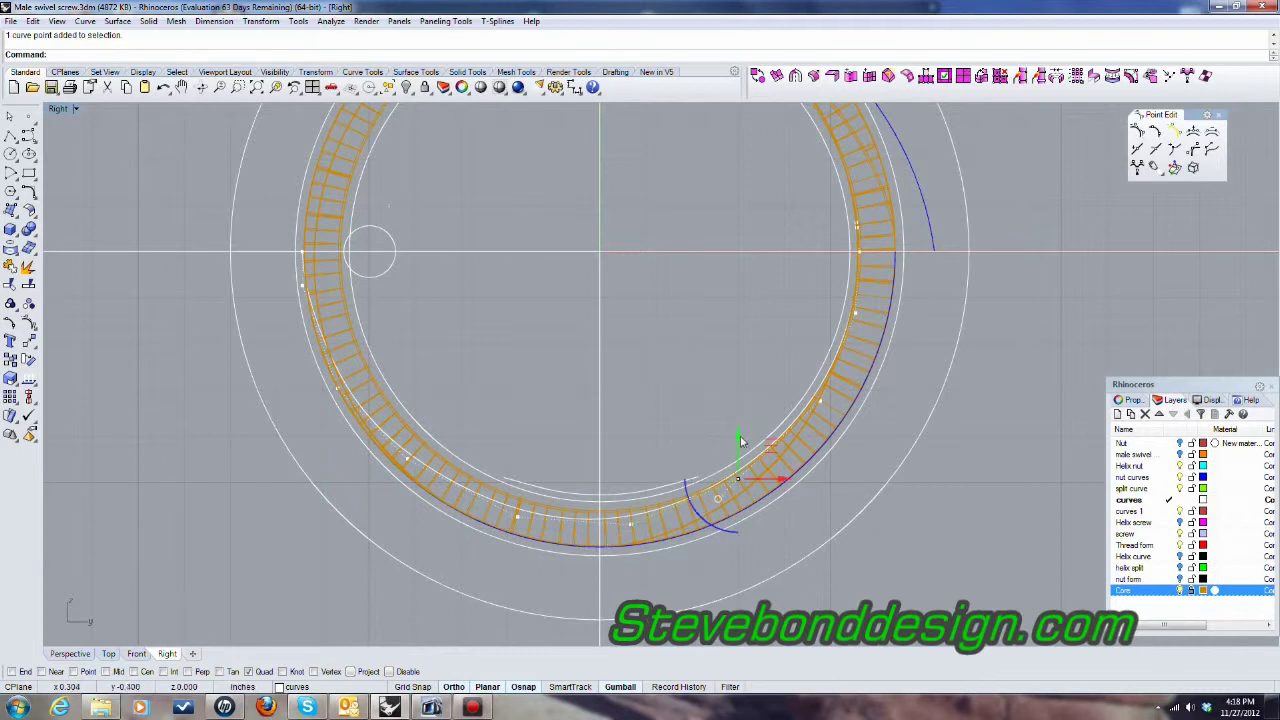
pyautogui.moveTo(739, 438); pyautogui.dragTo(745, 450)
# Step: Nudge the following two control points slightly to blend the run-out curve smoothly into the original thread-root path
pyautogui.click(821, 402)
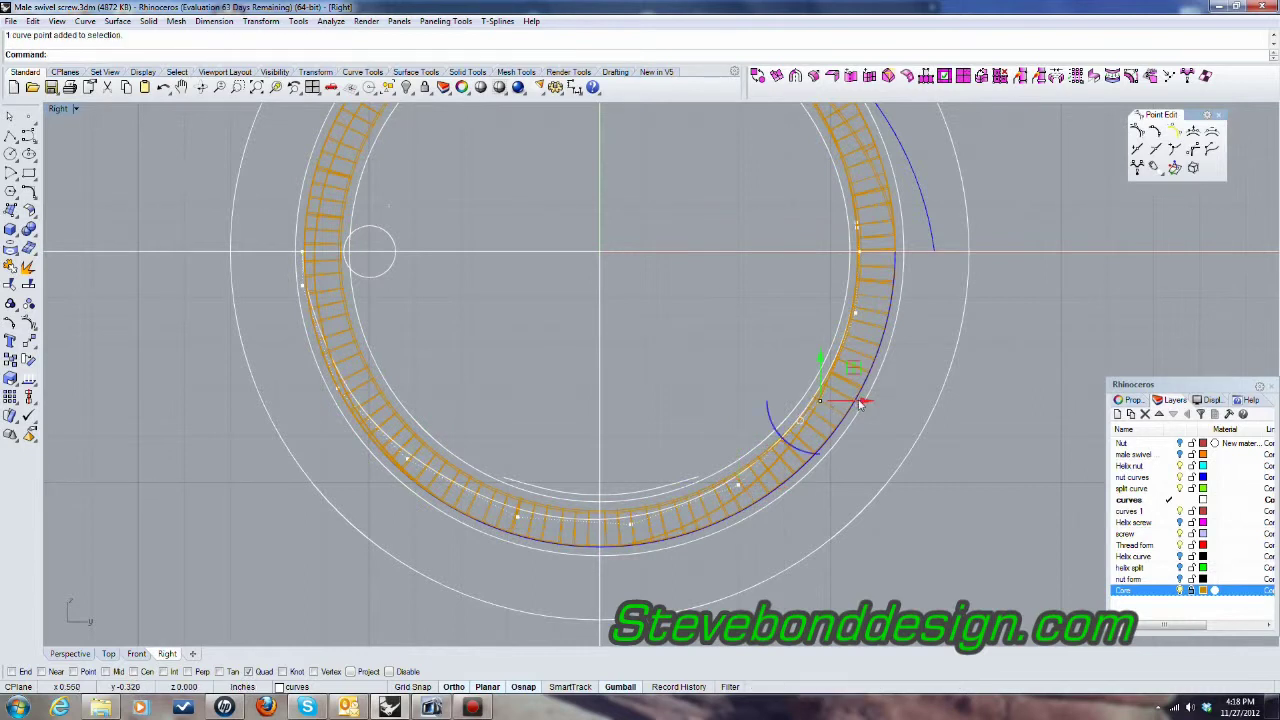
pyautogui.moveTo(823, 401); pyautogui.dragTo(823, 405)
pyautogui.moveTo(890, 373); pyautogui.dragTo(840, 441, button='right')
pyautogui.scroll(5, 800, 400)
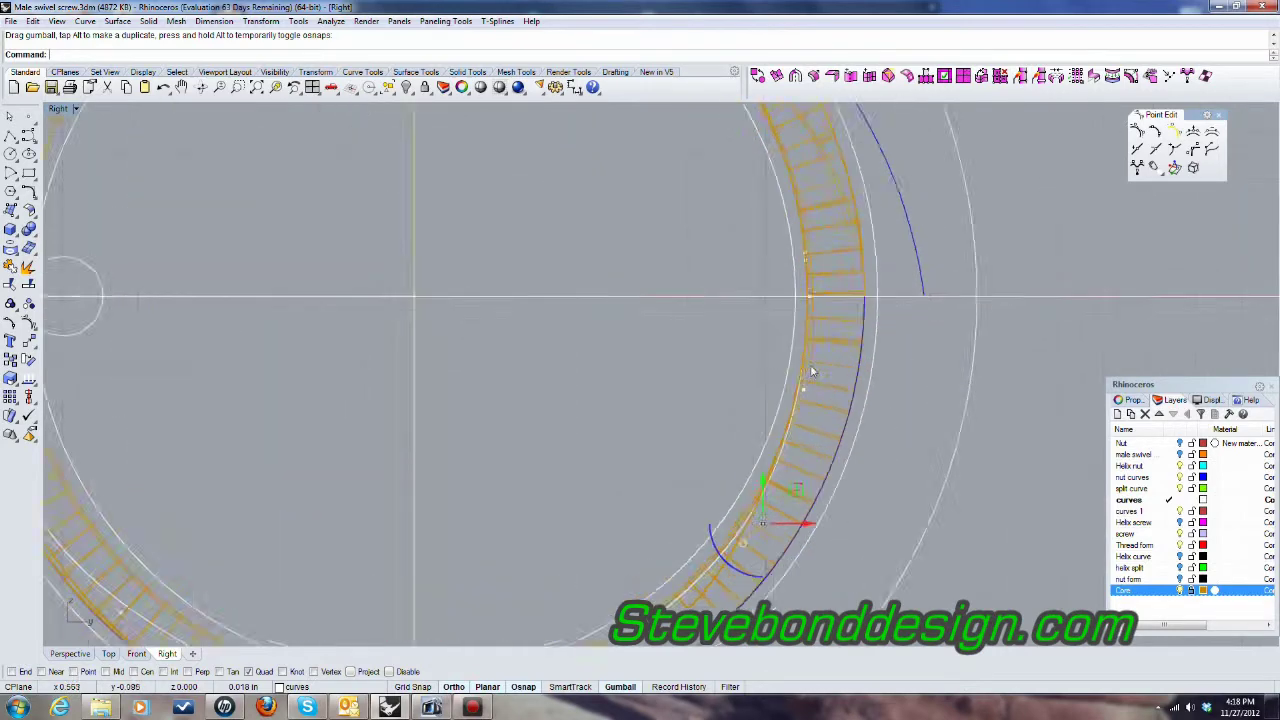
pyautogui.click(792, 408)
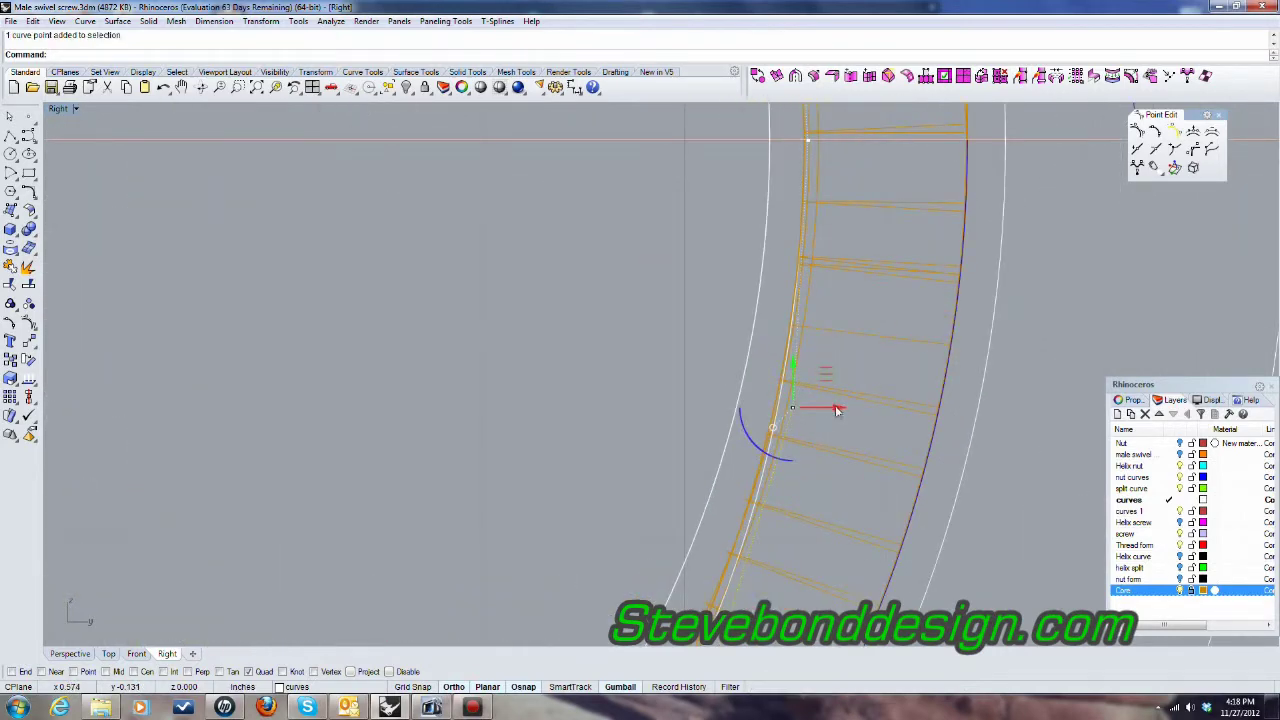
pyautogui.moveTo(835, 406); pyautogui.dragTo(799, 413)
pyautogui.scroll(-5, 780, 412)
pyautogui.scroll(7, 766, 414)
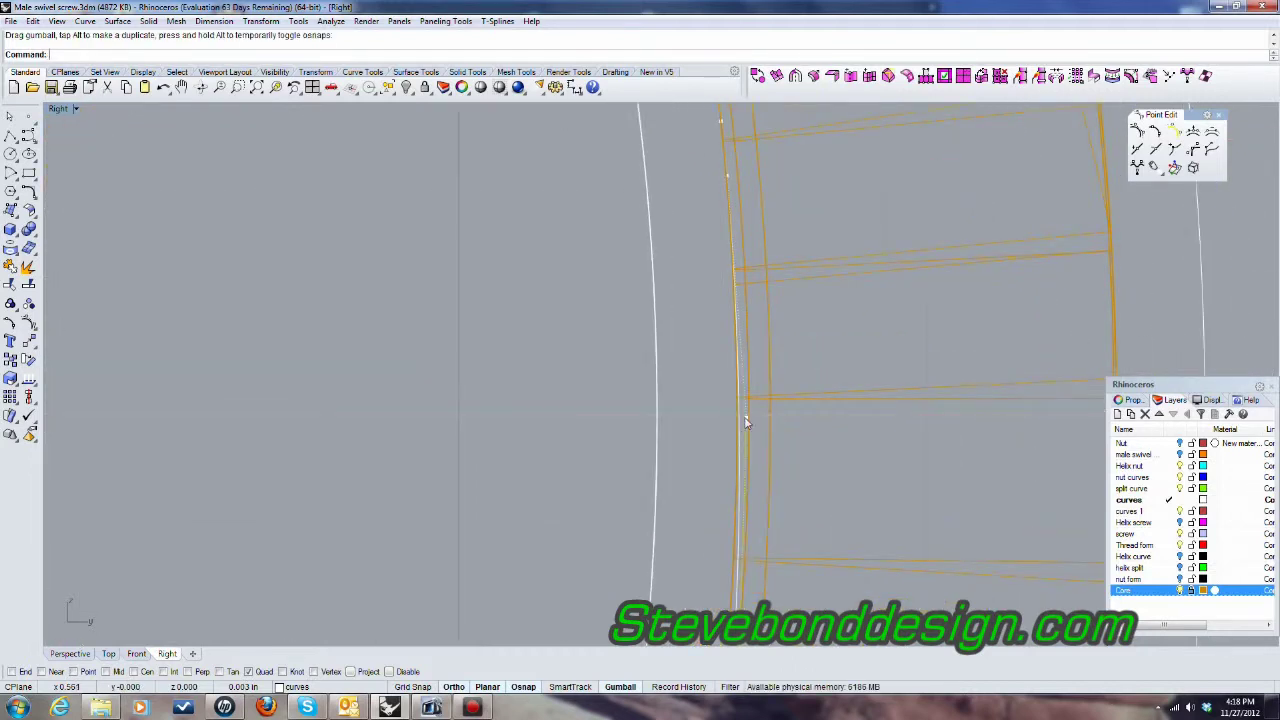
# Step: Move the run-out curve's control point beside the horizontal axis outward about 0.003 in in the Right view
pyautogui.click(747, 420)
pyautogui.scroll(3, 752, 421)
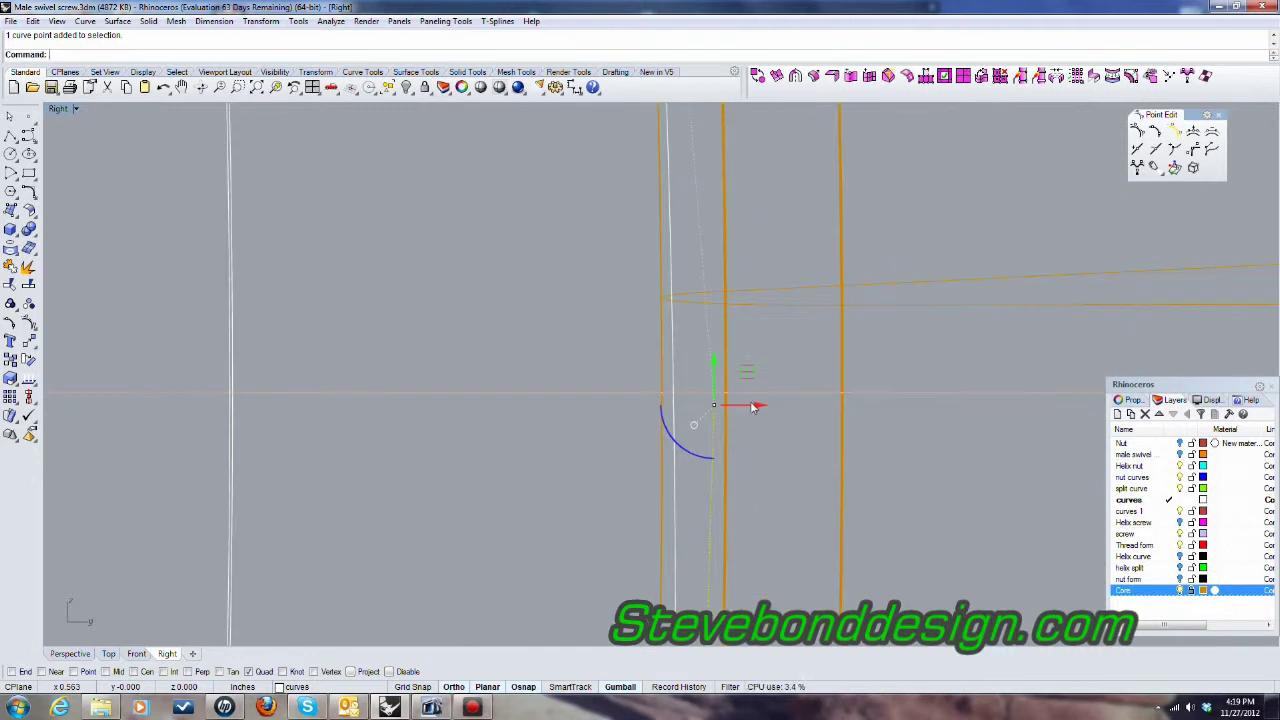
pyautogui.moveTo(757, 407); pyautogui.dragTo(781, 409)
pyautogui.scroll(-5, 848, 383)
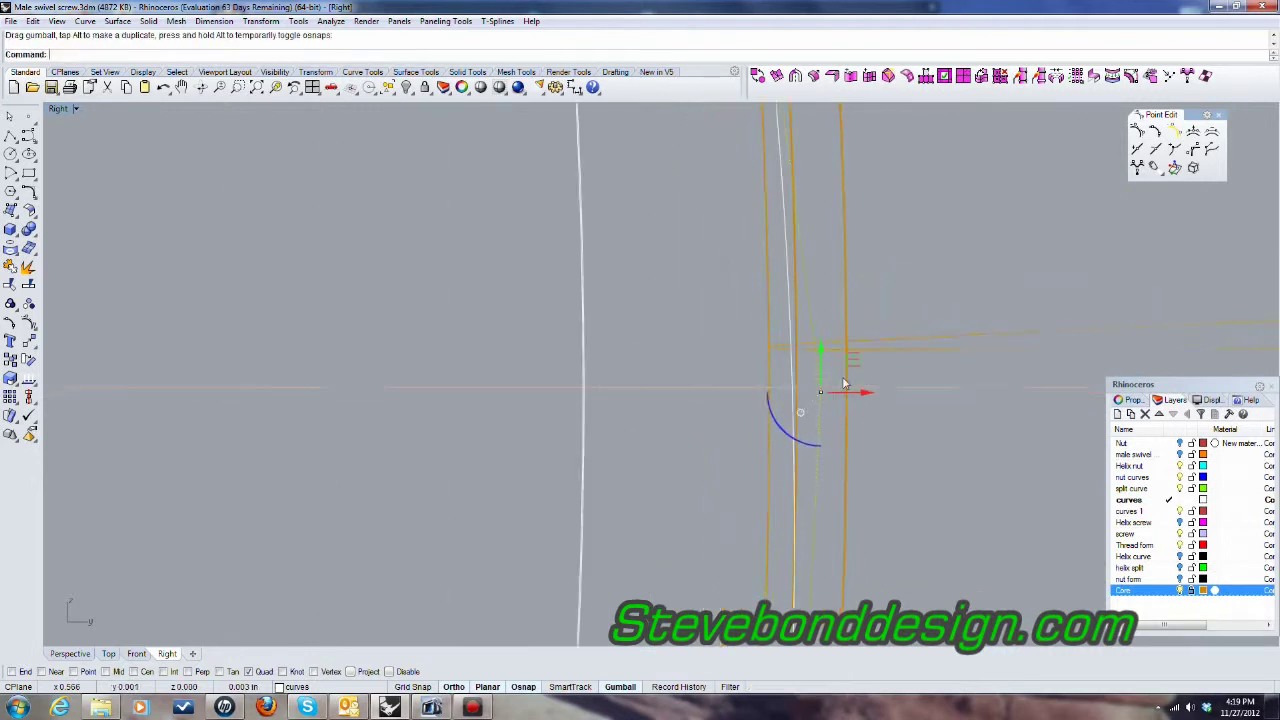
pyautogui.scroll(-3, 855, 337)
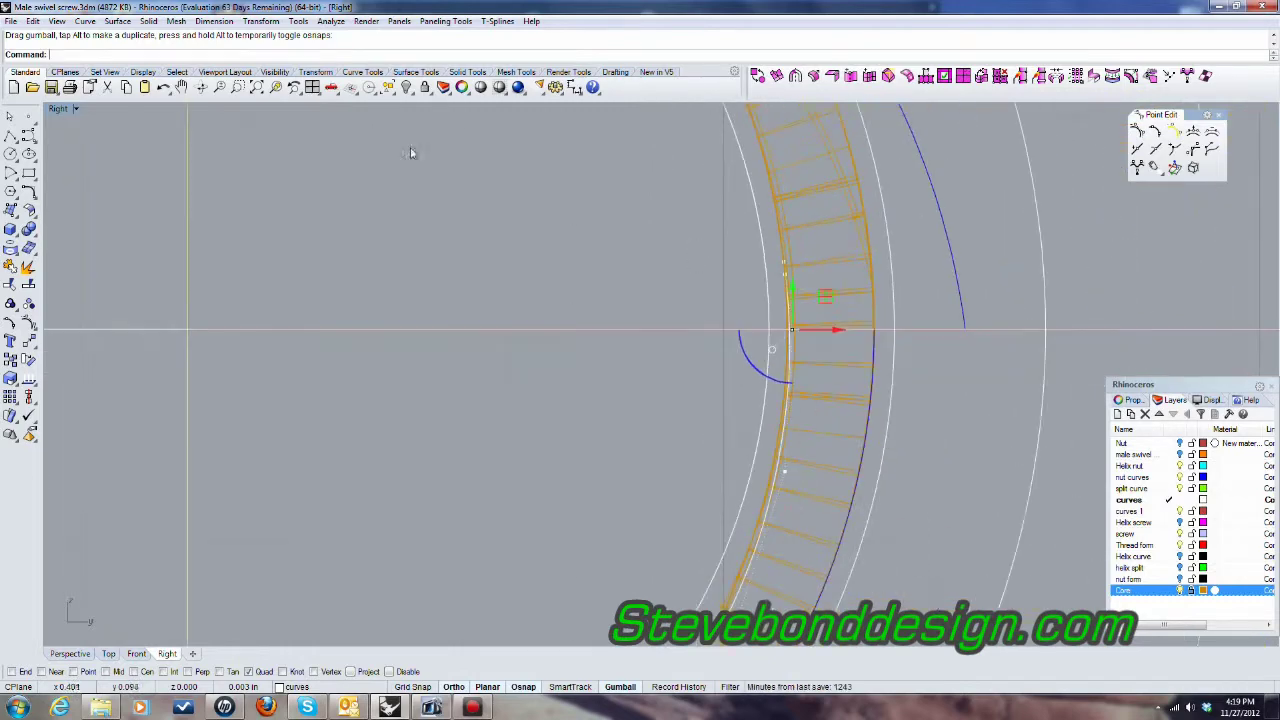
# Step: Rebuild the run-out curve with 8 control points at degree 3, deleting the input curve
pyautogui.click(33, 22)
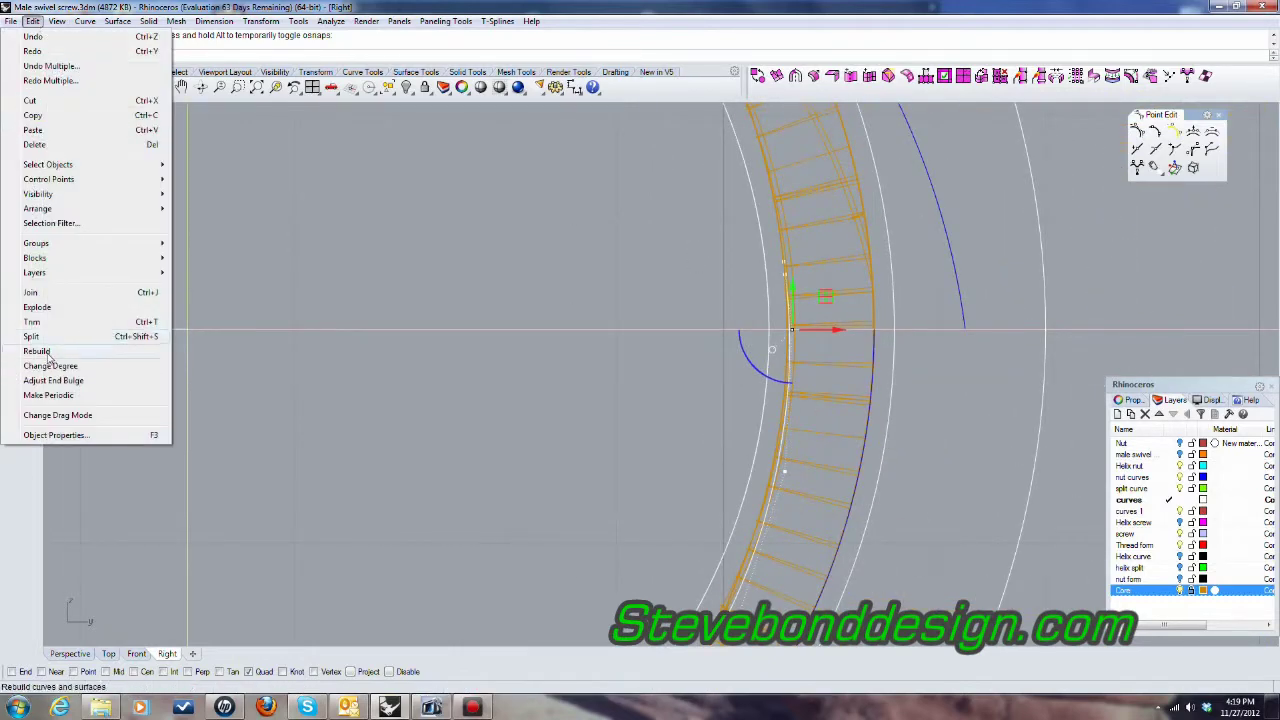
pyautogui.click(36, 352)
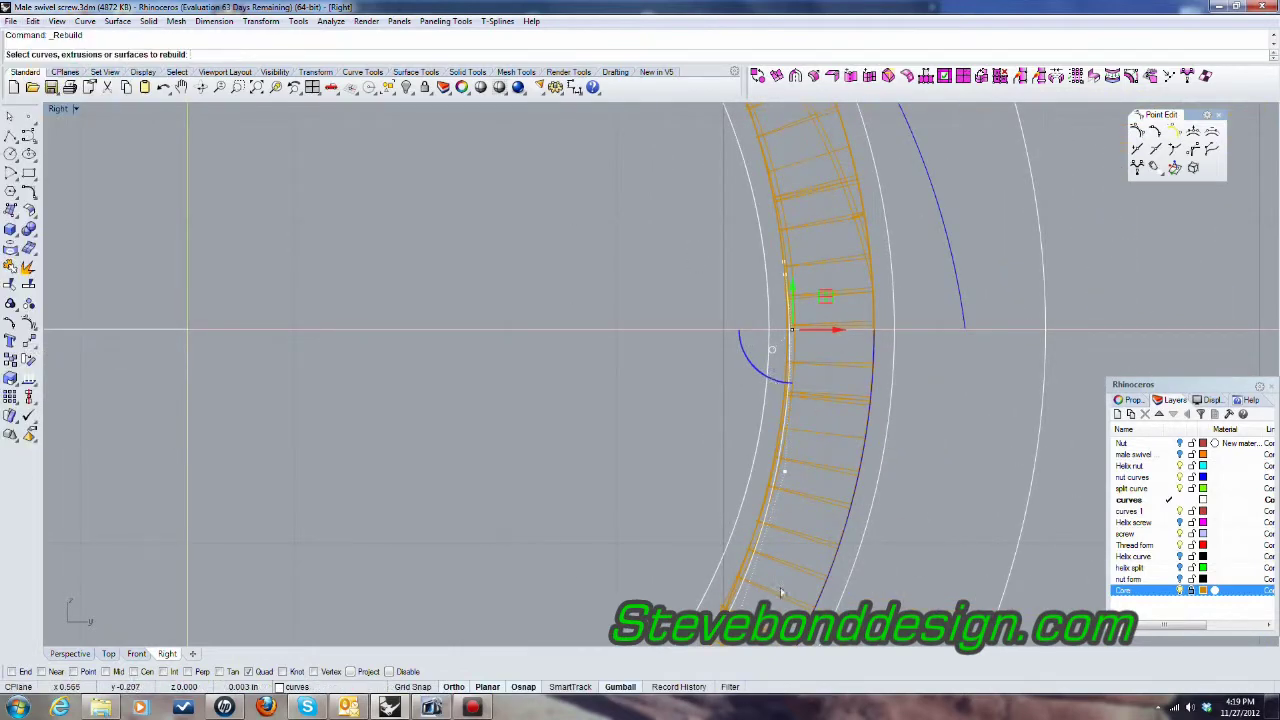
pyautogui.scroll(3, 774, 489)
pyautogui.click(784, 474)
pyautogui.press('Return')
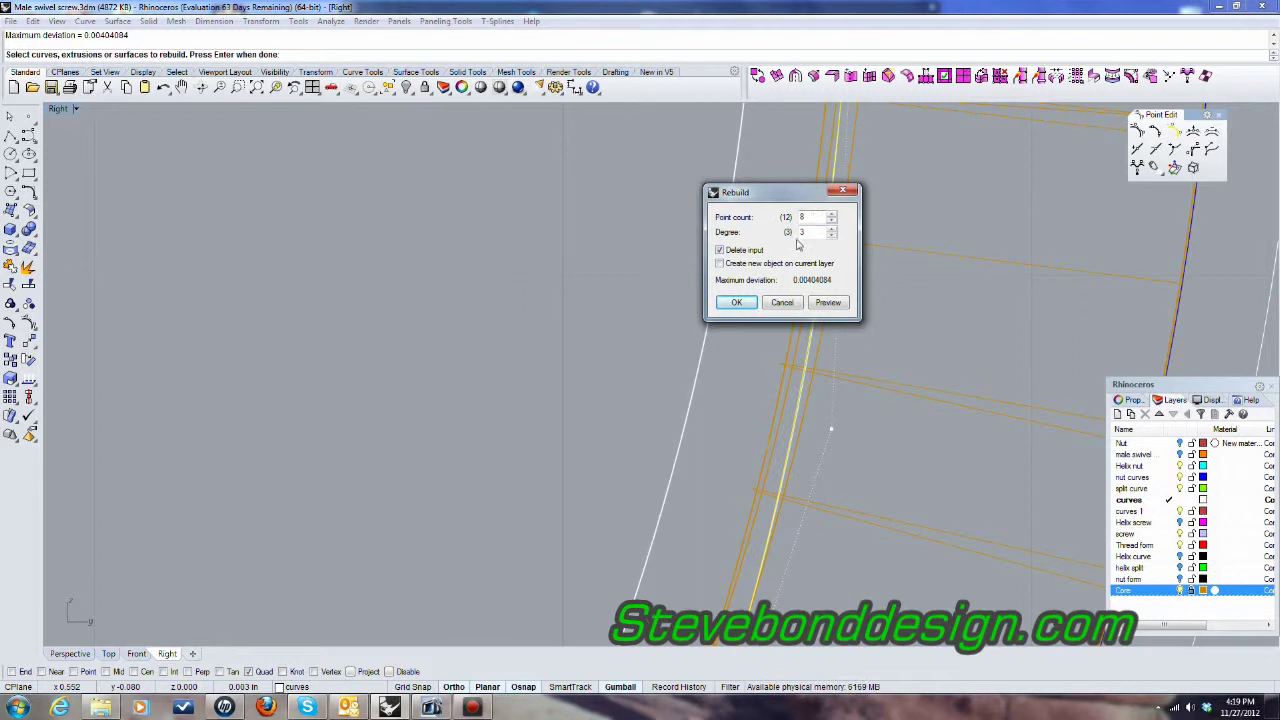
pyautogui.click(733, 304)
pyautogui.scroll(-6, 806, 343)
pyautogui.moveTo(1014, 260); pyautogui.dragTo(941, 336, button='right')
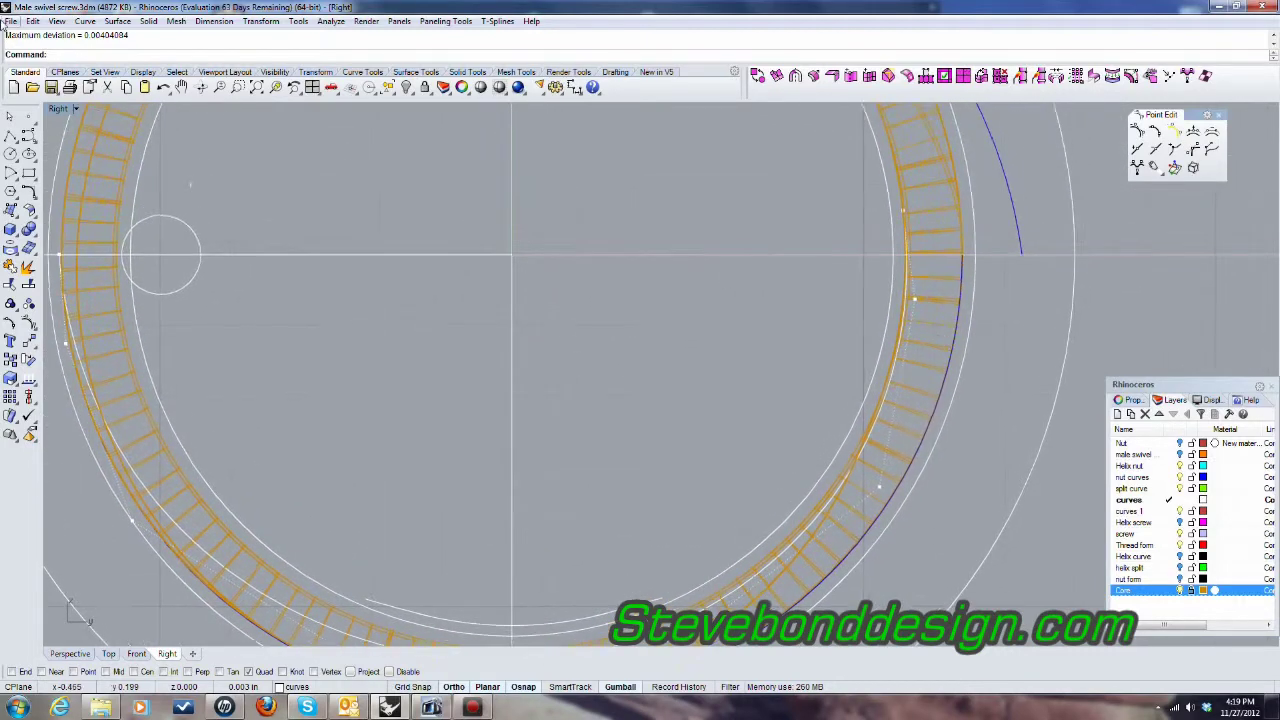
# Step: Restore the four-view layout and turn off the rebuilt curve's control points
pyautogui.doubleClick(60, 112)
pyautogui.scroll(-8, 889, 274)
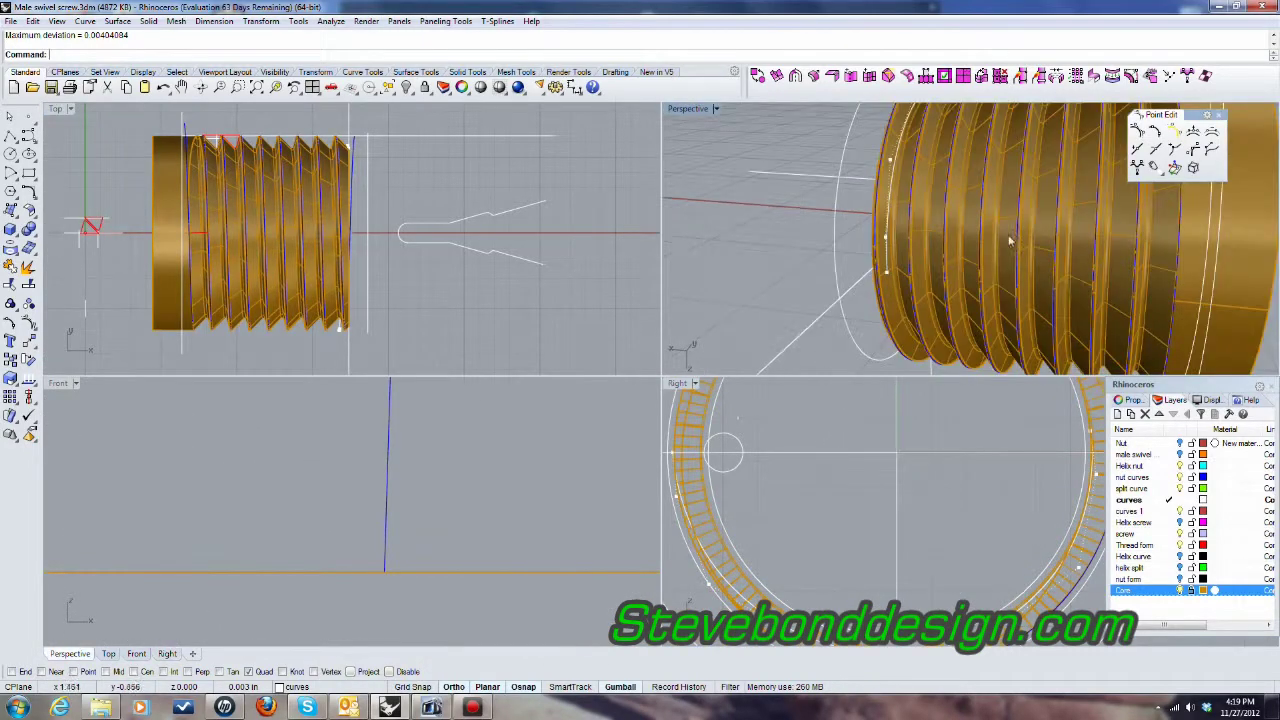
pyautogui.moveTo(1009, 240); pyautogui.dragTo(966, 251, button='right')
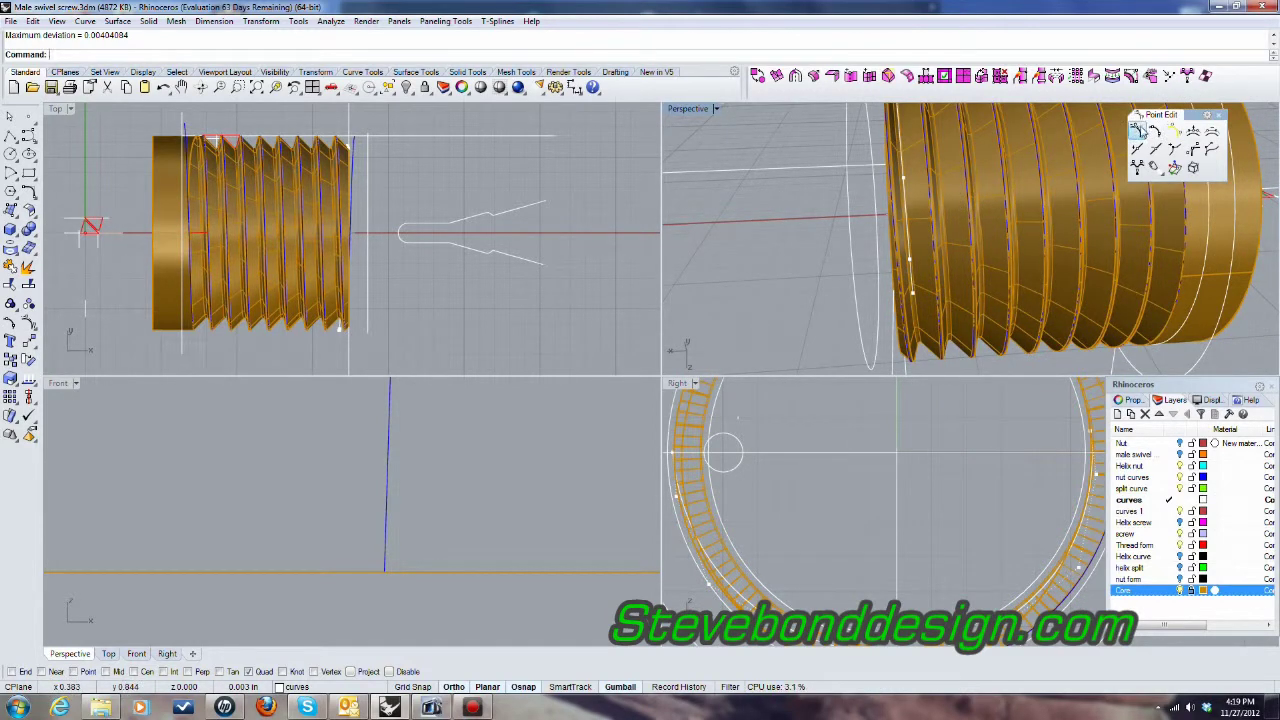
pyautogui.rightClick(1138, 130)
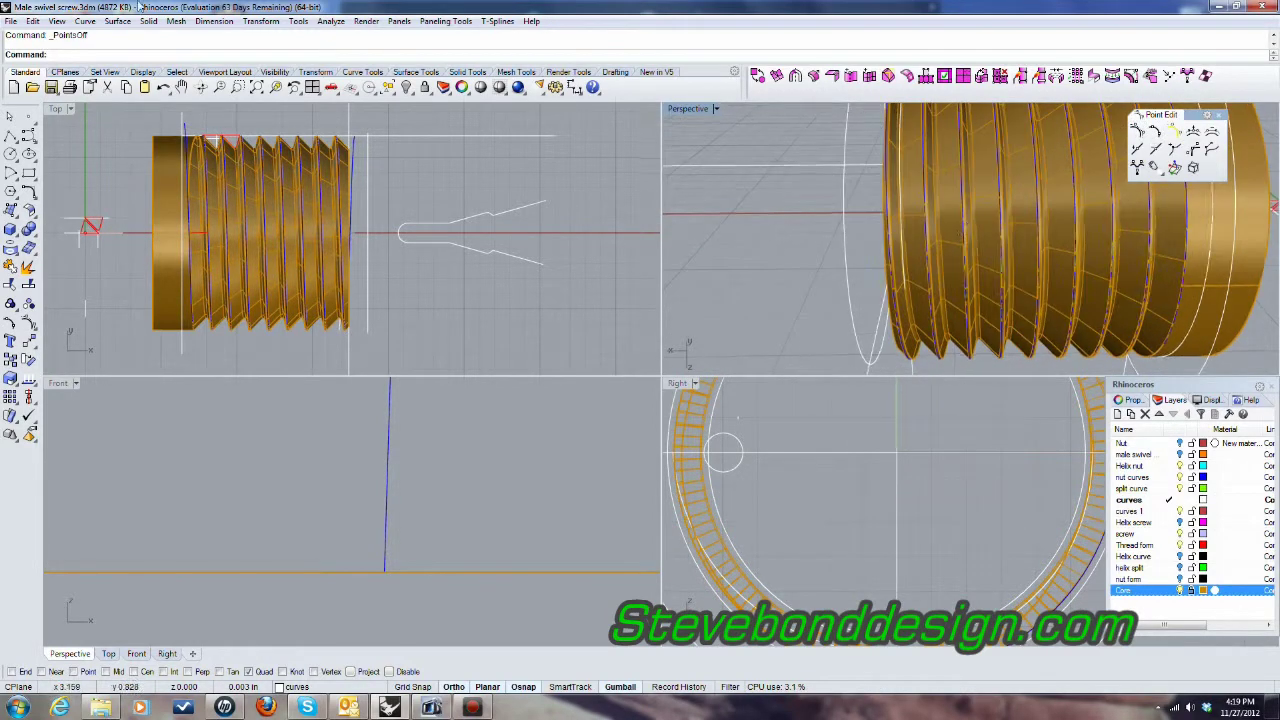
# Step: Draw a straight line about 0.1 in long from the run-out curve's outer endpoint, parallel to the core axis and past the thread's end
pyautogui.click(85, 21)
pyautogui.moveTo(55, 72)
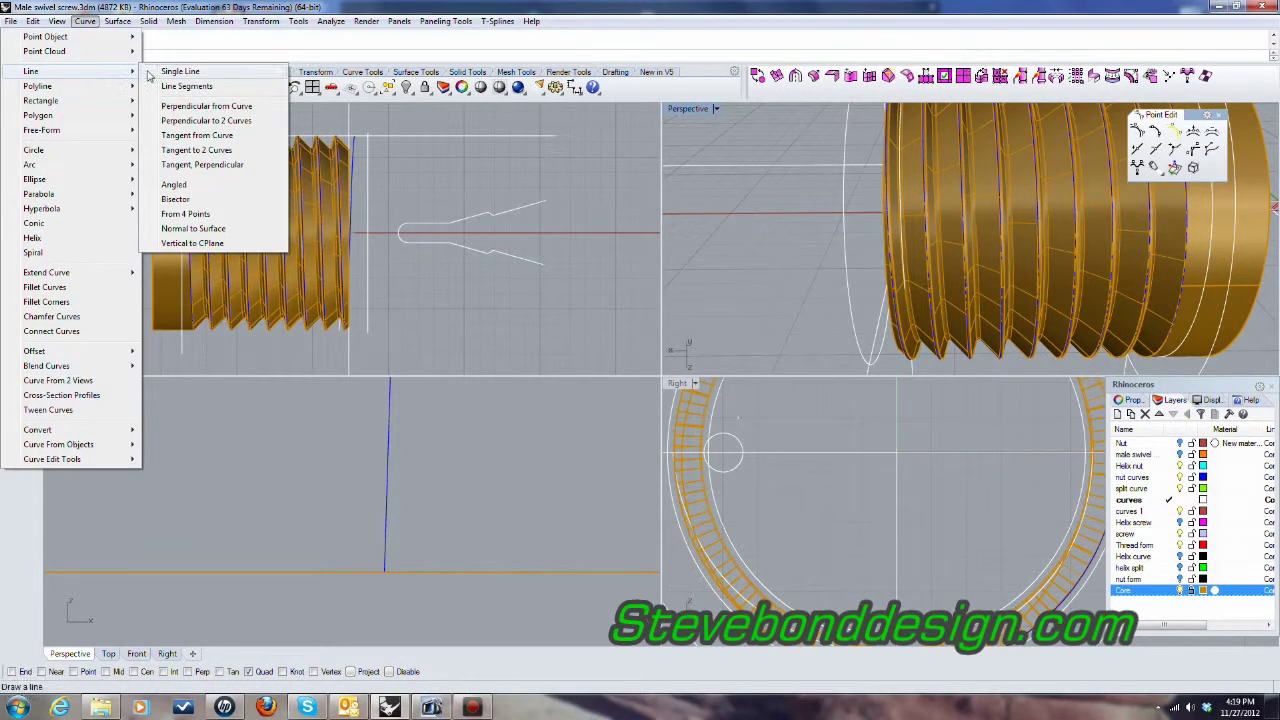
pyautogui.click(180, 72)
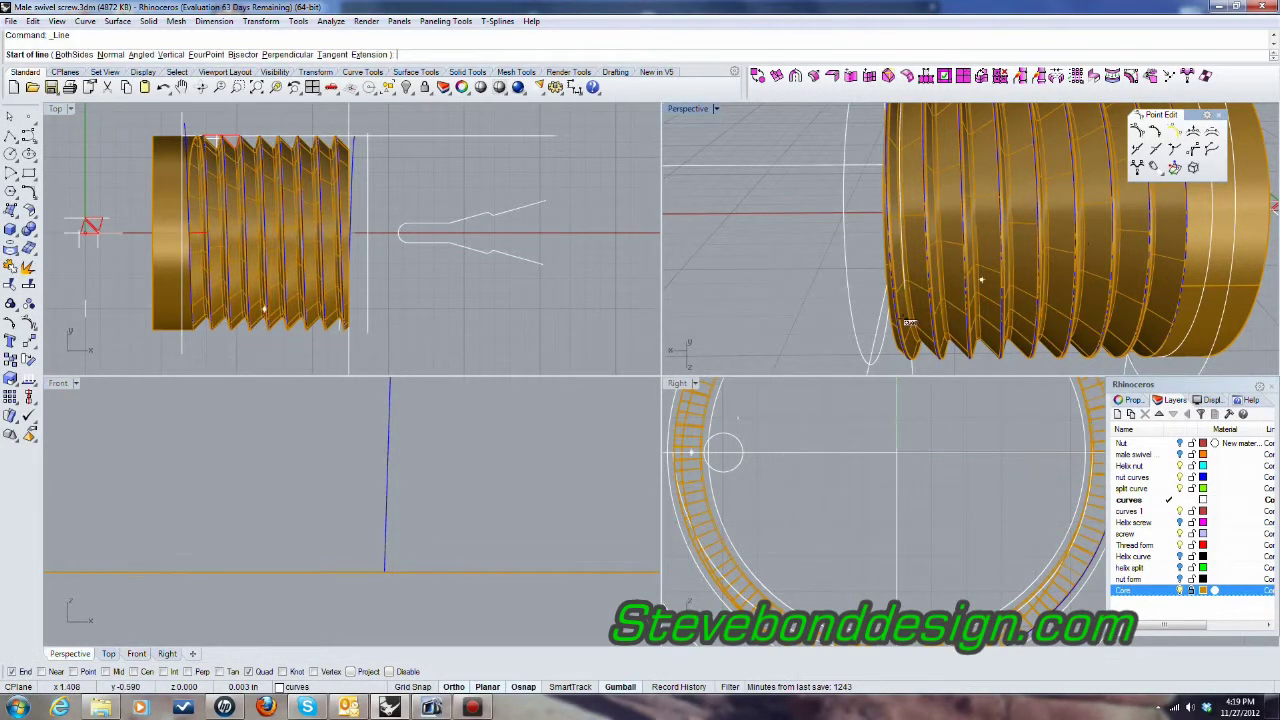
pyautogui.scroll(5, 884, 316)
pyautogui.click(843, 308)
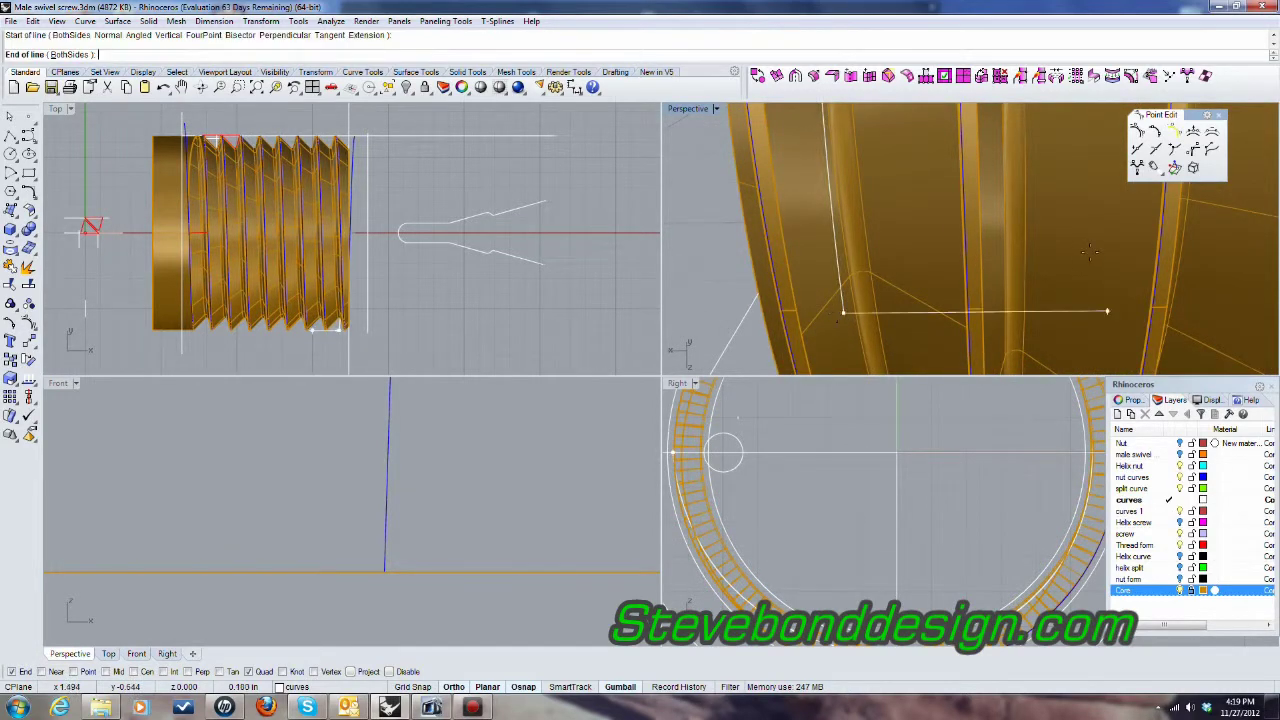
pyautogui.scroll(-3, 1109, 308)
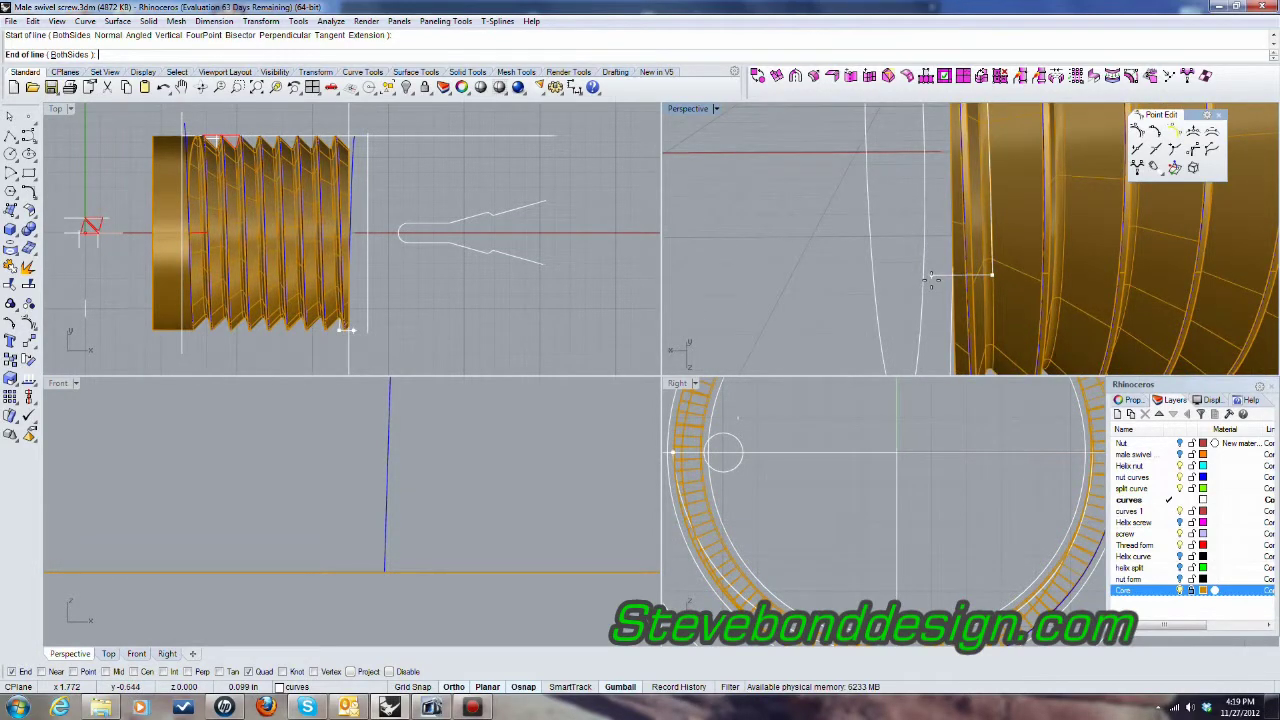
pyautogui.click(931, 280)
pyautogui.moveTo(1009, 277); pyautogui.dragTo(1083, 257, button='right')
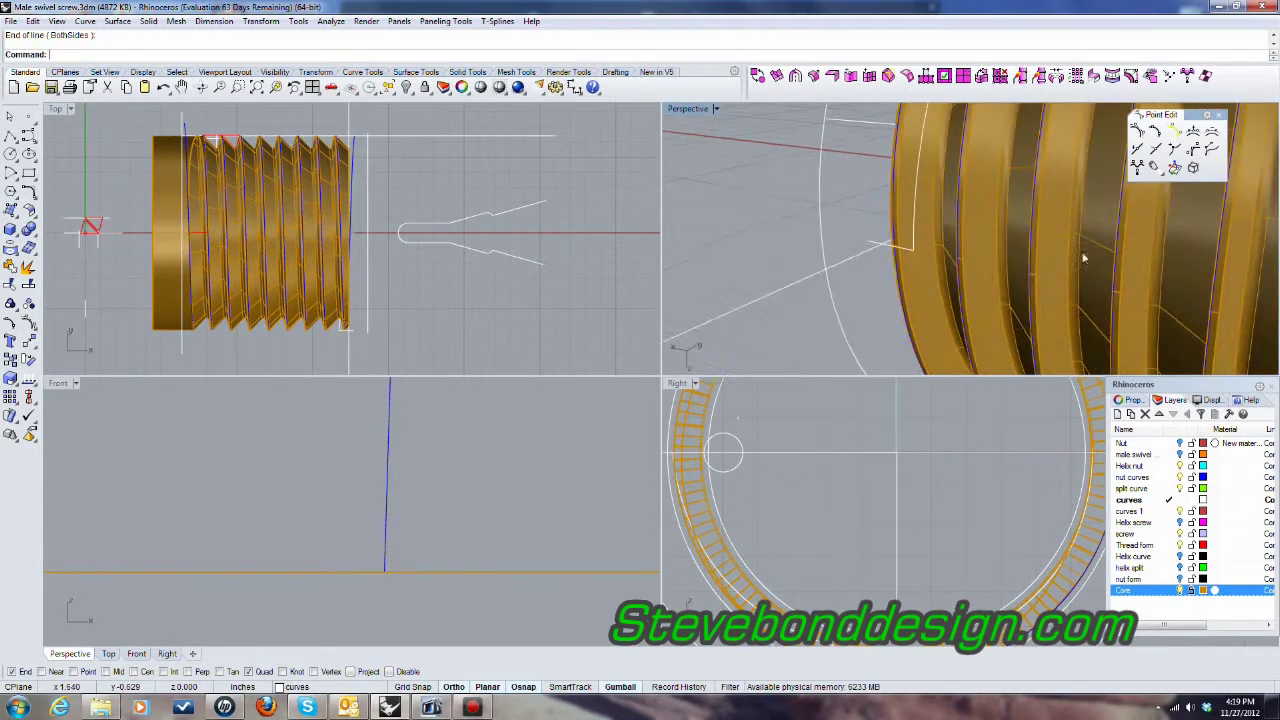
# Step: Enable history recording and sweep the short line along the run-out curve with Sweep 1 Rail in Roadlike Right style
pyautogui.click(668, 687)
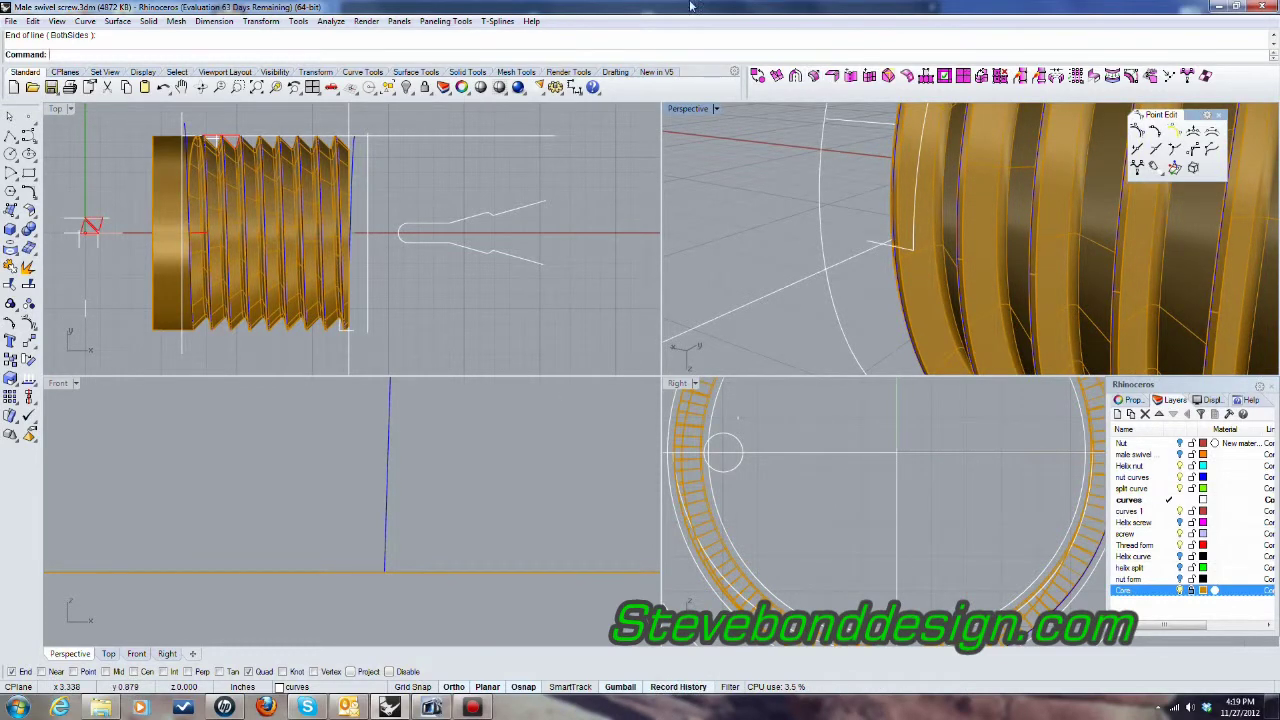
pyautogui.click(118, 22)
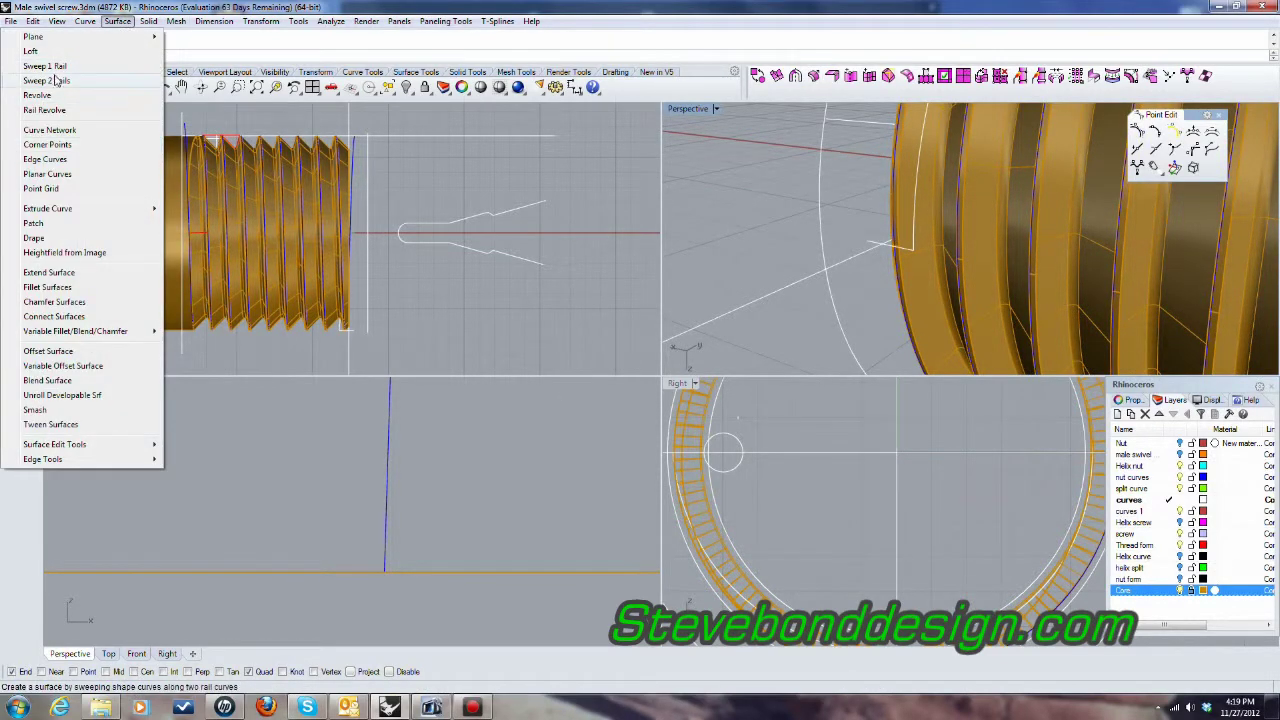
pyautogui.click(50, 68)
pyautogui.scroll(5, 880, 245)
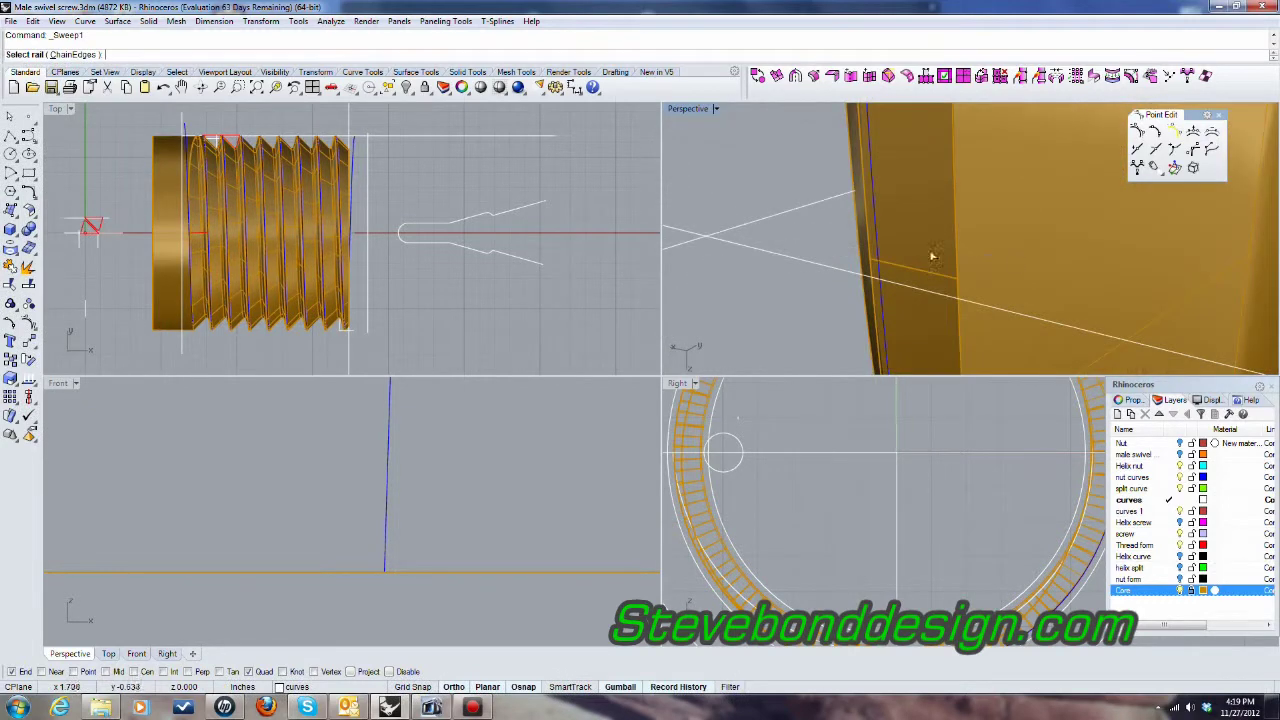
pyautogui.click(952, 252)
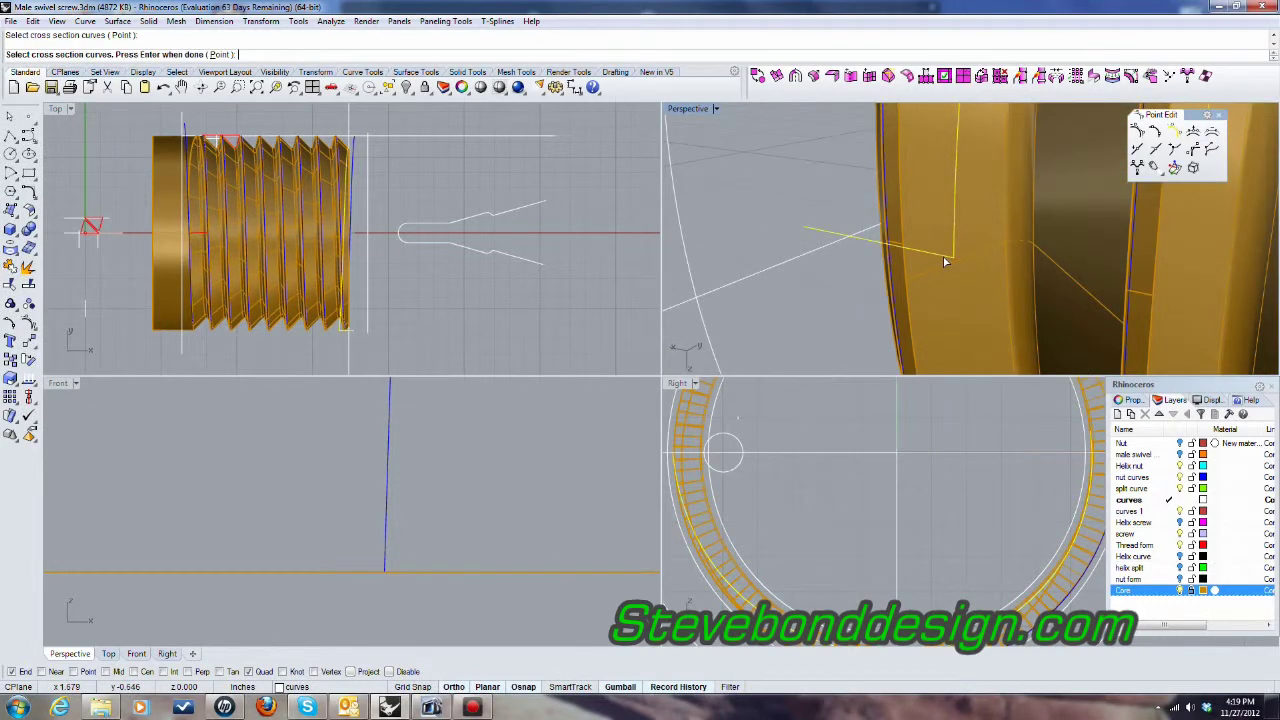
pyautogui.click(896, 292)
pyautogui.rightClick(896, 292)
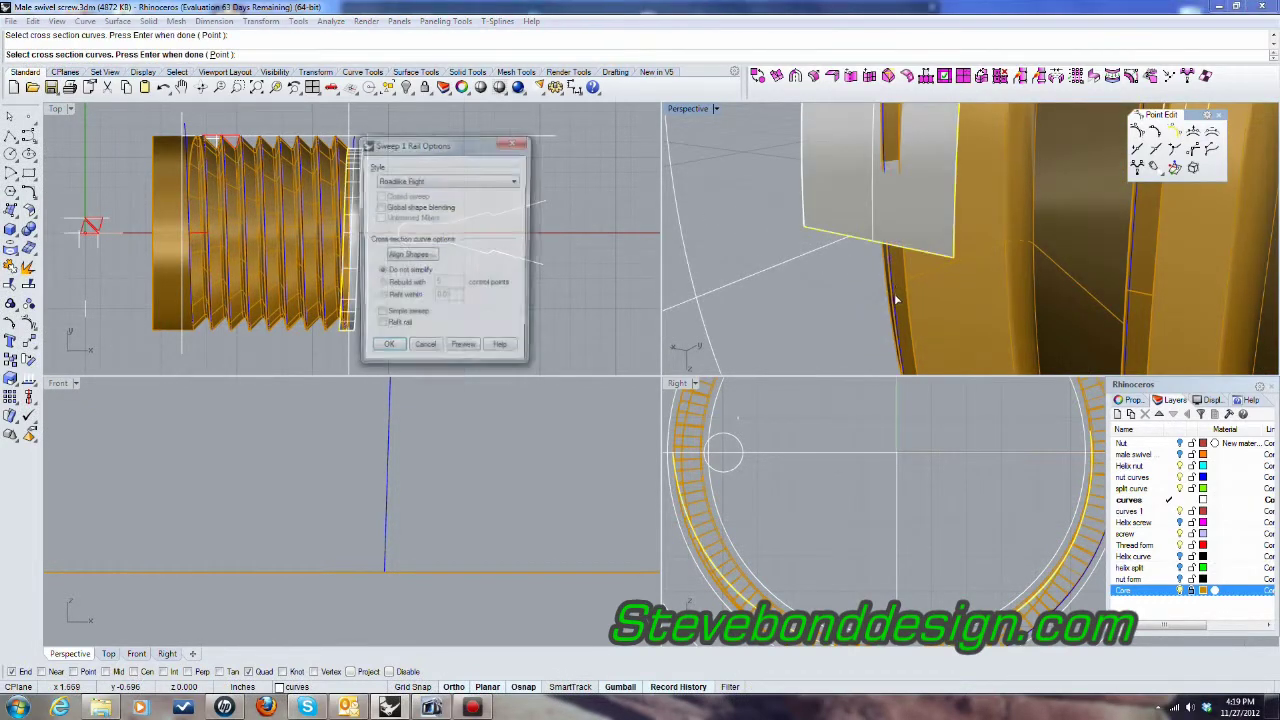
pyautogui.click(386, 350)
pyautogui.scroll(-3, 906, 243)
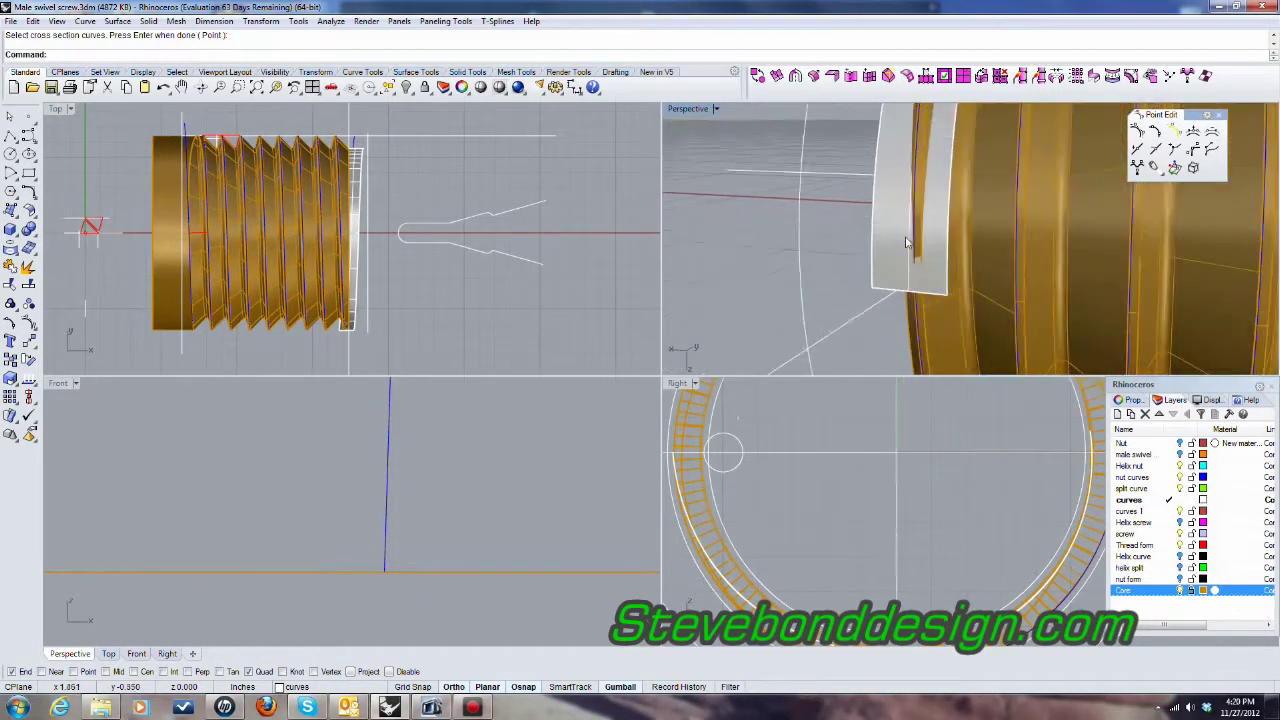
# Step: Examine from several angles where the swept run-out surface meets and emerges from the threaded core
pyautogui.moveTo(906, 243); pyautogui.dragTo(705, 252, button='right')
pyautogui.scroll(-4, 980, 223)
pyautogui.moveTo(980, 223); pyautogui.dragTo(1050, 218, button='right')
pyautogui.scroll(6, 925, 201)
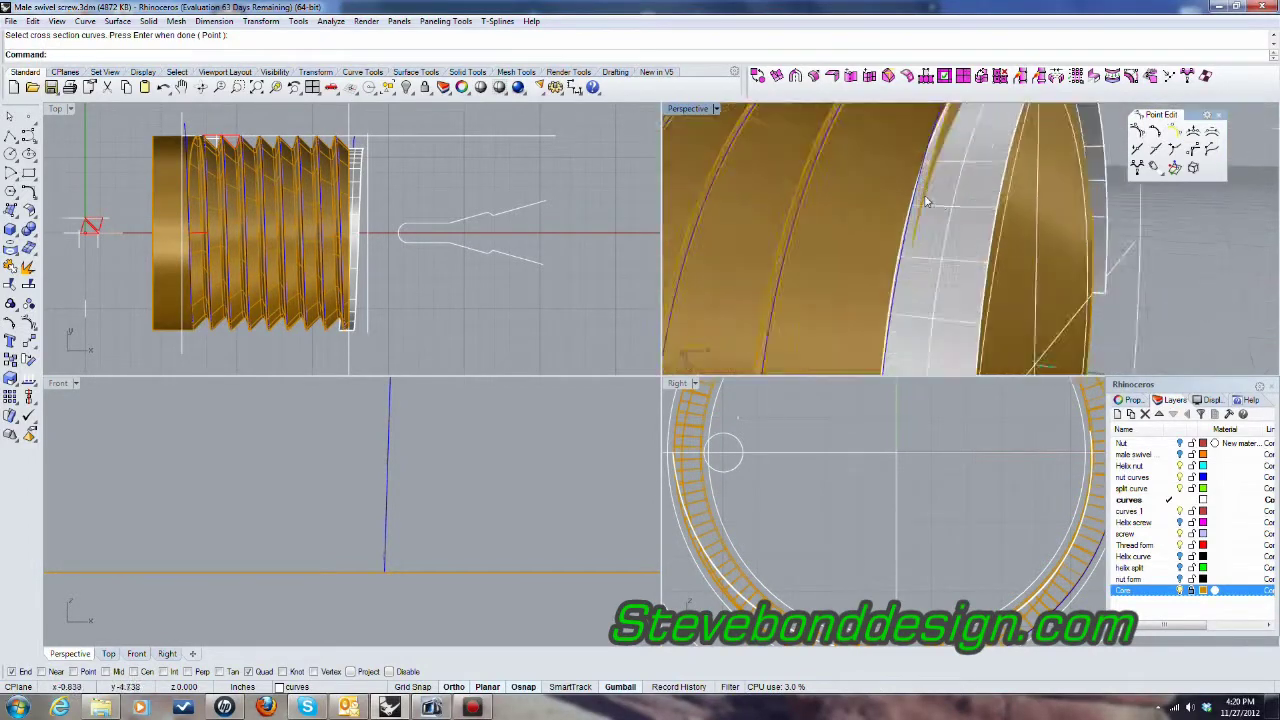
pyautogui.moveTo(925, 201); pyautogui.dragTo(945, 220, button='right')
pyautogui.scroll(-7, 926, 180)
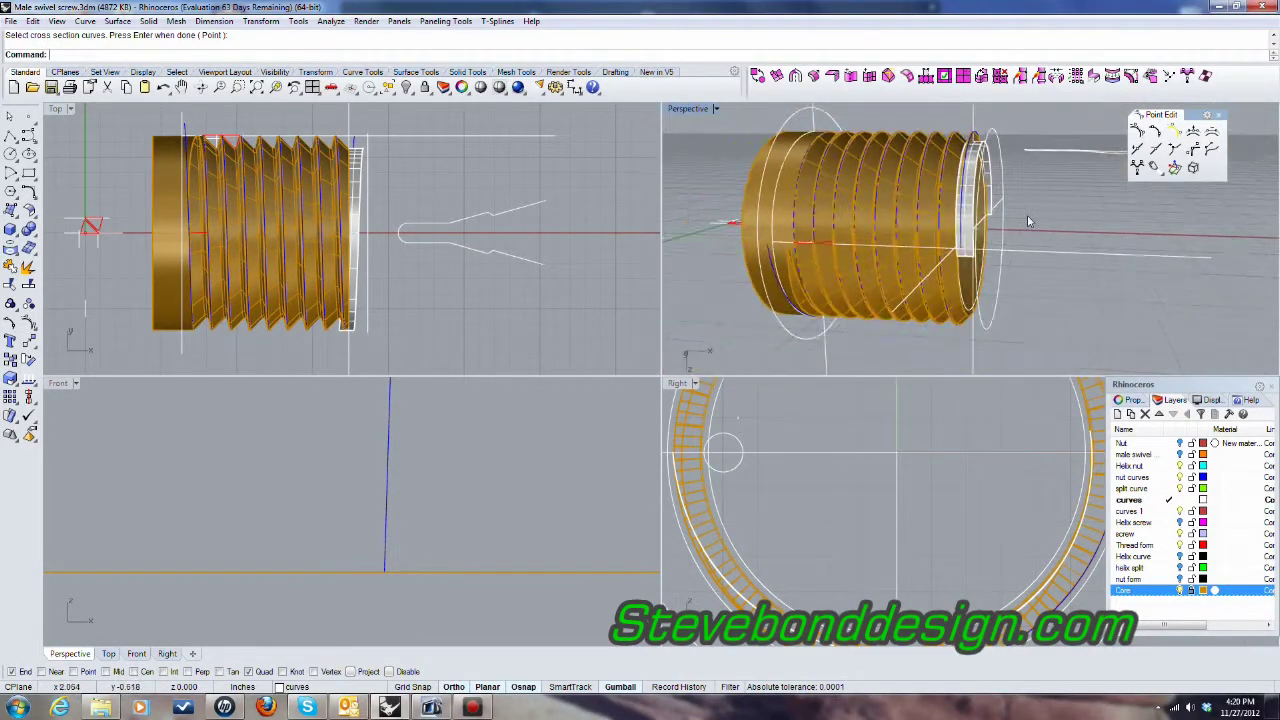
pyautogui.scroll(5, 1015, 215)
pyautogui.scroll(-2, 1005, 212)
pyautogui.moveTo(1005, 212); pyautogui.dragTo(1108, 198, button='right')
pyautogui.scroll(5, 930, 197)
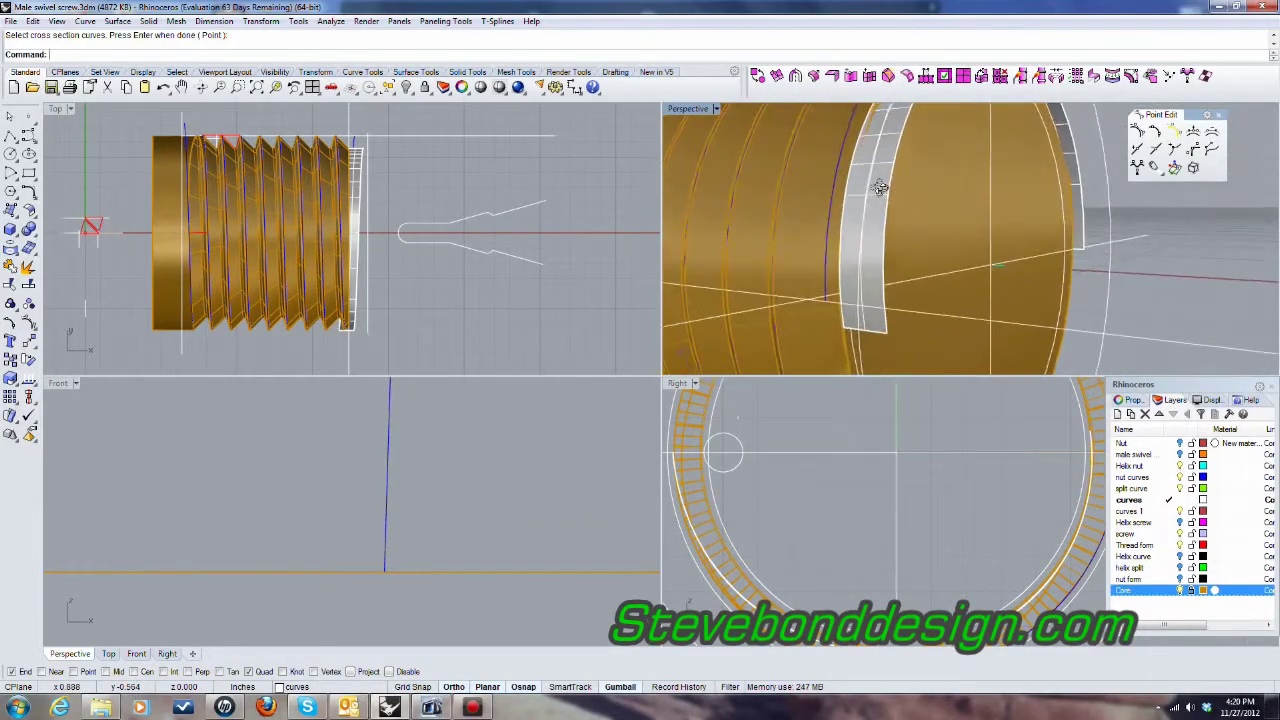
pyautogui.moveTo(879, 187); pyautogui.dragTo(885, 187, button='right')
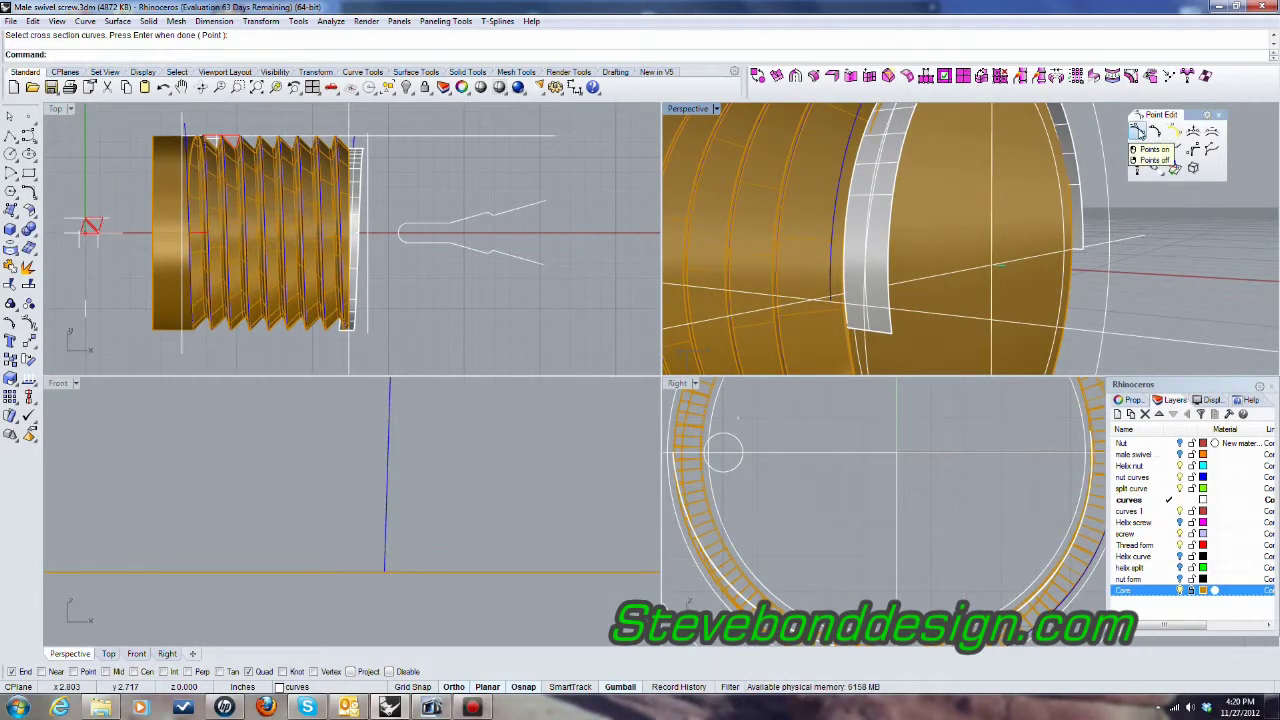
# Step: Turn on the control points of the run-out curve that serves as the sweep's rail
pyautogui.click(1137, 131)
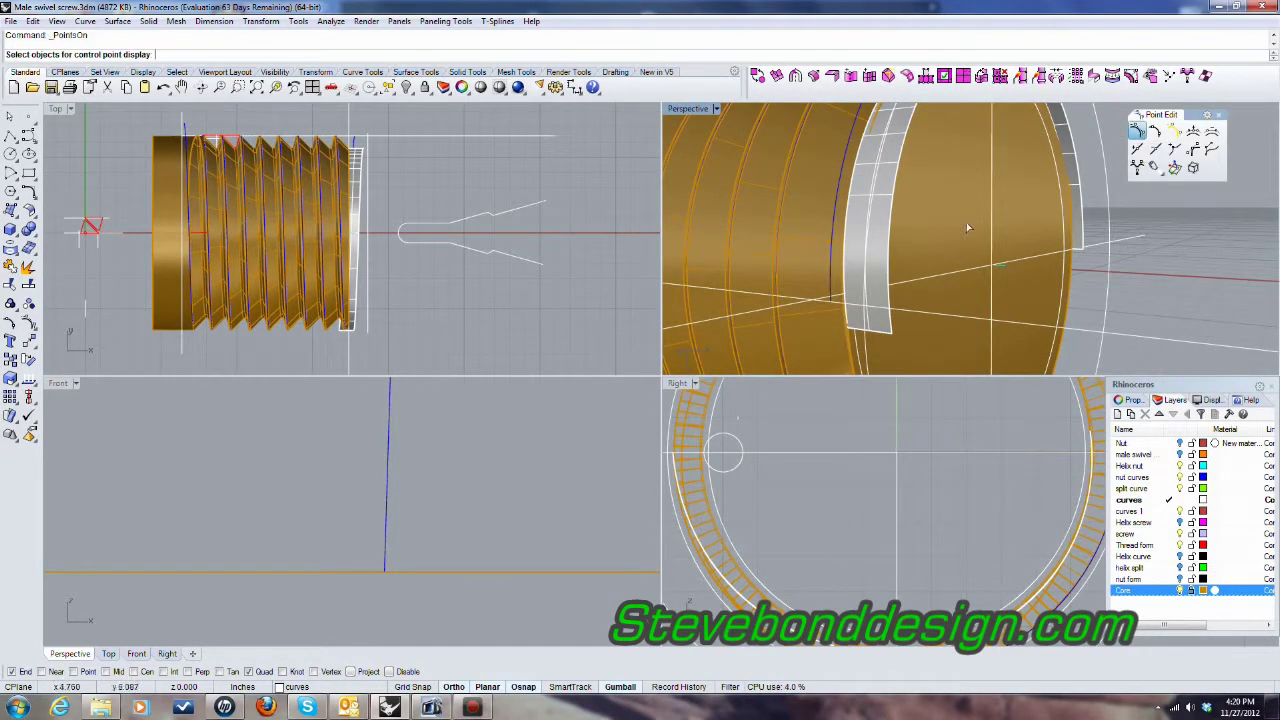
pyautogui.click(852, 215)
pyautogui.click(872, 249)
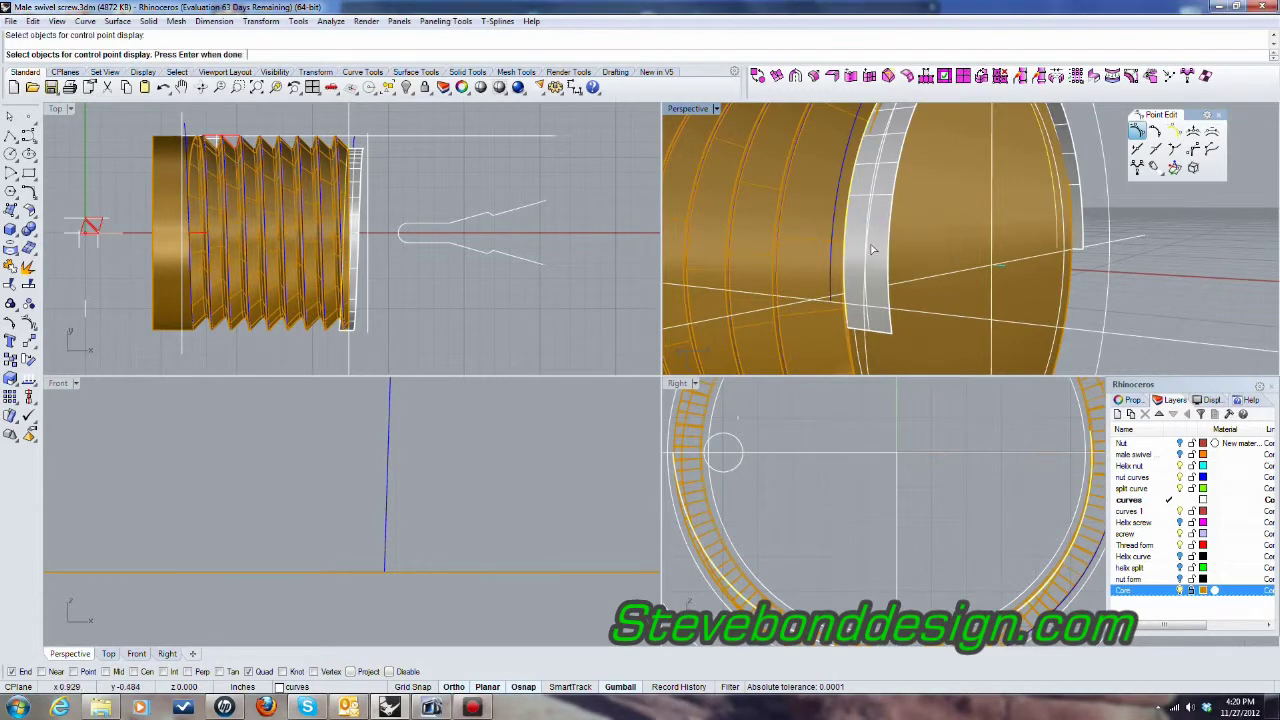
pyautogui.press('Return')
# Step: Turn off Quad snapping and nudge the rail's control point inside the lower thread band inward about 0.008 in to adjust the swept surface
pyautogui.moveTo(867, 260); pyautogui.dragTo(827, 208, button='right')
pyautogui.scroll(-4, 880, 254)
pyautogui.scroll(4, 860, 243)
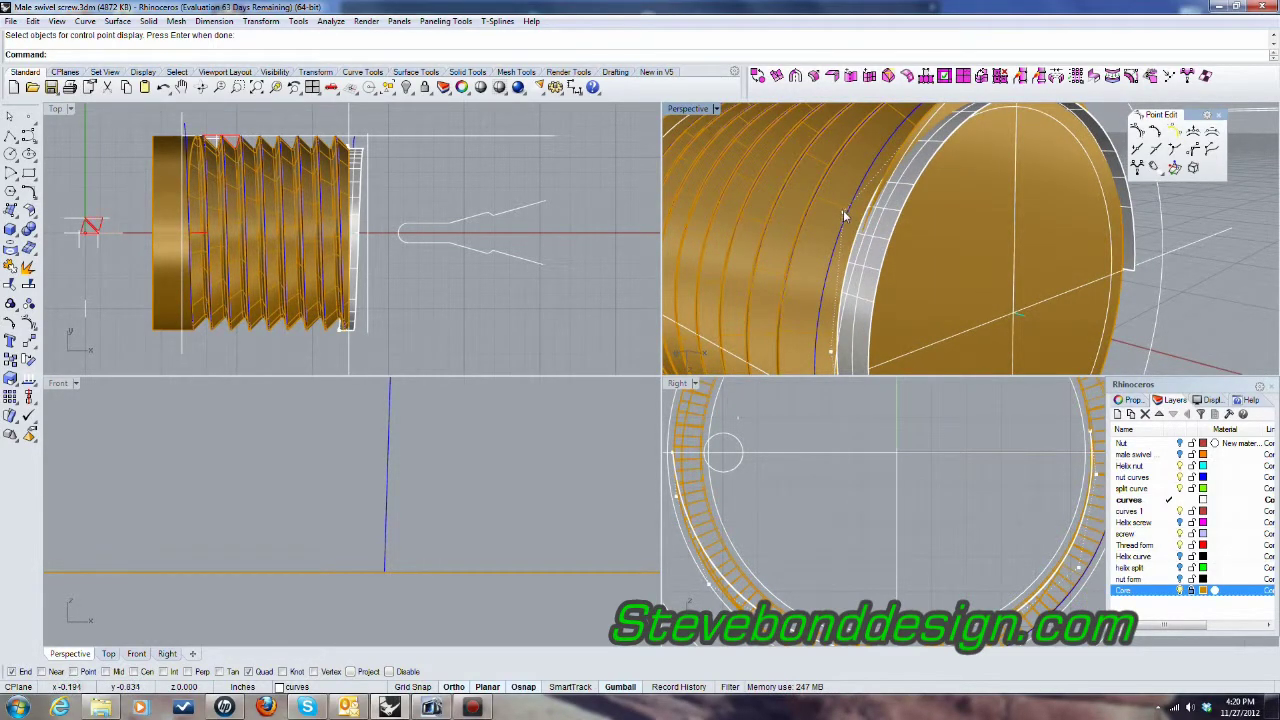
pyautogui.click(845, 216)
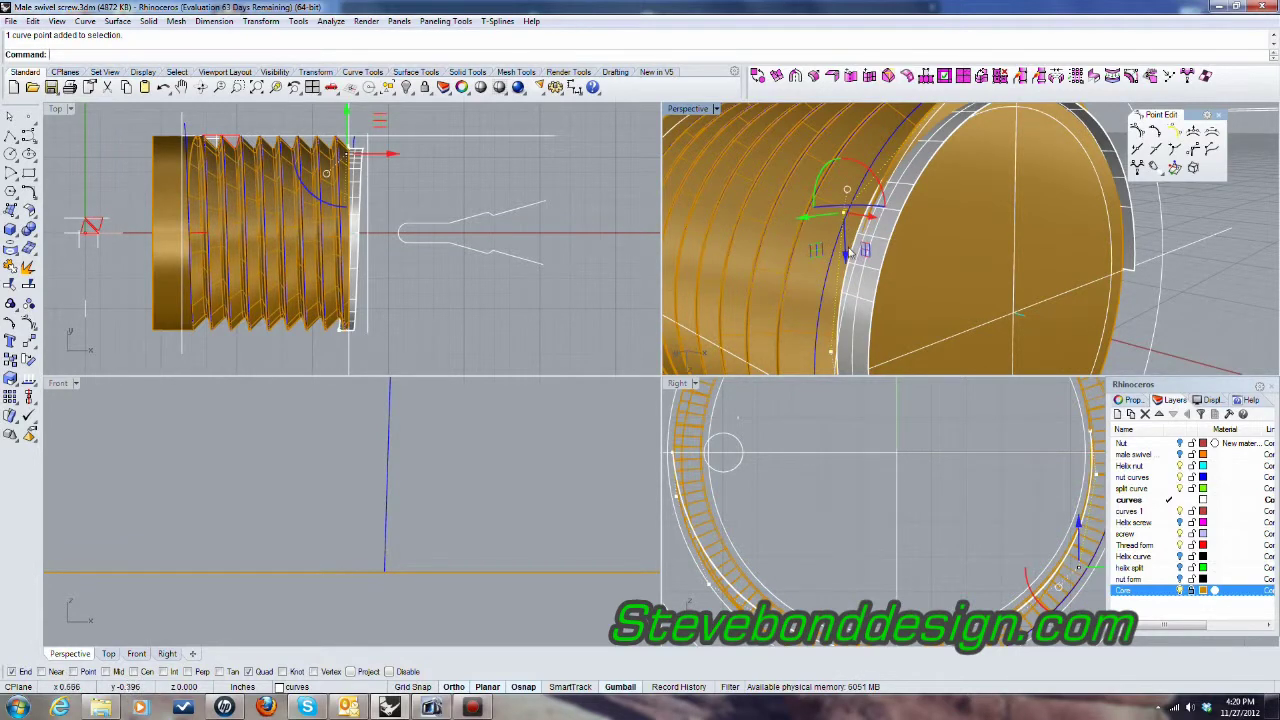
pyautogui.scroll(10, 852, 252)
pyautogui.scroll(-7, 852, 252)
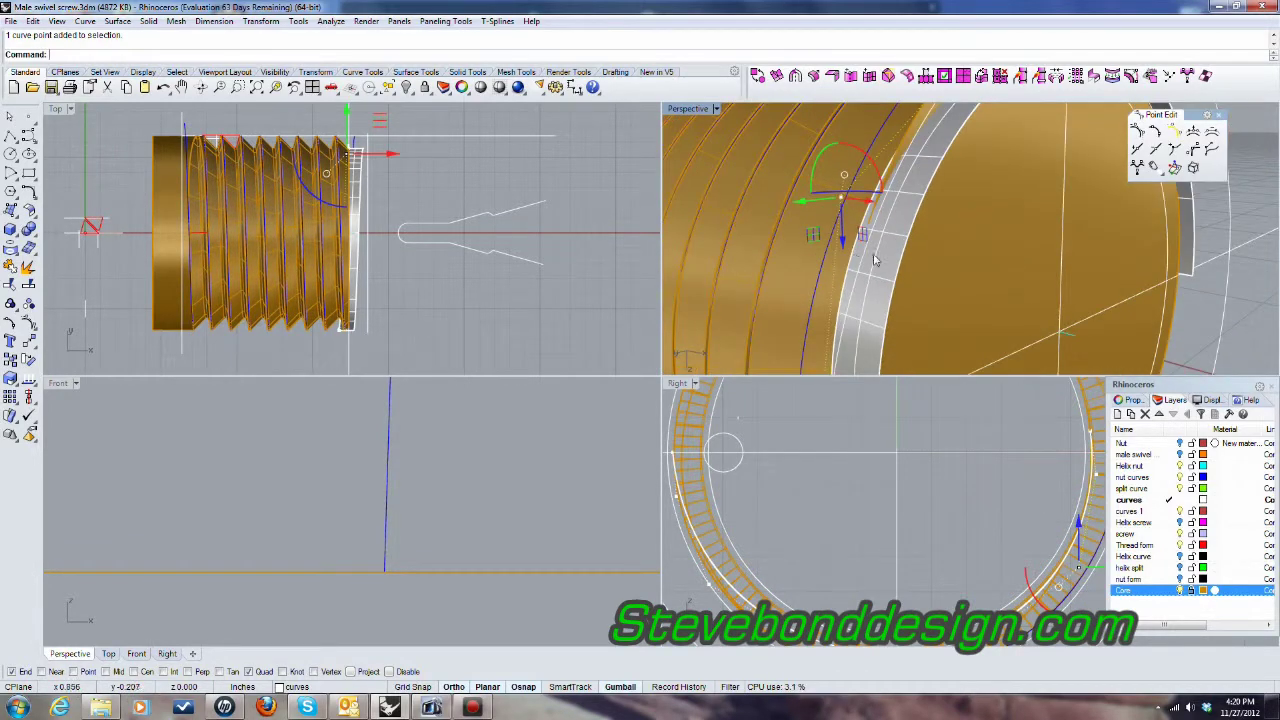
pyautogui.scroll(-4, 860, 464)
pyautogui.scroll(6, 1015, 534)
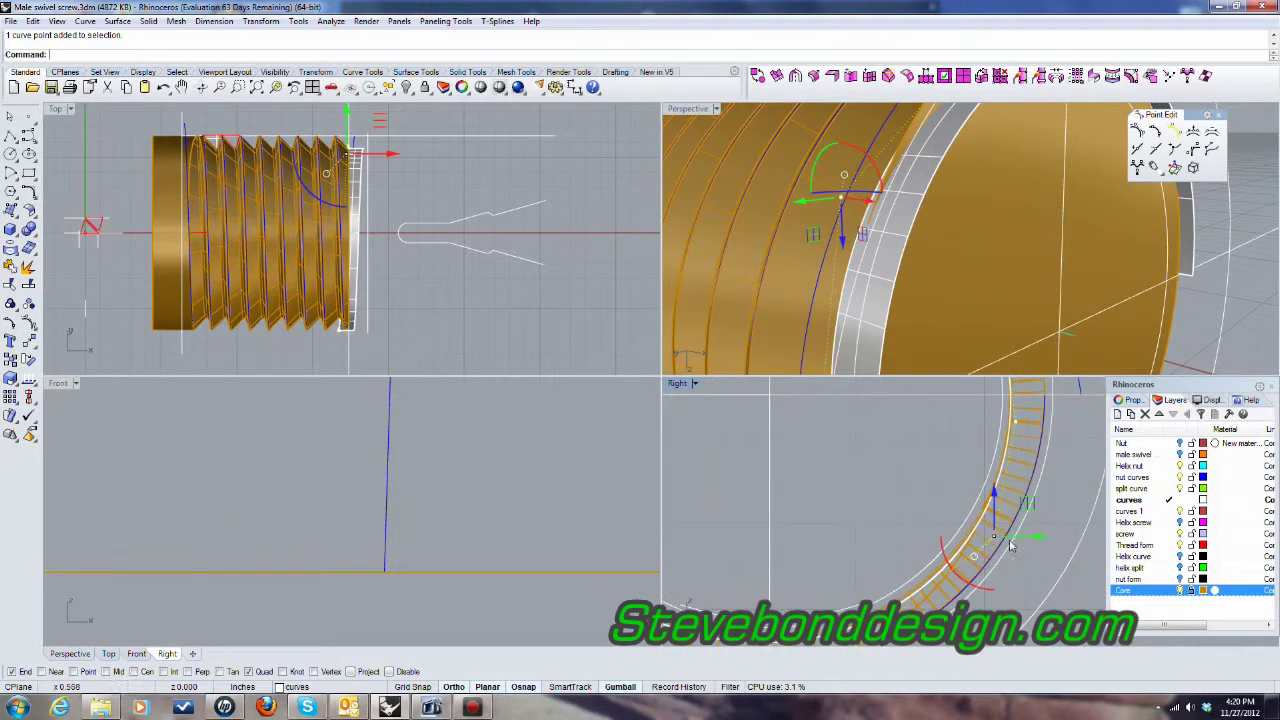
pyautogui.moveTo(1004, 548); pyautogui.dragTo(873, 557, button='right')
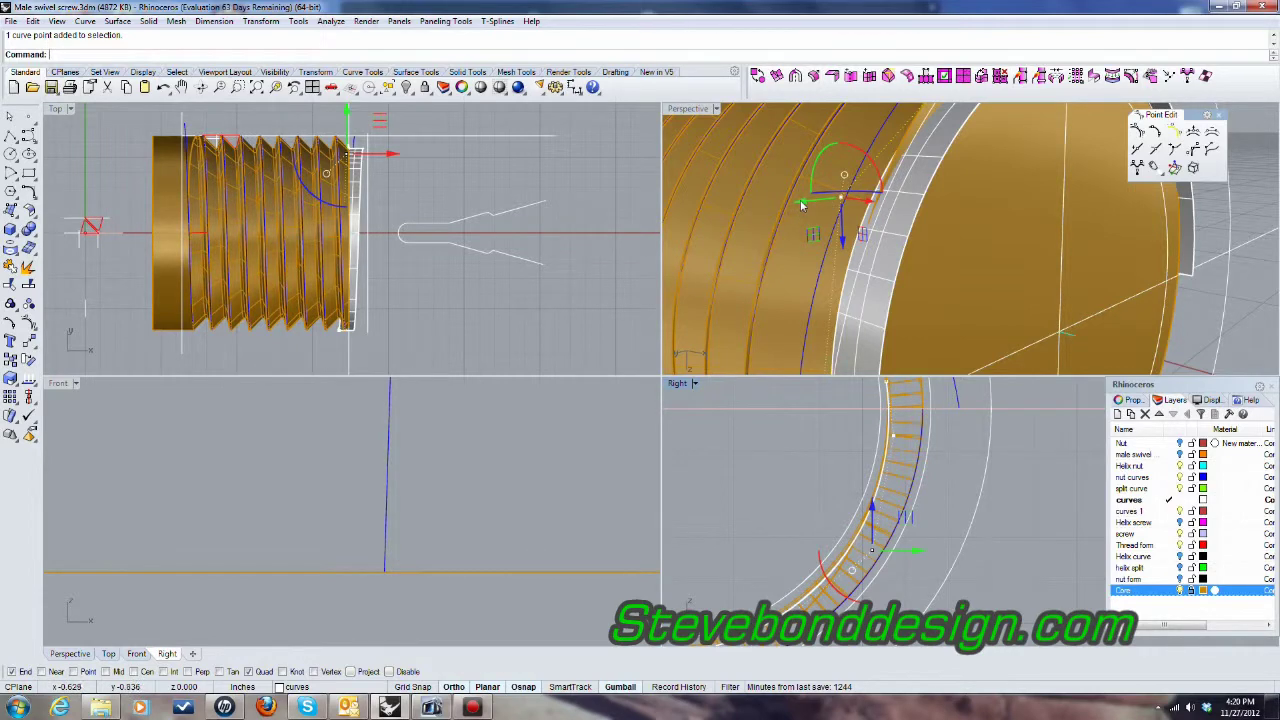
pyautogui.moveTo(801, 205); pyautogui.dragTo(100, 712)
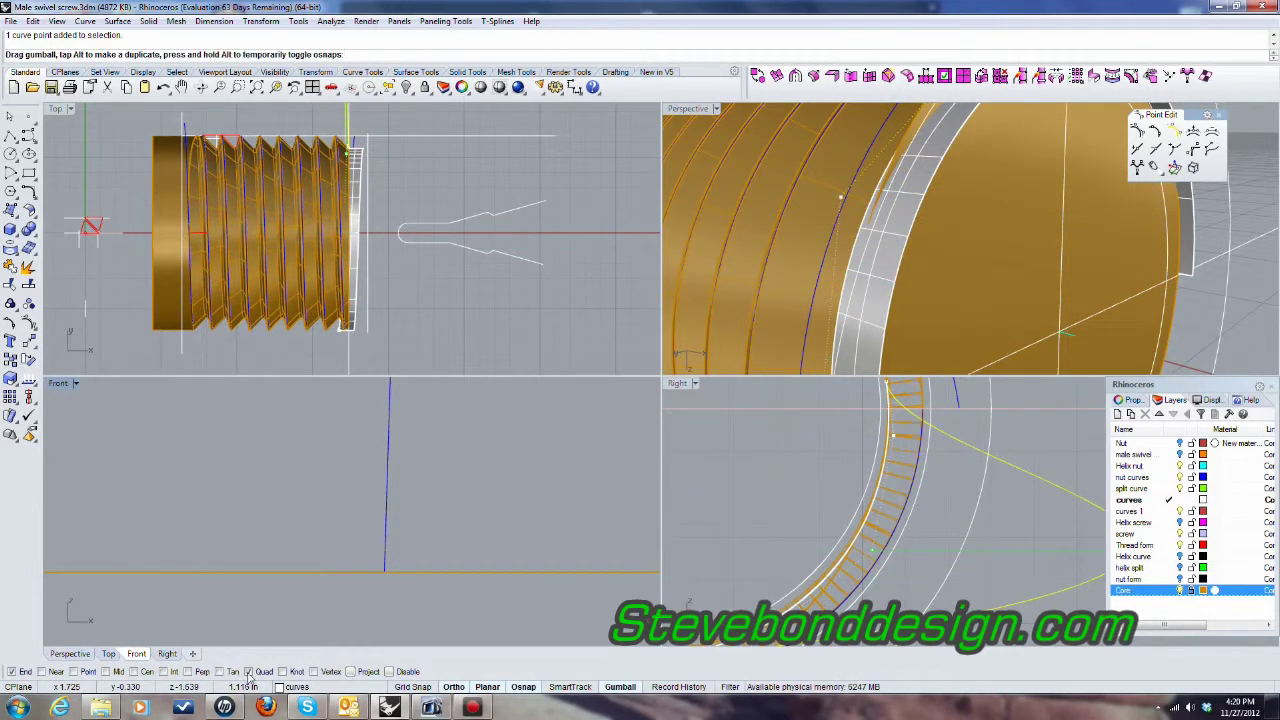
pyautogui.moveTo(667, 372); pyautogui.dragTo(856, 255)
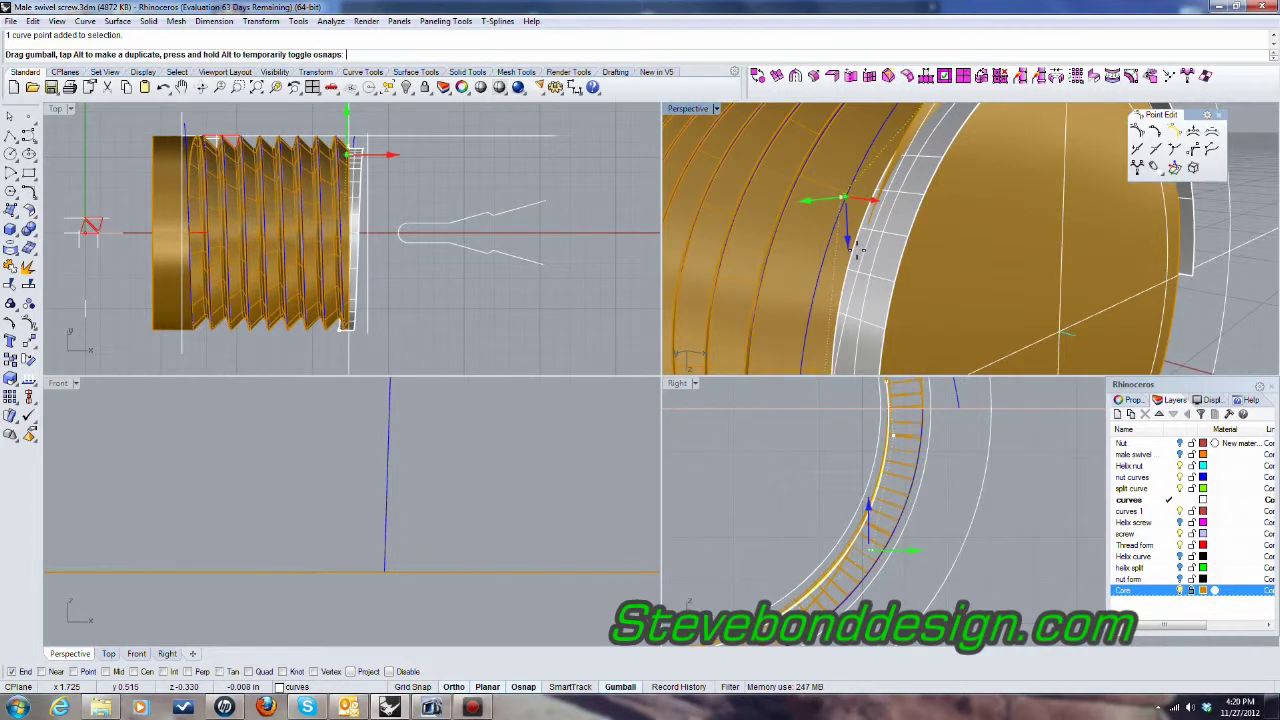
pyautogui.moveTo(856, 248); pyautogui.dragTo(858, 256)
pyautogui.scroll(-3, 961, 250)
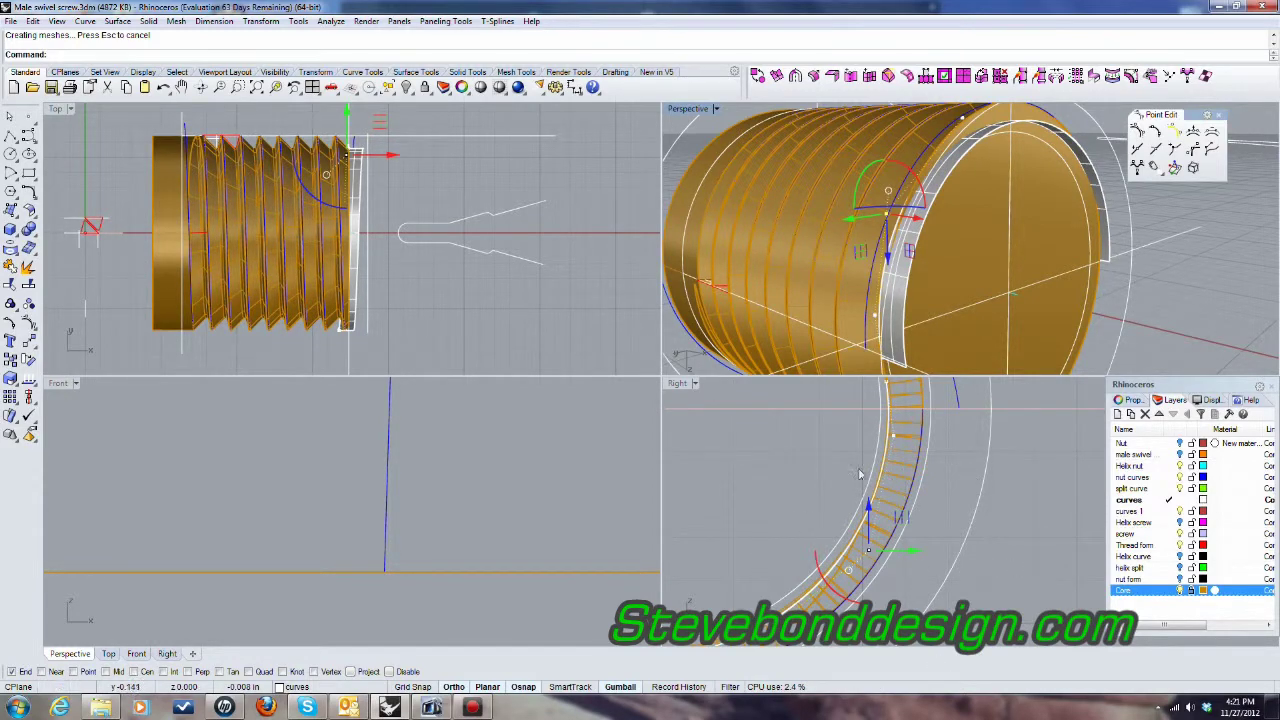
# Step: Nudge the run-out rail's control point nearest the lower end of the swept surface inward about 0.002 in
pyautogui.moveTo(859, 474)
pyautogui.mouseDown(button='right')
pyautogui.moveTo(791, 494)
pyautogui.moveTo(877, 492)
pyautogui.mouseUp(button='right')
pyautogui.moveTo(1054, 269); pyautogui.dragTo(1083, 263, button='right')
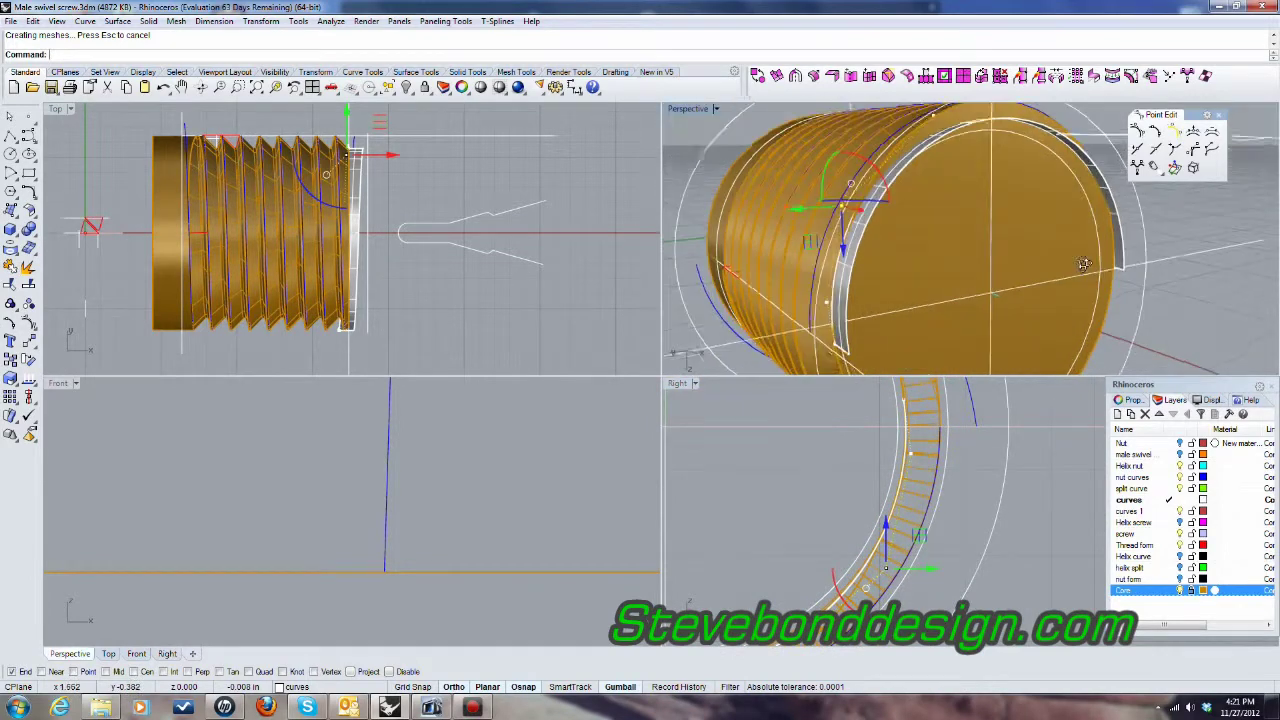
pyautogui.scroll(5, 1084, 263)
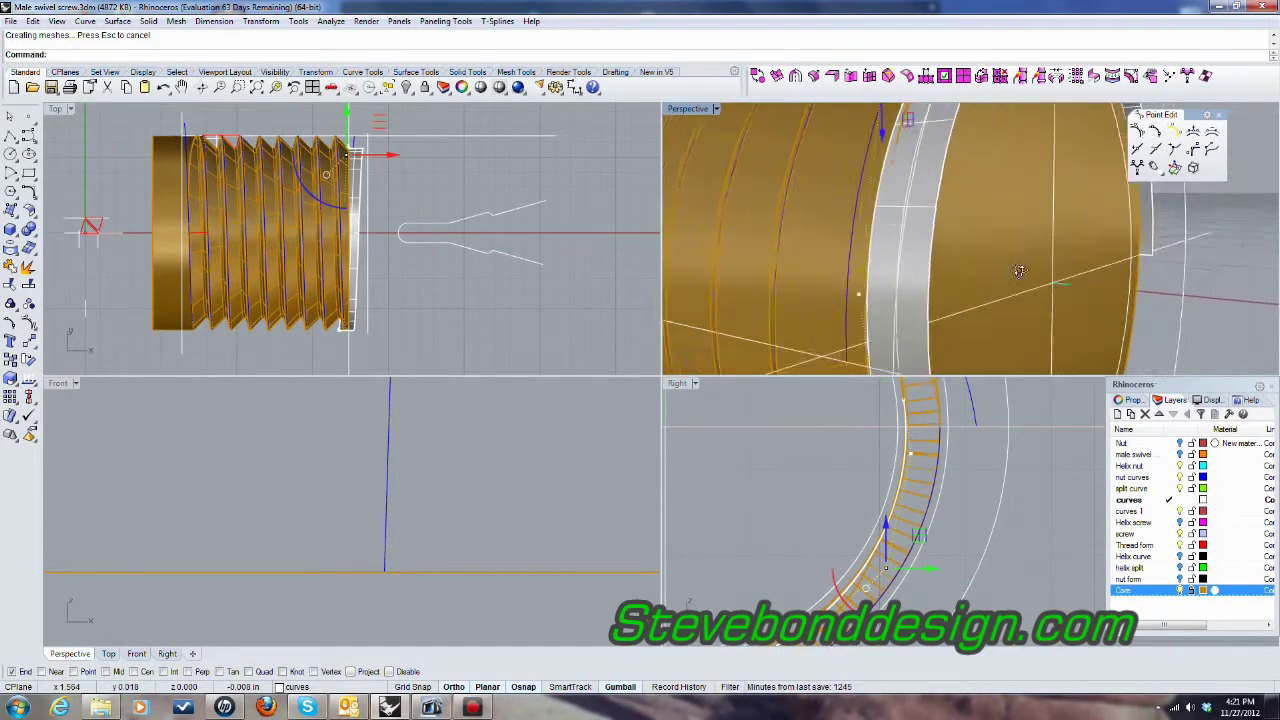
pyautogui.scroll(5, 1018, 271)
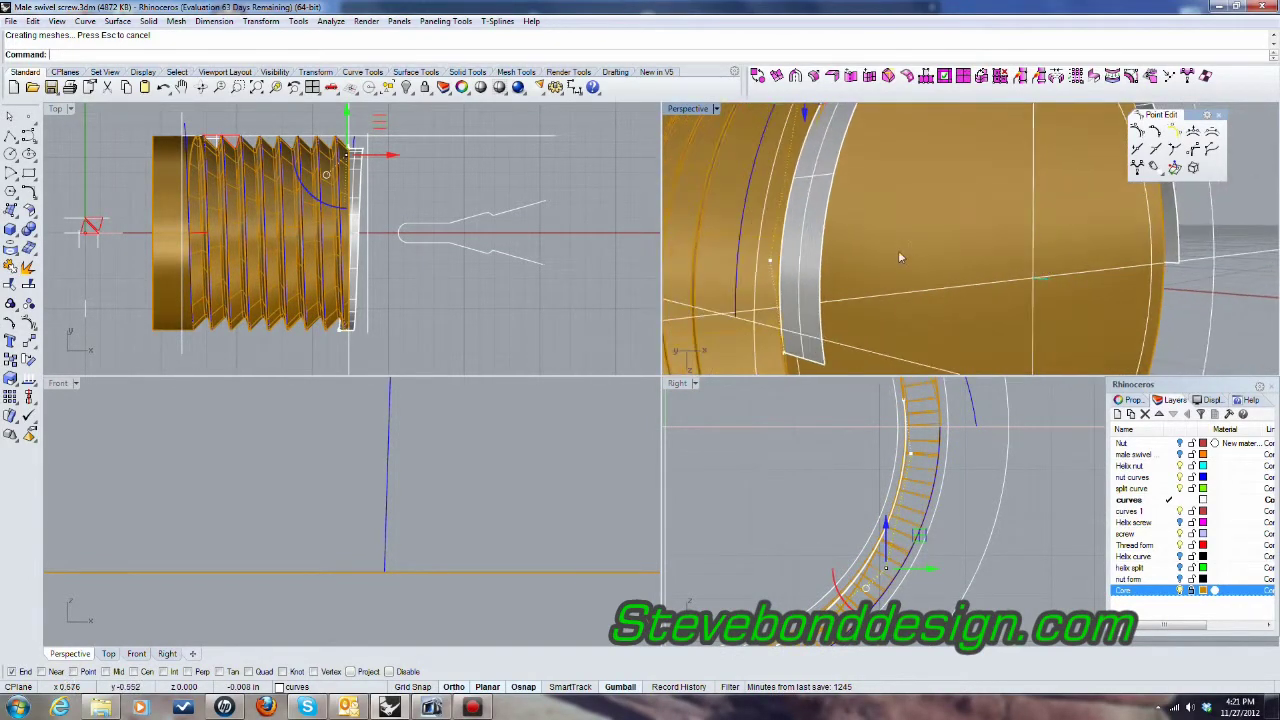
pyautogui.click(771, 263)
pyautogui.scroll(3, 903, 434)
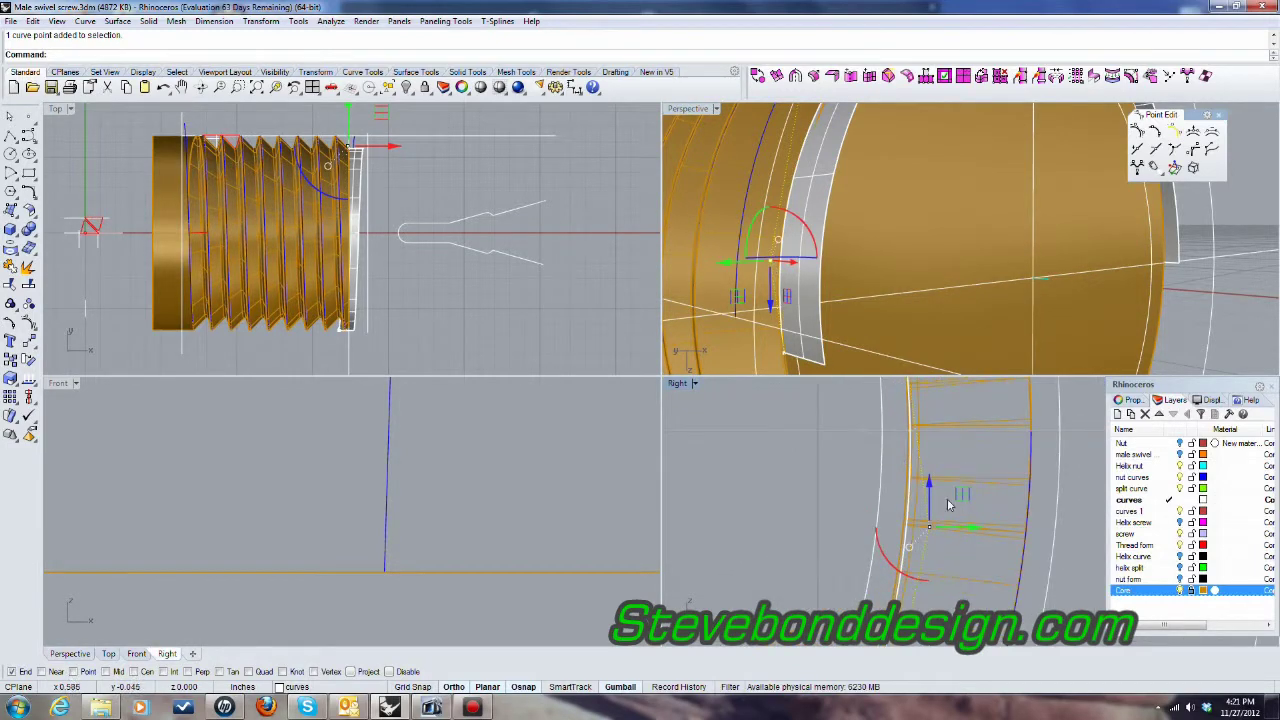
pyautogui.scroll(2, 975, 530)
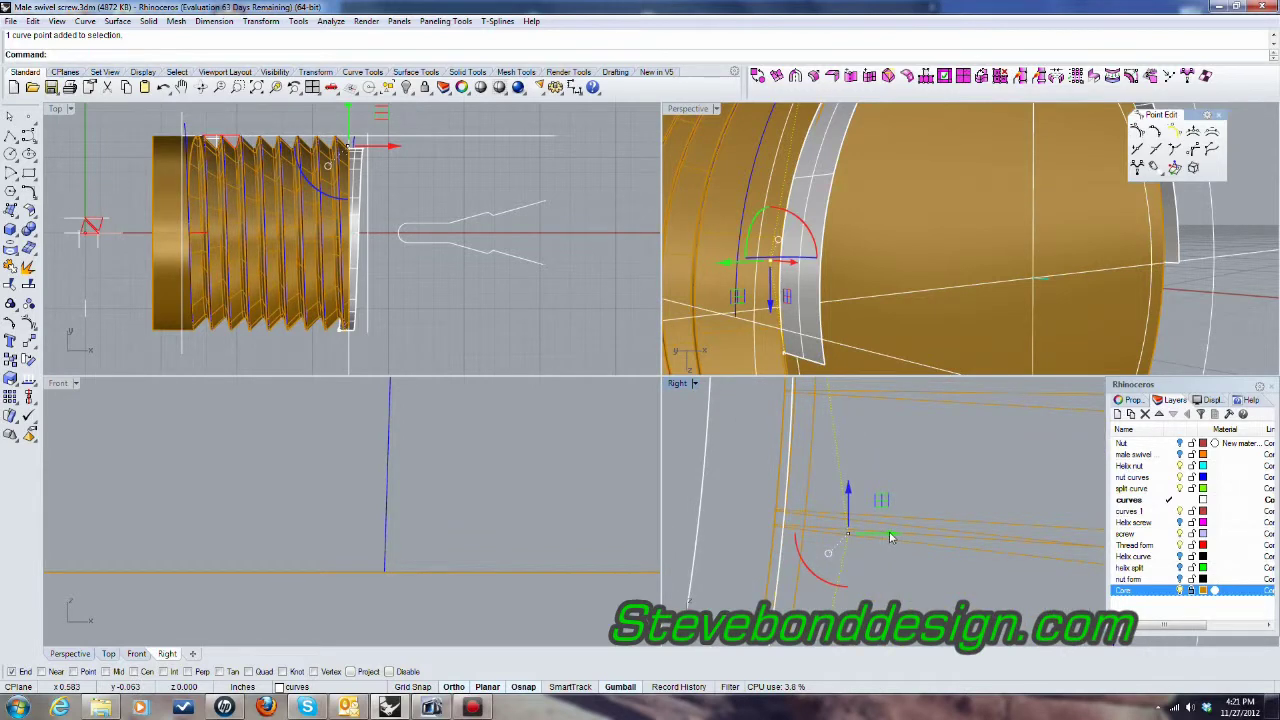
pyautogui.moveTo(889, 531); pyautogui.dragTo(851, 557)
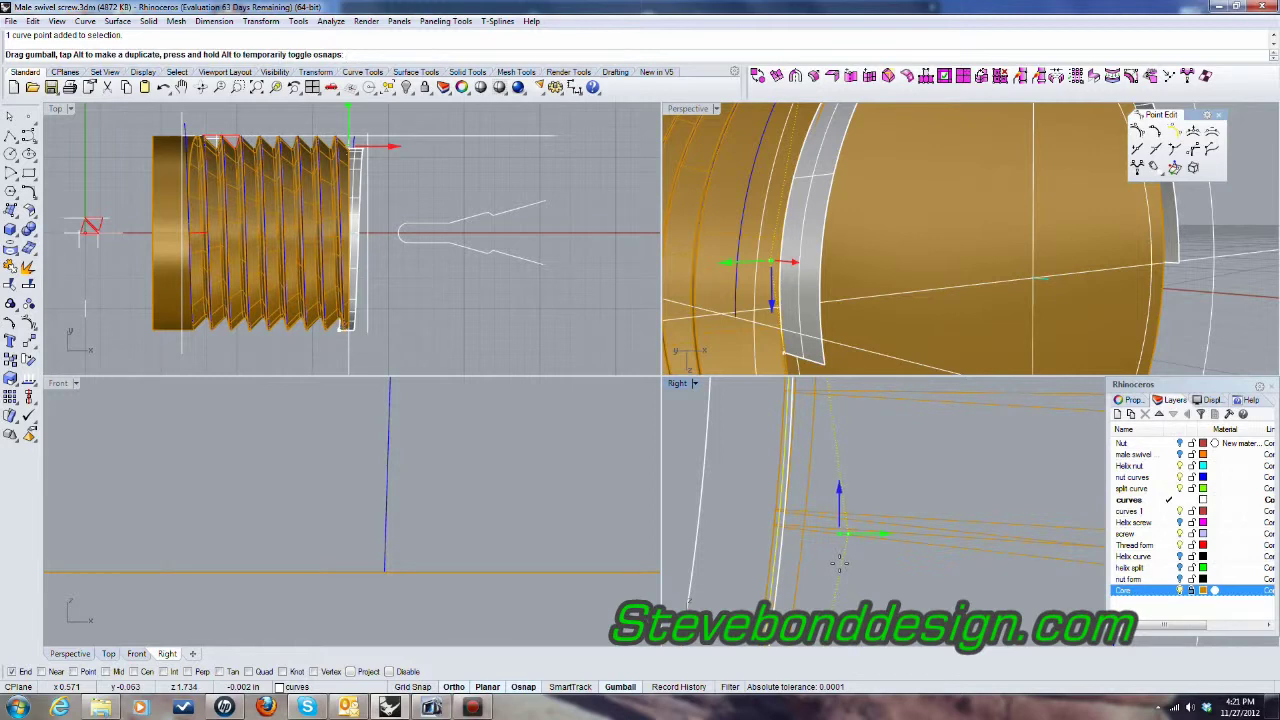
pyautogui.moveTo(839, 563); pyautogui.dragTo(840, 565)
# Step: Examine closely from several angles where the updated swept surface meets the thread's last turn and the core's end
pyautogui.scroll(-8, 853, 584)
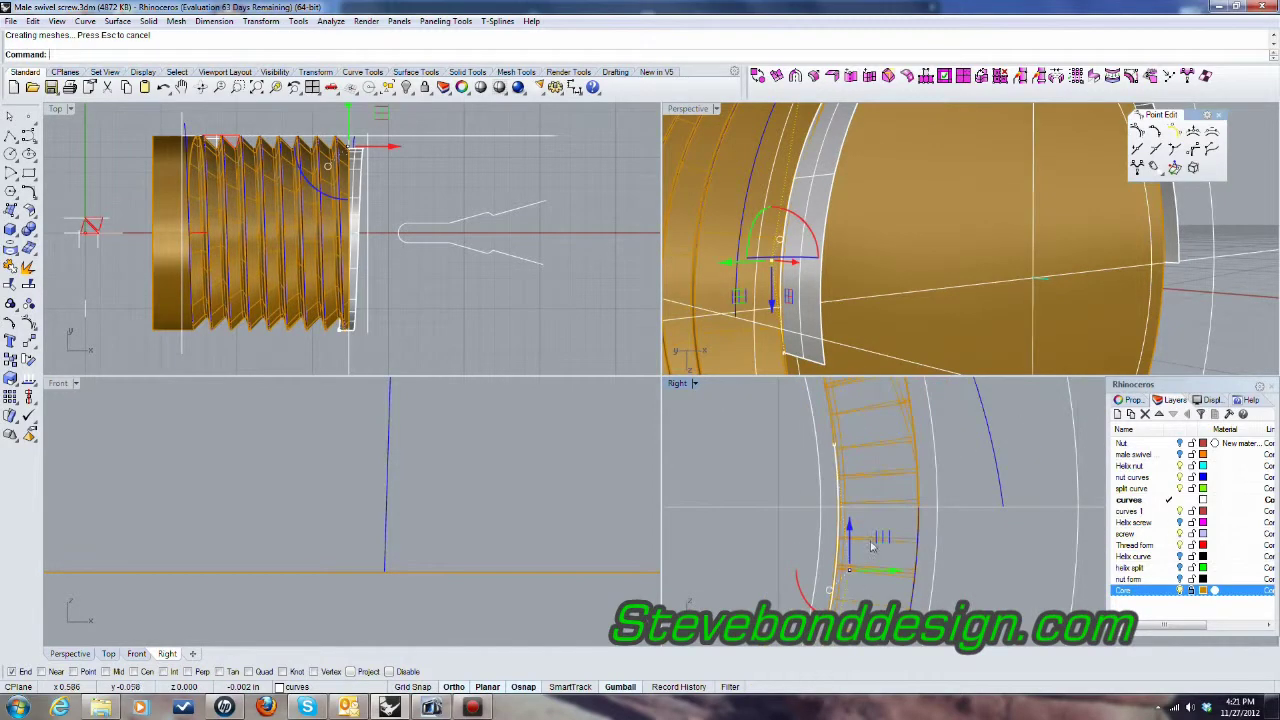
pyautogui.scroll(-5, 872, 545)
pyautogui.scroll(5, 907, 473)
pyautogui.moveTo(944, 307); pyautogui.dragTo(920, 308, button='right')
pyautogui.scroll(6, 953, 241)
pyautogui.scroll(-4, 958, 262)
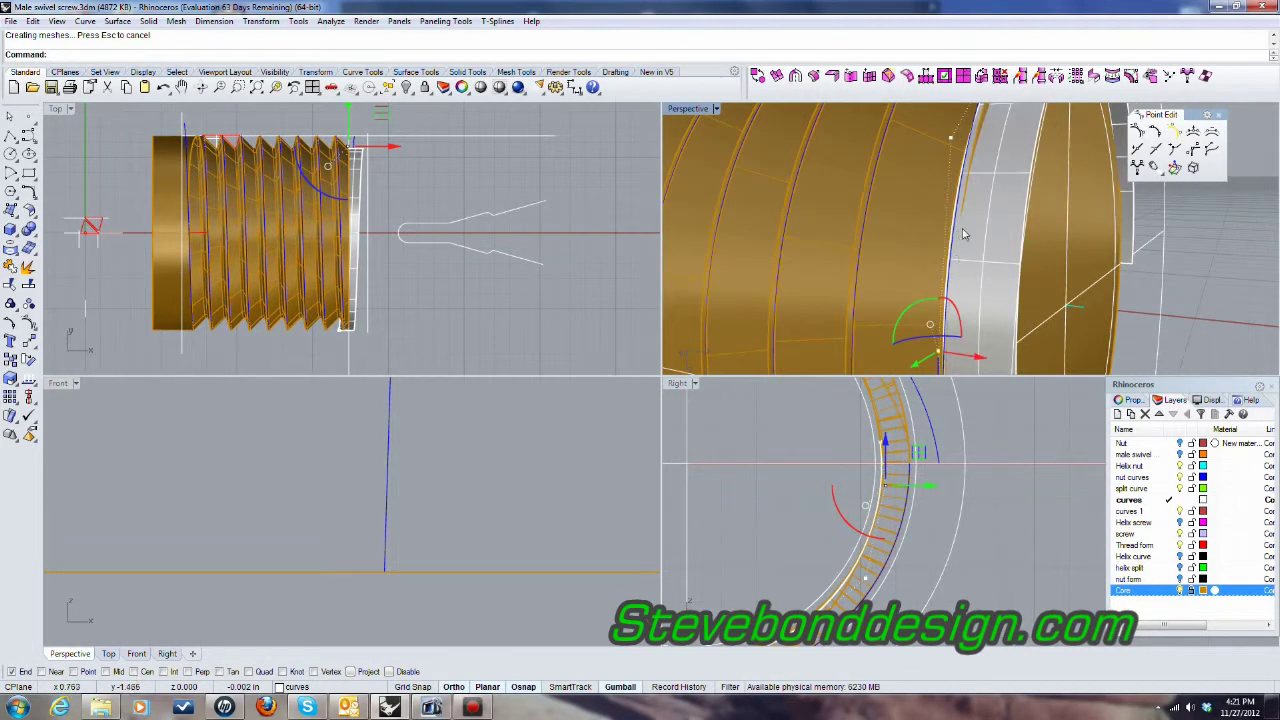
pyautogui.moveTo(993, 261); pyautogui.dragTo(729, 113, button='right')
pyautogui.doubleClick(694, 112)
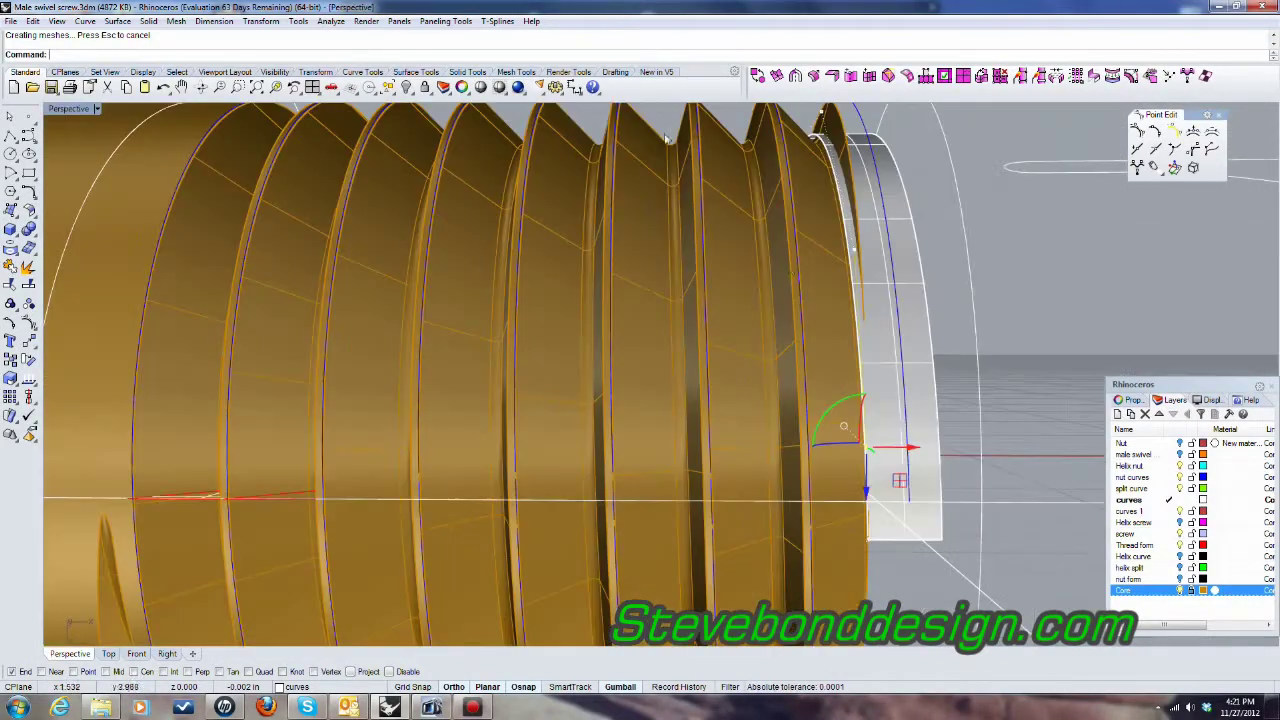
pyautogui.moveTo(671, 206); pyautogui.dragTo(865, 406, button='right')
pyautogui.scroll(10, 897, 390)
pyautogui.scroll(5, 665, 145)
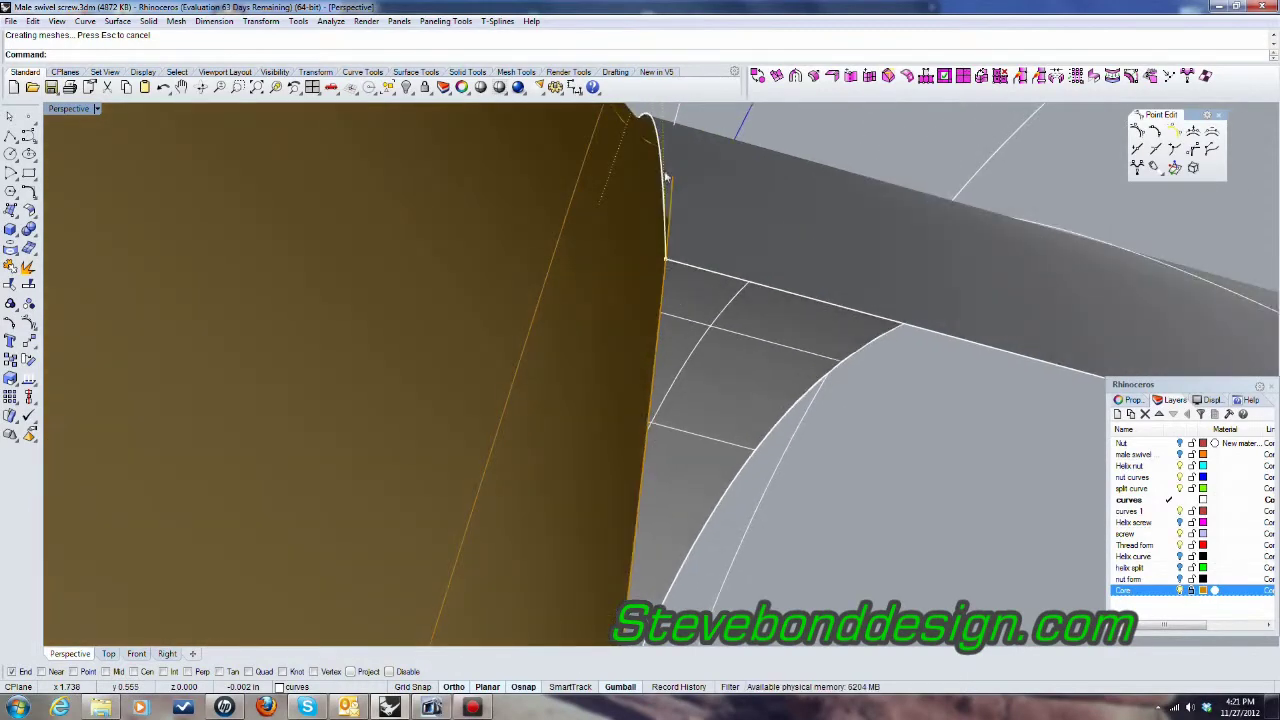
pyautogui.moveTo(665, 176); pyautogui.dragTo(984, 416, button='right')
pyautogui.scroll(5, 566, 380)
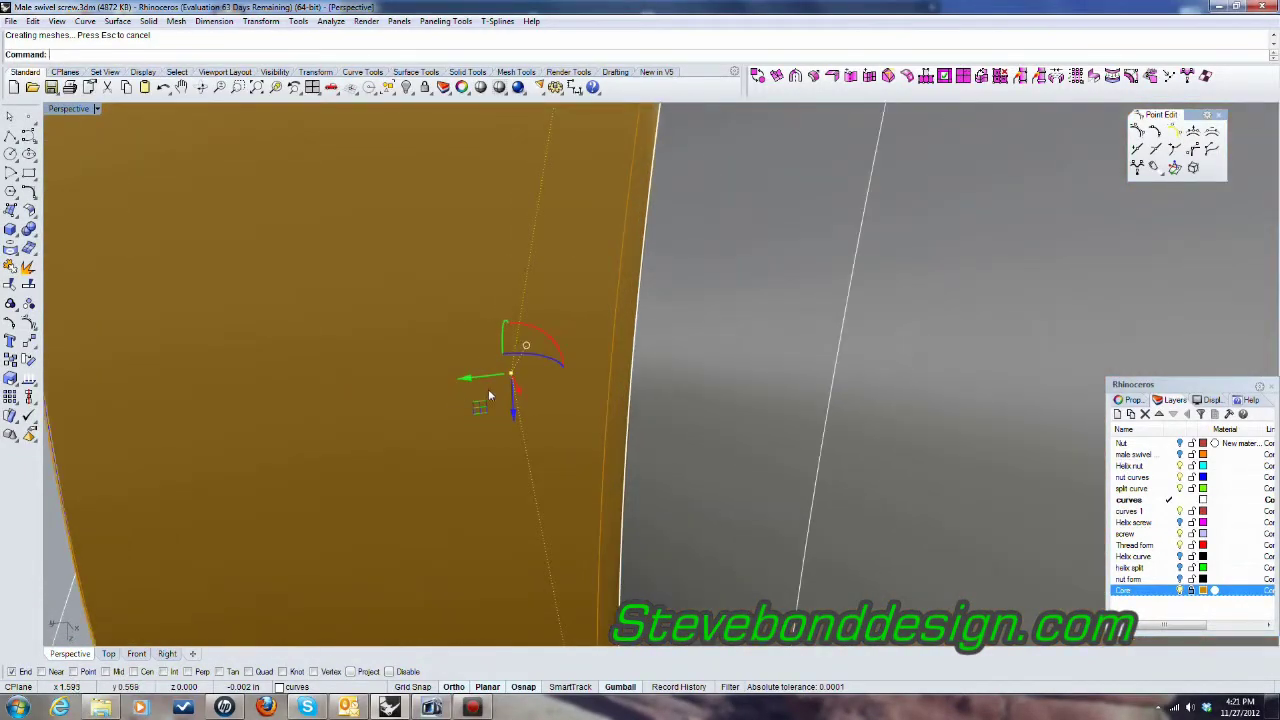
# Step: Try a small move of the selected rail control point along the Y axis and undo it
pyautogui.moveTo(469, 377); pyautogui.dragTo(488, 373)
pyautogui.moveTo(618, 377); pyautogui.dragTo(870, 343, button='right')
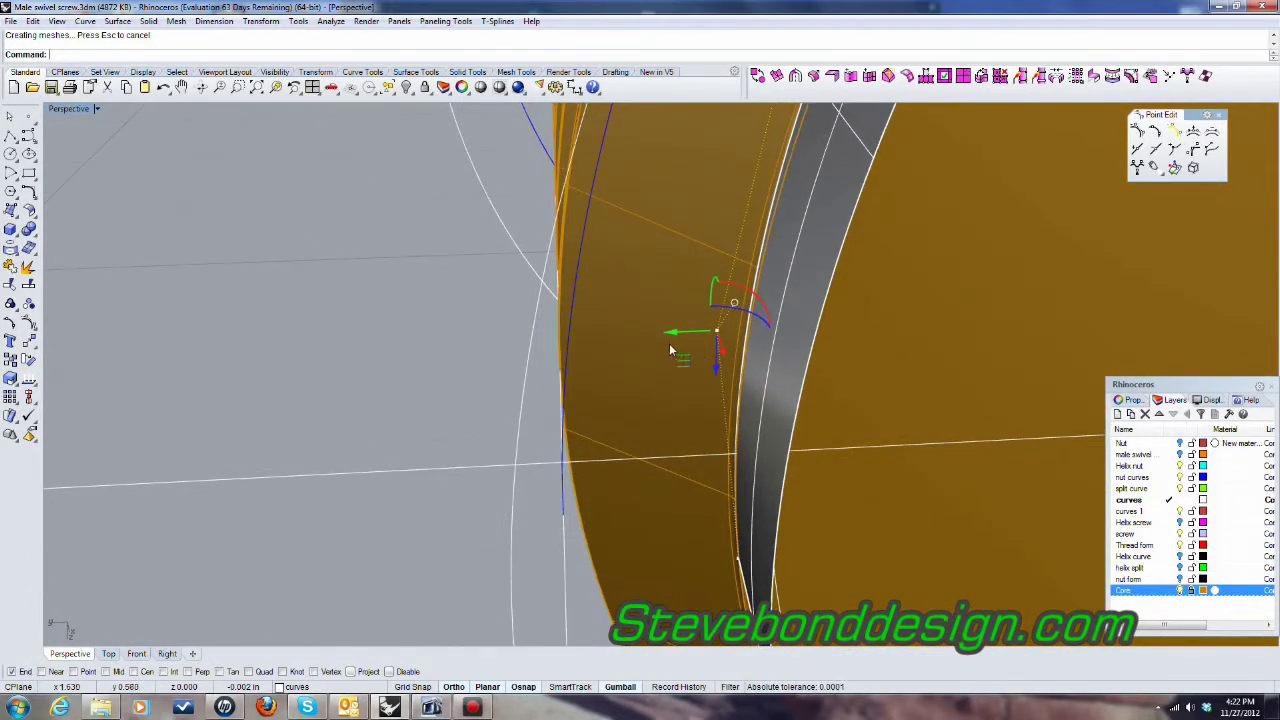
pyautogui.hotkey('ctrl', 'z')
# Step: Examine the rail's selected control point and the edge of the swept surface beside it in close-up
pyautogui.scroll(3, 711, 342)
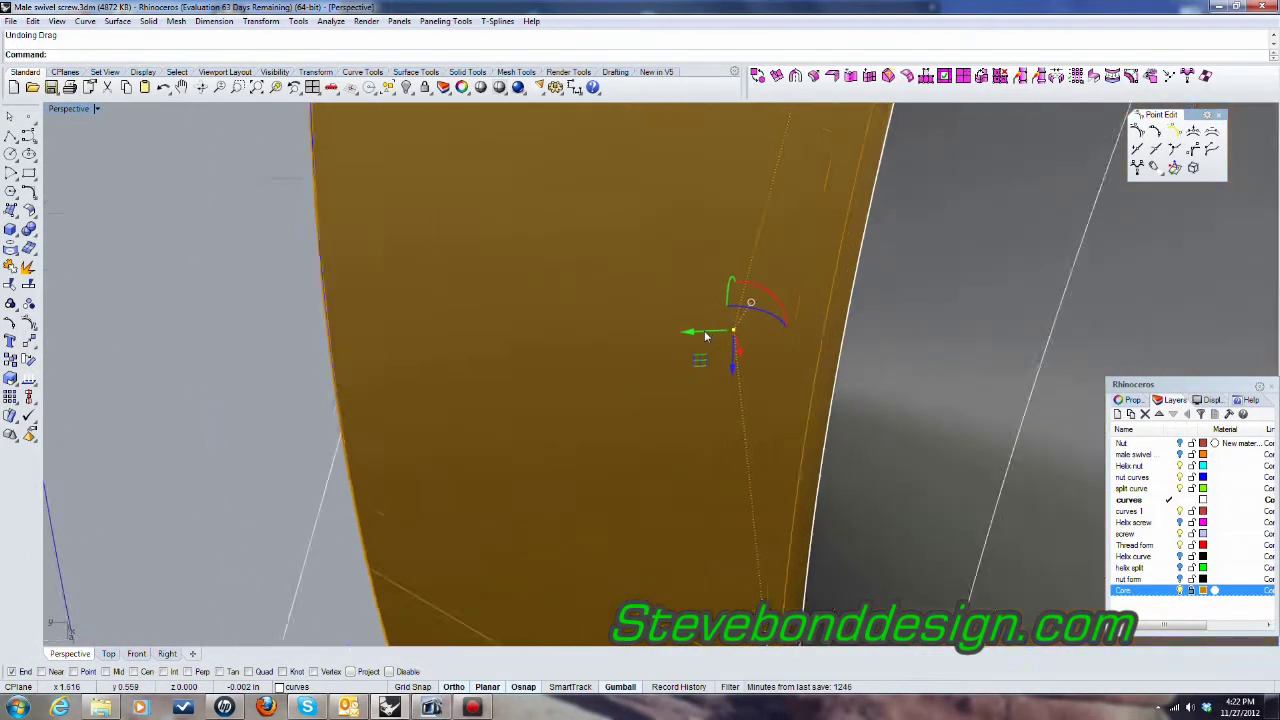
pyautogui.scroll(-5, 800, 440)
pyautogui.moveTo(903, 400); pyautogui.dragTo(905, 446, button='right')
pyautogui.scroll(6, 840, 410)
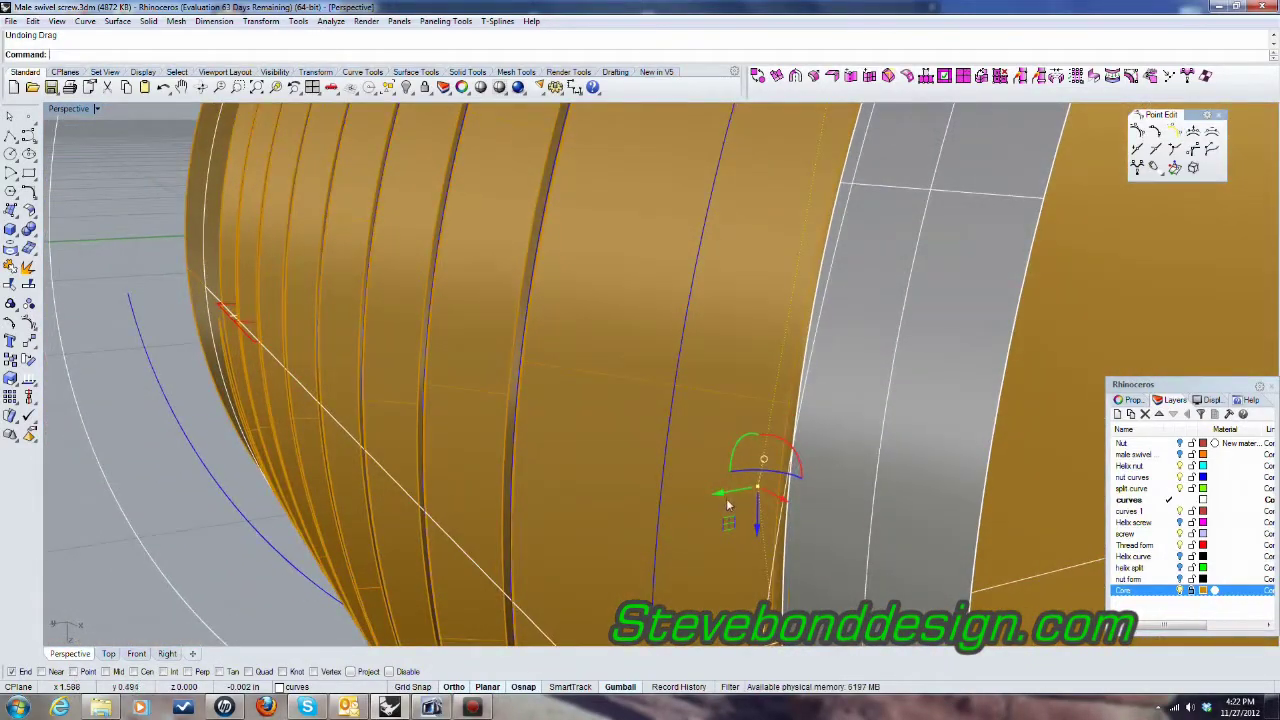
pyautogui.scroll(7, 730, 502)
pyautogui.scroll(-7, 727, 486)
pyautogui.moveTo(727, 486); pyautogui.dragTo(817, 509, button='right')
pyautogui.scroll(3, 818, 513)
pyautogui.scroll(2, 629, 464)
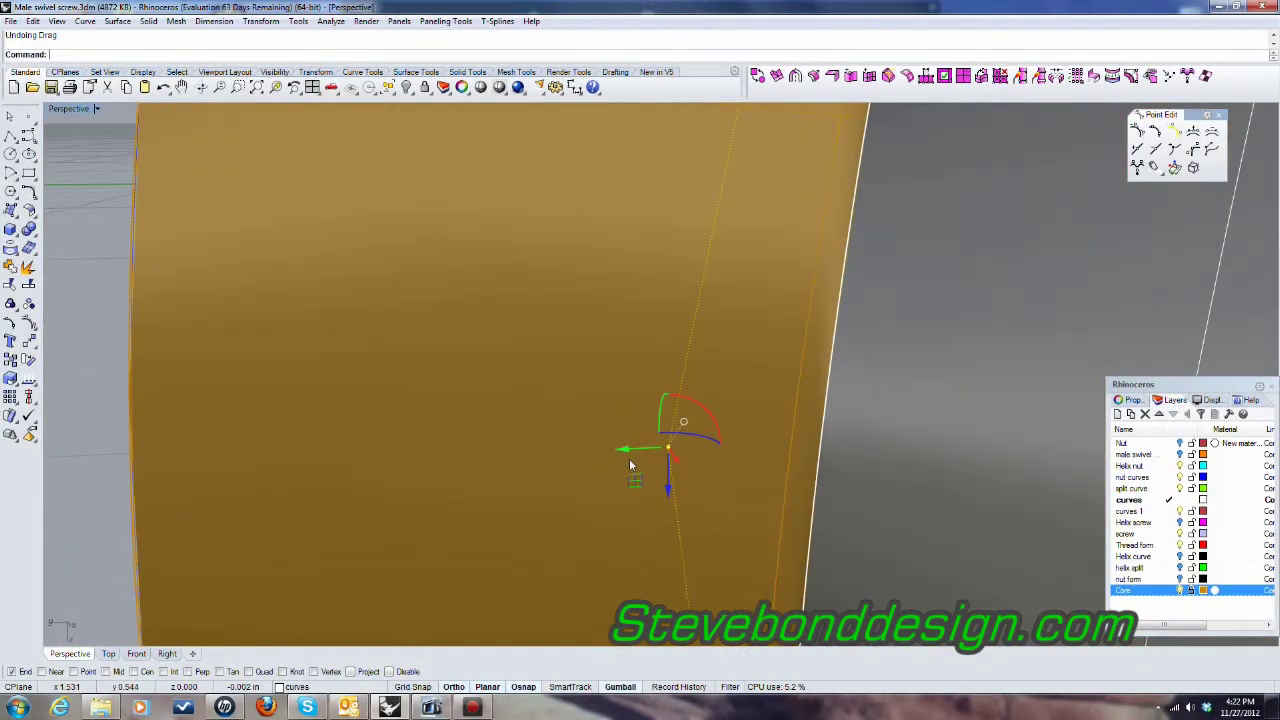
# Step: Nudge the selected rail control point inward about 0.001 in along Y in the Right view and deselect it
pyautogui.doubleClick(70, 109)
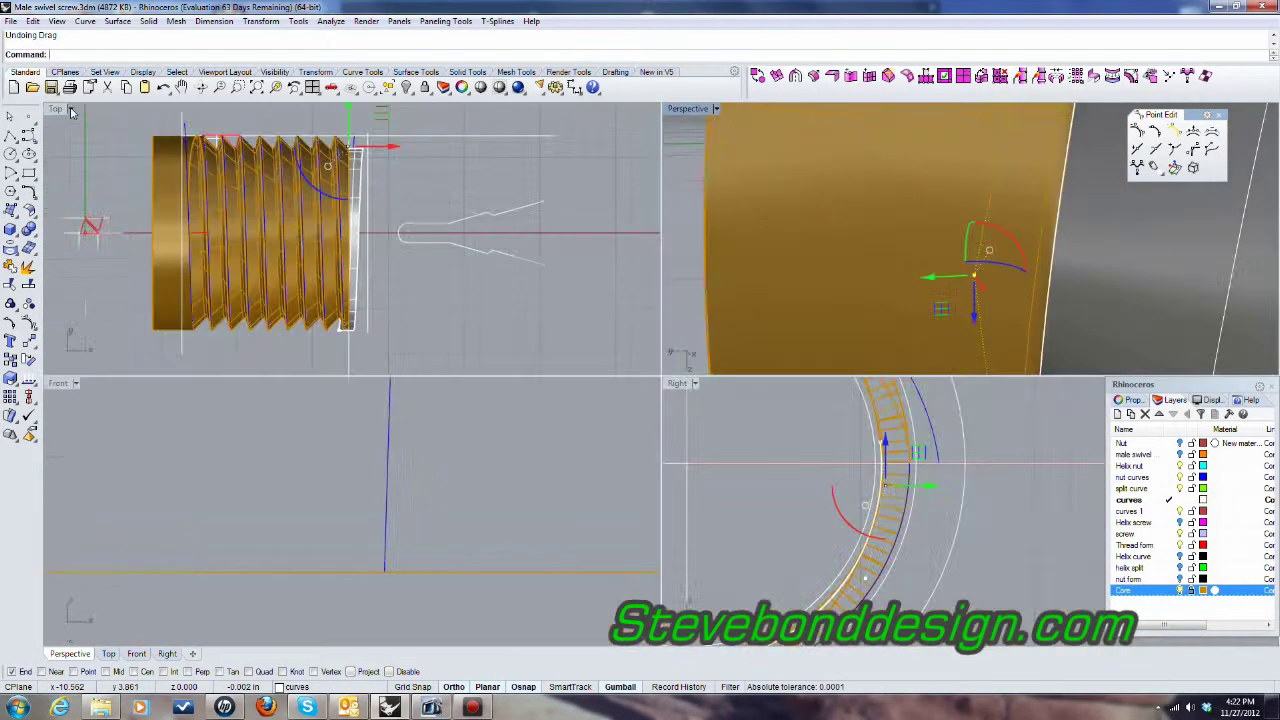
pyautogui.scroll(5, 882, 482)
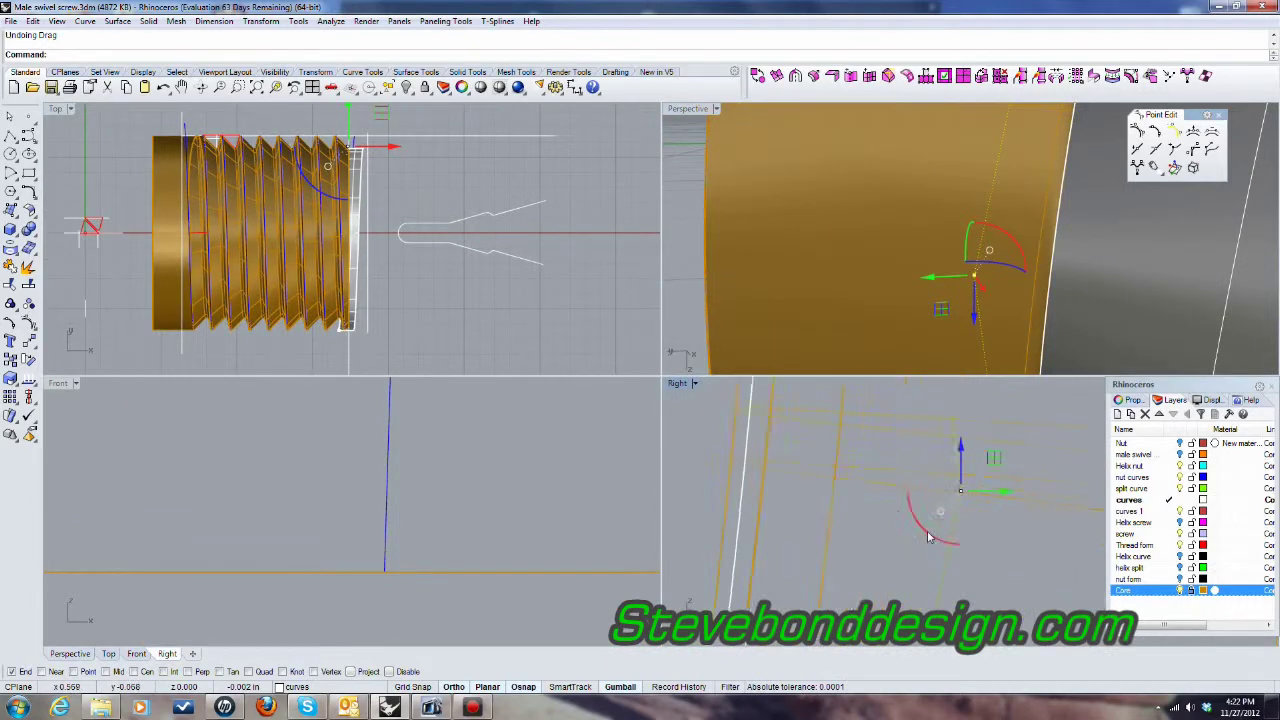
pyautogui.scroll(-5, 1000, 550)
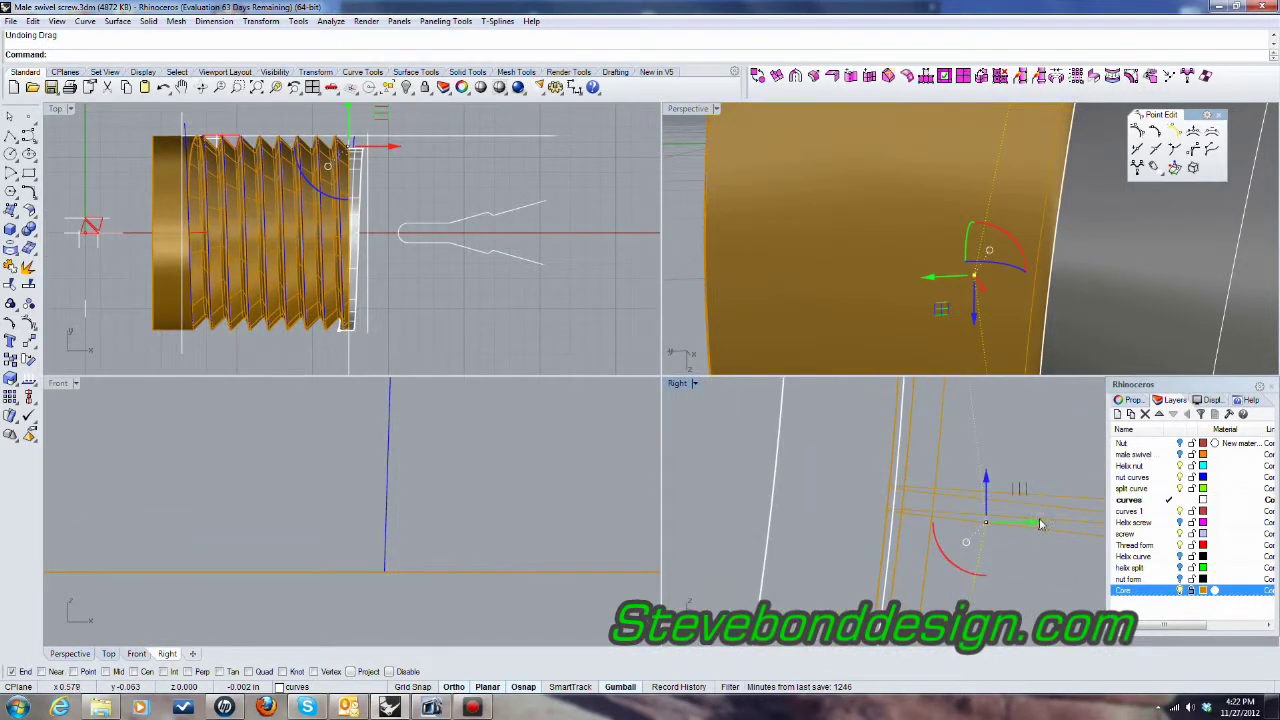
pyautogui.scroll(4, 1031, 525)
pyautogui.moveTo(1007, 527); pyautogui.dragTo(955, 538)
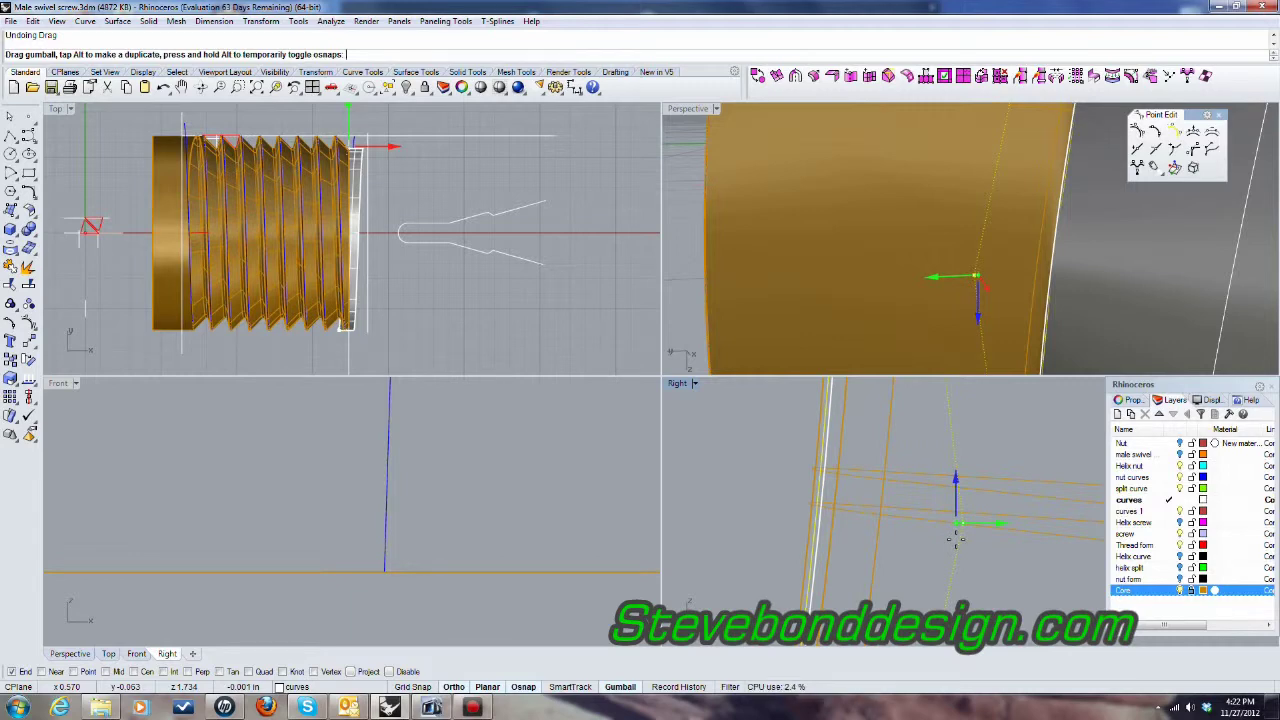
pyautogui.moveTo(957, 539); pyautogui.dragTo(955, 538)
pyautogui.click(740, 500)
# Step: Move the rail's neighbouring control point farther up the curve outward about 0.001 in along Y in the Right view
pyautogui.scroll(-8, 918, 286)
pyautogui.moveTo(1034, 244); pyautogui.dragTo(870, 240, button='right')
pyautogui.scroll(2, 968, 160)
pyautogui.scroll(-4, 870, 530)
pyautogui.scroll(-4, 880, 535)
pyautogui.scroll(5, 801, 548)
pyautogui.scroll(2, 805, 544)
pyautogui.moveTo(937, 524); pyautogui.dragTo(889, 552, button='right')
pyautogui.moveTo(741, 547); pyautogui.dragTo(875, 513, button='right')
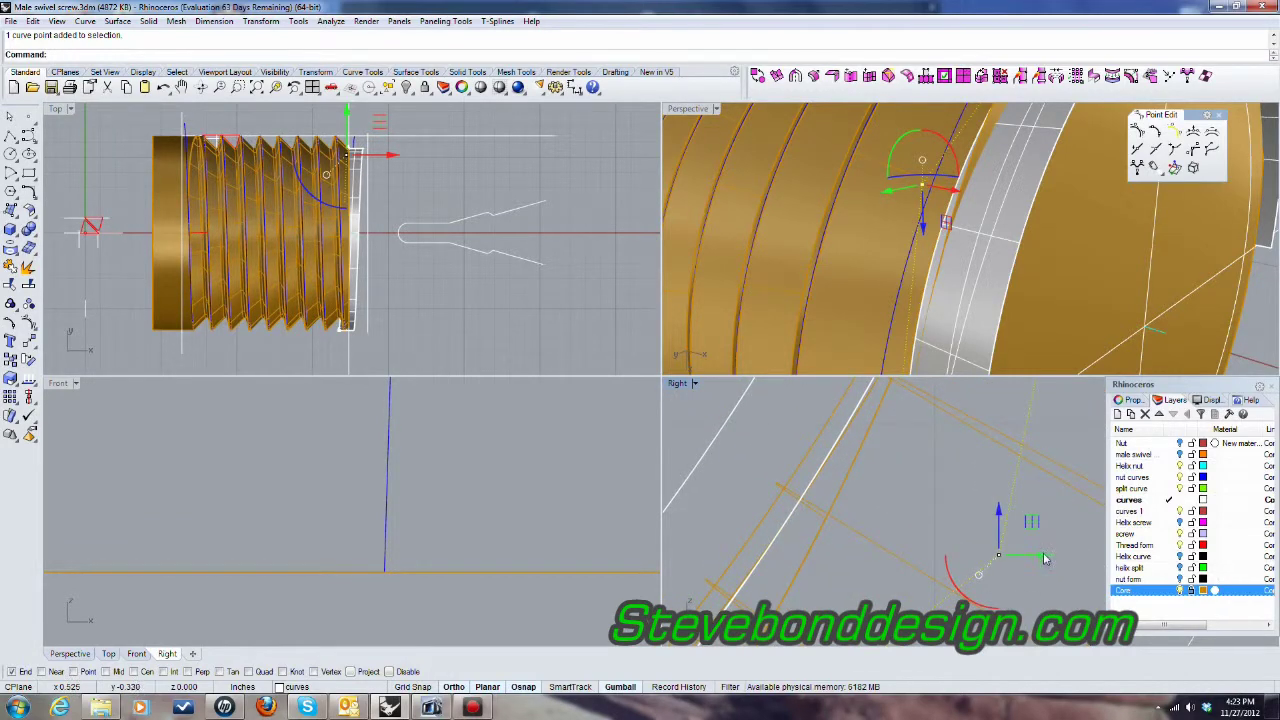
pyautogui.moveTo(1043, 554); pyautogui.dragTo(1013, 556)
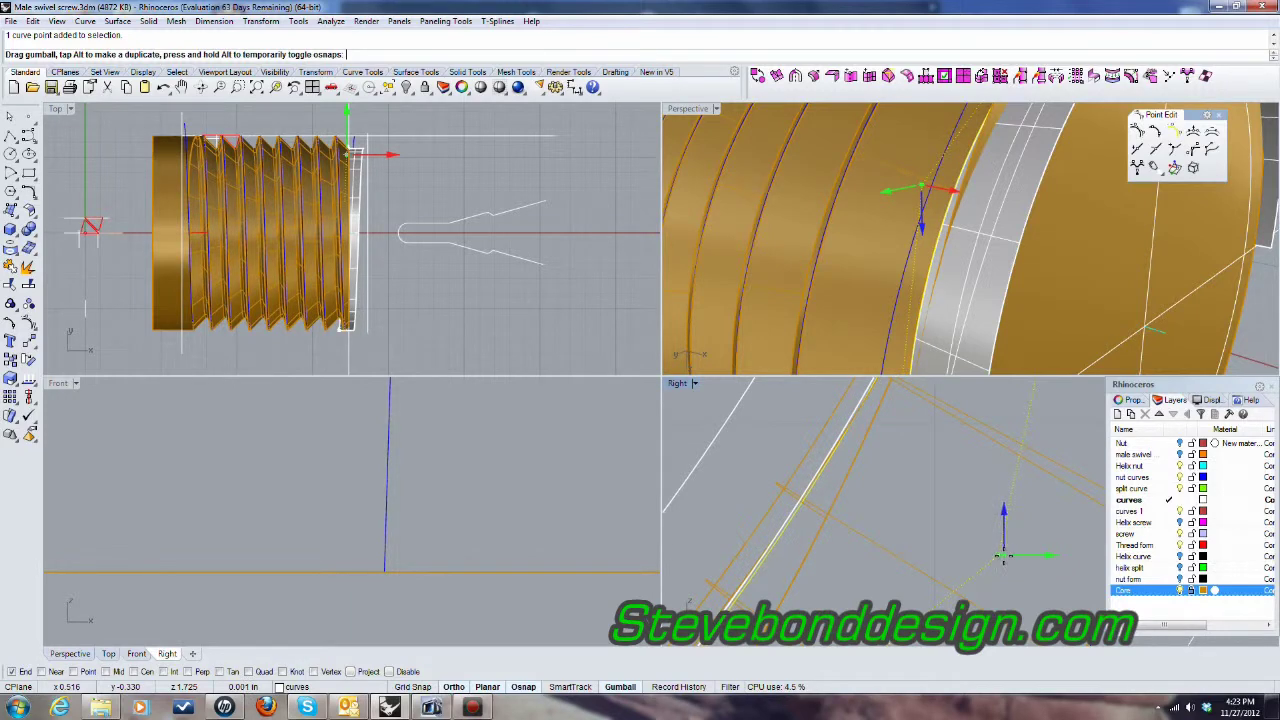
pyautogui.moveTo(1003, 555); pyautogui.dragTo(1003, 555)
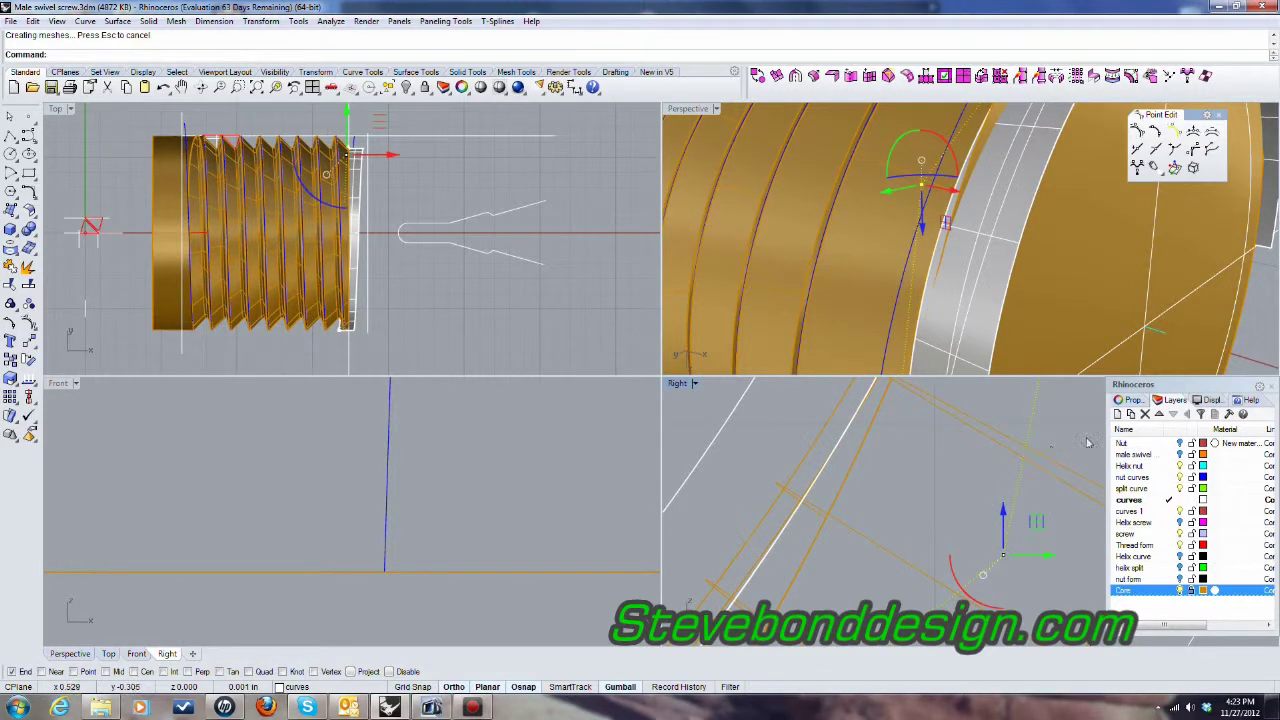
pyautogui.click(1229, 334)
# Step: Examine the adjusted run-out surface around the end of the threaded core in an enlarged perspective view
pyautogui.scroll(-6, 1000, 250)
pyautogui.moveTo(986, 250); pyautogui.dragTo(1013, 218, button='right')
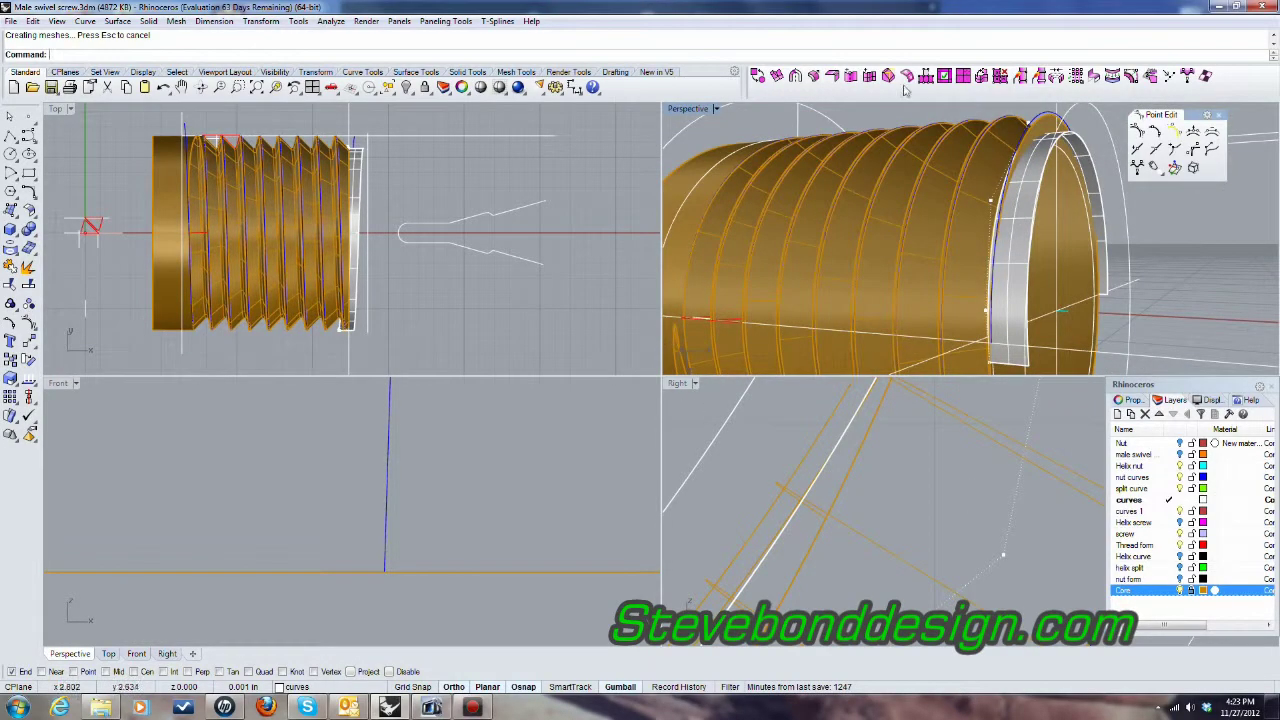
pyautogui.doubleClick(688, 108)
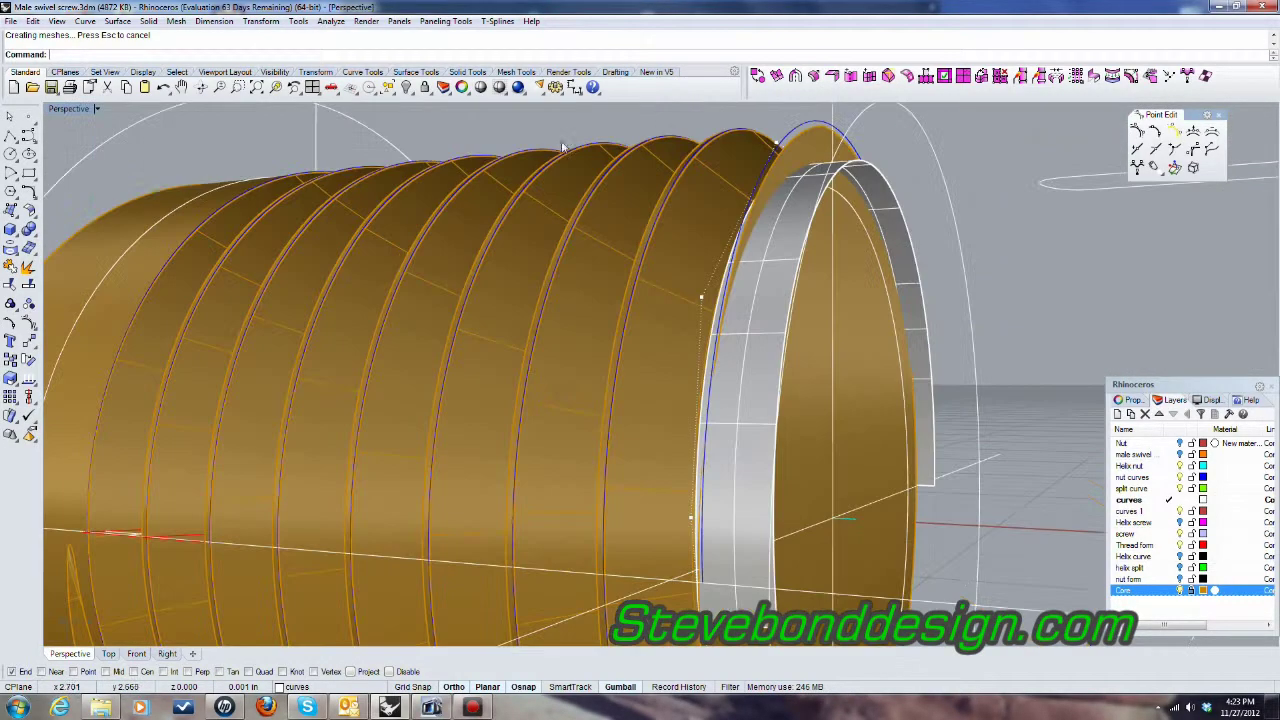
pyautogui.moveTo(523, 223); pyautogui.dragTo(536, 338, button='right')
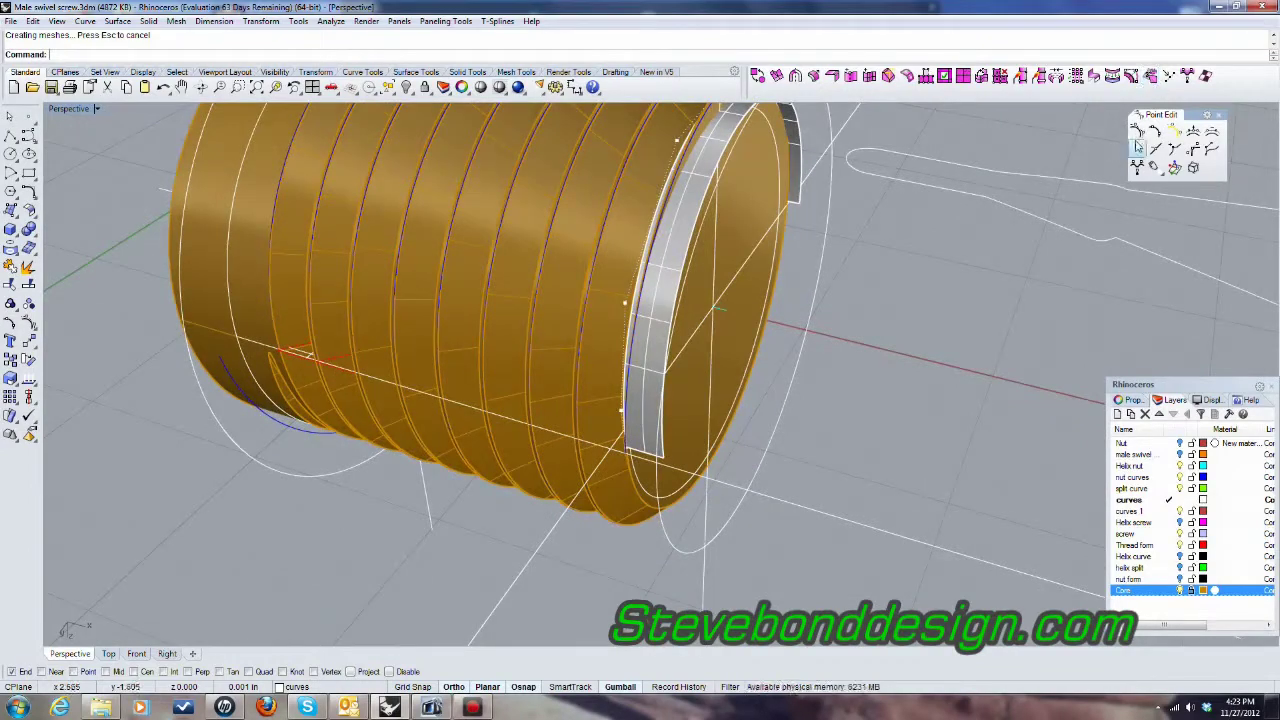
pyautogui.moveTo(806, 225); pyautogui.dragTo(623, 245, button='right')
# Step: Extract the thread's two flanks and its root surface from the threaded core polysurface with Extract Surface
pyautogui.click(148, 21)
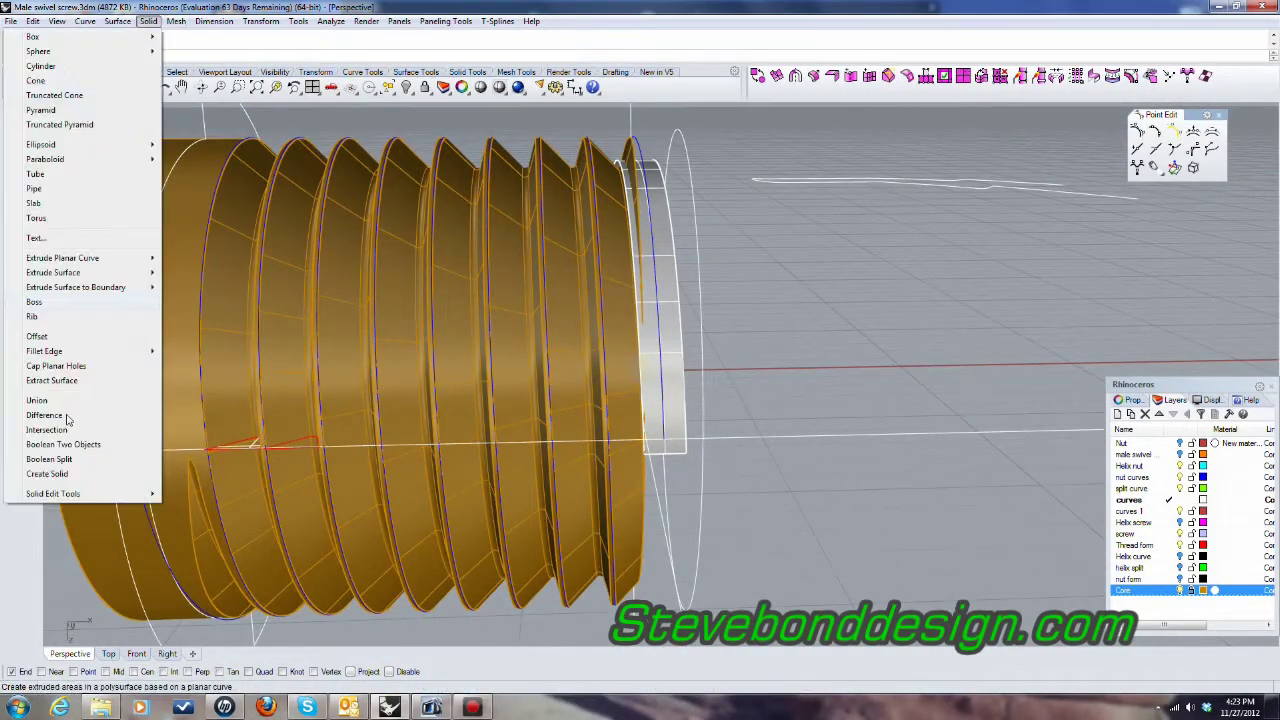
pyautogui.click(64, 382)
pyautogui.moveTo(672, 429); pyautogui.dragTo(810, 335, button='right')
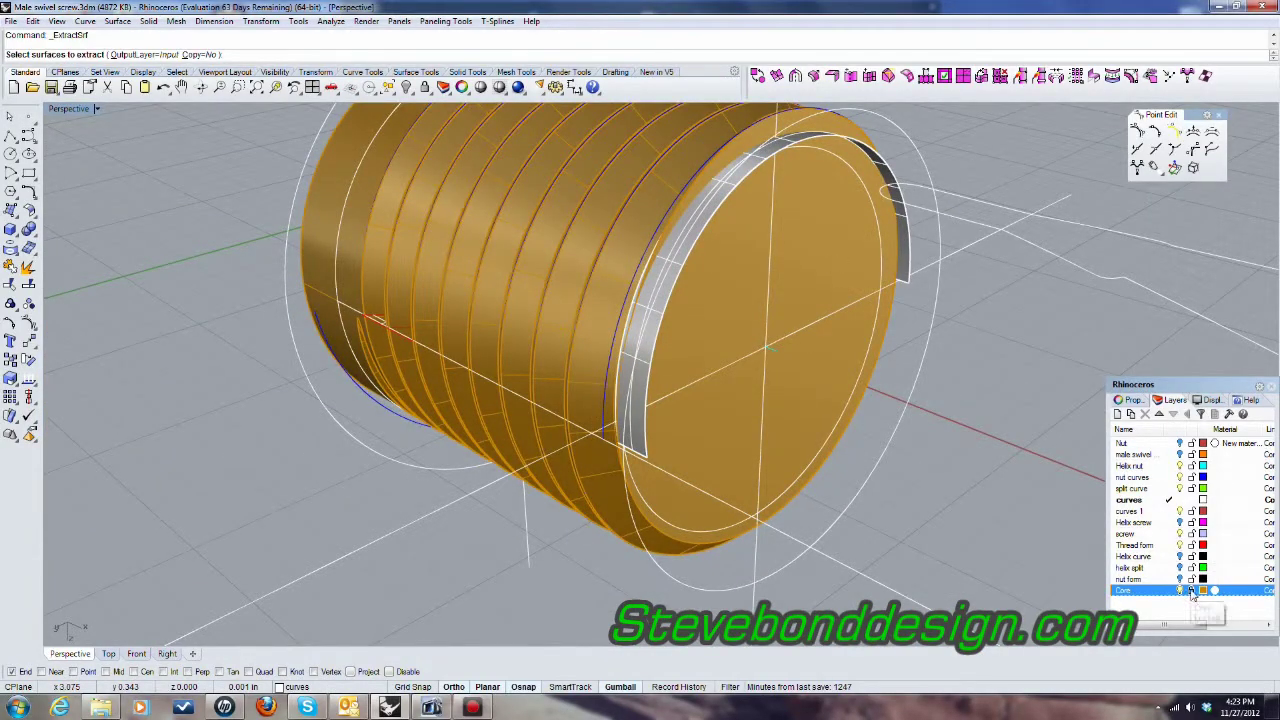
pyautogui.click(835, 231)
pyautogui.scroll(-5, 833, 241)
pyautogui.moveTo(833, 241); pyautogui.dragTo(746, 119, button='right')
pyautogui.scroll(8, 647, 245)
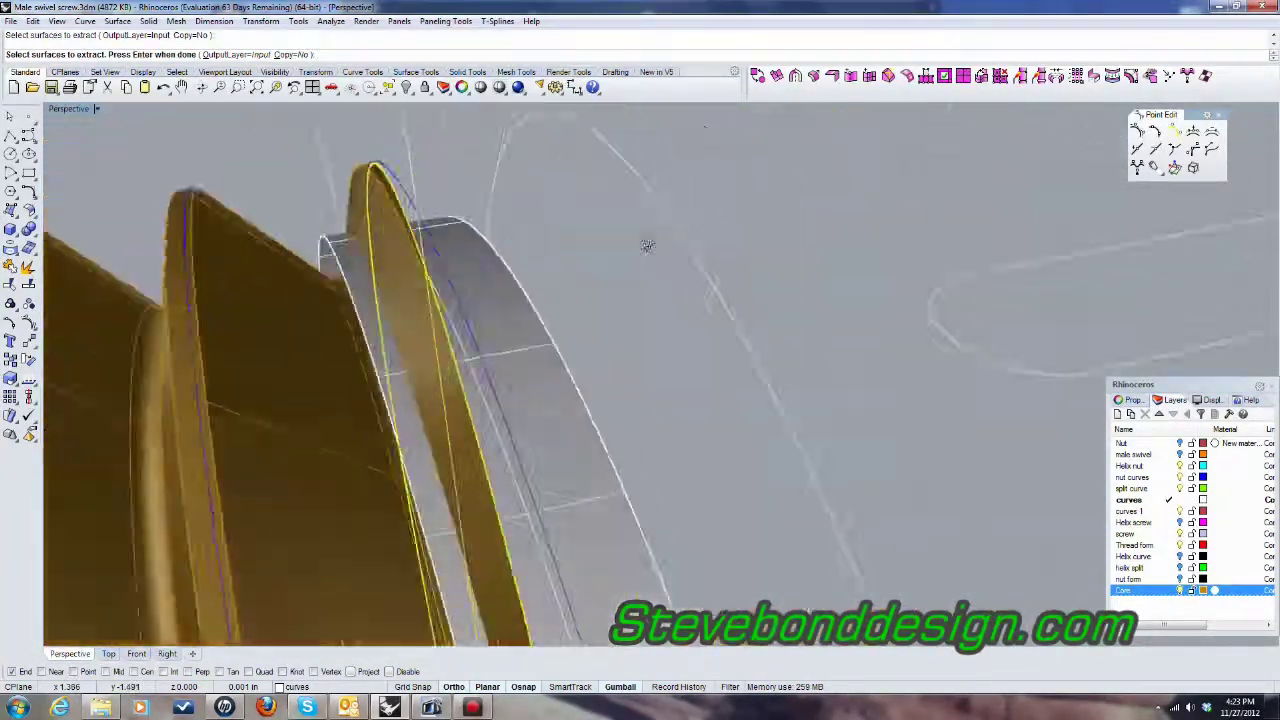
pyautogui.moveTo(647, 245); pyautogui.dragTo(393, 268, button='right')
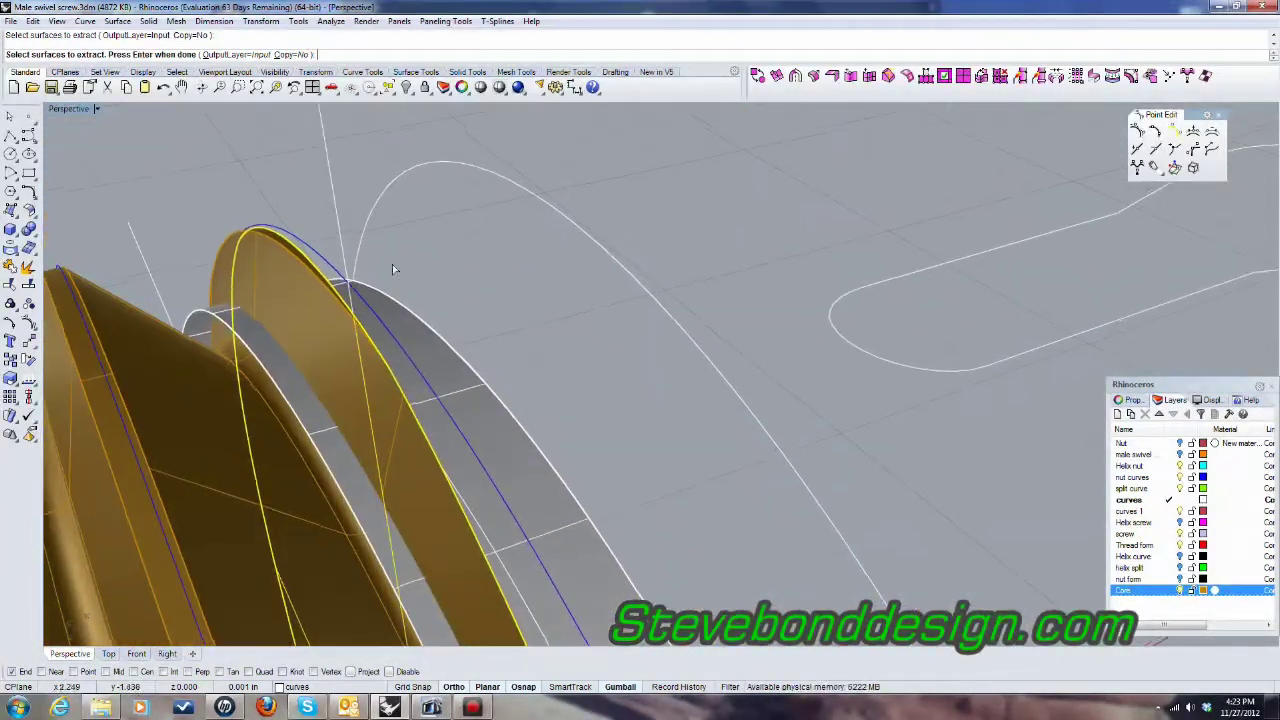
pyautogui.click(399, 426)
pyautogui.moveTo(476, 374); pyautogui.dragTo(693, 525, button='right')
pyautogui.scroll(-6, 412, 386)
pyautogui.scroll(8, 370, 236)
pyautogui.scroll(-10, 762, 280)
pyautogui.scroll(5, 668, 564)
pyautogui.scroll(6, 668, 564)
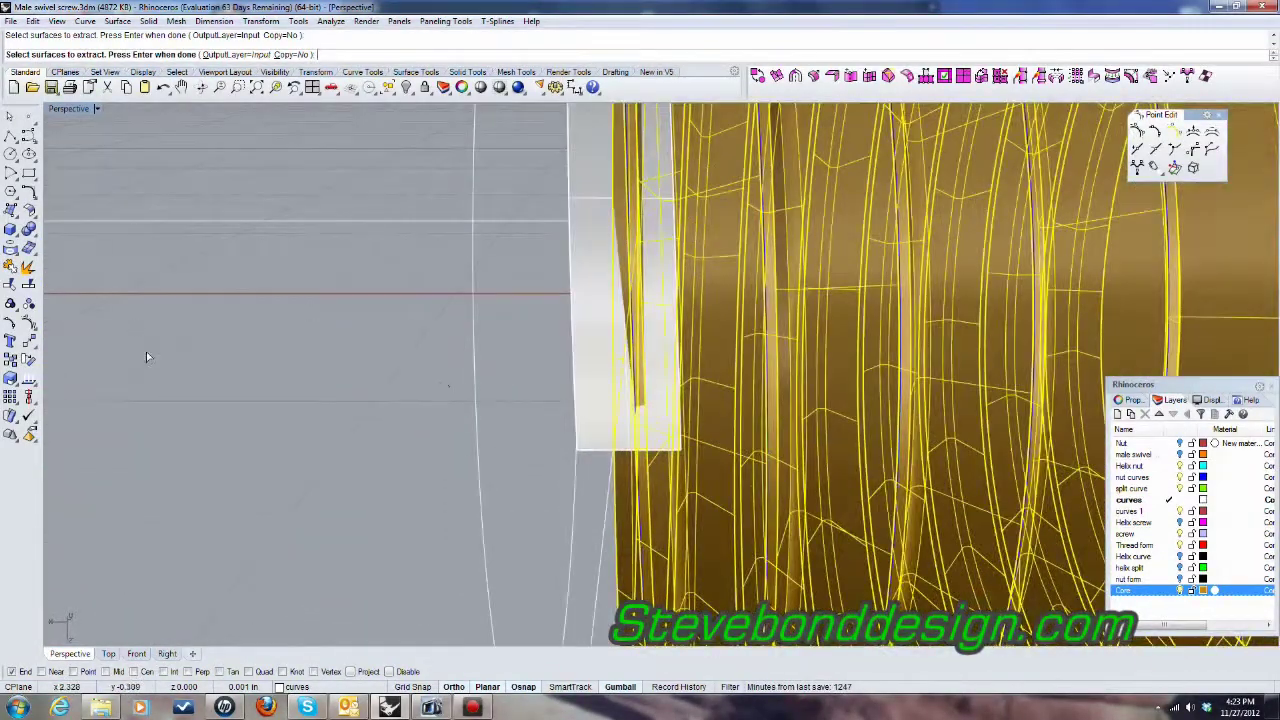
pyautogui.press('Return')
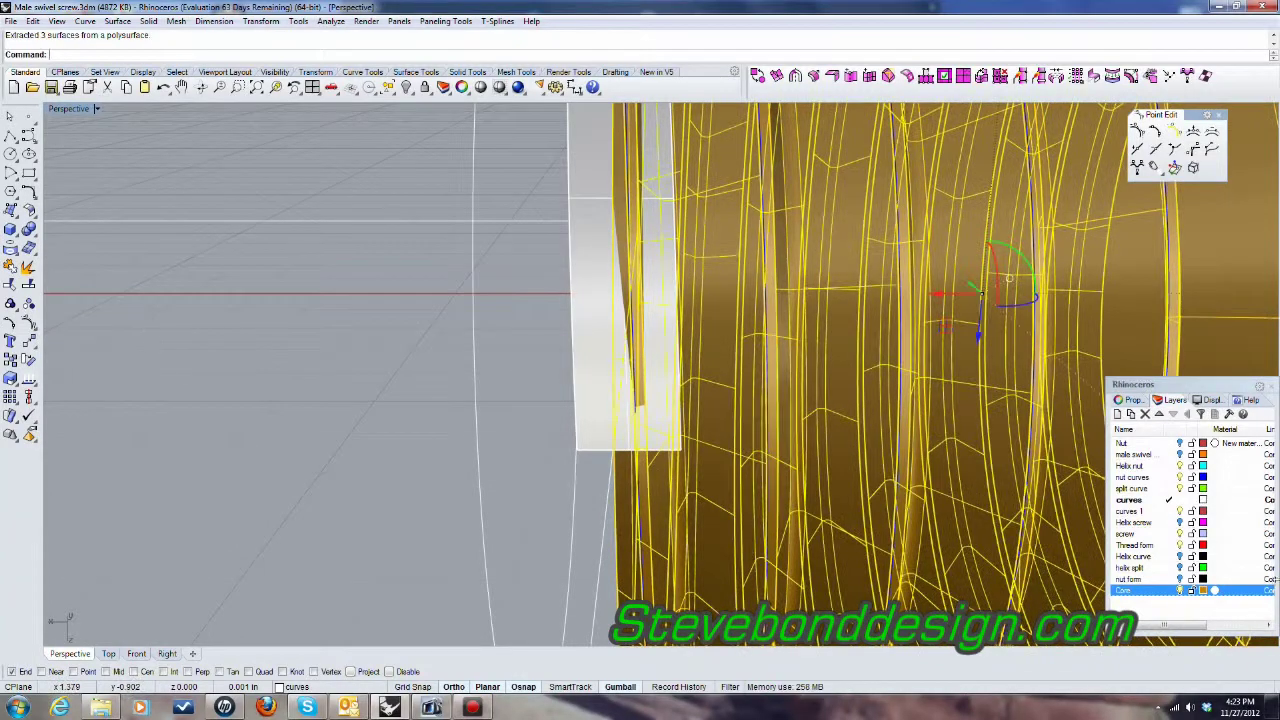
# Step: Make Thread form the current layer, move the extracted thread surfaces onto it, and deselect them
pyautogui.click(1167, 545)
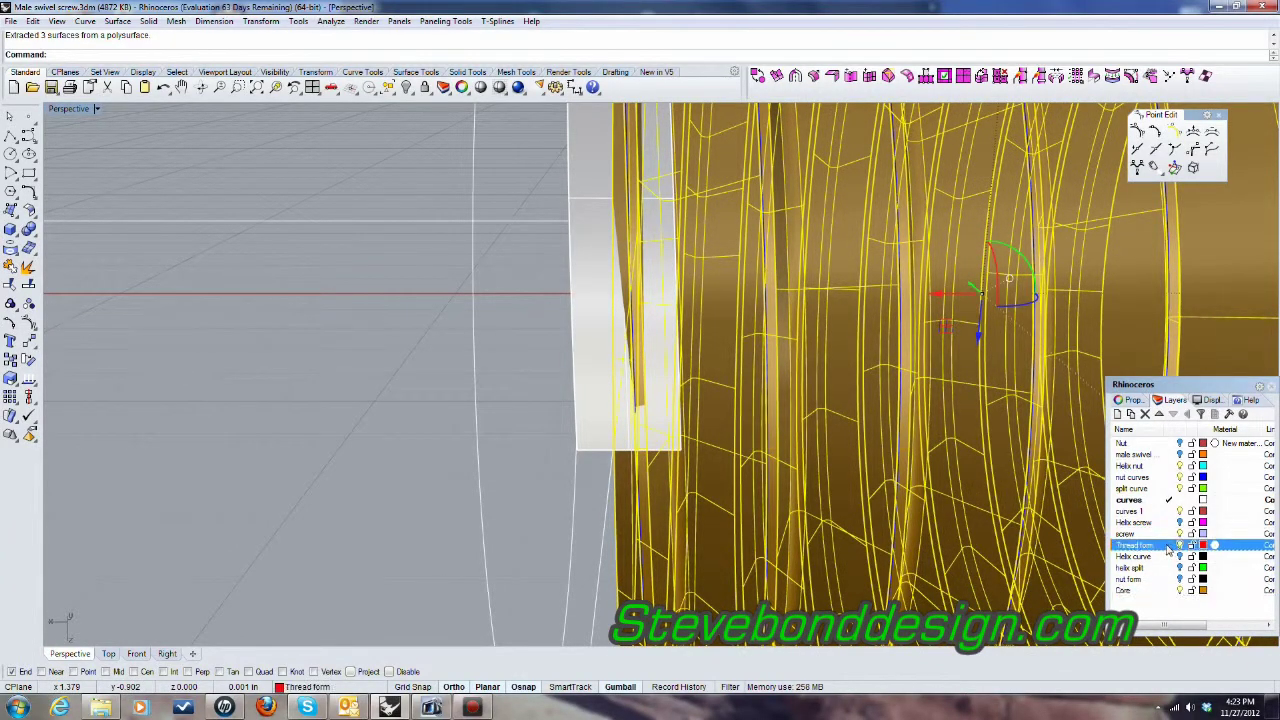
pyautogui.click(33, 21)
pyautogui.moveTo(45, 275)
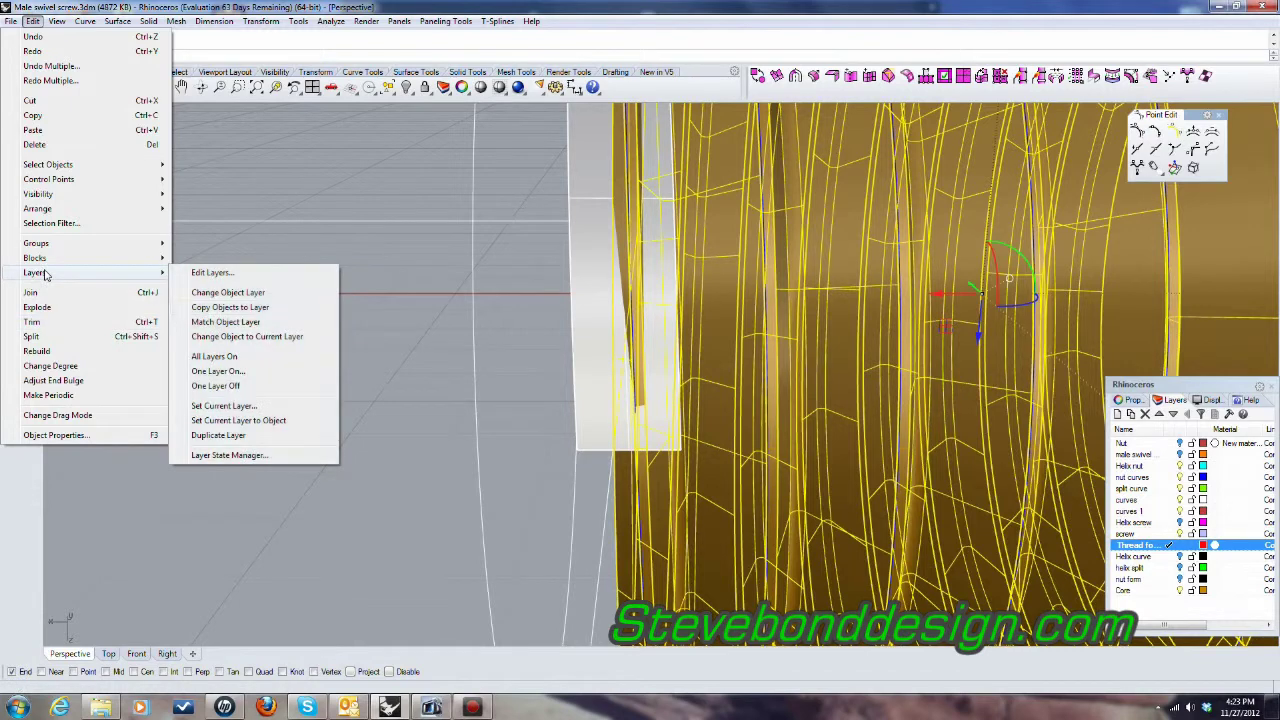
pyautogui.click(211, 337)
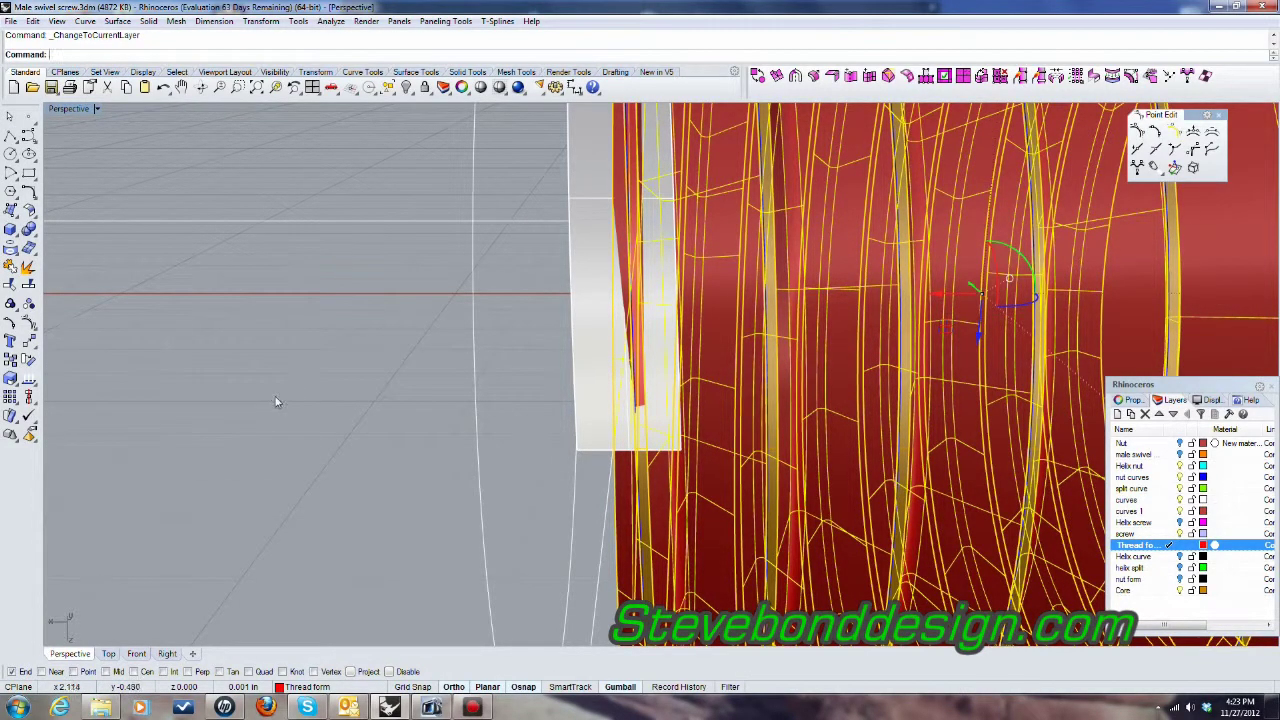
pyautogui.click(306, 403)
# Step: Examine the extracted thread surfaces and how the swept run-out surface crosses them at the core's end
pyautogui.scroll(-8, 308, 400)
pyautogui.moveTo(430, 398); pyautogui.dragTo(412, 342, button='right')
pyautogui.scroll(9, 434, 425)
pyautogui.scroll(-7, 745, 436)
pyautogui.moveTo(762, 426); pyautogui.dragTo(760, 514, button='right')
pyautogui.scroll(-10, 885, 499)
pyautogui.moveTo(885, 499); pyautogui.dragTo(913, 500, button='right')
pyautogui.scroll(9, 551, 478)
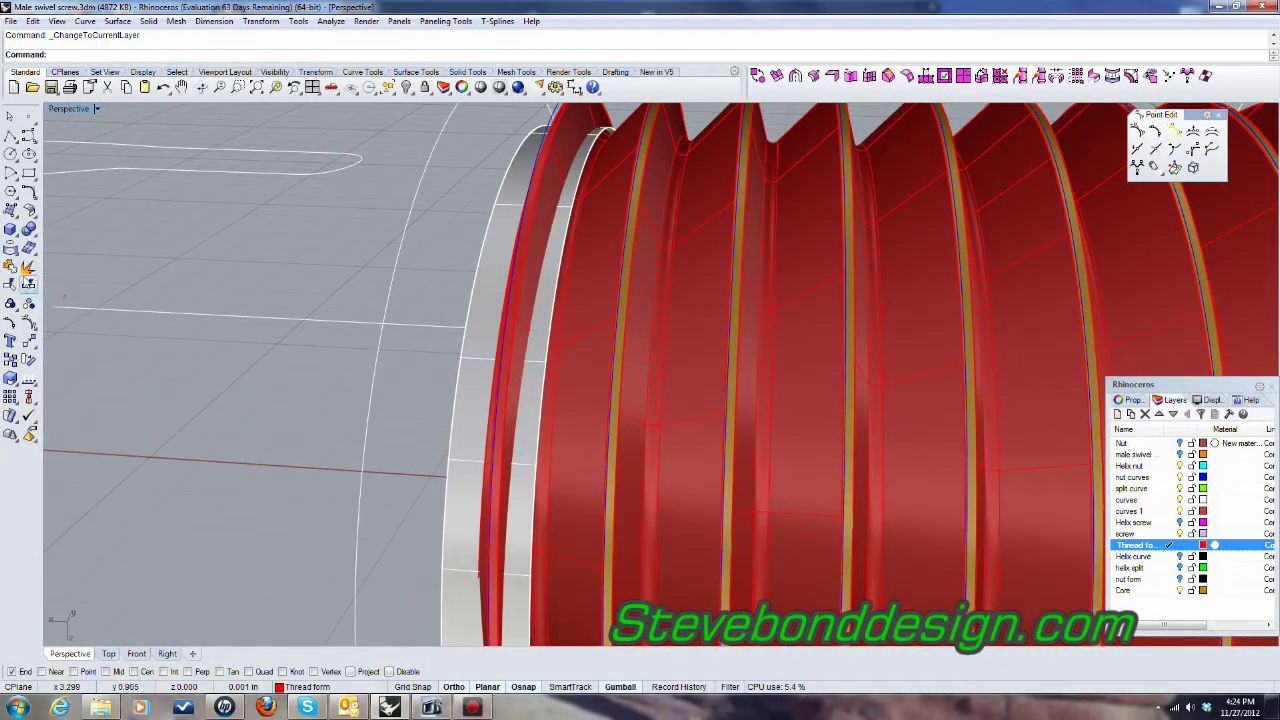
# Step: Trim away the thread flank projecting beyond the swept run-out surface, using the thread surfaces and the run-out surface as cutting objects
pyautogui.click(10, 287)
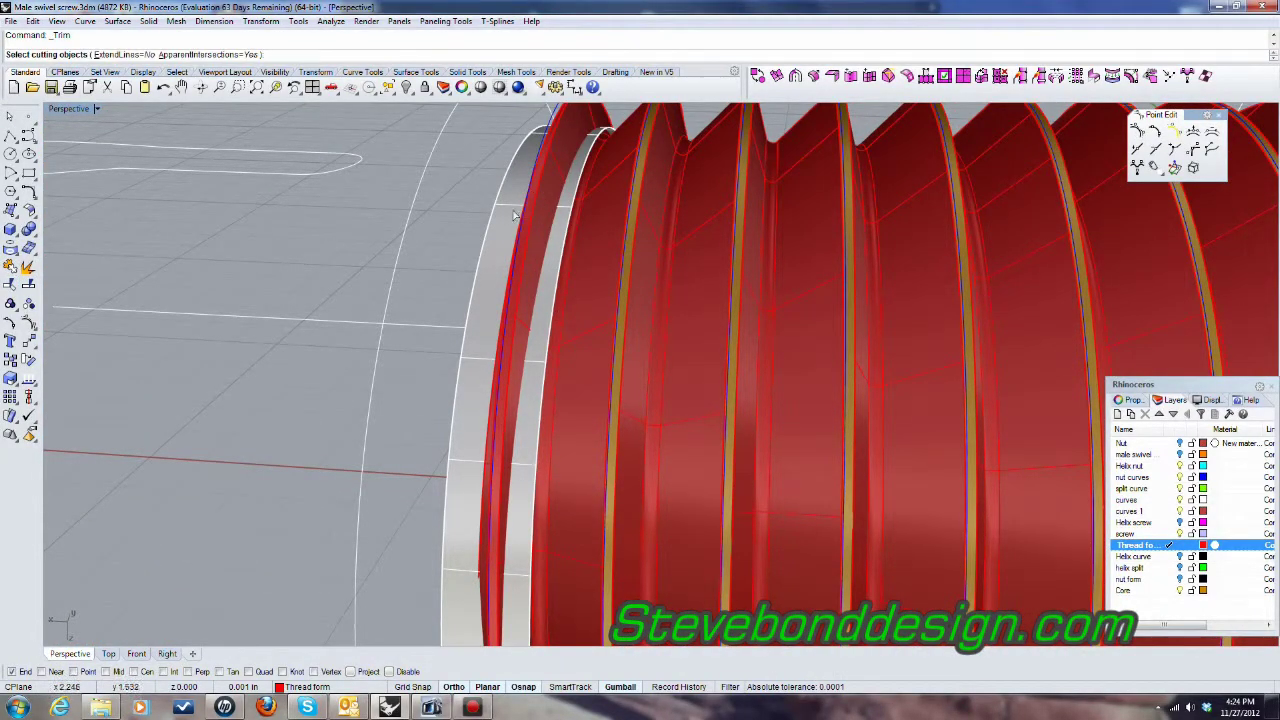
pyautogui.click(538, 219)
pyautogui.click(540, 224)
pyautogui.scroll(4, 532, 226)
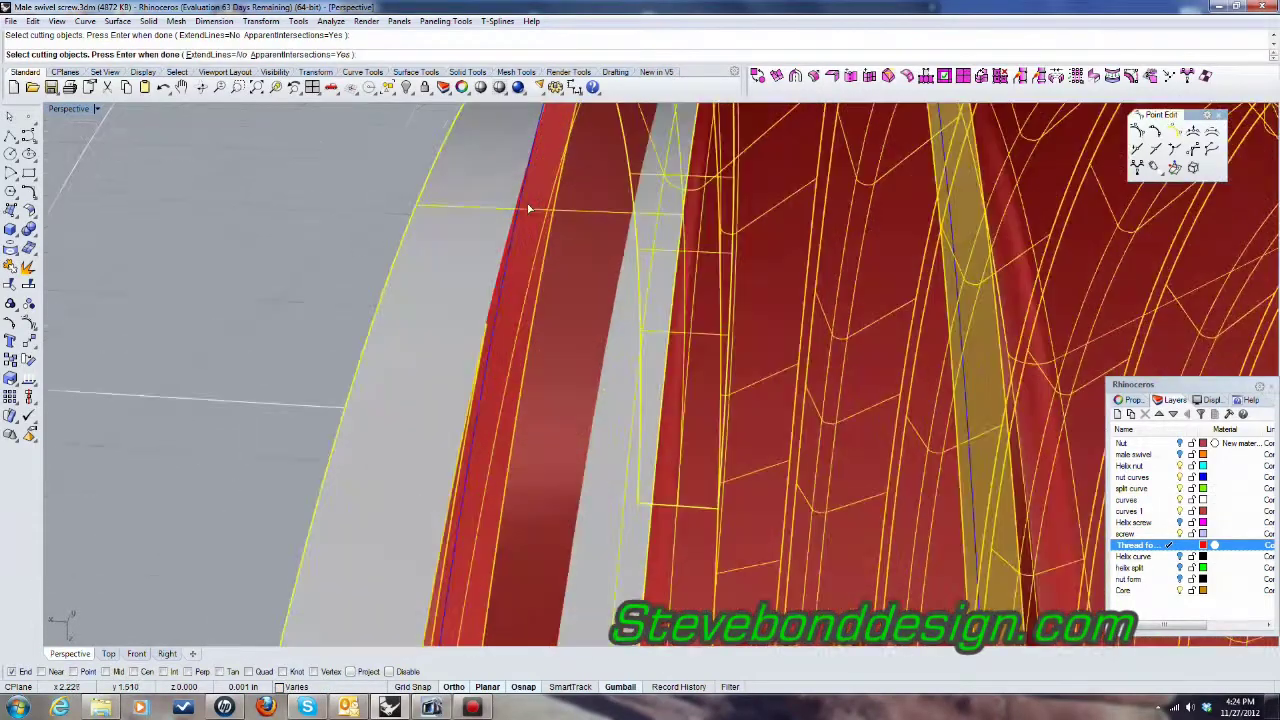
pyautogui.scroll(-5, 529, 230)
pyautogui.moveTo(529, 230); pyautogui.dragTo(700, 262, button='right')
pyautogui.click(655, 226)
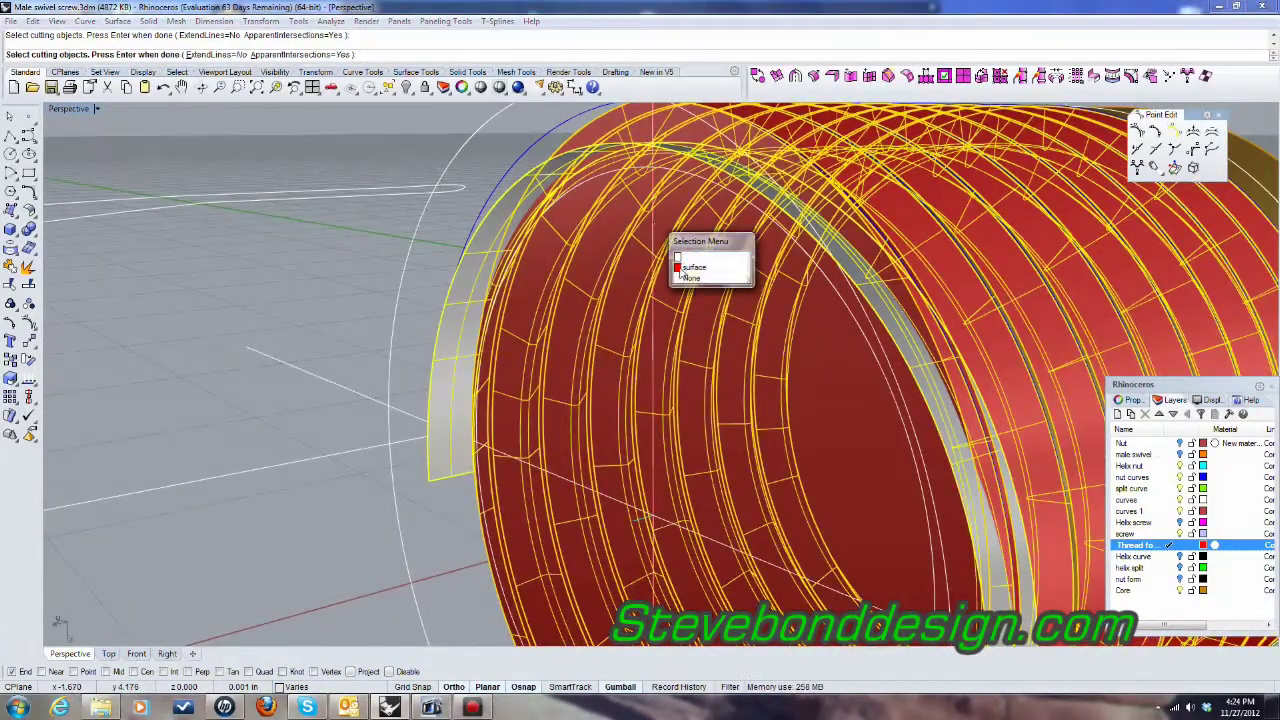
pyautogui.click(687, 270)
pyautogui.scroll(-6, 640, 251)
pyautogui.moveTo(640, 251); pyautogui.dragTo(528, 326, button='right')
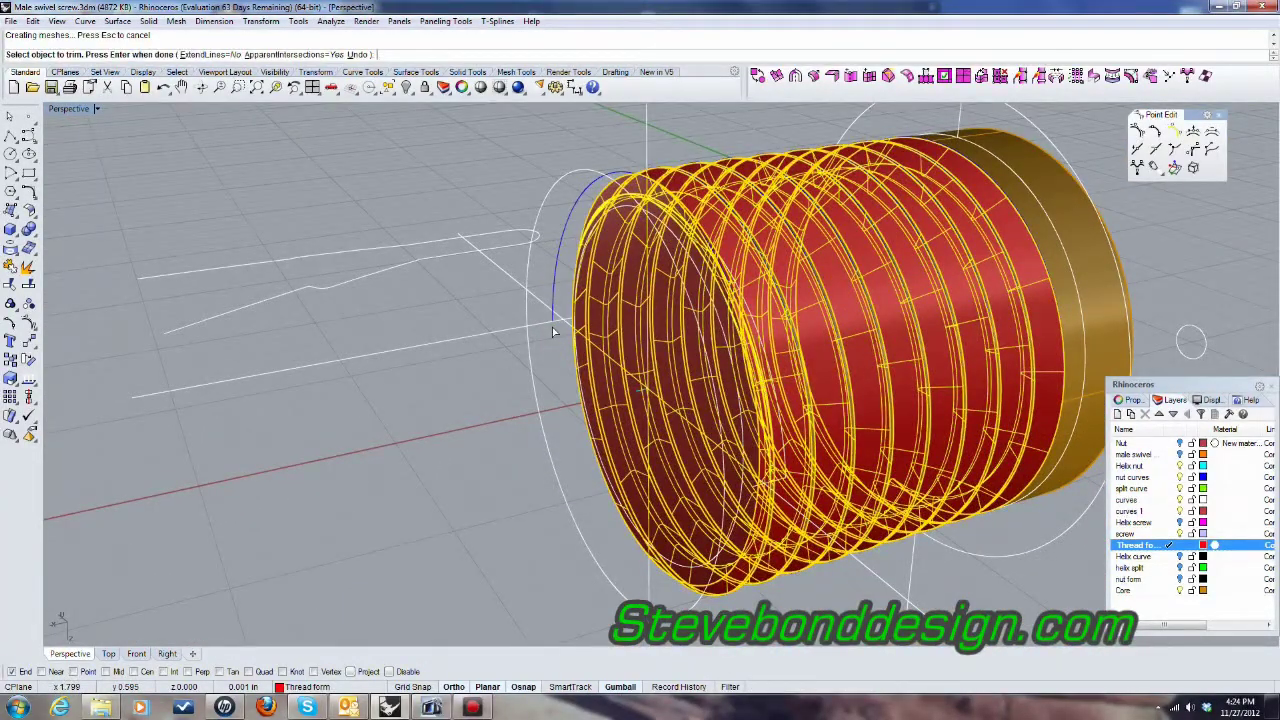
pyautogui.moveTo(553, 331); pyautogui.dragTo(610, 205, button='right')
pyautogui.scroll(8, 651, 222)
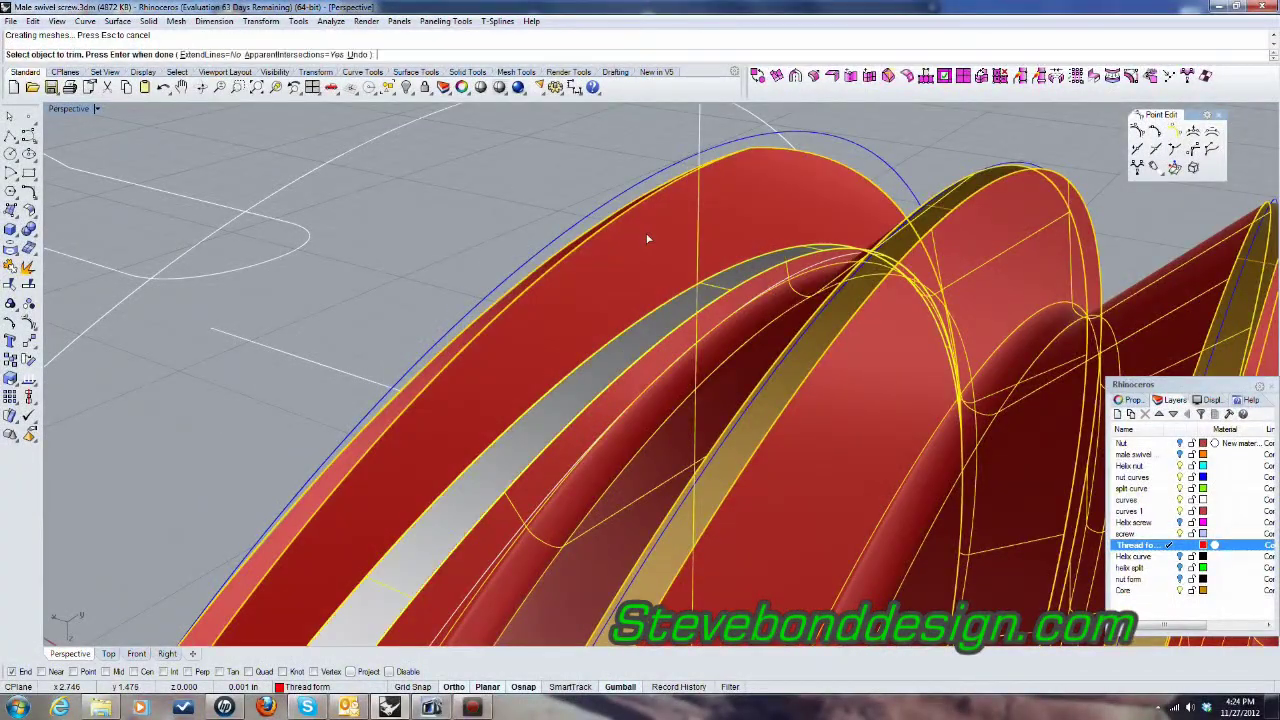
pyautogui.click(646, 238)
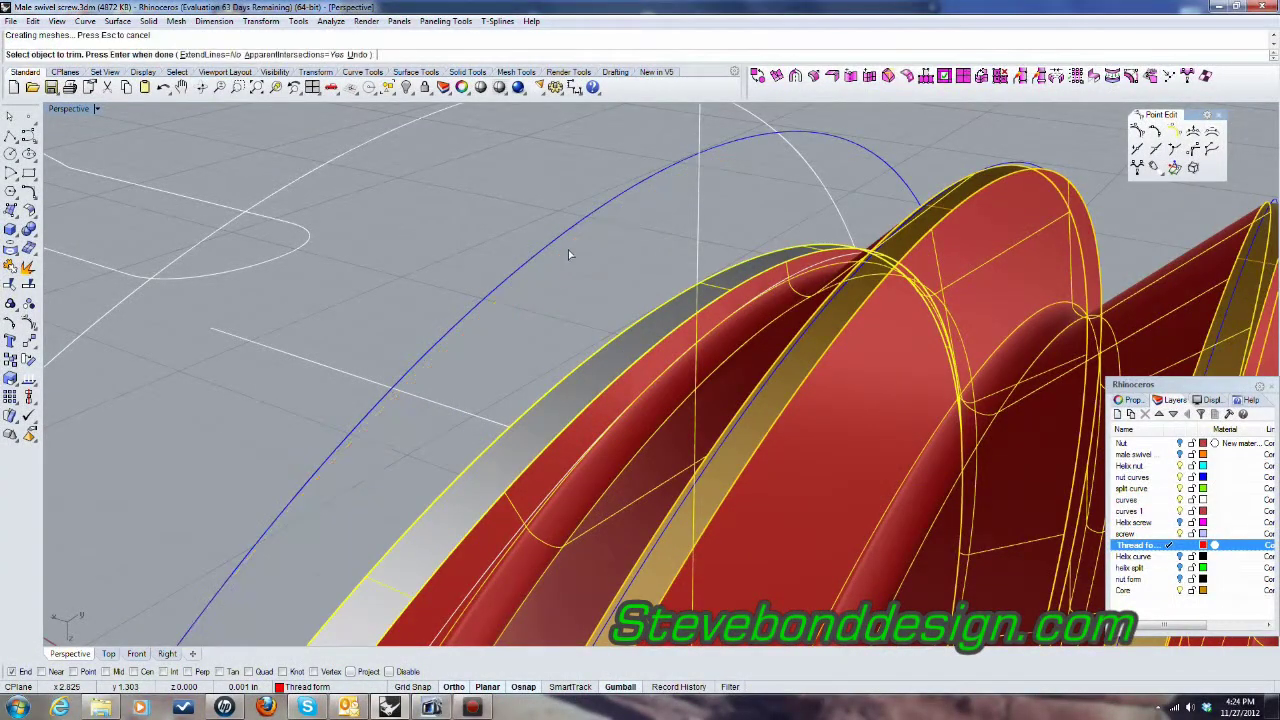
# Step: Trim off the leftover crest sliver outside the run-out surface at the core's end and finish trimming
pyautogui.scroll(-10, 705, 198)
pyautogui.moveTo(705, 198); pyautogui.dragTo(601, 231, button='right')
pyautogui.scroll(5, 603, 232)
pyautogui.moveTo(665, 271); pyautogui.dragTo(626, 265, button='right')
pyautogui.scroll(-4, 683, 270)
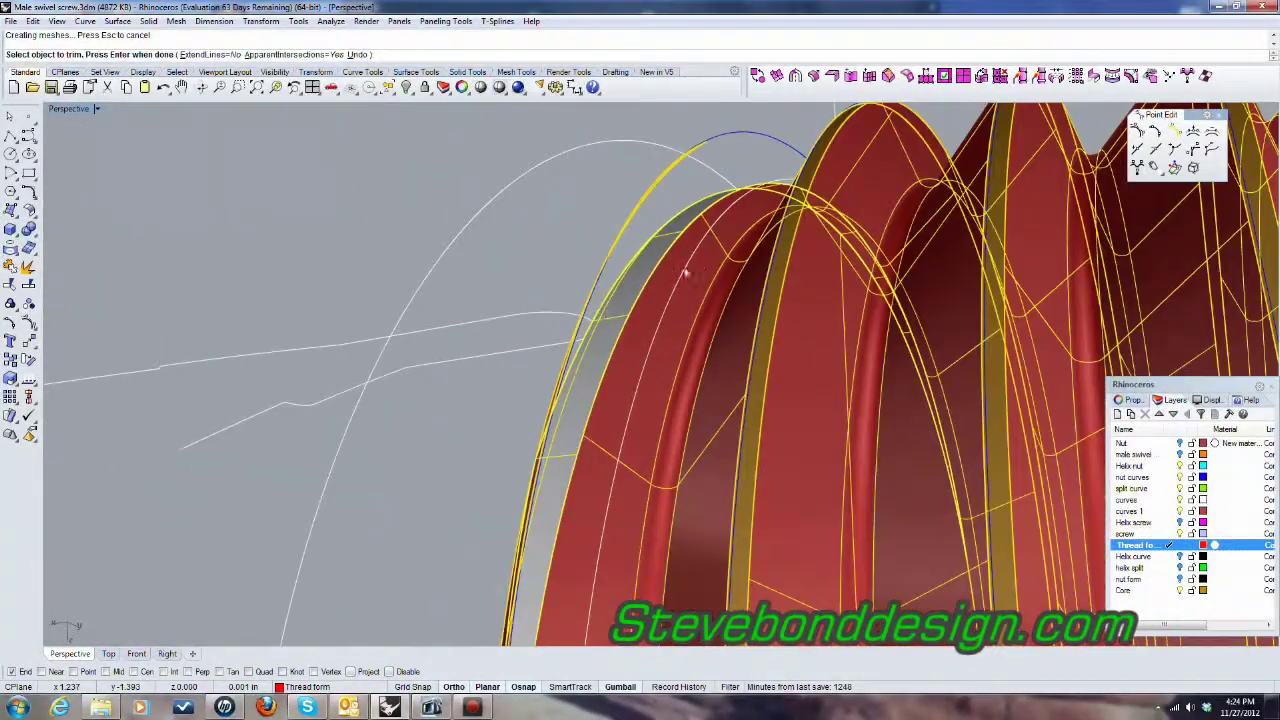
pyautogui.scroll(8, 549, 428)
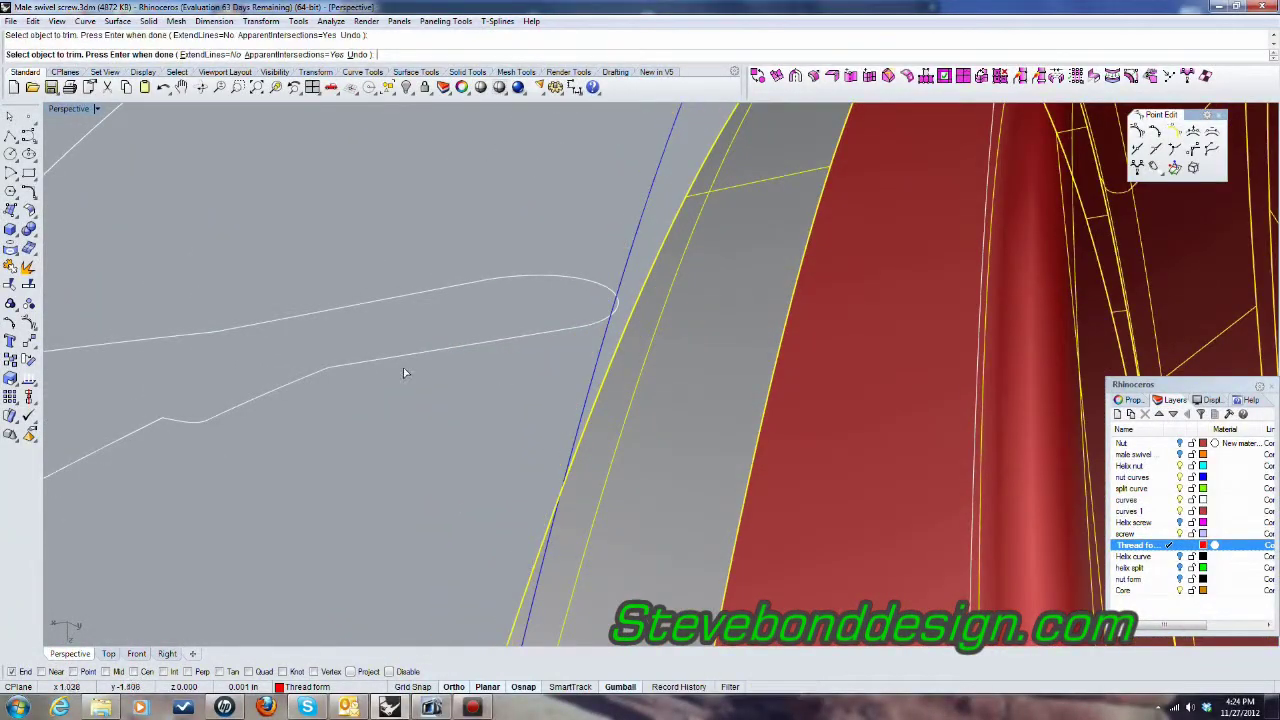
pyautogui.press('Return')
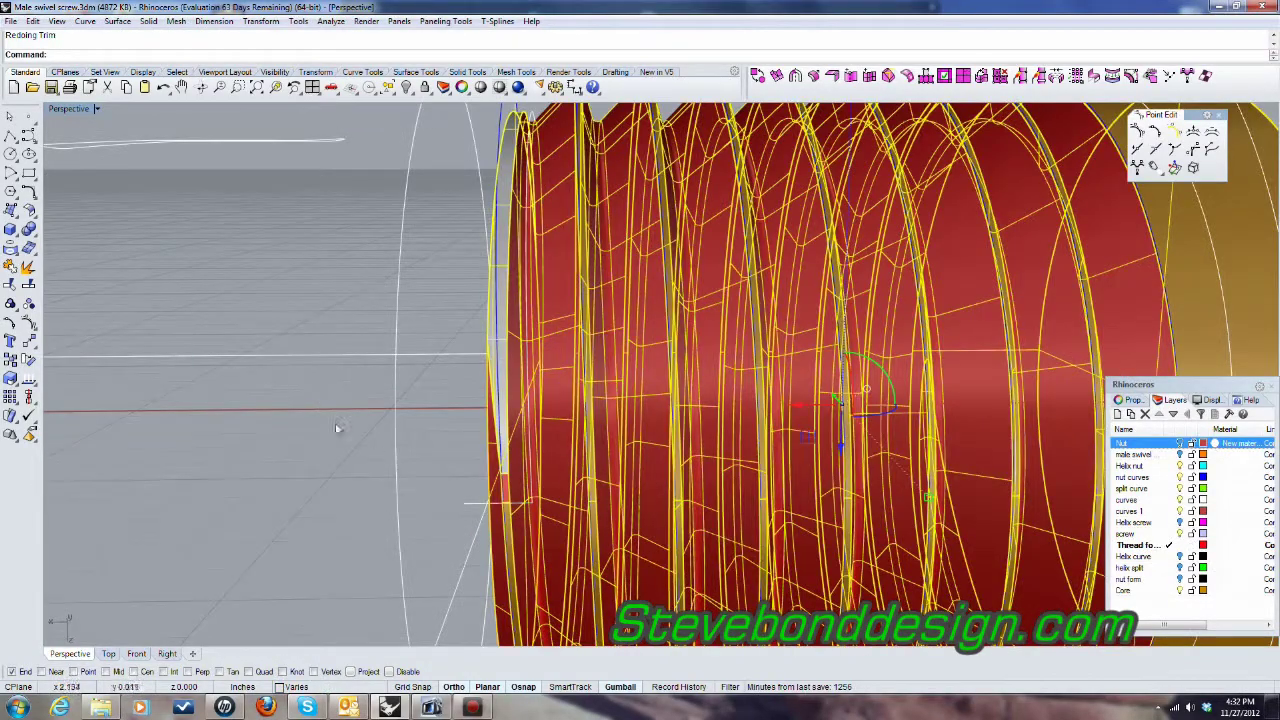
# Step: Join the trimmed thread, run-out and core surfaces into one polysurface and deselect it
pyautogui.scroll(-8, 418, 431)
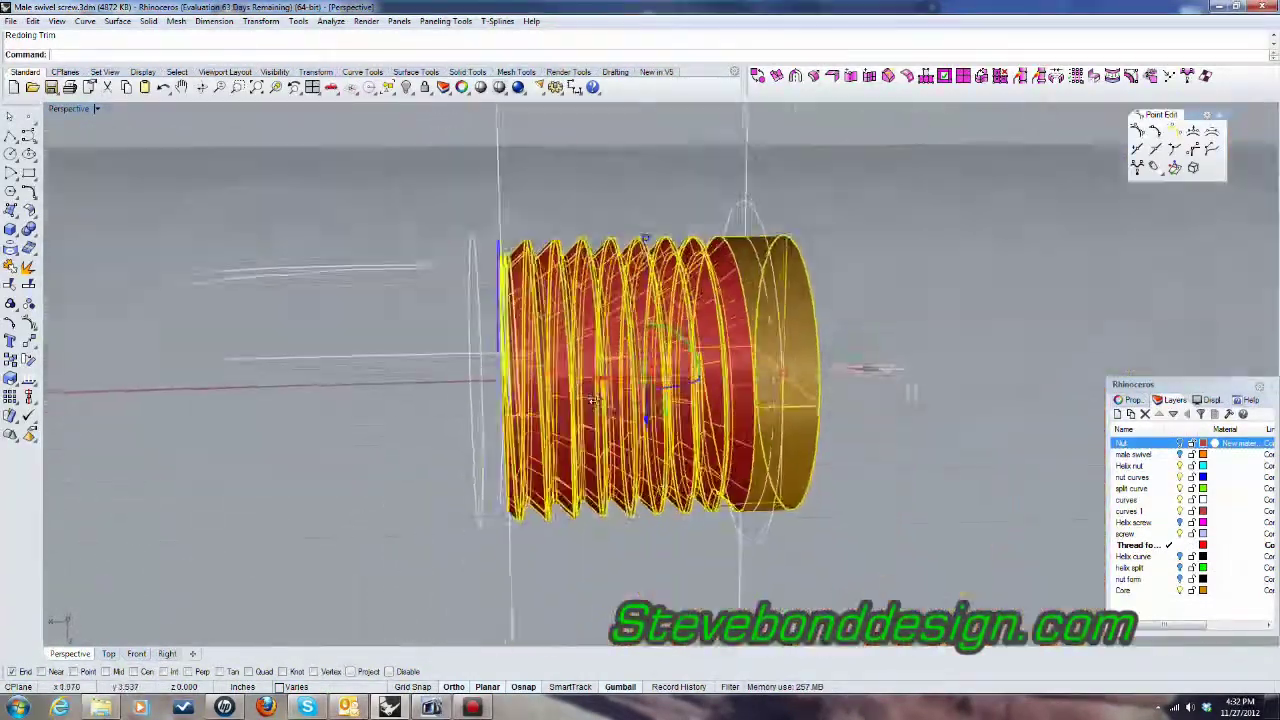
pyautogui.moveTo(595, 400); pyautogui.dragTo(570, 467, button='right')
pyautogui.scroll(4, 570, 467)
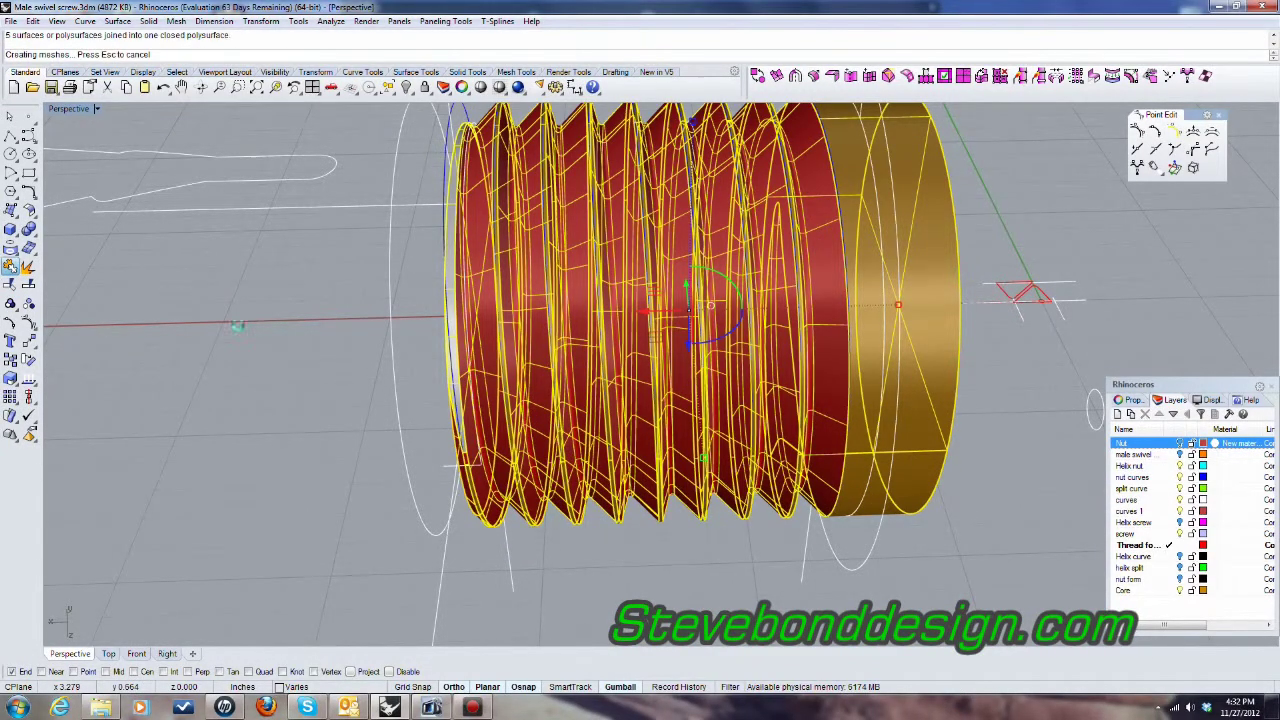
pyautogui.moveTo(284, 352); pyautogui.dragTo(366, 372, button='right')
pyautogui.click(355, 472)
pyautogui.moveTo(356, 473); pyautogui.dragTo(568, 161, button='right')
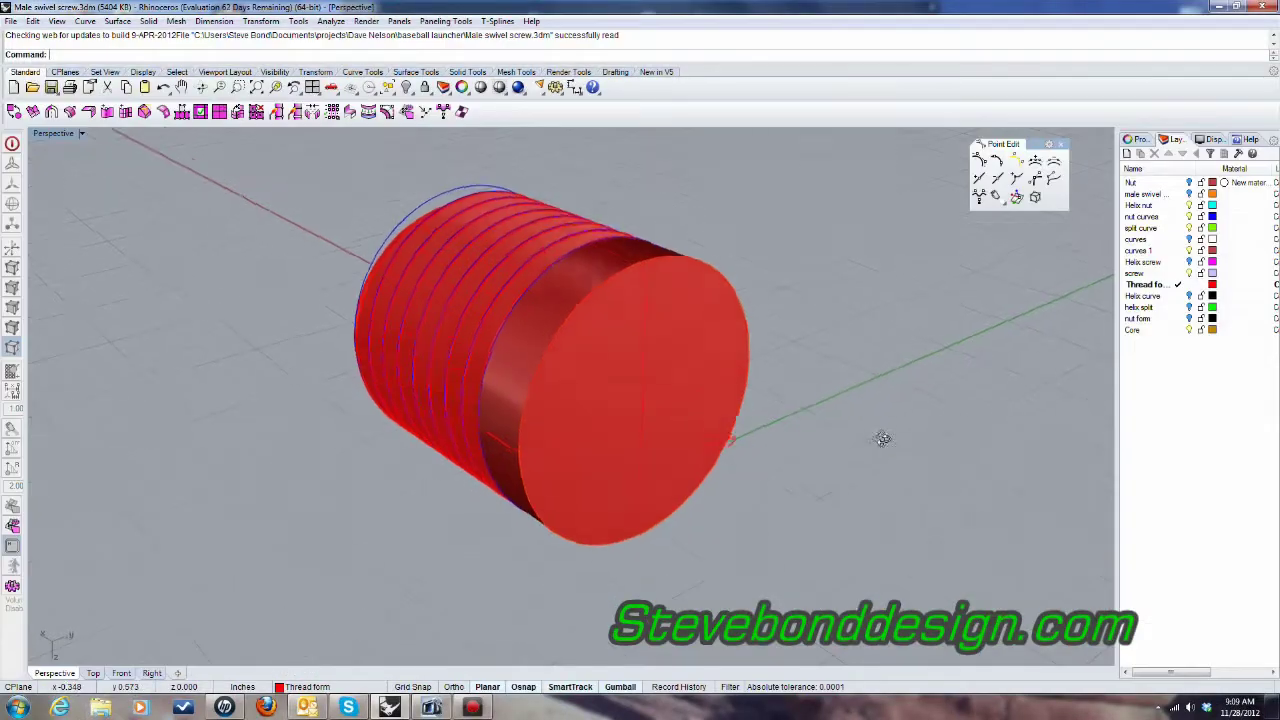
# Step: Examine the finished threaded core from several angles, including the thread run-outs at both ends
pyautogui.moveTo(882, 438); pyautogui.dragTo(57, 458, button='right')
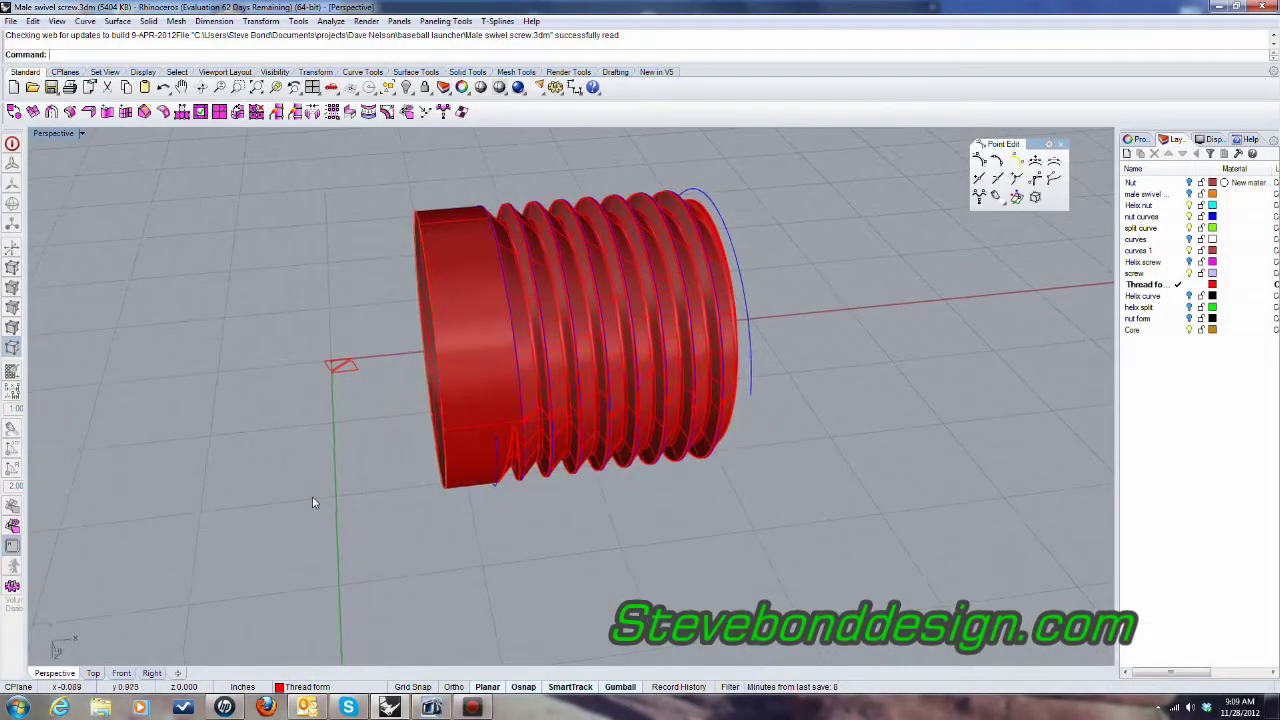
pyautogui.scroll(-4, 460, 570)
pyautogui.moveTo(471, 560); pyautogui.dragTo(514, 521, button='right')
pyautogui.scroll(5, 476, 517)
pyautogui.scroll(-3, 480, 537)
pyautogui.scroll(2, 446, 394)
pyautogui.scroll(-2, 450, 395)
pyautogui.moveTo(454, 397); pyautogui.dragTo(544, 493, button='right')
pyautogui.scroll(5, 513, 472)
pyautogui.scroll(-2, 508, 475)
pyautogui.scroll(2, 507, 478)
pyautogui.scroll(-6, 516, 469)
pyautogui.scroll(2, 497, 509)
pyautogui.moveTo(551, 341); pyautogui.dragTo(556, 402, button='right')
pyautogui.scroll(-4, 536, 532)
pyautogui.moveTo(536, 532); pyautogui.dragTo(507, 546, button='right')
pyautogui.scroll(5, 520, 481)
pyautogui.scroll(-3, 520, 481)
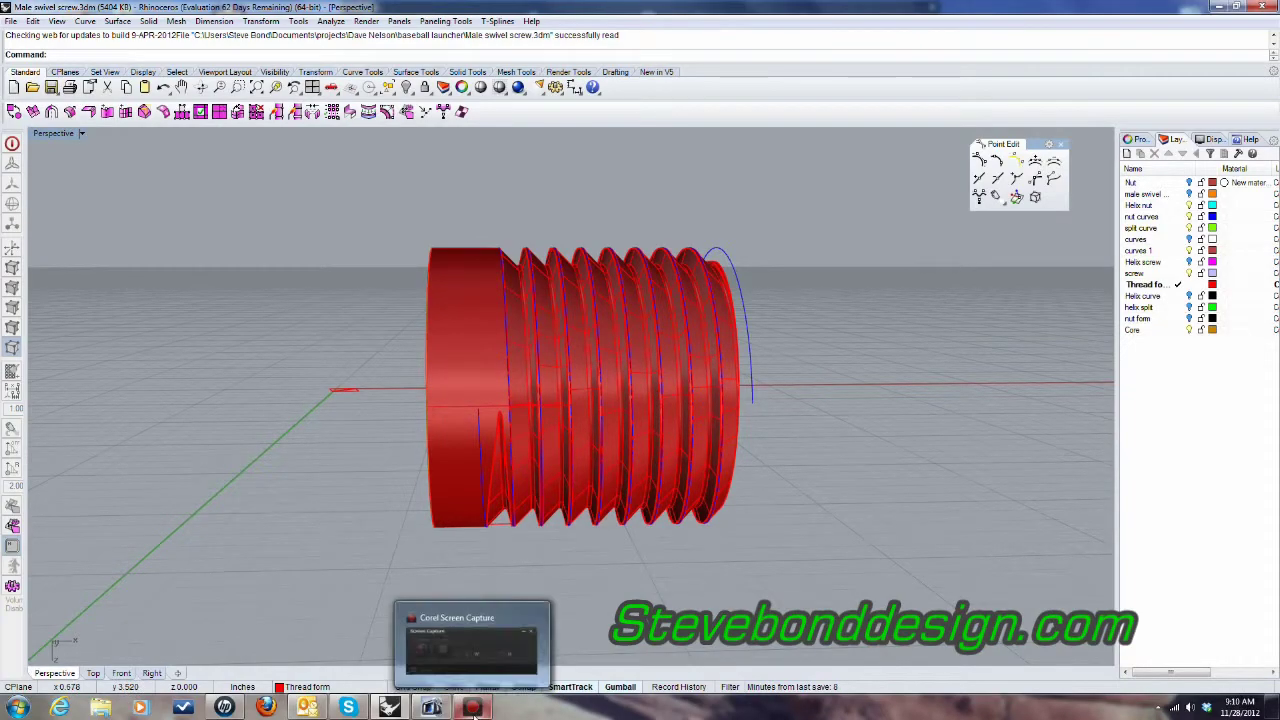